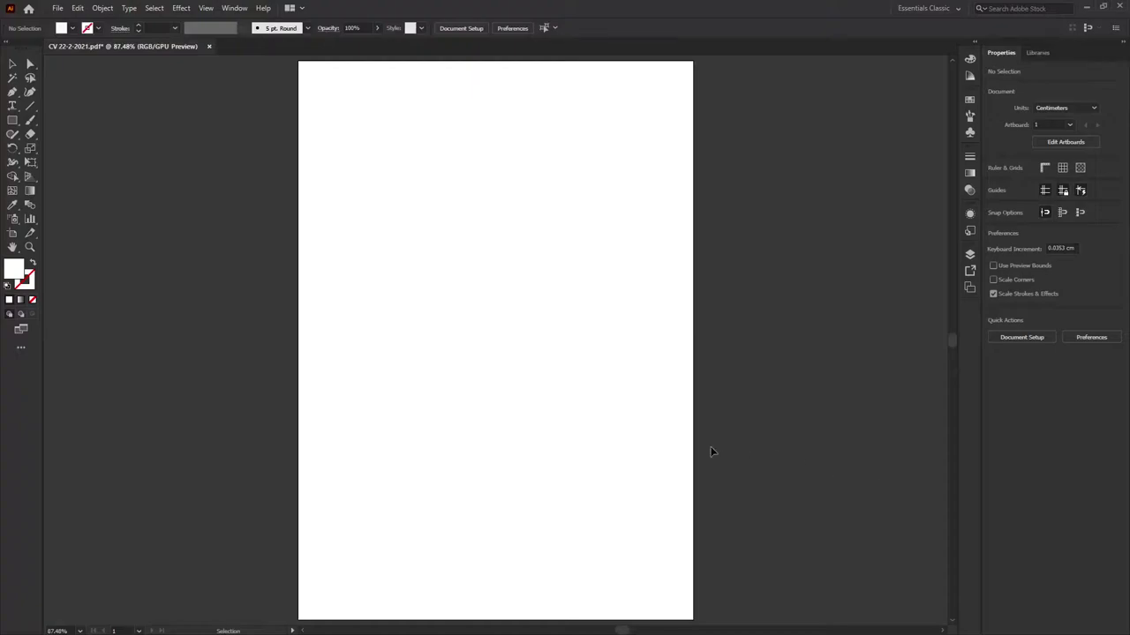
# Draw a blue 1×1 cm square and copy it into the page's top-left and bottom-right corners.
pyautogui.scroll(-3, 436, 273)
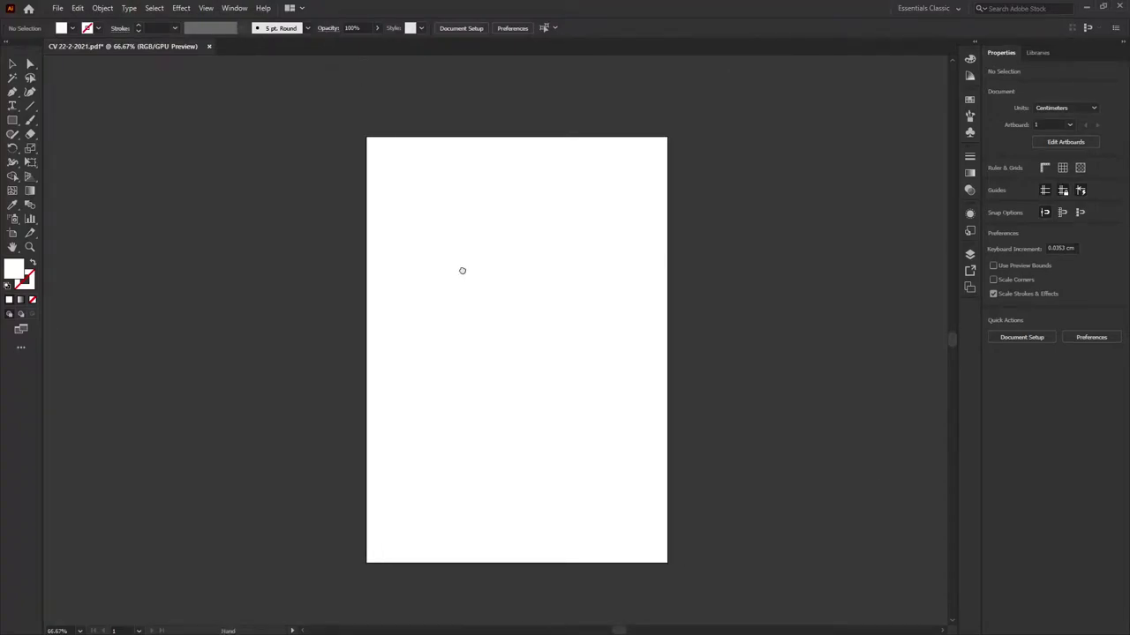
pyautogui.click(14, 121)
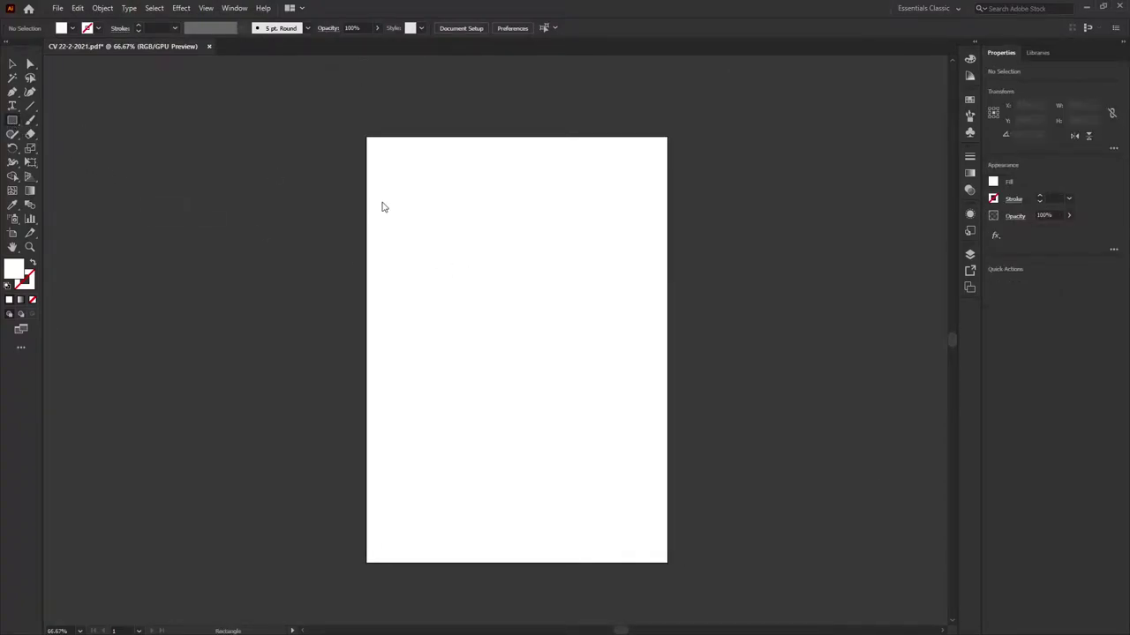
pyautogui.moveTo(398, 216); pyautogui.dragTo(381, 200)
pyautogui.press('v')
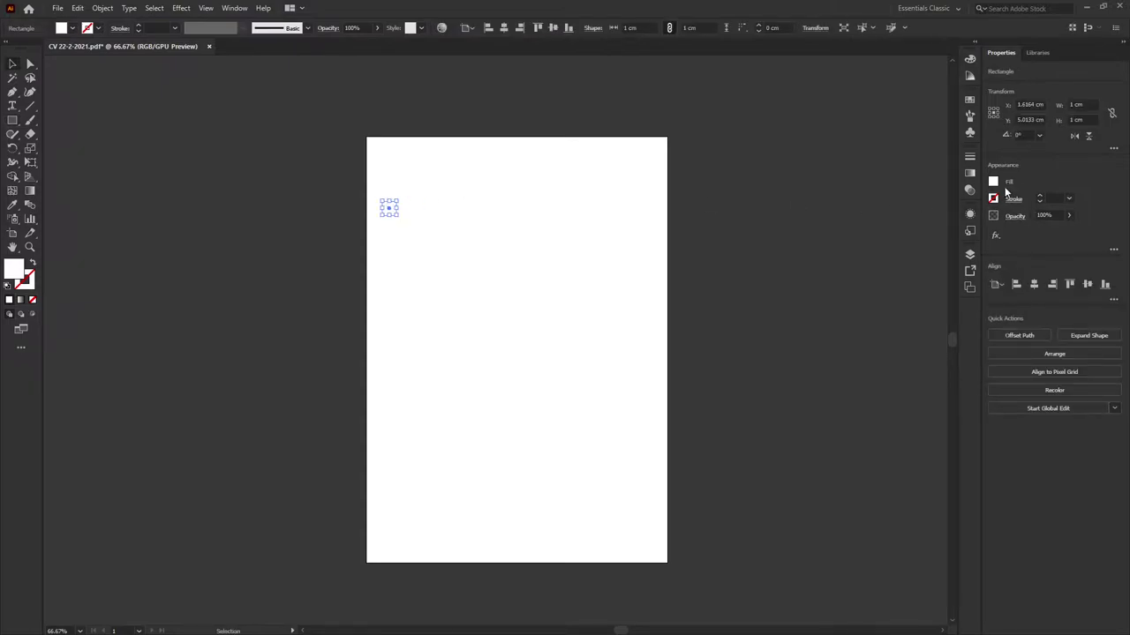
pyautogui.click(456, 212)
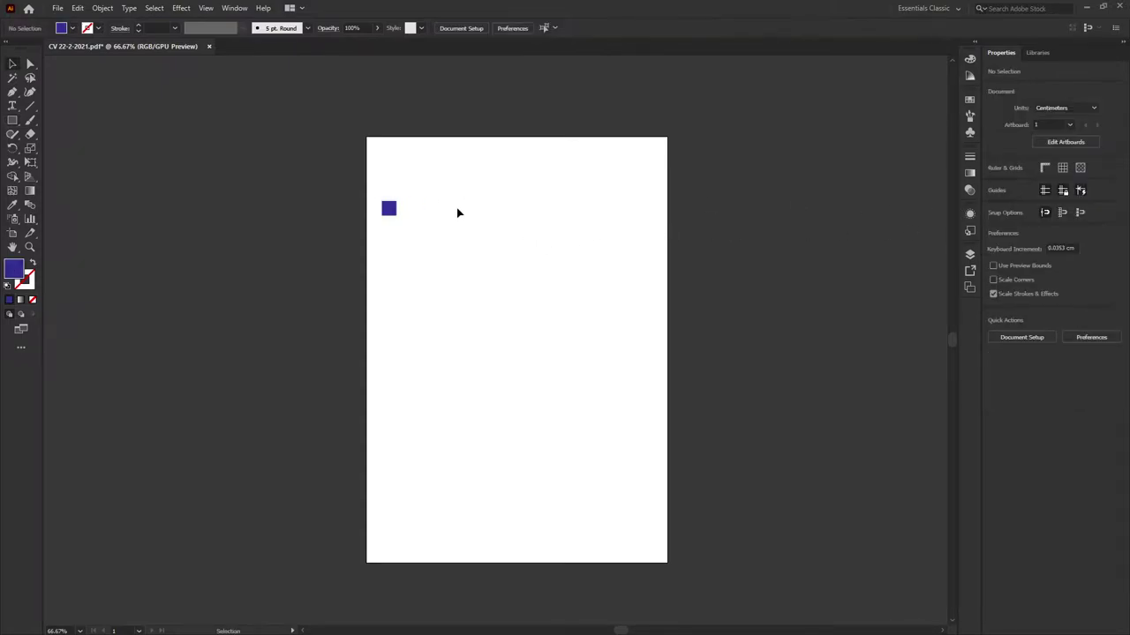
pyautogui.click(389, 207)
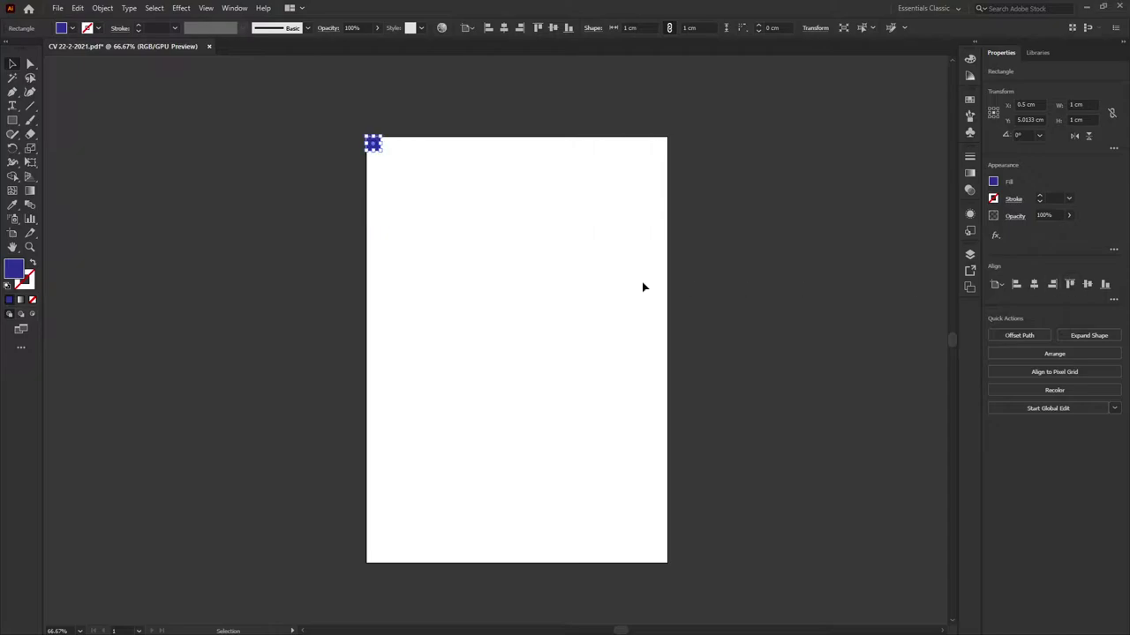
pyautogui.moveTo(375, 147); pyautogui.dragTo(423, 188)
pyautogui.click(1105, 285)
pyautogui.click(1052, 285)
pyautogui.click(696, 322)
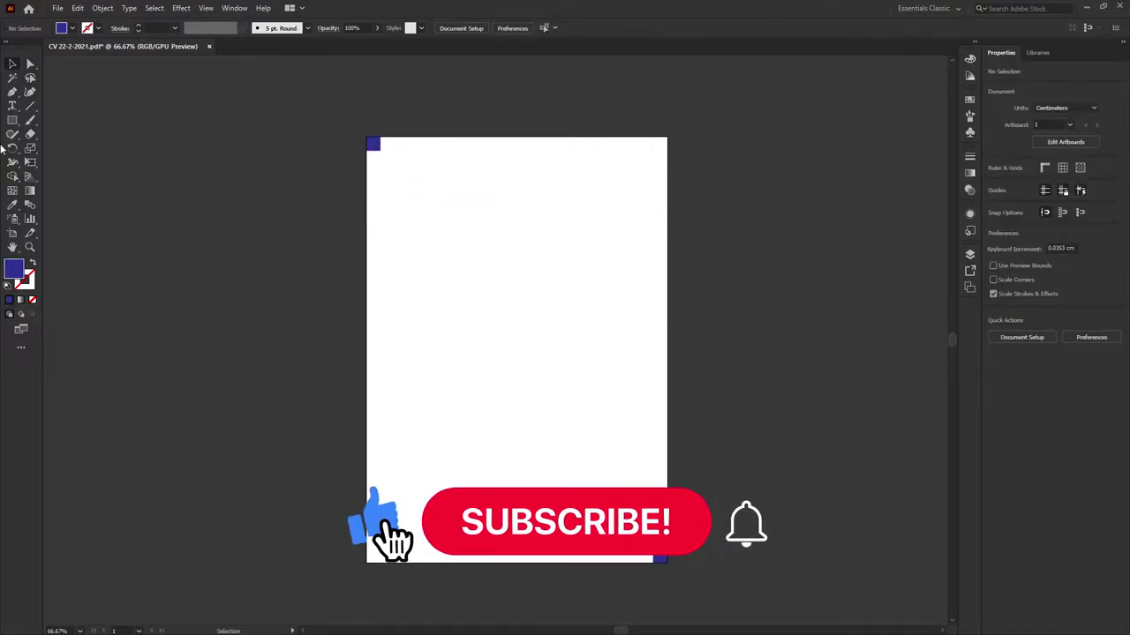
# Turn a rectangle drawn between the corner squares into guides, then delete the squares.
pyautogui.click(13, 120)
pyautogui.moveTo(381, 150)
pyautogui.mouseDown()
pyautogui.moveTo(634, 458)
pyautogui.moveTo(653, 548)
pyautogui.mouseUp()
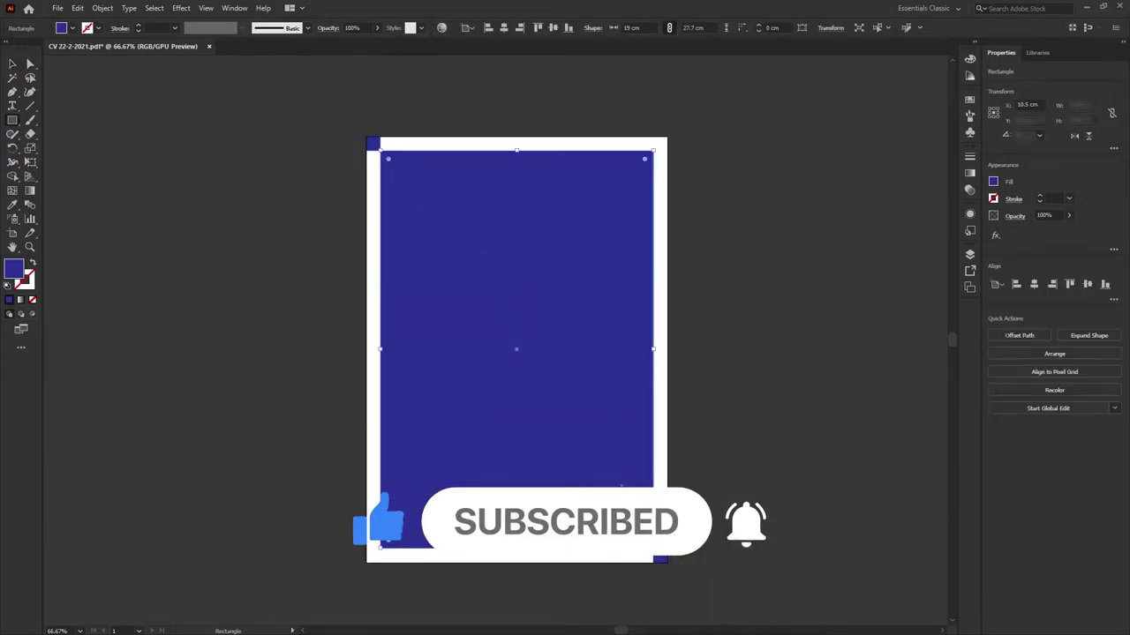
pyautogui.hotkey('ctrl', 'z')
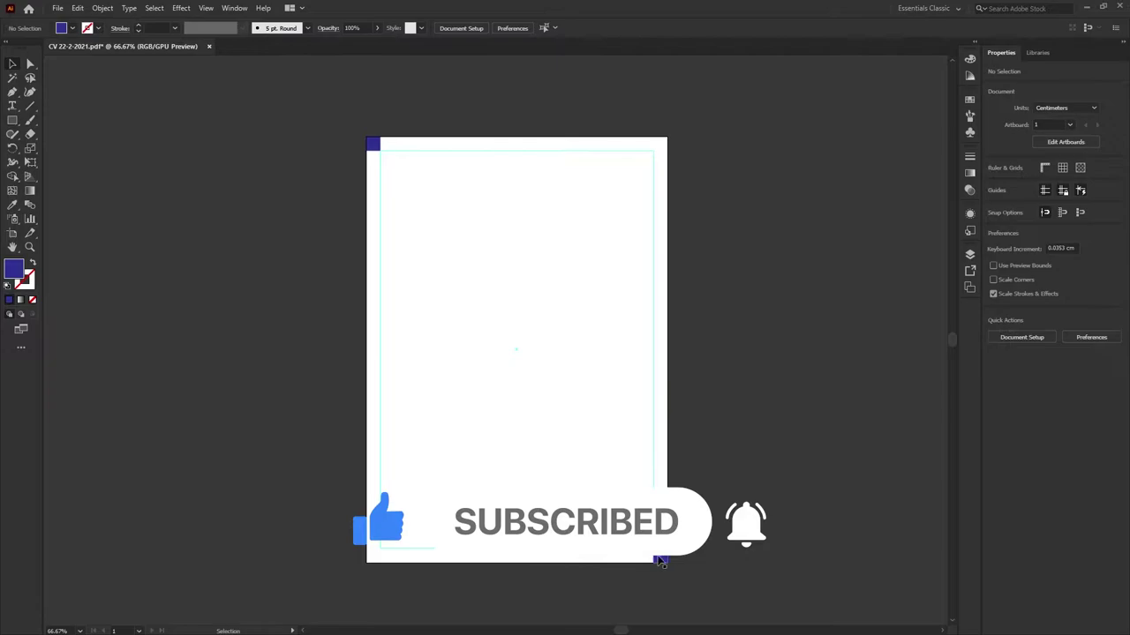
pyautogui.press('v')
pyautogui.keyDown('shift'); pyautogui.click(374, 144); pyautogui.keyUp('shift')
pyautogui.press('Delete')
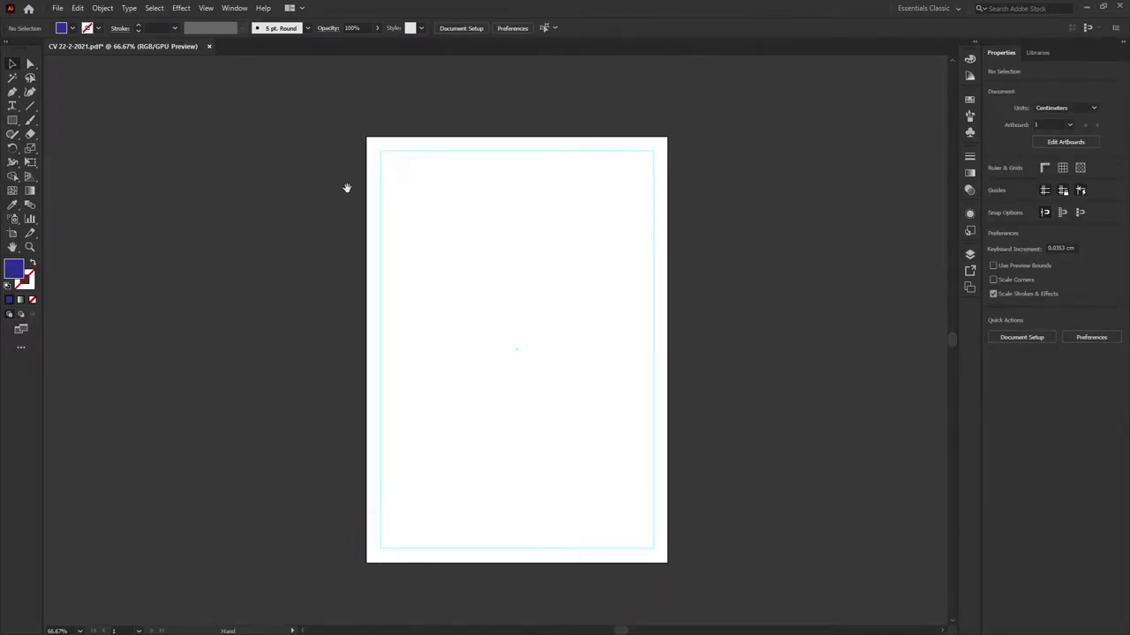
# Drag the circular portrait onto the new page, snapped to the top-left margin guides.
pyautogui.moveTo(274, 185); pyautogui.dragTo(542, 240)
pyautogui.press('v')
pyautogui.moveTo(209, 244); pyautogui.dragTo(717, 270)
pyautogui.hotkey('ctrl', '+')
pyautogui.hotkey('ctrl', '+')
pyautogui.moveTo(575, 342)
pyautogui.mouseDown()
pyautogui.moveTo(575, 303)
pyautogui.moveTo(563, 303)
pyautogui.mouseUp()
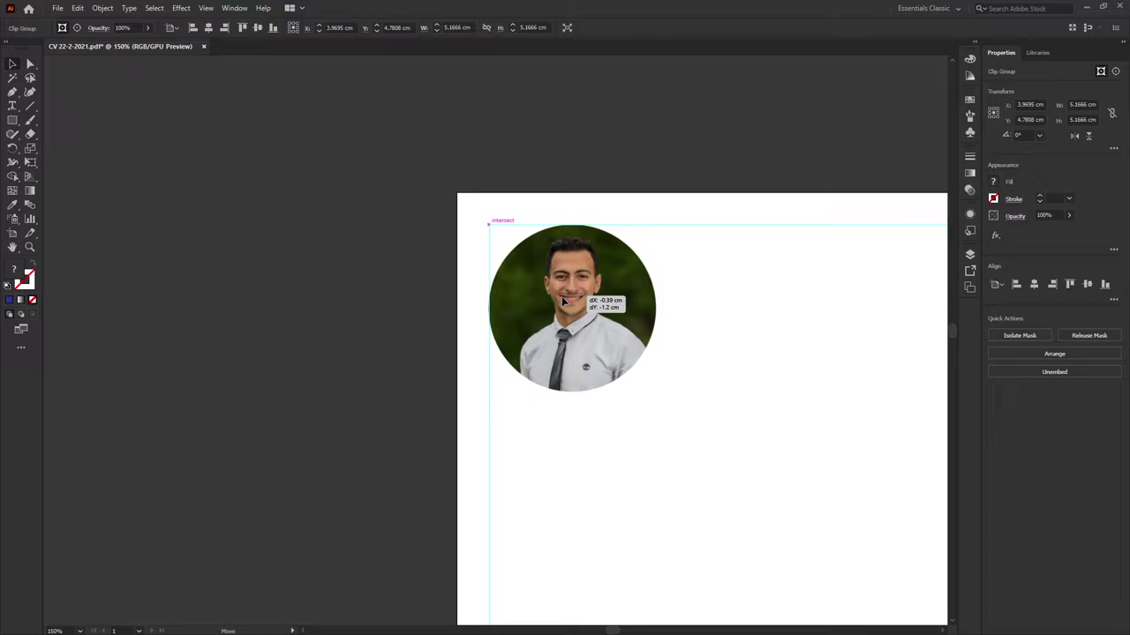
pyautogui.moveTo(565, 302); pyautogui.dragTo(563, 303)
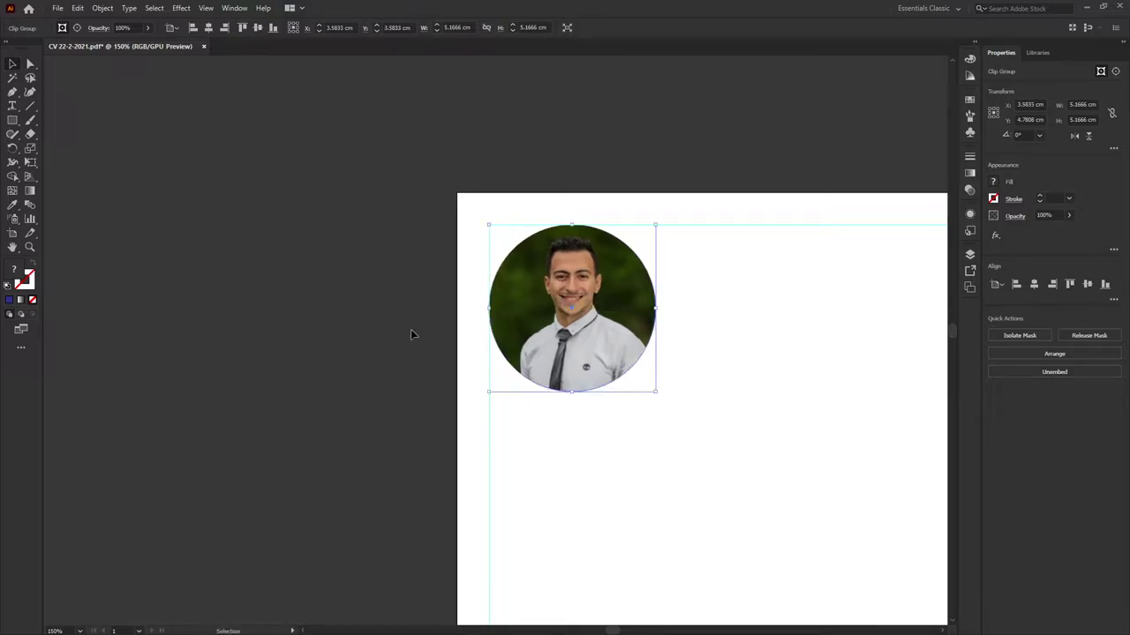
pyautogui.click(410, 329)
pyautogui.scroll(-2, 413, 305)
pyautogui.hscroll(-5, 413, 304)
pyautogui.moveTo(303, 330); pyautogui.dragTo(617, 333)
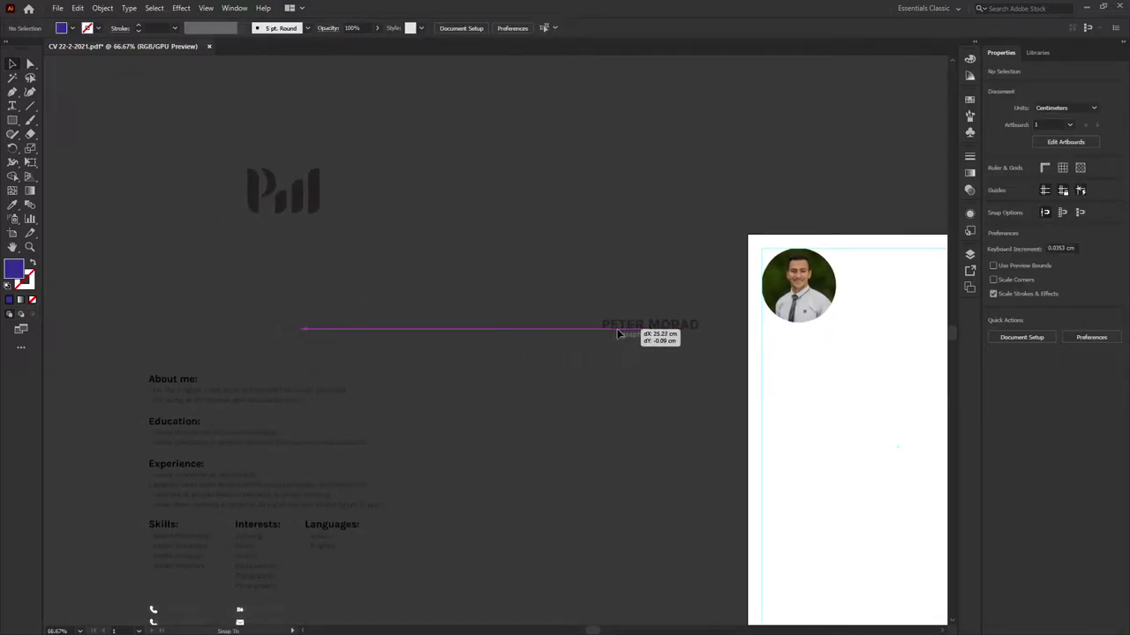
# Drop the name heading beside the portrait and shift 'graphic designer' left beneath the name.
pyautogui.scroll(1, 529, 291)
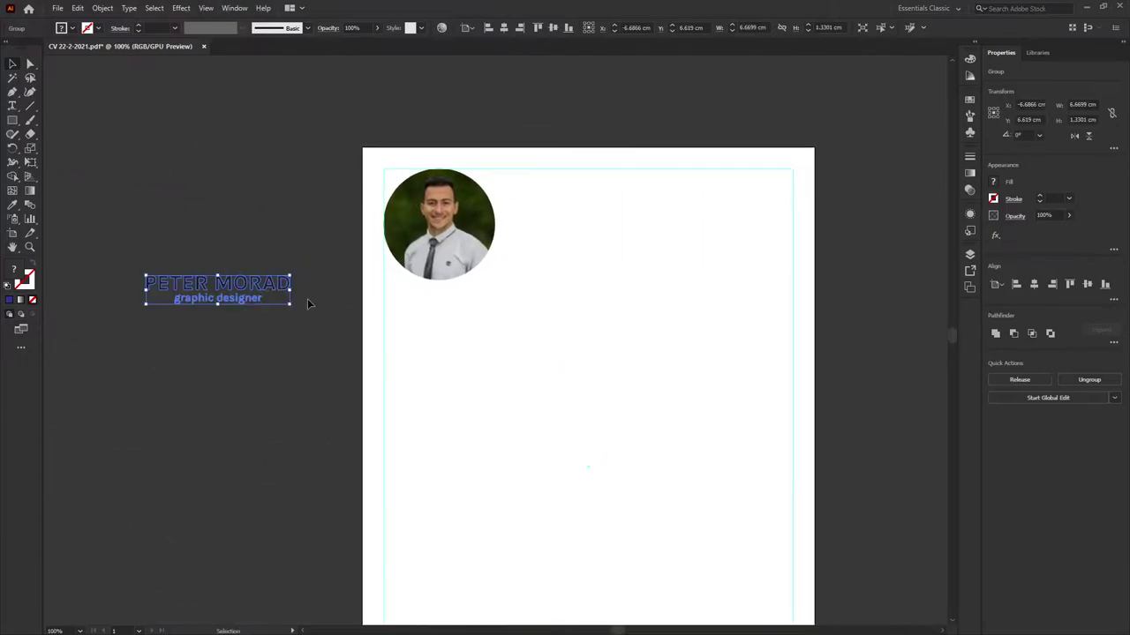
pyautogui.moveTo(617, 334)
pyautogui.mouseDown()
pyautogui.moveTo(415, 291)
pyautogui.moveTo(612, 246)
pyautogui.mouseUp()
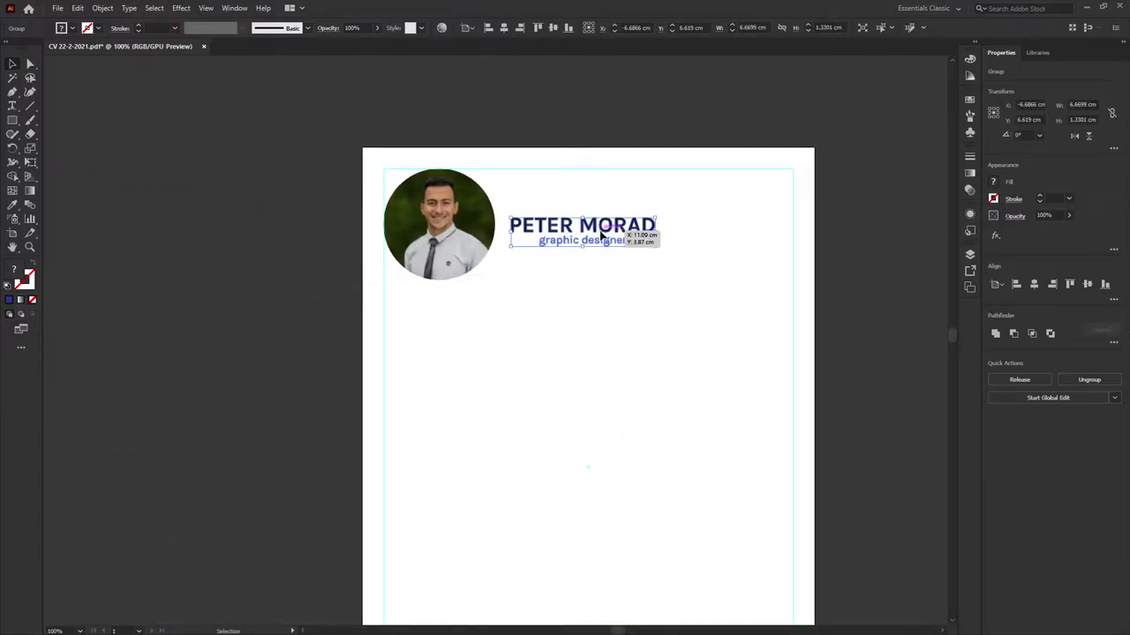
pyautogui.click(588, 250)
pyautogui.scroll(3, 588, 250)
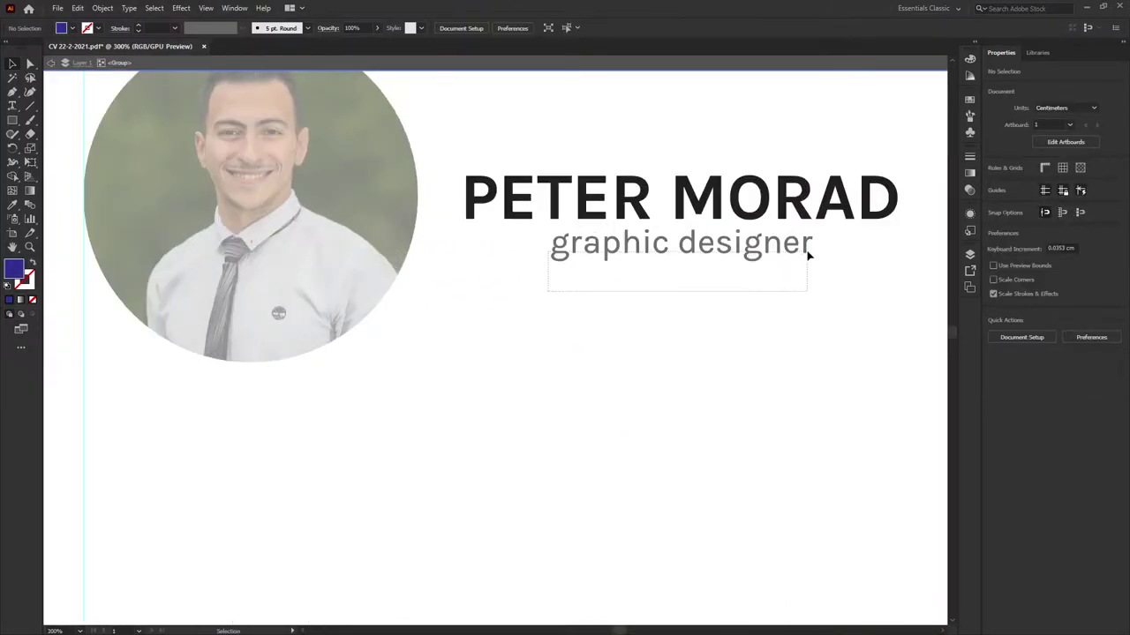
pyautogui.moveTo(803, 251); pyautogui.dragTo(721, 250)
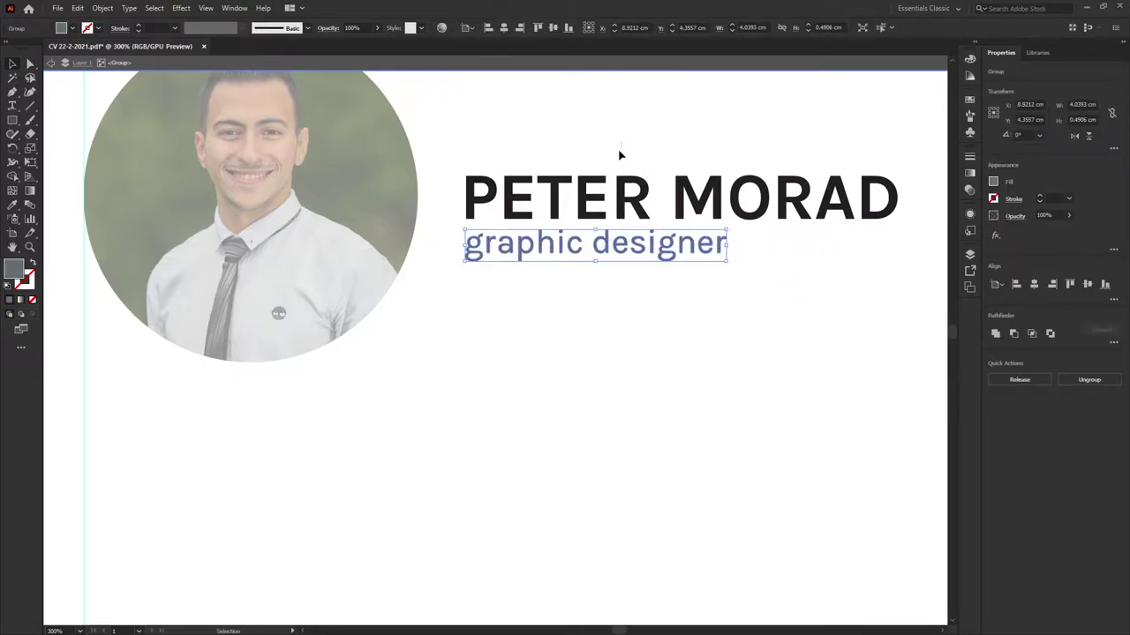
pyautogui.moveTo(619, 155); pyautogui.dragTo(663, 274)
pyautogui.click(616, 290)
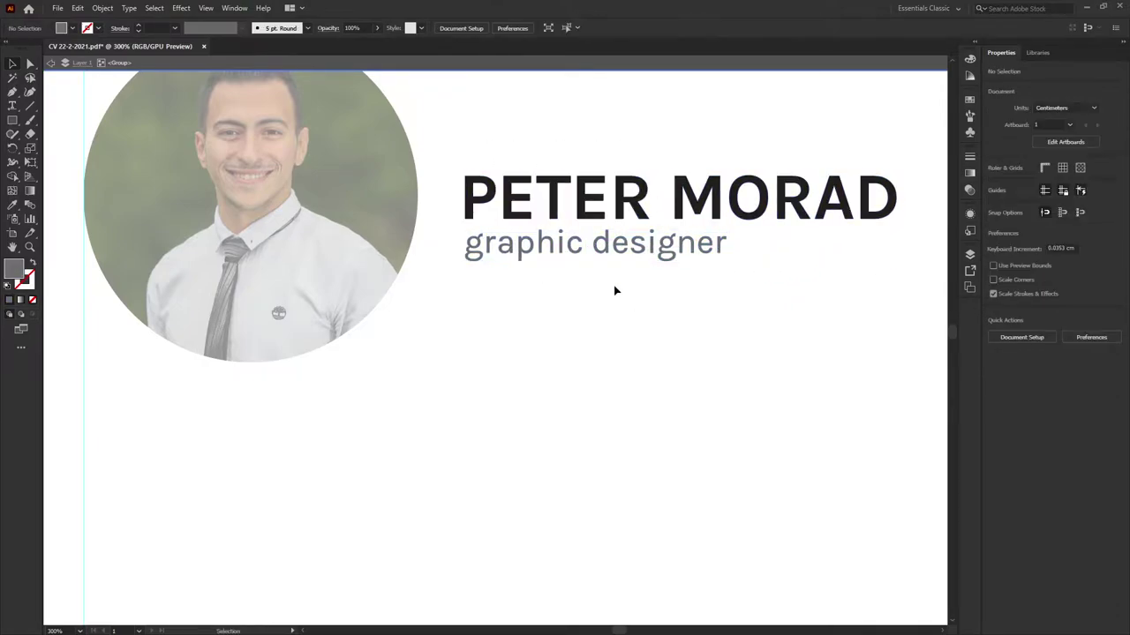
# Move the grouped name and title up alongside the portrait.
pyautogui.hotkey('ctrl', '-')
pyautogui.doubleClick(650, 214)
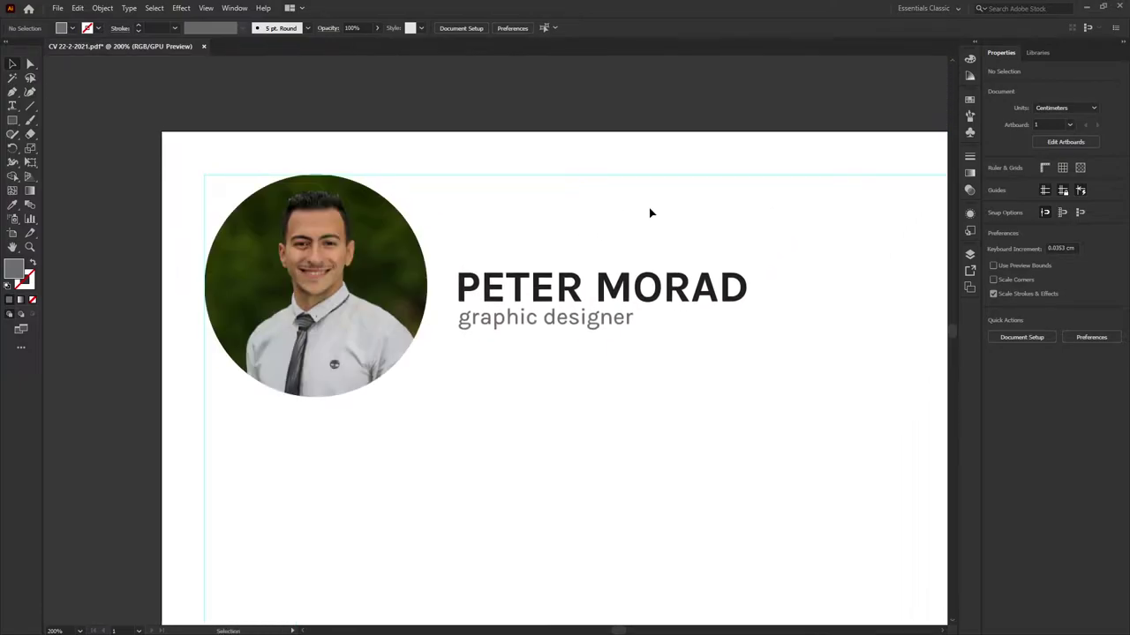
pyautogui.click(573, 300)
pyautogui.moveTo(573, 300); pyautogui.dragTo(529, 279)
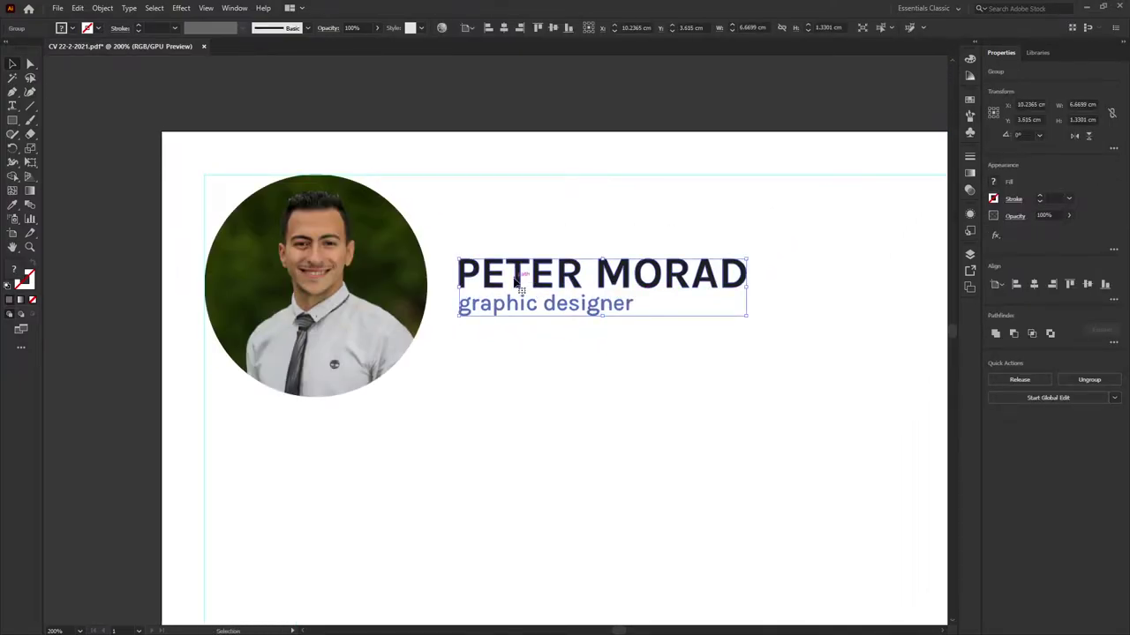
pyautogui.click(591, 350)
pyautogui.hotkey('ctrl', '-')
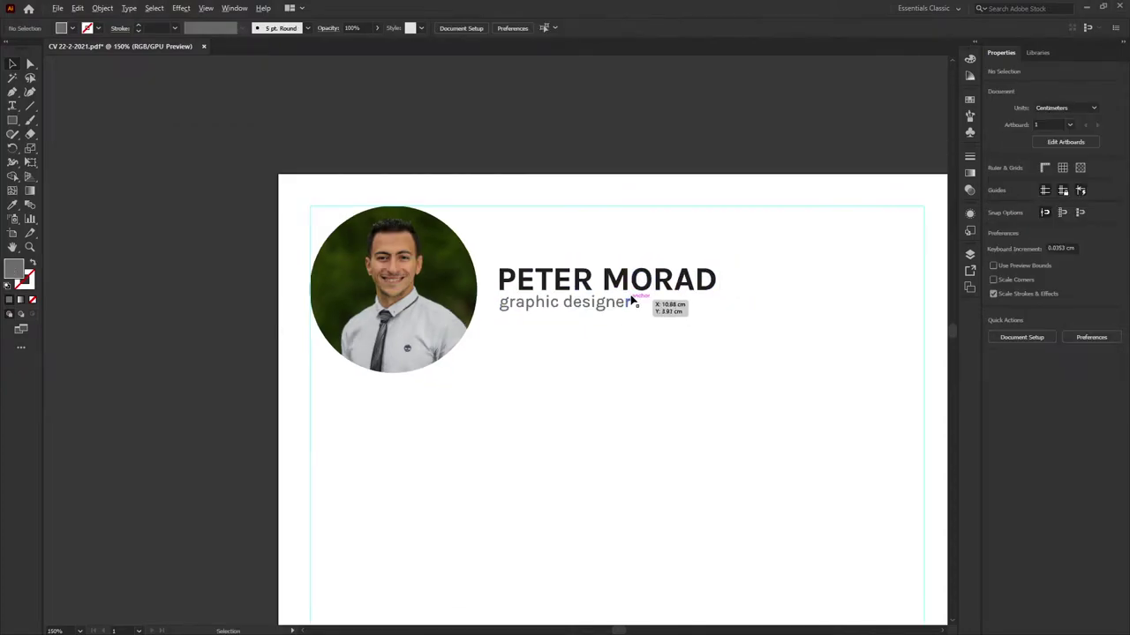
pyautogui.hotkey('ctrl', '-')
pyautogui.hotkey('ctrl', '-')
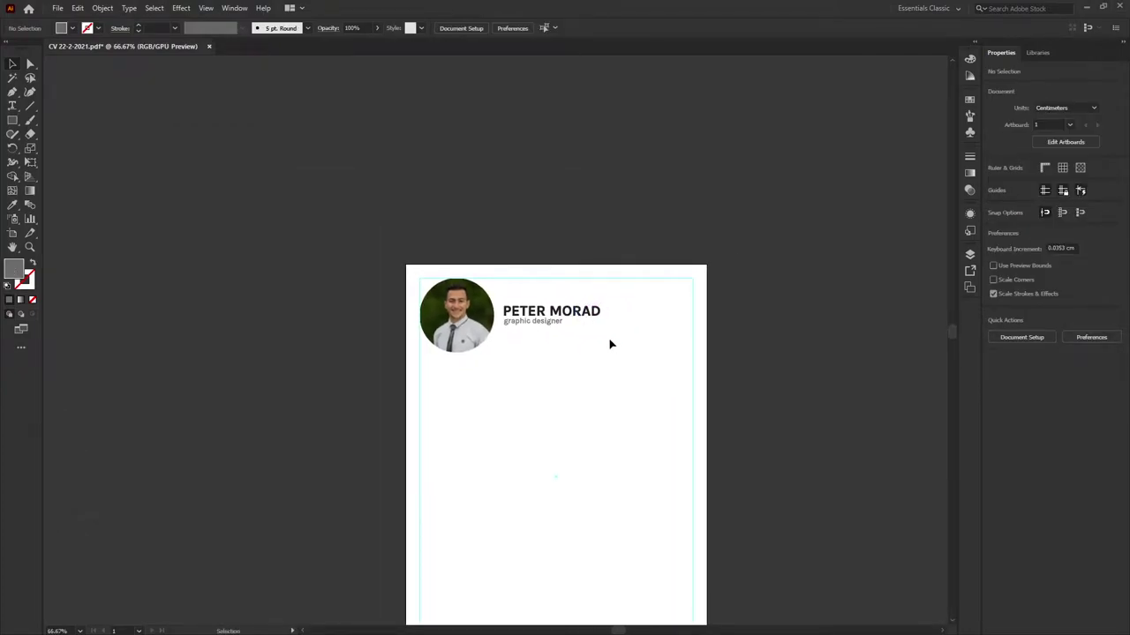
# Draw a horizontal line from just after 'graphic designer' to the right margin.
pyautogui.press('p')
pyautogui.scroll(3, 601, 327)
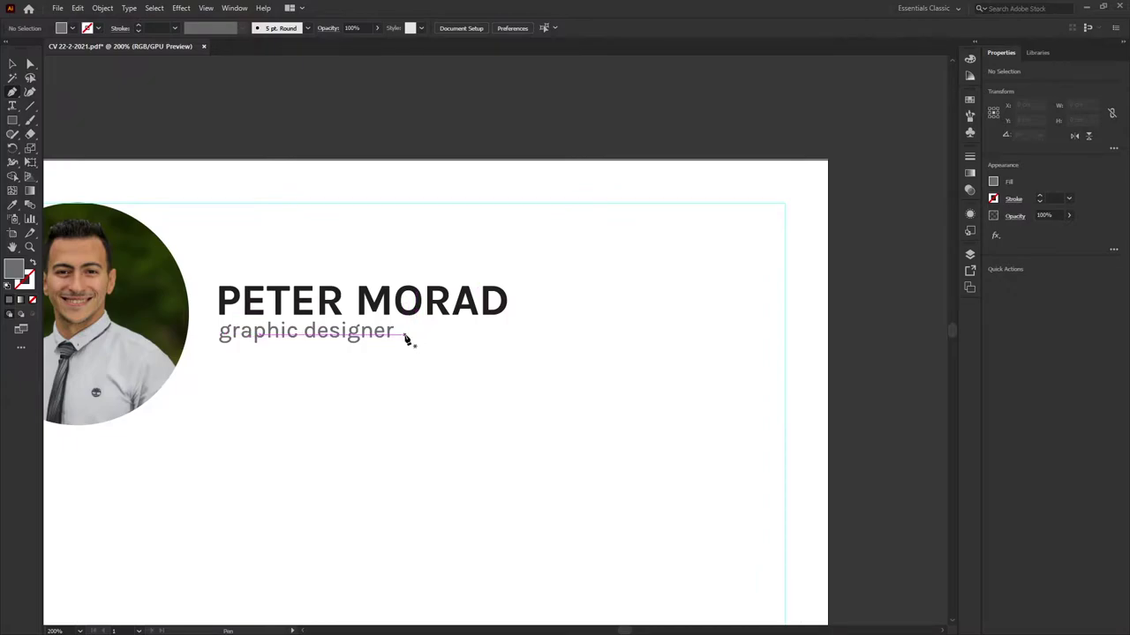
pyautogui.click(405, 333)
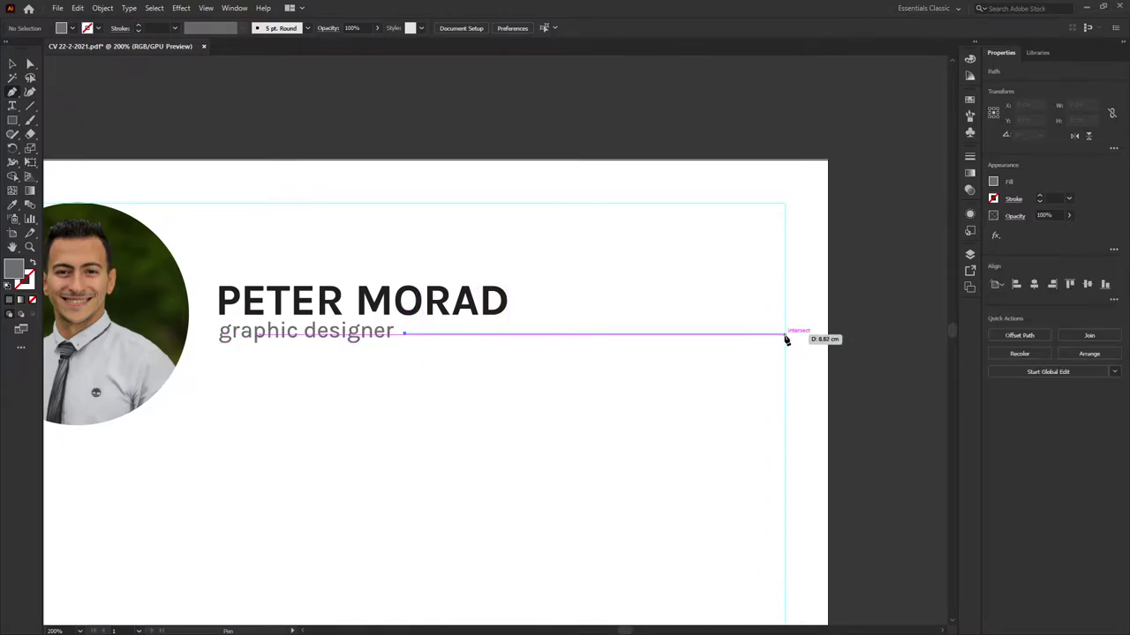
pyautogui.click(784, 333)
pyautogui.press('v')
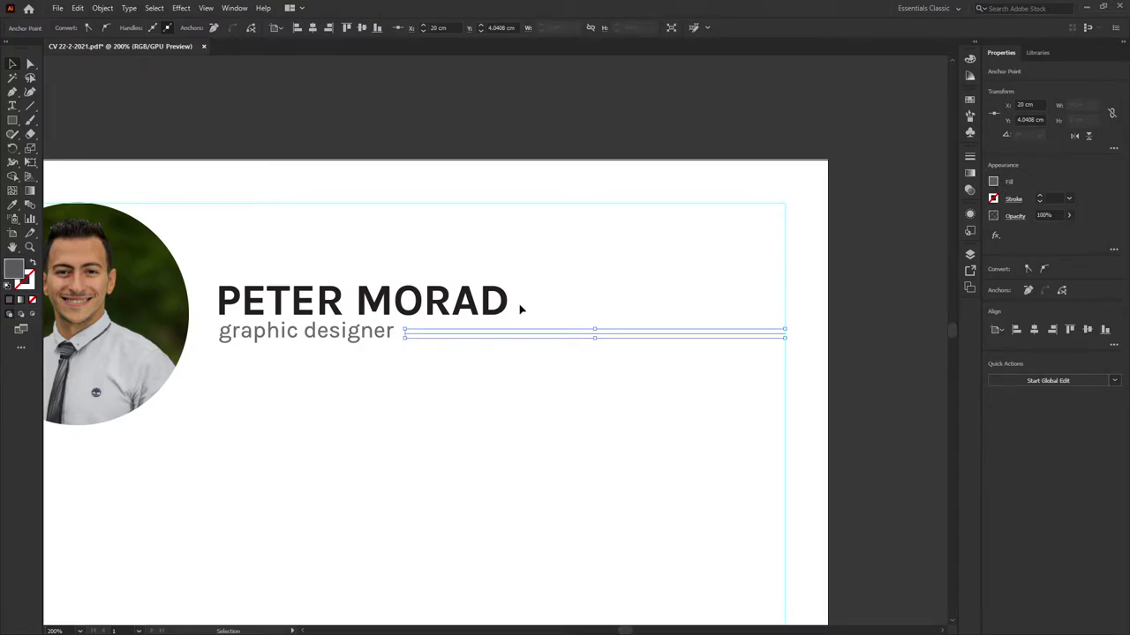
# Give the line the title's dark colour with a 0.5 pt stroke.
pyautogui.press('i')
pyautogui.click(18, 64)
pyautogui.click(485, 209)
pyautogui.moveTo(630, 302); pyautogui.dragTo(595, 361)
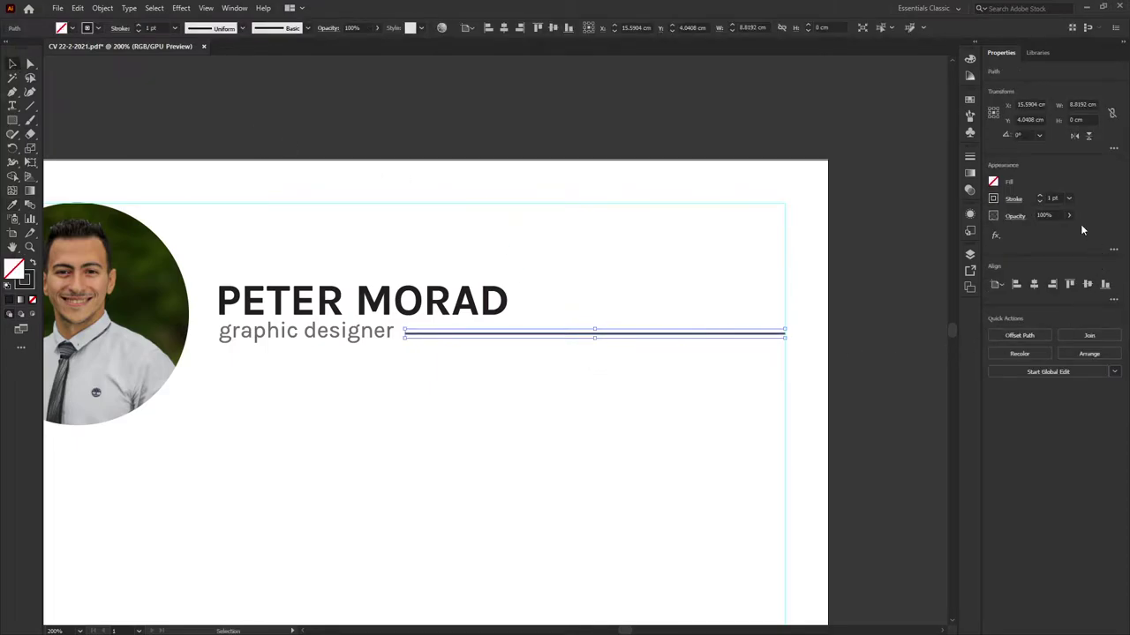
pyautogui.click(662, 295)
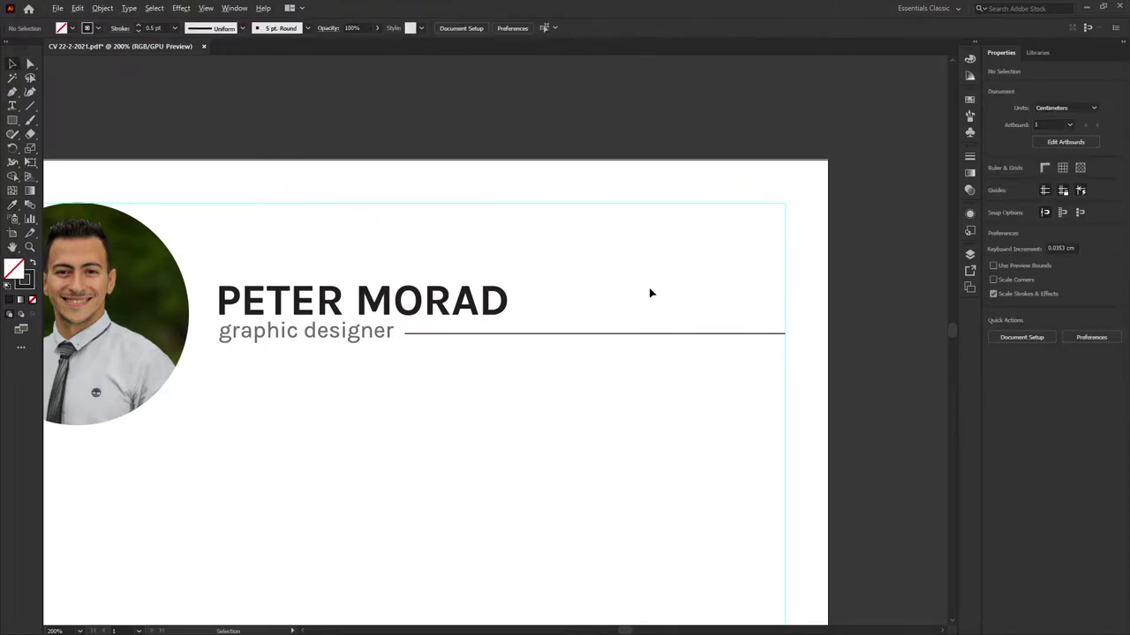
pyautogui.hotkey('ctrl', '-')
pyautogui.hotkey('ctrl', '-')
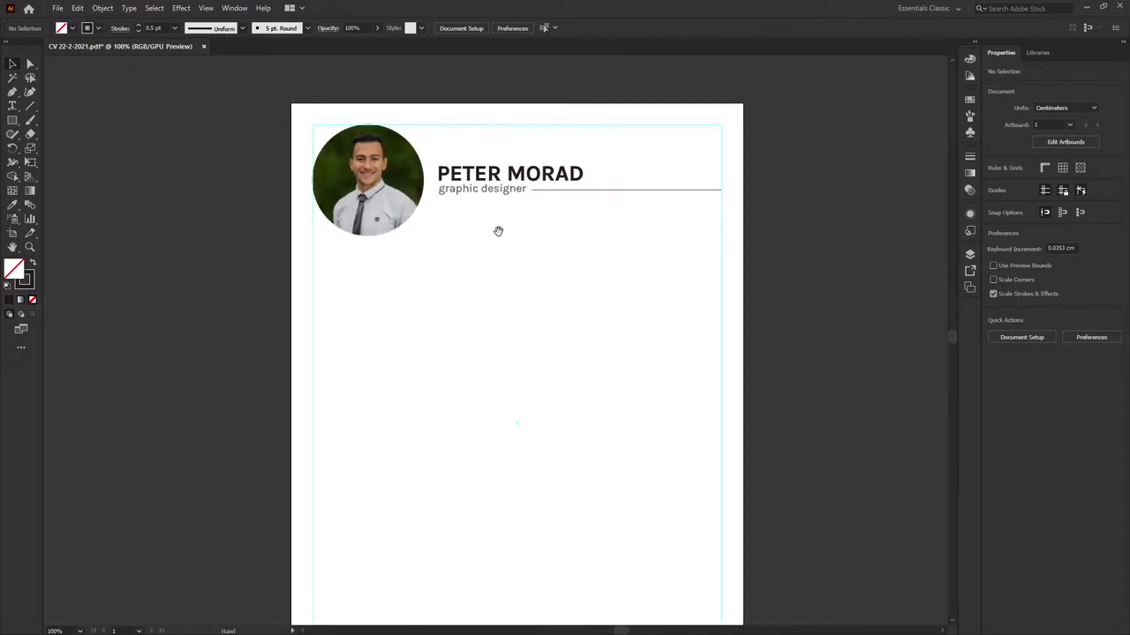
pyautogui.hotkey('ctrl', '-')
# Move the About me block onto the new page under the job title.
pyautogui.moveTo(320, 248); pyautogui.dragTo(636, 235)
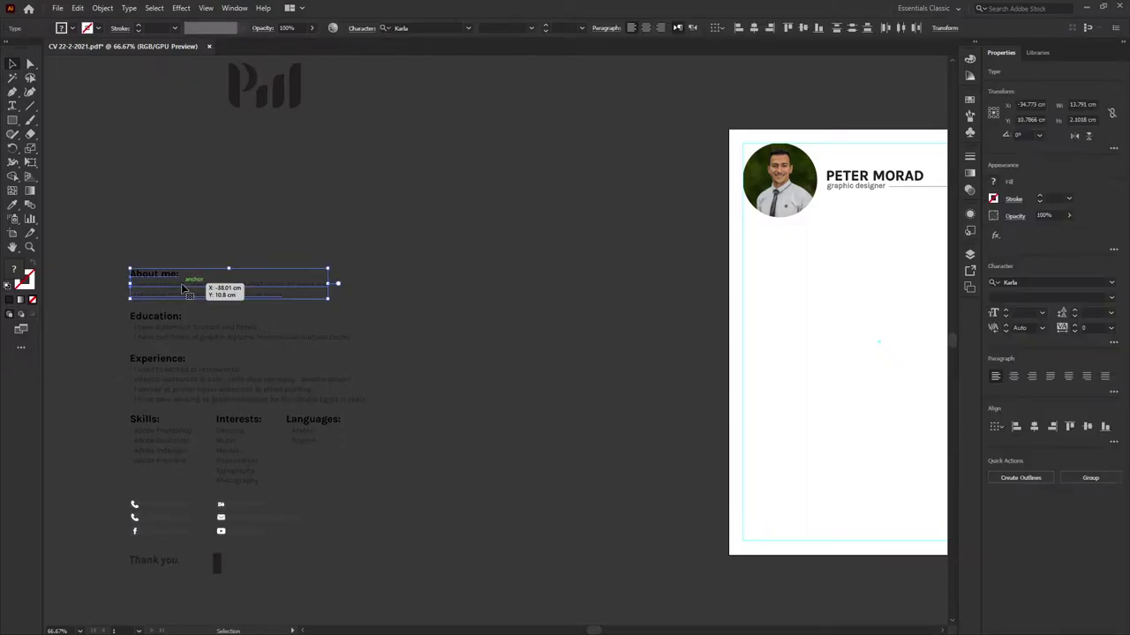
pyautogui.moveTo(183, 289); pyautogui.dragTo(592, 289)
pyautogui.hotkey('ctrl', '+')
pyautogui.hotkey('ctrl', '+')
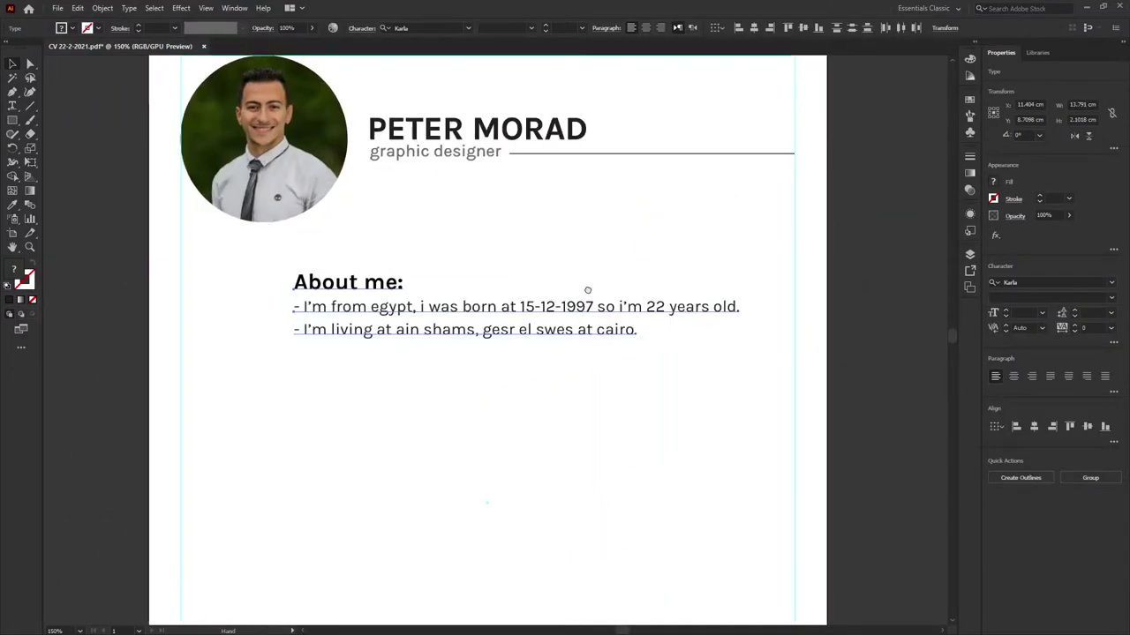
pyautogui.click(453, 308)
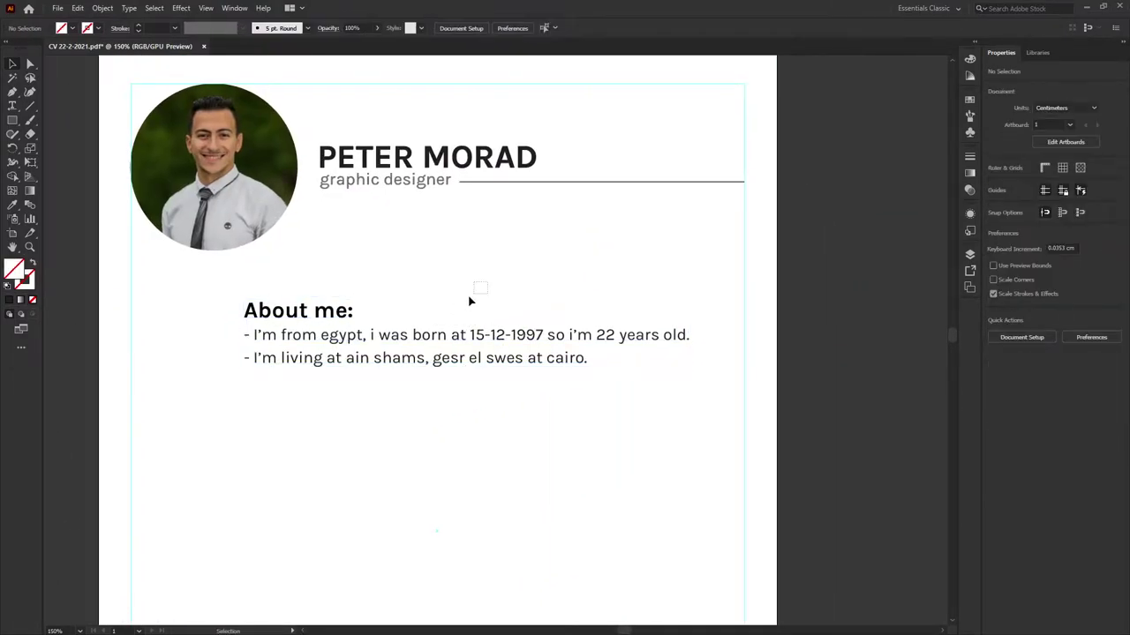
pyautogui.moveTo(361, 337); pyautogui.dragTo(436, 313)
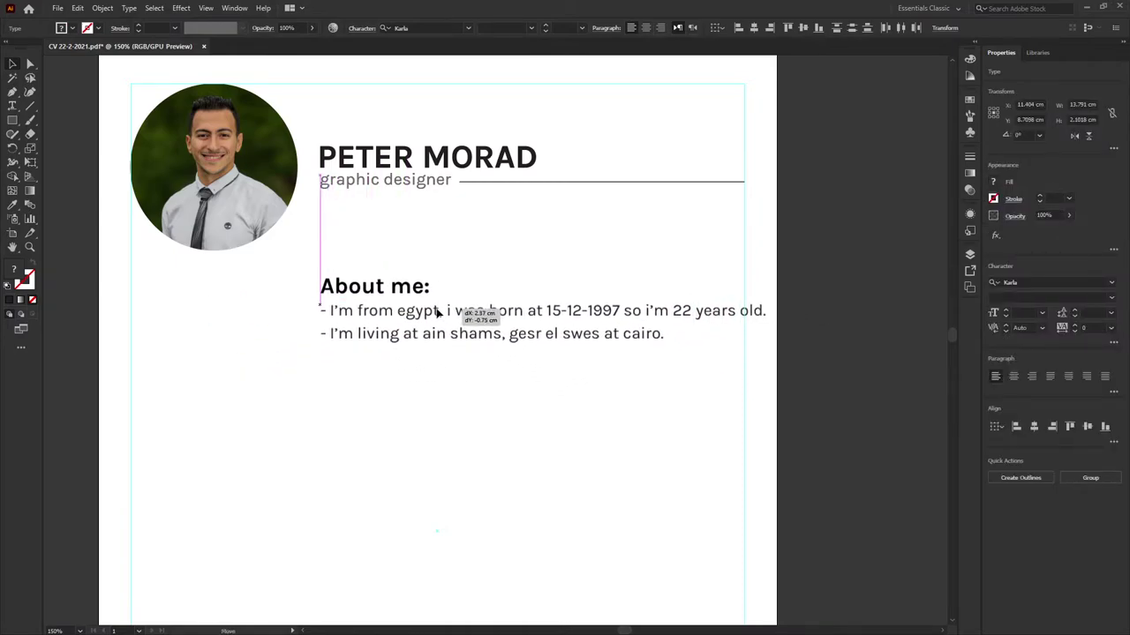
# Change the age in the first About me line from 22 to 23.
pyautogui.doubleClick(681, 309)
pyautogui.moveTo(682, 311); pyautogui.dragTo(692, 310)
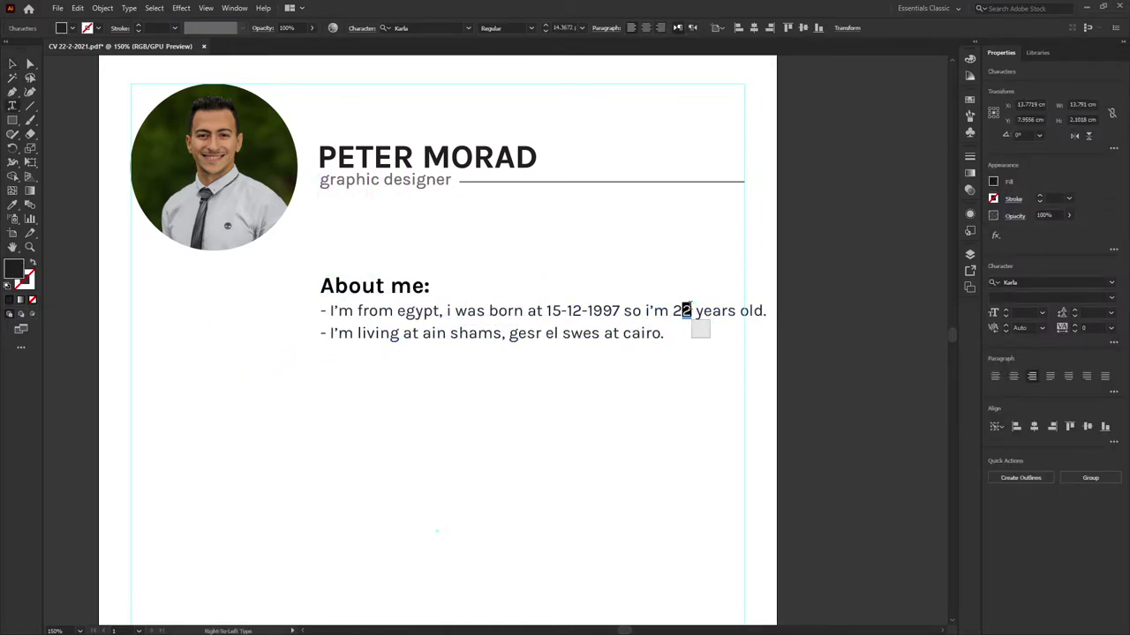
pyautogui.write('3')
pyautogui.click(13, 65)
pyautogui.click(525, 285)
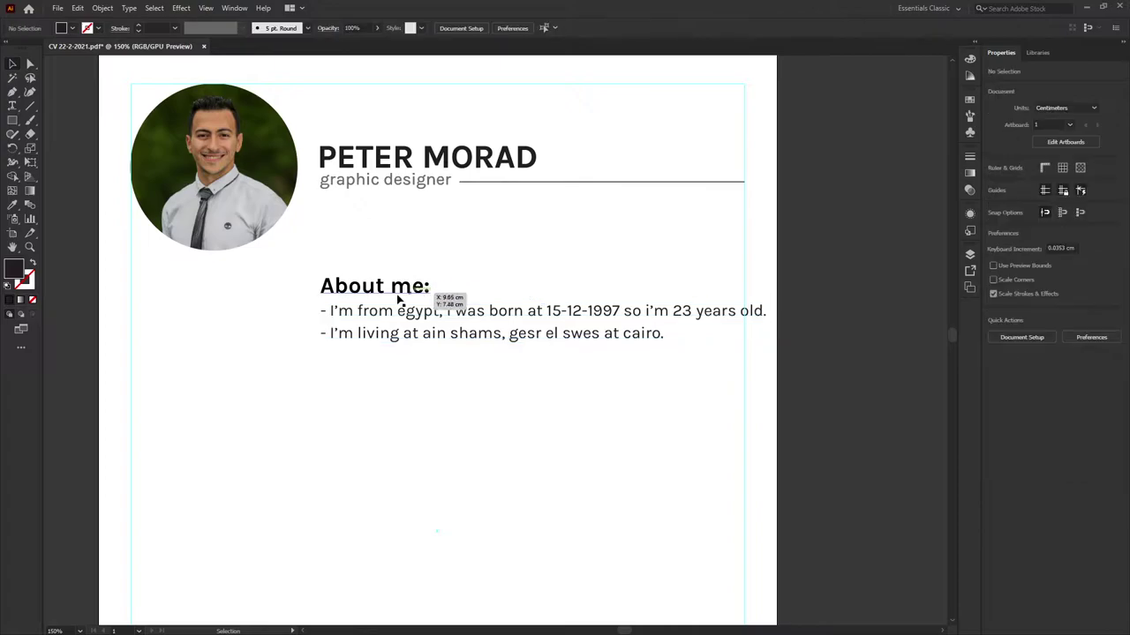
# Set the 'About me:' heading to 23 pt and nudge it up.
pyautogui.click(389, 288)
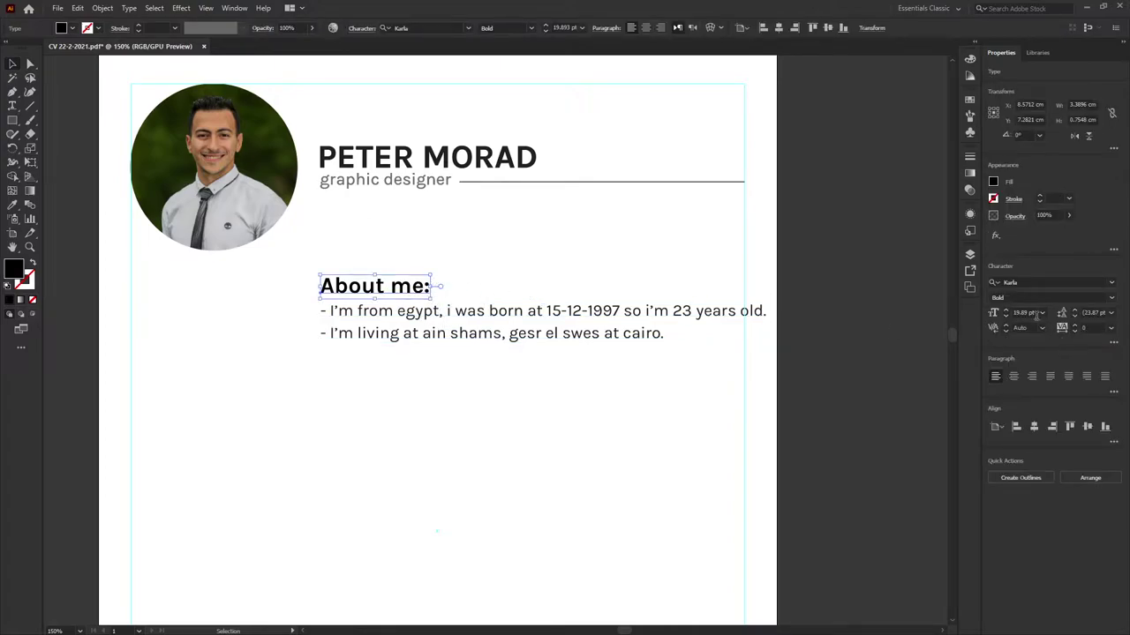
pyautogui.click(1007, 313)
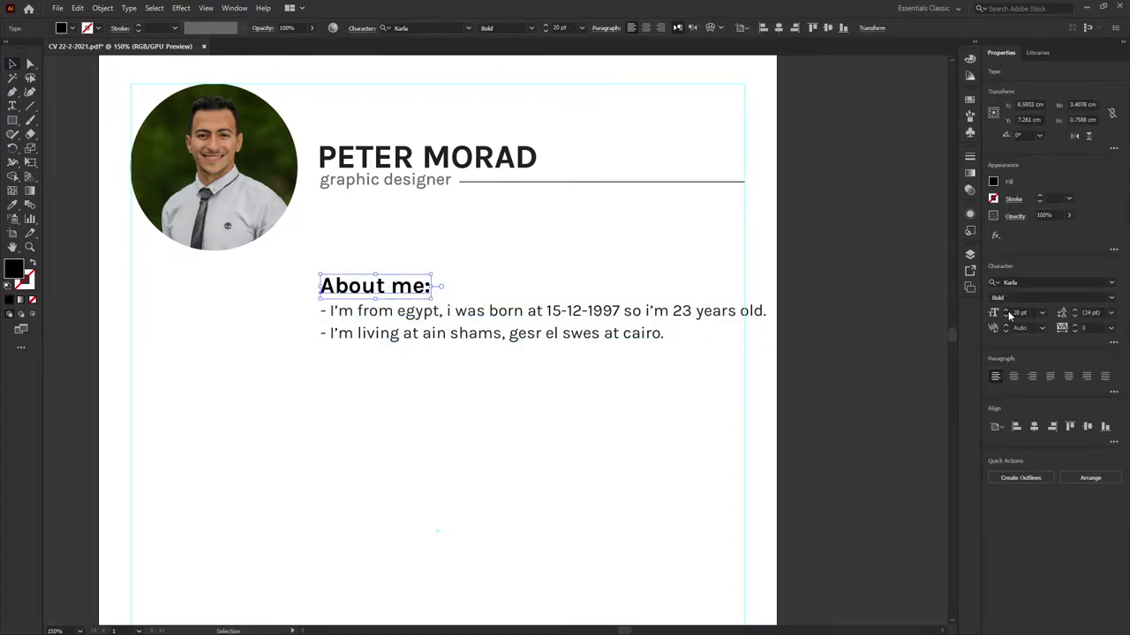
pyautogui.click(1007, 313)
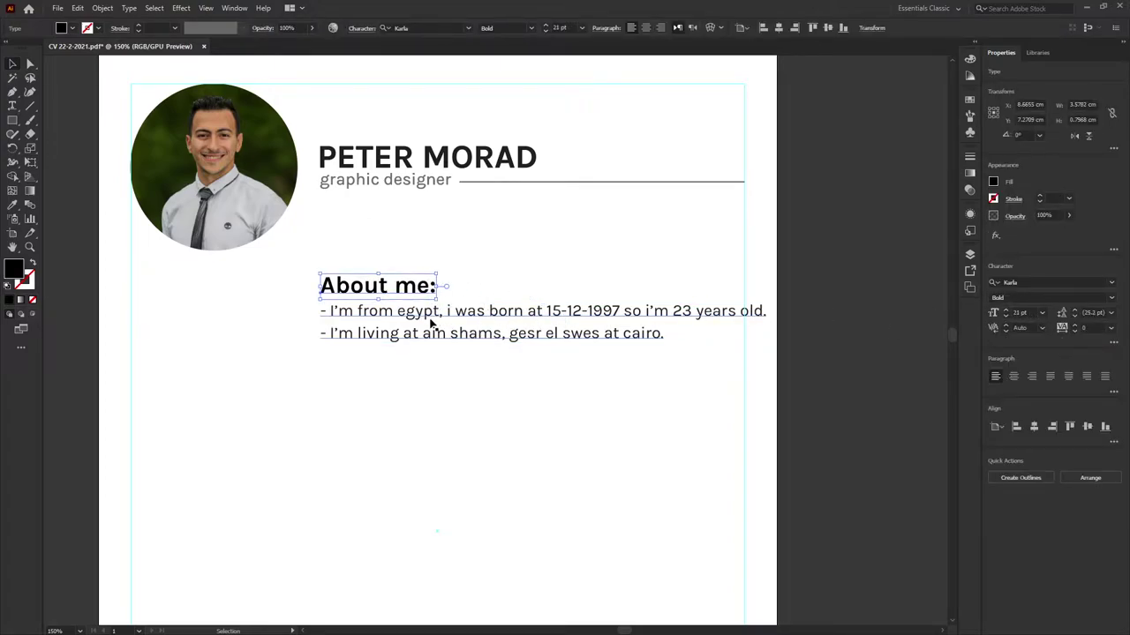
pyautogui.click(1006, 313)
pyautogui.click(1007, 313)
pyautogui.moveTo(415, 292); pyautogui.dragTo(417, 278)
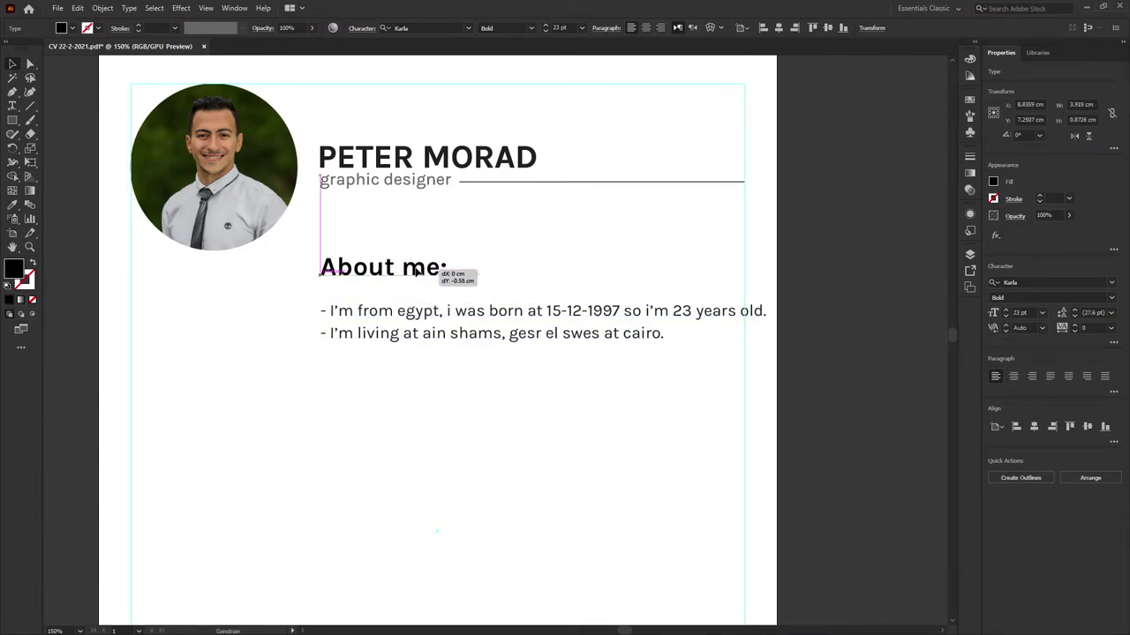
# Set the About me body text to 13 pt and tuck it under the heading.
pyautogui.click(445, 315)
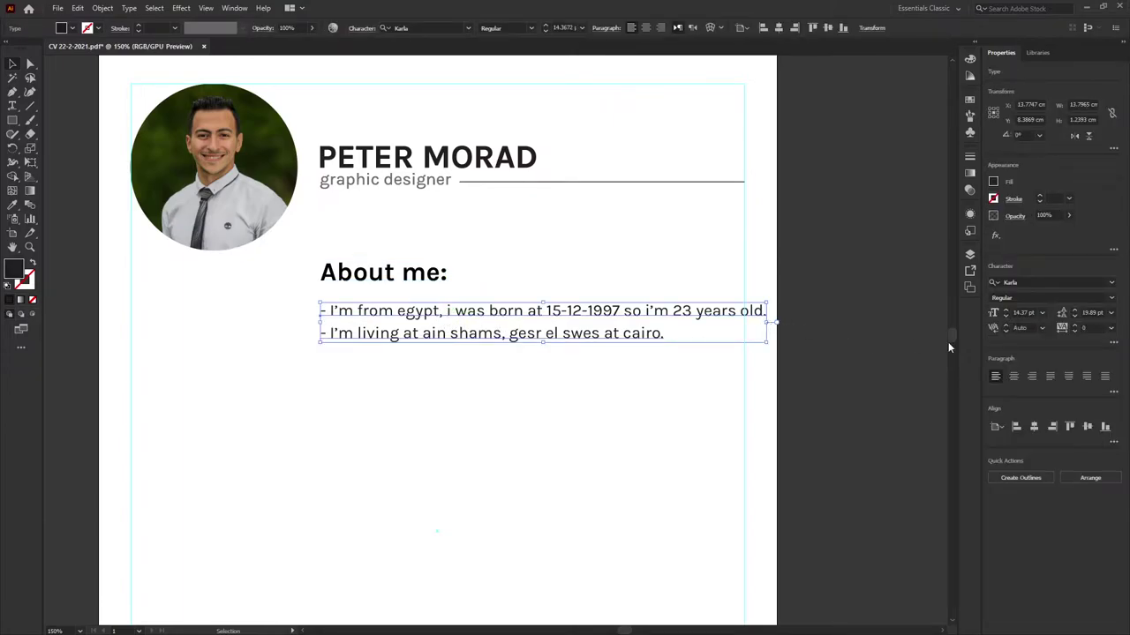
pyautogui.click(1004, 317)
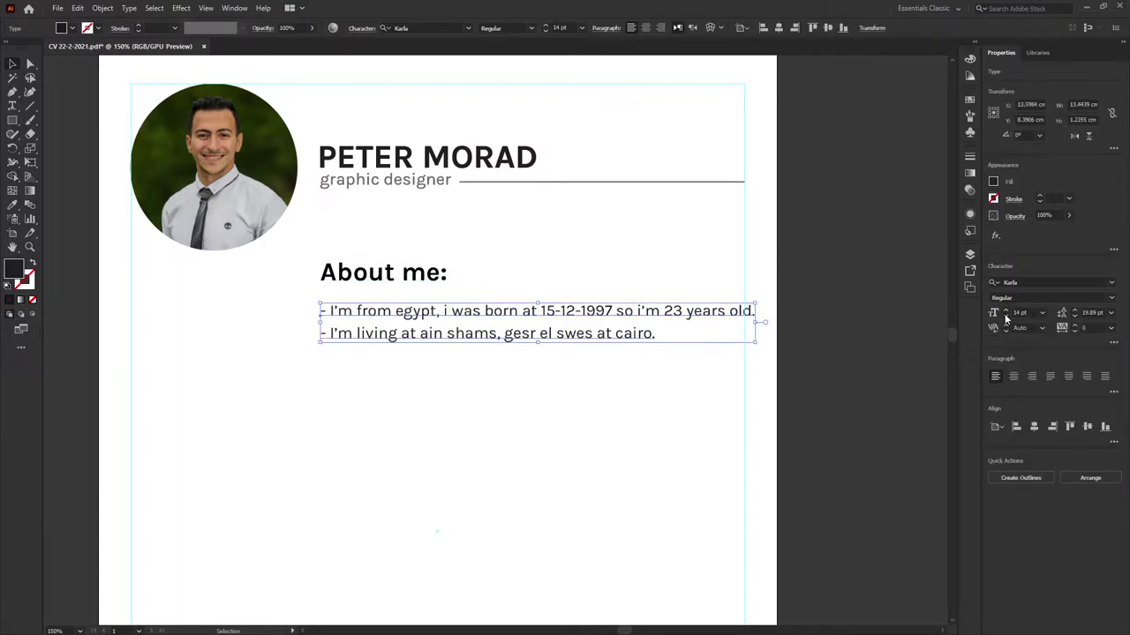
pyautogui.click(1004, 317)
pyautogui.moveTo(392, 320); pyautogui.dragTo(392, 313)
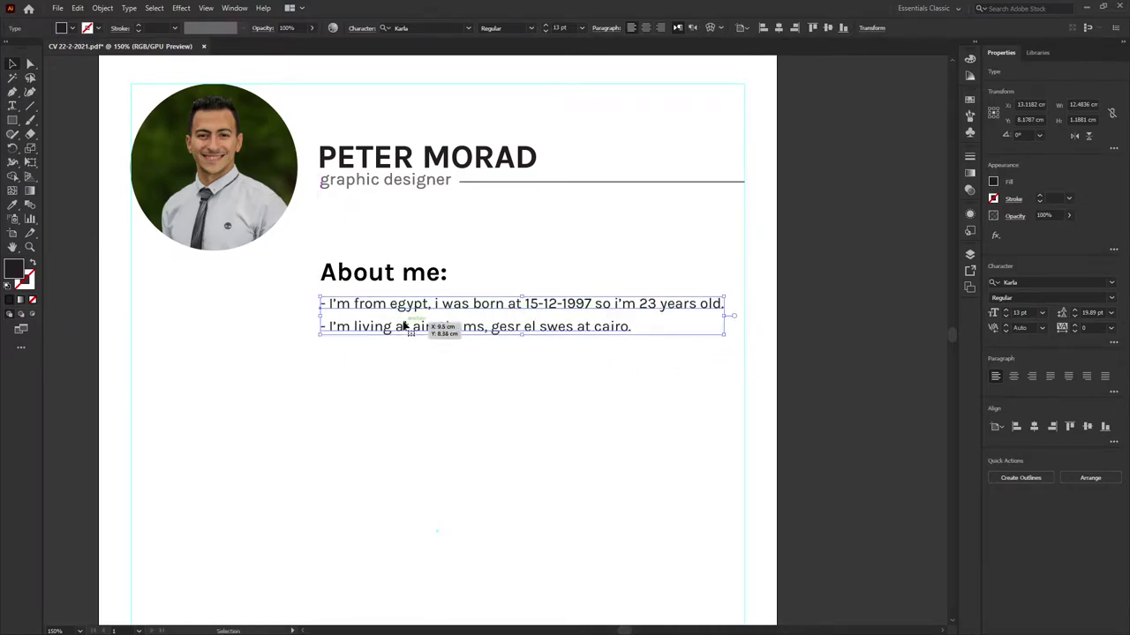
pyautogui.click(553, 367)
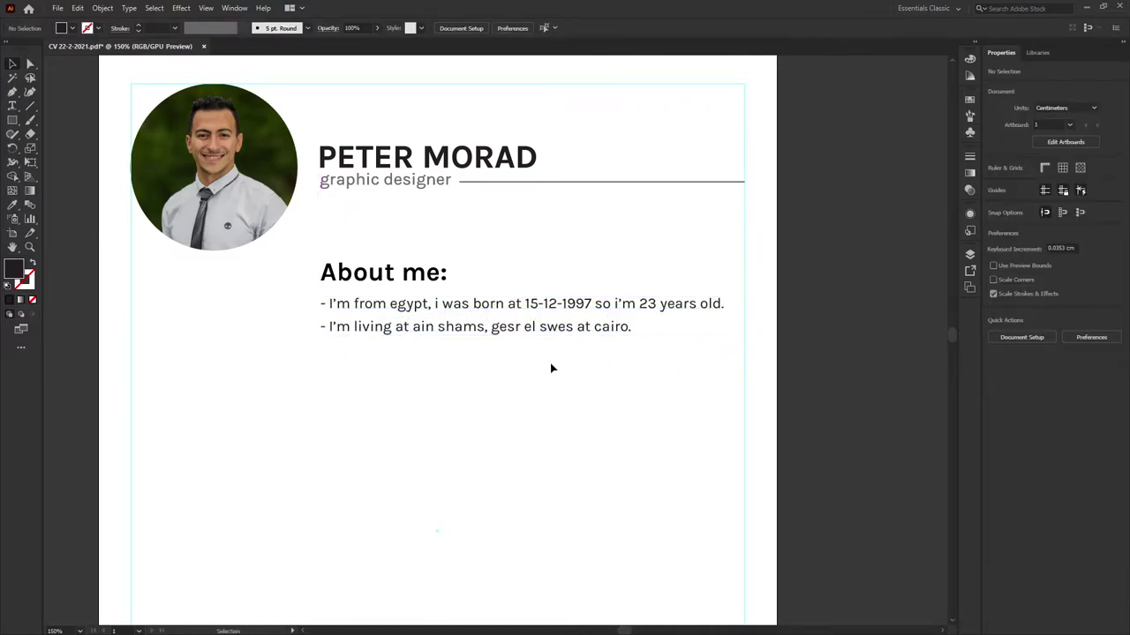
pyautogui.click(431, 317)
pyautogui.keyDown('shift'); pyautogui.click(420, 279); pyautogui.keyUp('shift')
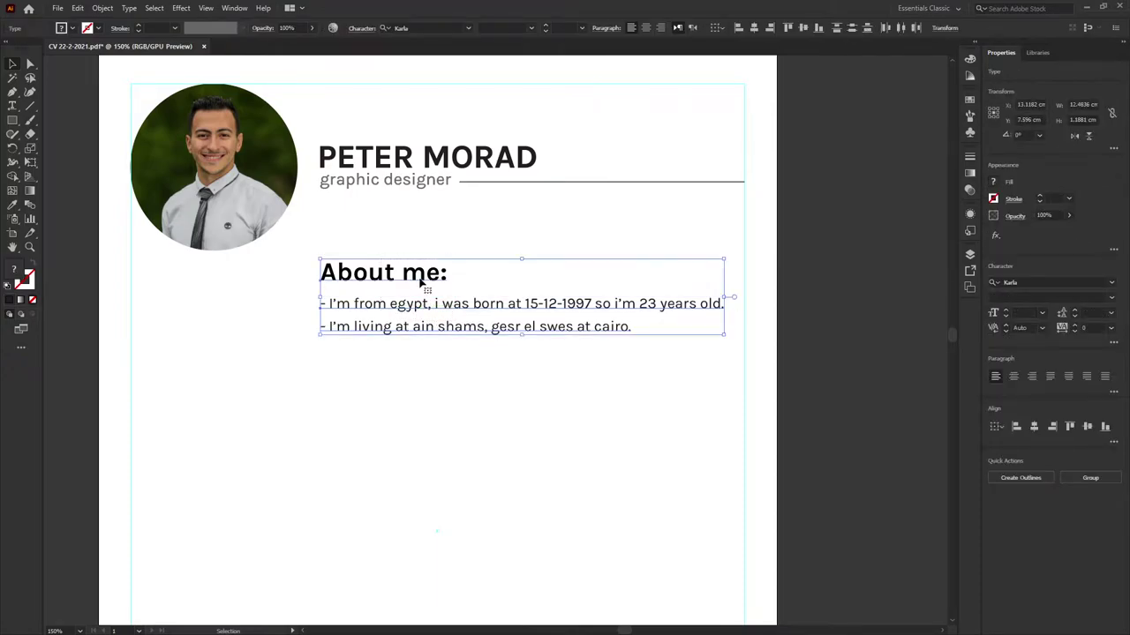
pyautogui.hotkey('ctrl', 'shift', 'a')
pyautogui.hotkey('ctrl', '1')
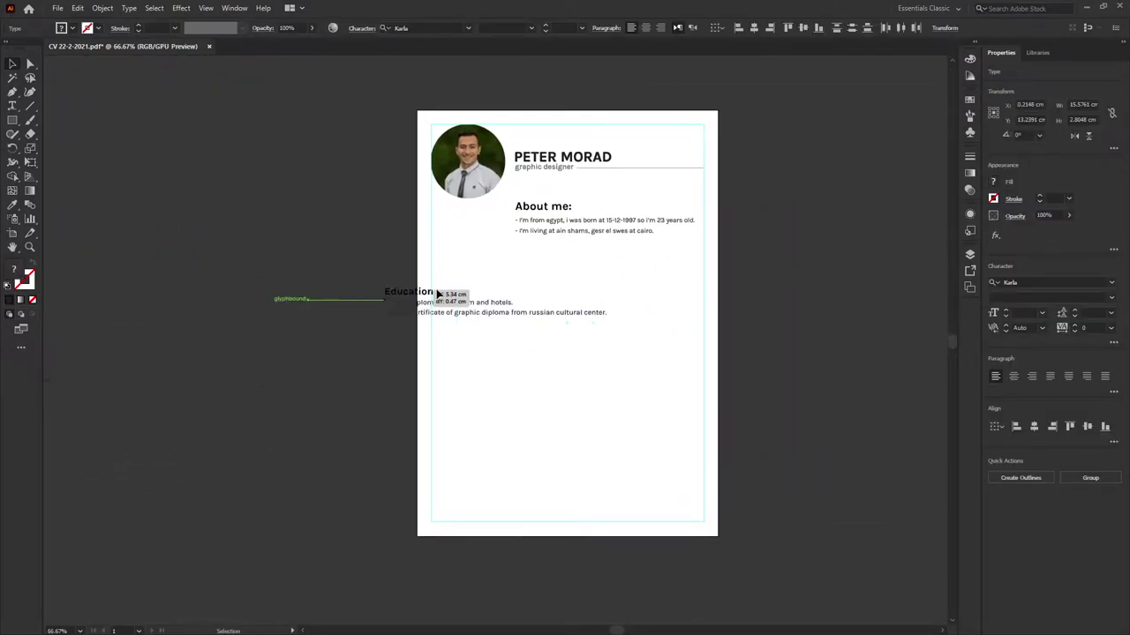
# Move the Education section onto the page just below About me.
pyautogui.moveTo(282, 242)
pyautogui.mouseDown()
pyautogui.moveTo(548, 271)
pyautogui.moveTo(539, 262)
pyautogui.mouseUp()
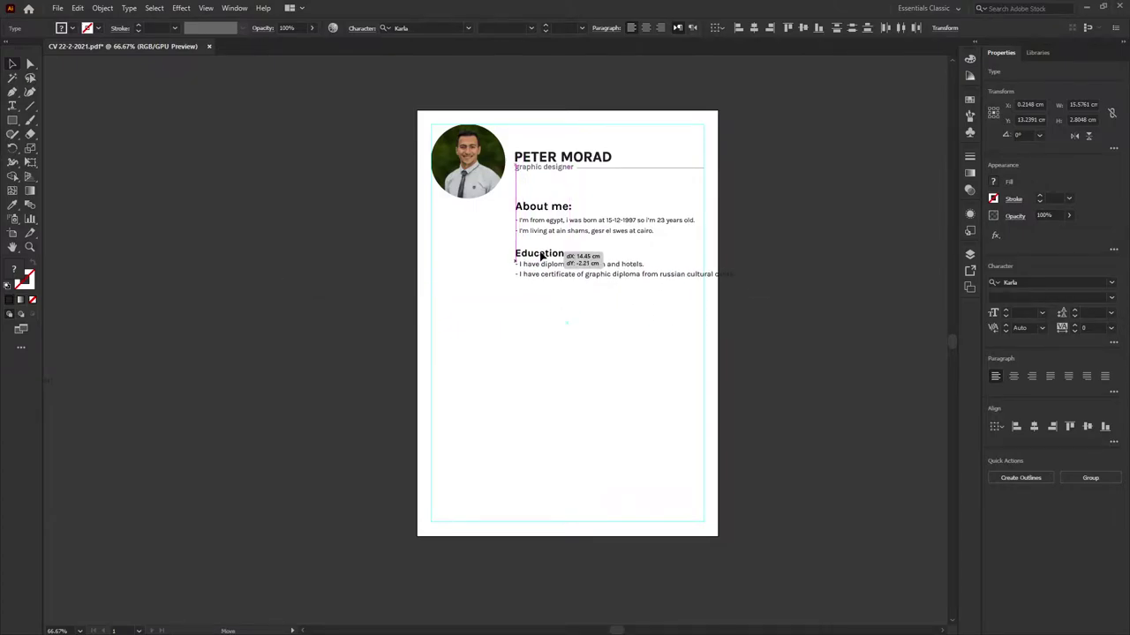
pyautogui.moveTo(539, 263); pyautogui.dragTo(540, 265)
pyautogui.click(564, 243)
pyautogui.keyDown('alt'); pyautogui.scroll(2, 564, 242); pyautogui.keyUp('alt')
# Remove '- I have' from both Education lines and enter the years 2012:2017.
pyautogui.click(540, 276)
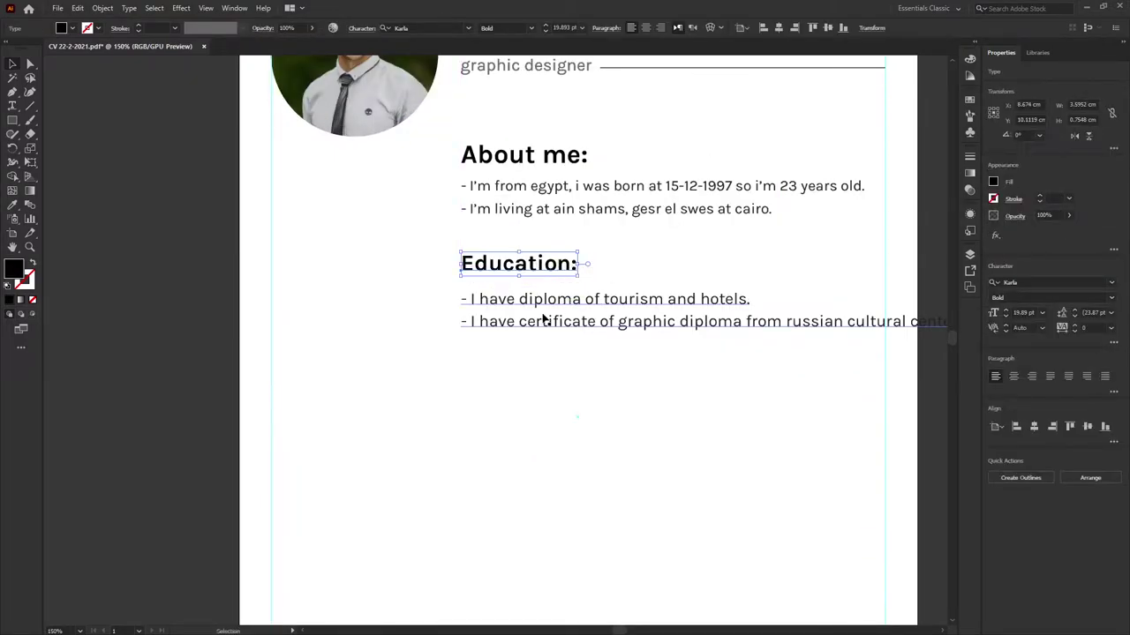
pyautogui.click(598, 305)
pyautogui.moveTo(598, 304); pyautogui.dragTo(502, 328)
pyautogui.doubleClick(435, 324)
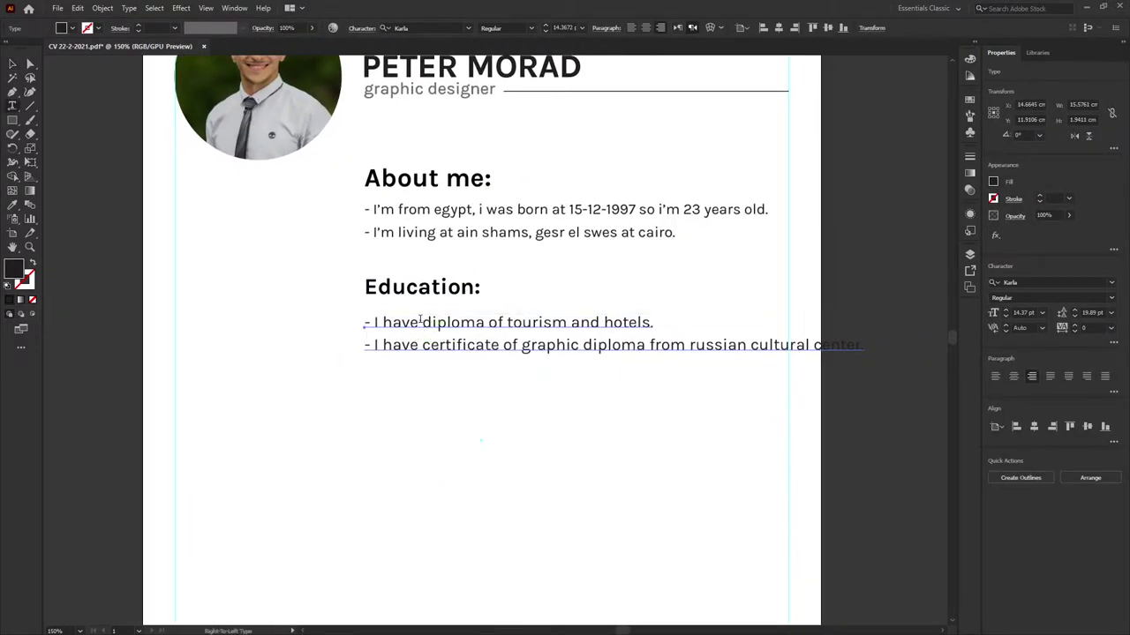
pyautogui.moveTo(420, 320); pyautogui.dragTo(341, 320)
pyautogui.press('BackSpace')
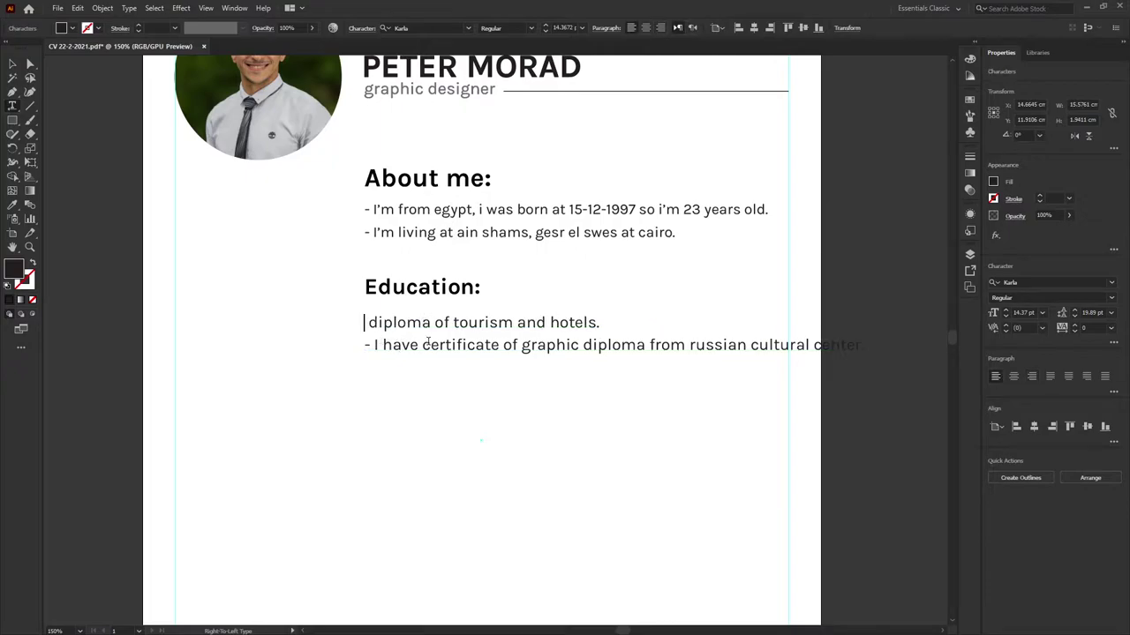
pyautogui.moveTo(426, 345); pyautogui.dragTo(348, 344)
pyautogui.press('BackSpace')
pyautogui.press('BackSpace')
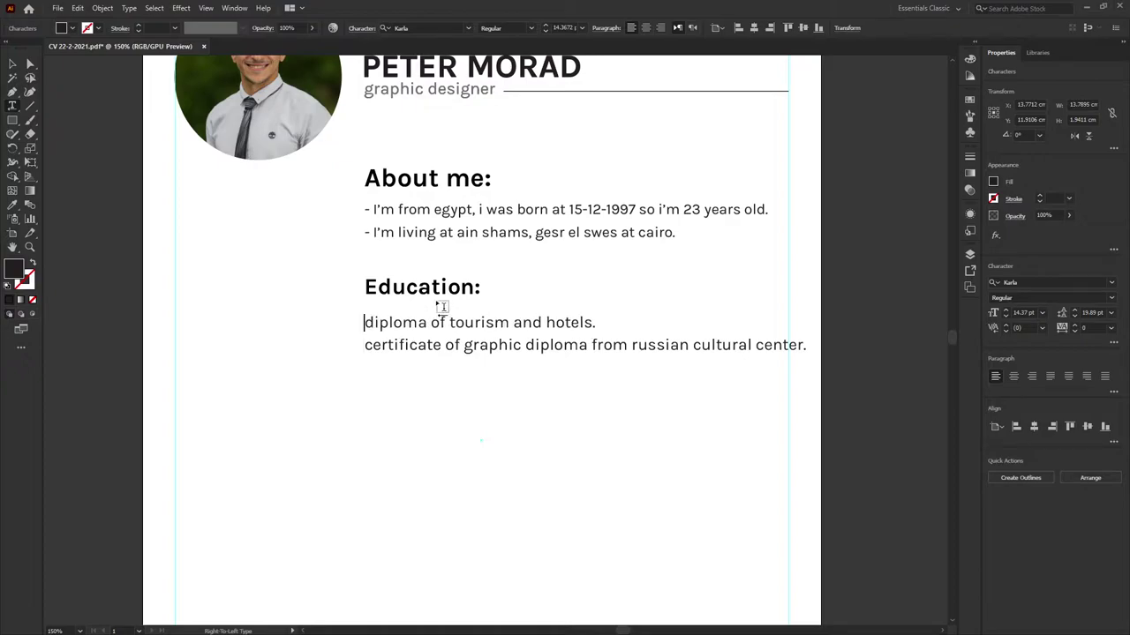
pyautogui.write('20')
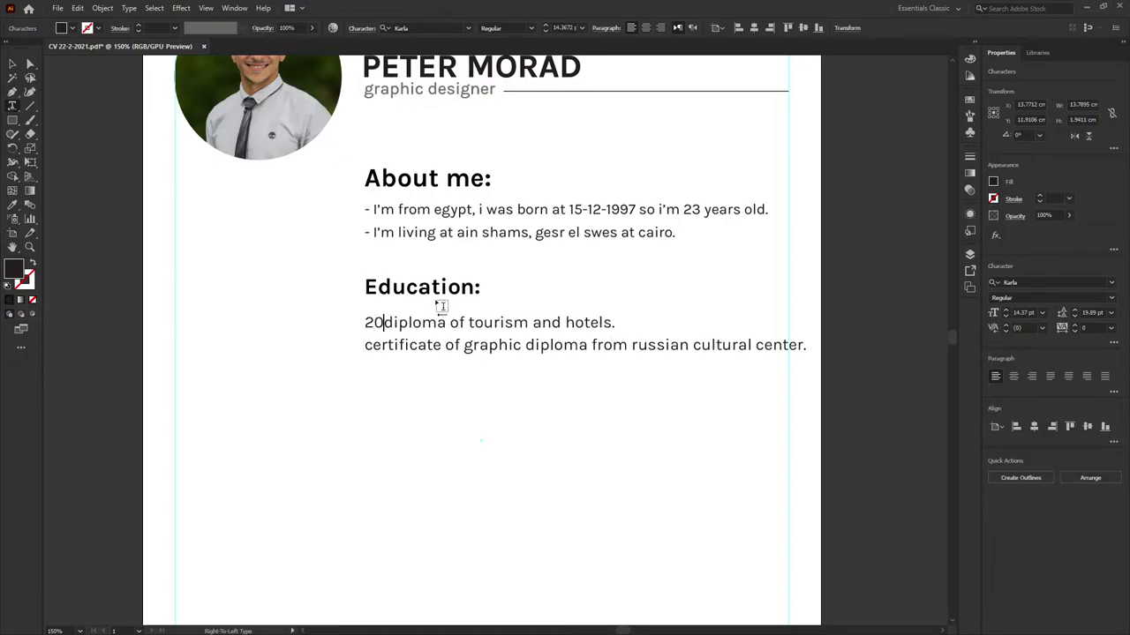
pyautogui.write('12:')
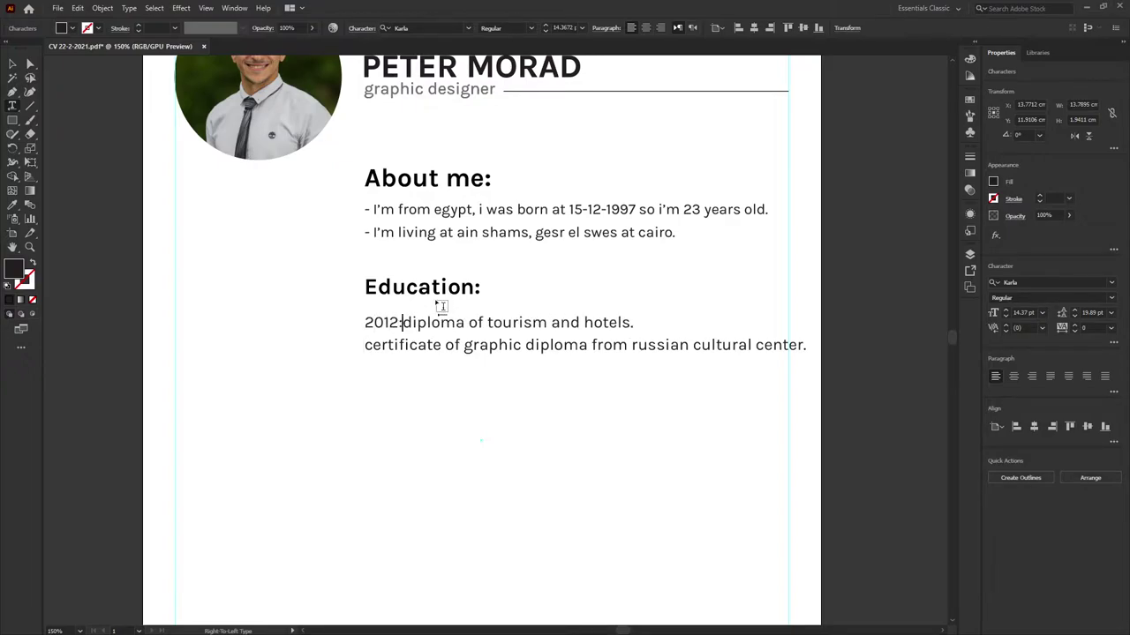
pyautogui.write('2015')
pyautogui.press('BackSpace')
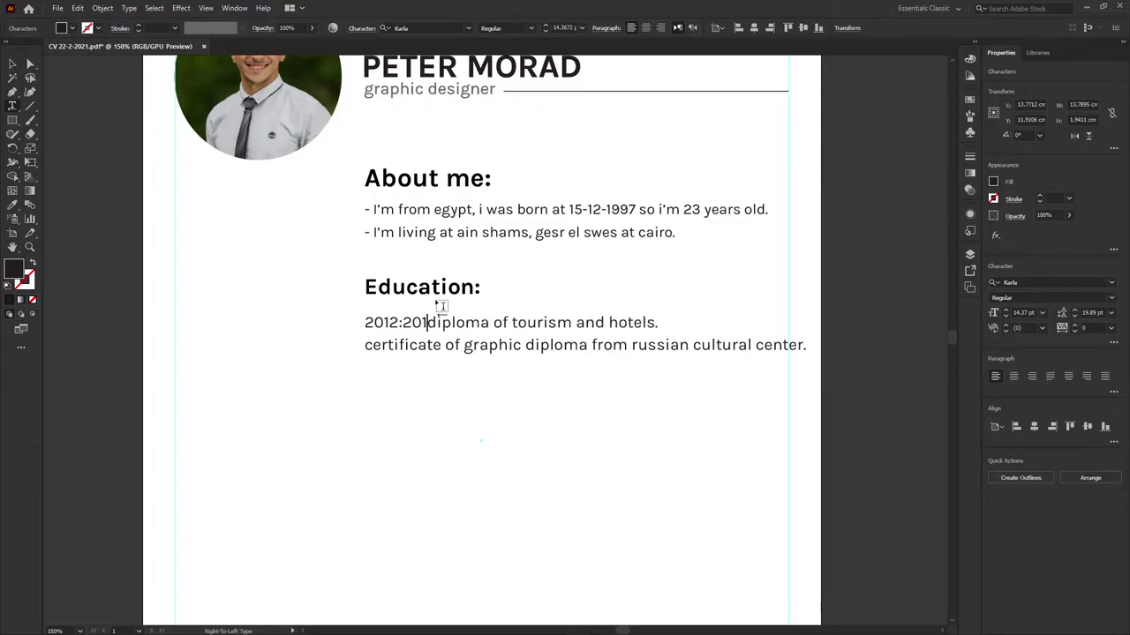
pyautogui.write('7')
pyautogui.press('Return')
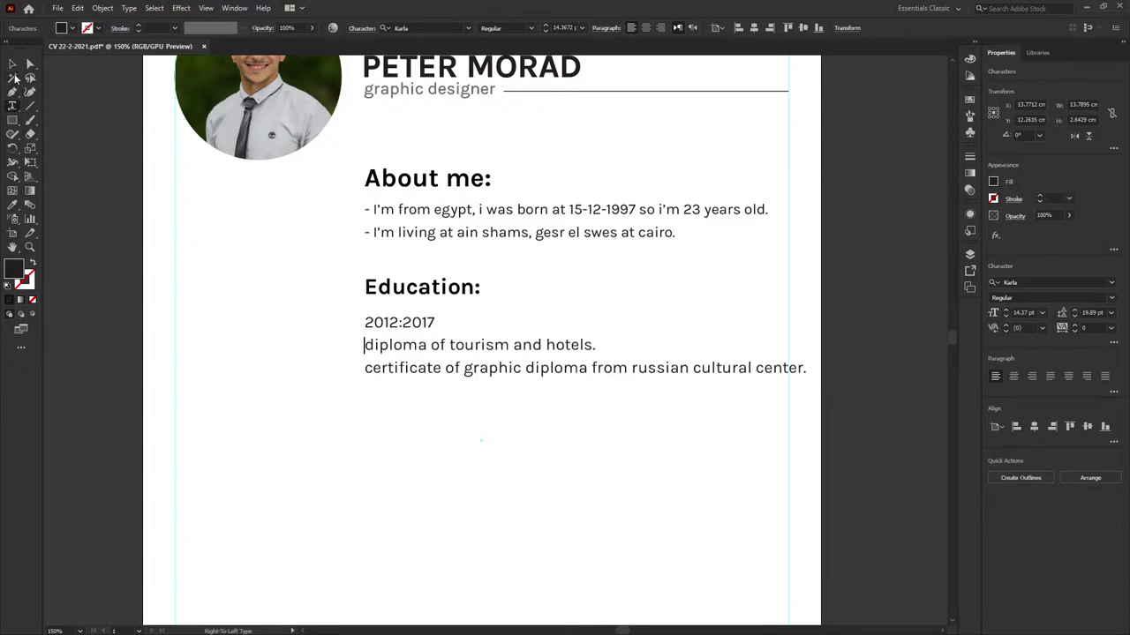
pyautogui.click(12, 63)
# Delete the 2012:2017 and diploma lines from the Education text.
pyautogui.doubleClick(421, 344)
pyautogui.moveTo(364, 322); pyautogui.dragTo(597, 345)
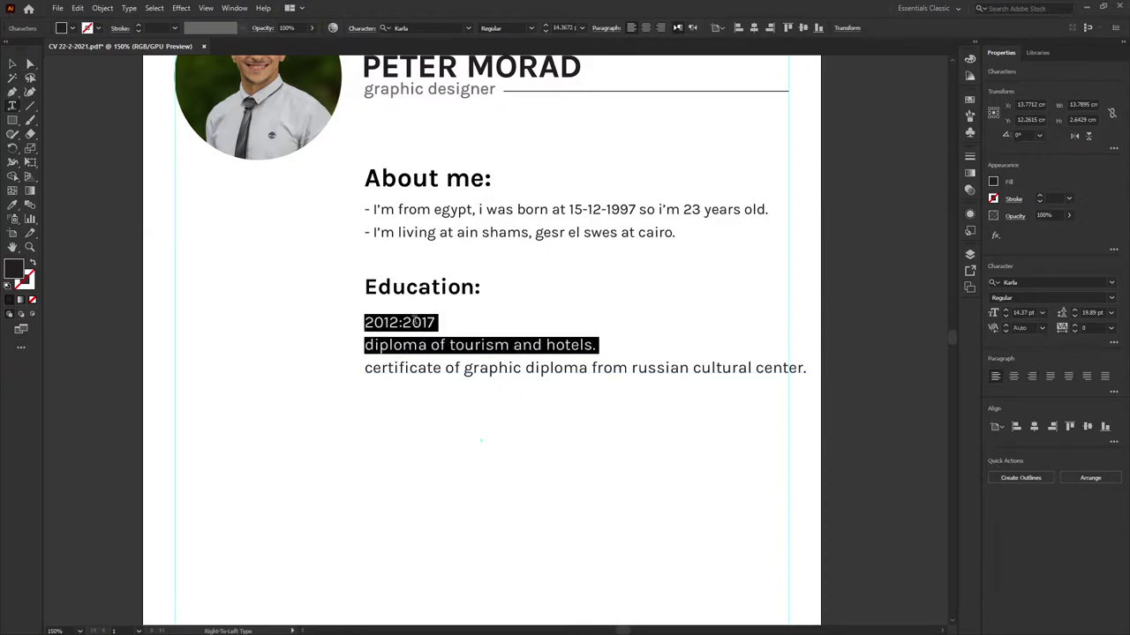
pyautogui.press('BackSpace')
pyautogui.click(11, 104)
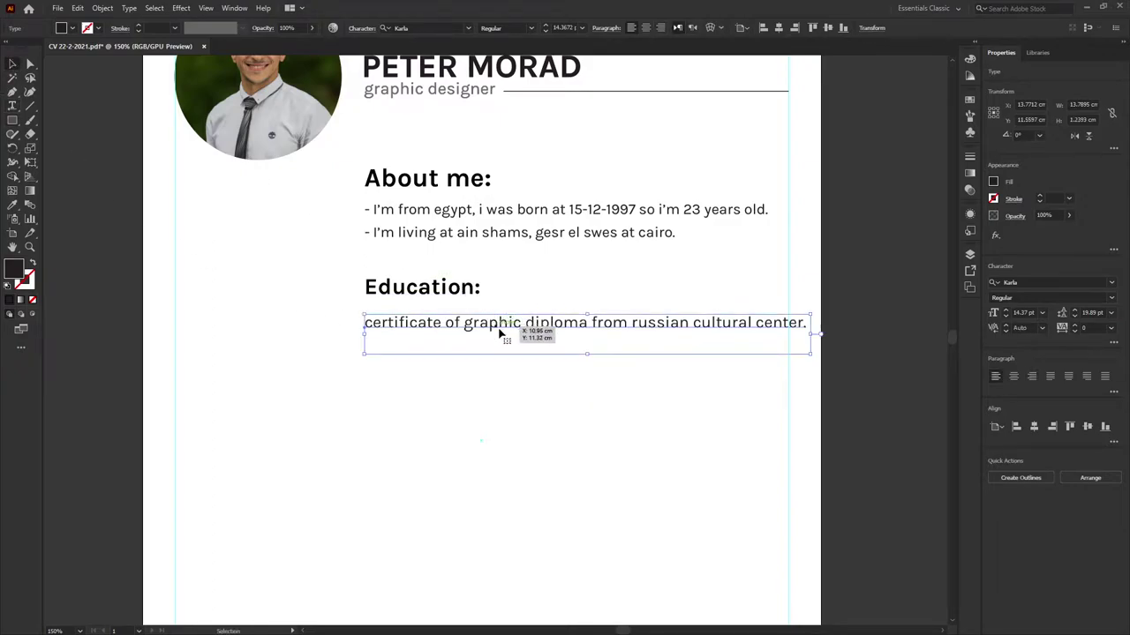
# Add '2017' above the certificate, split it over lines, move it right and centre it.
pyautogui.click(365, 323)
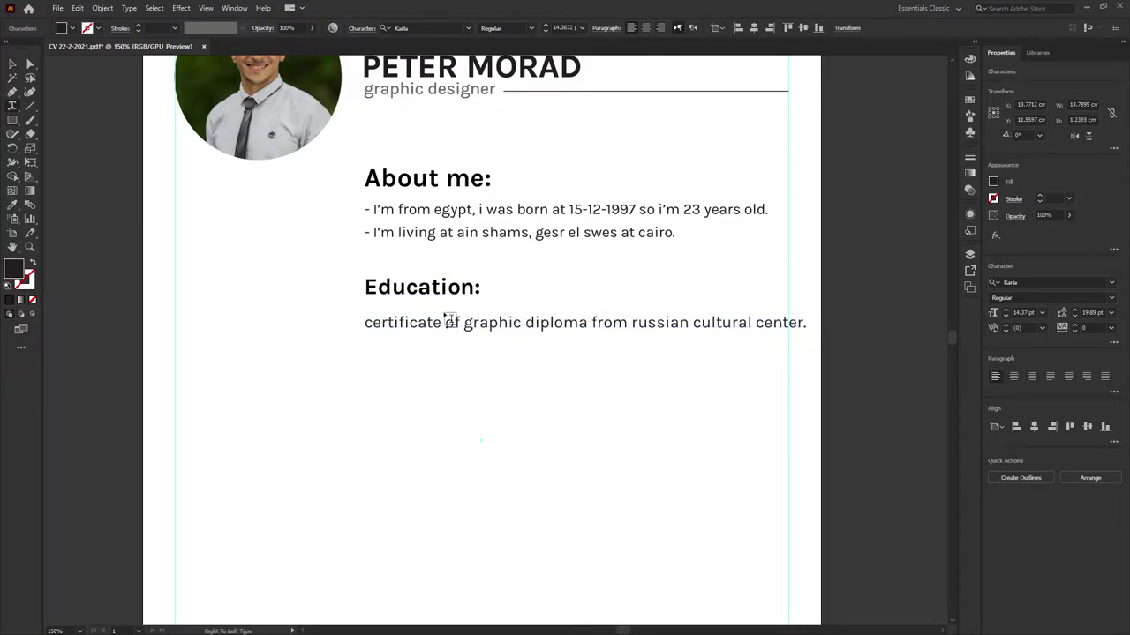
pyautogui.write('2017')
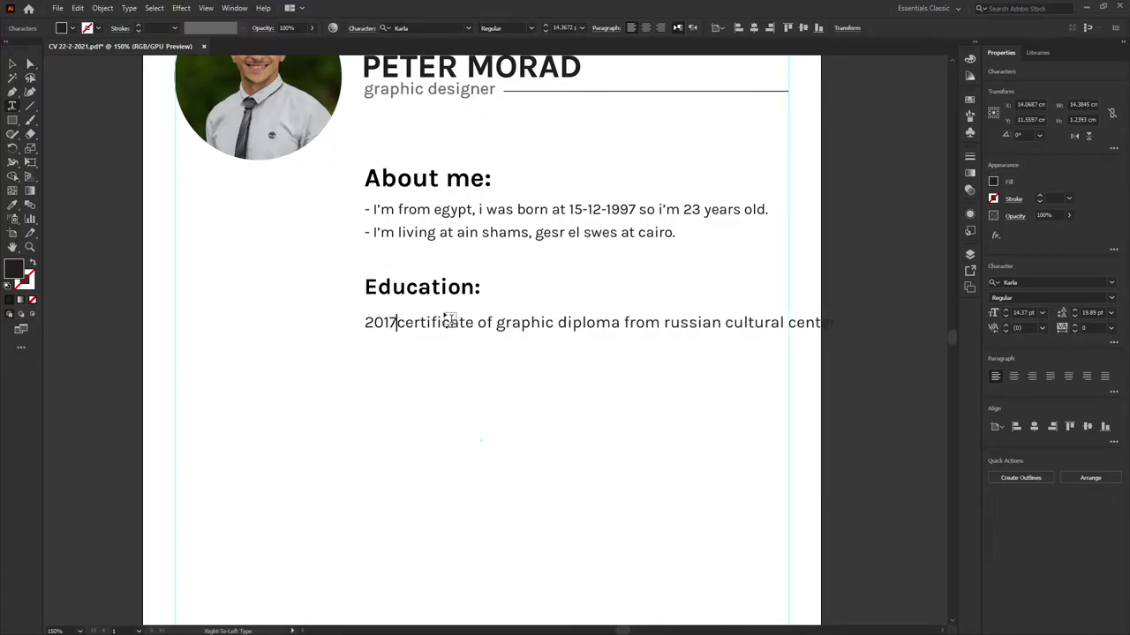
pyautogui.press('Return')
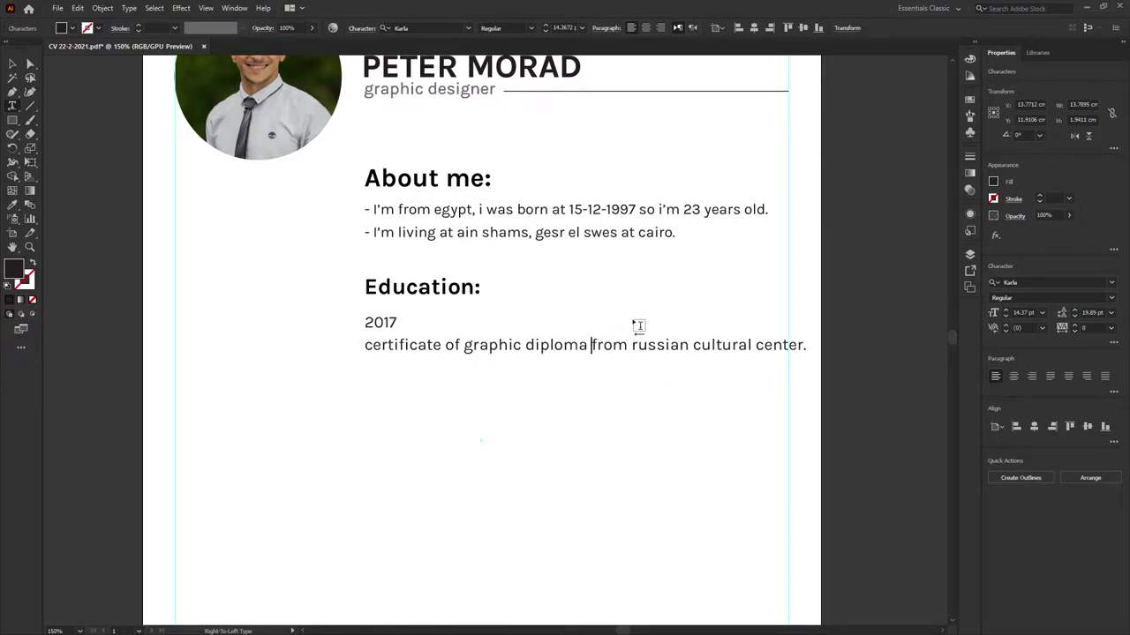
pyautogui.press('Return')
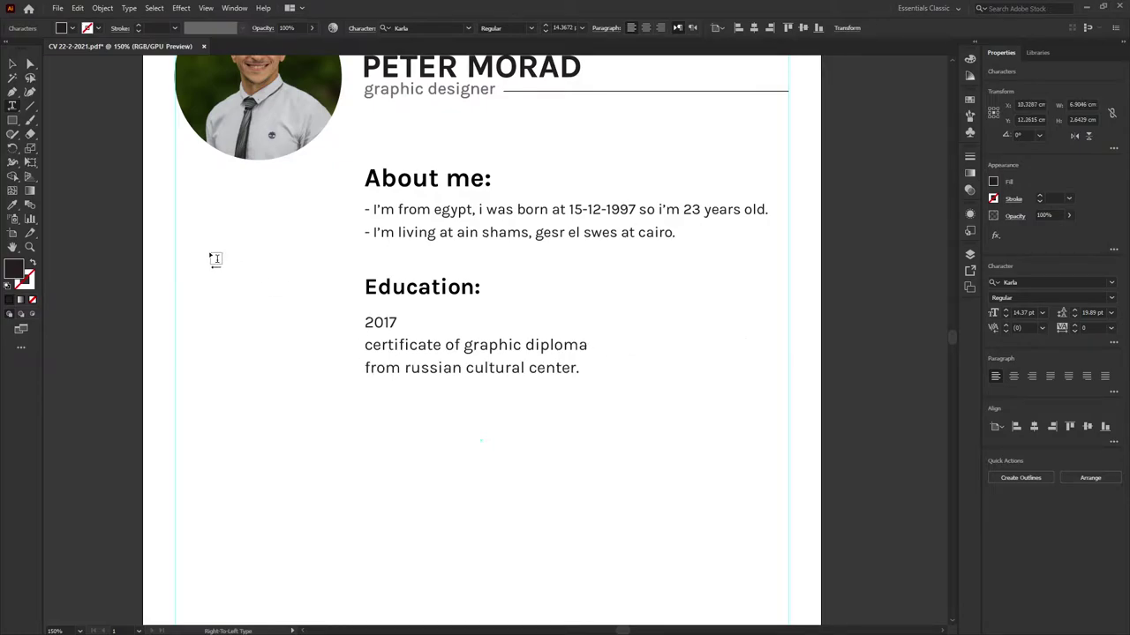
pyautogui.click(16, 62)
pyautogui.moveTo(445, 352)
pyautogui.mouseDown()
pyautogui.moveTo(642, 371)
pyautogui.moveTo(719, 354)
pyautogui.mouseUp()
pyautogui.click(1014, 377)
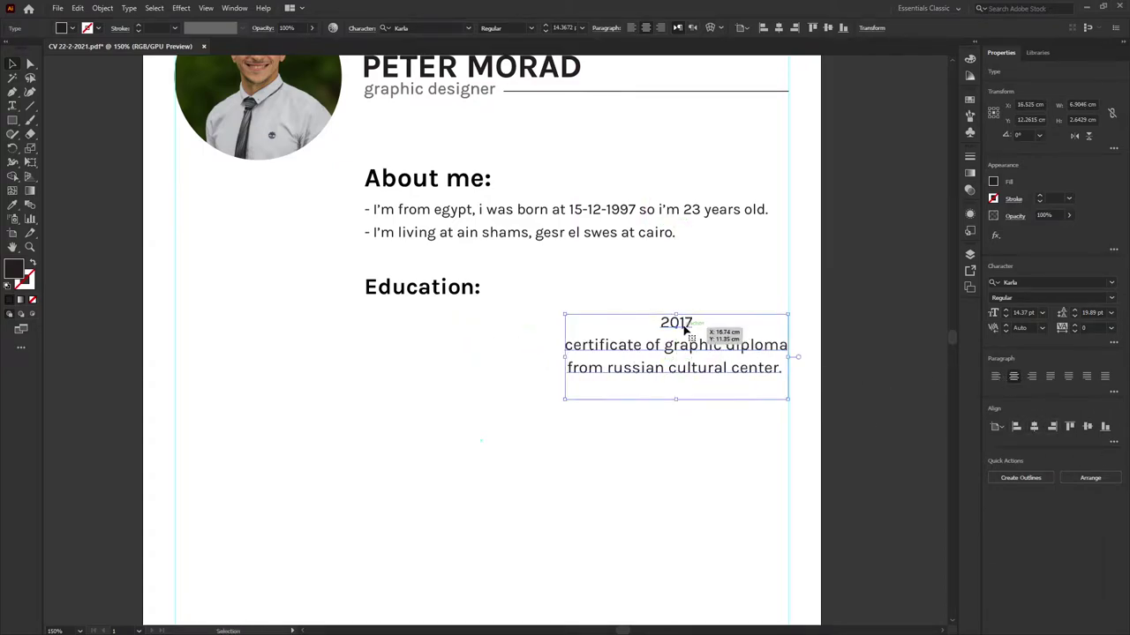
# Paste the 2012:2017 diploma entry and place it lower on the page.
pyautogui.doubleClick(675, 322)
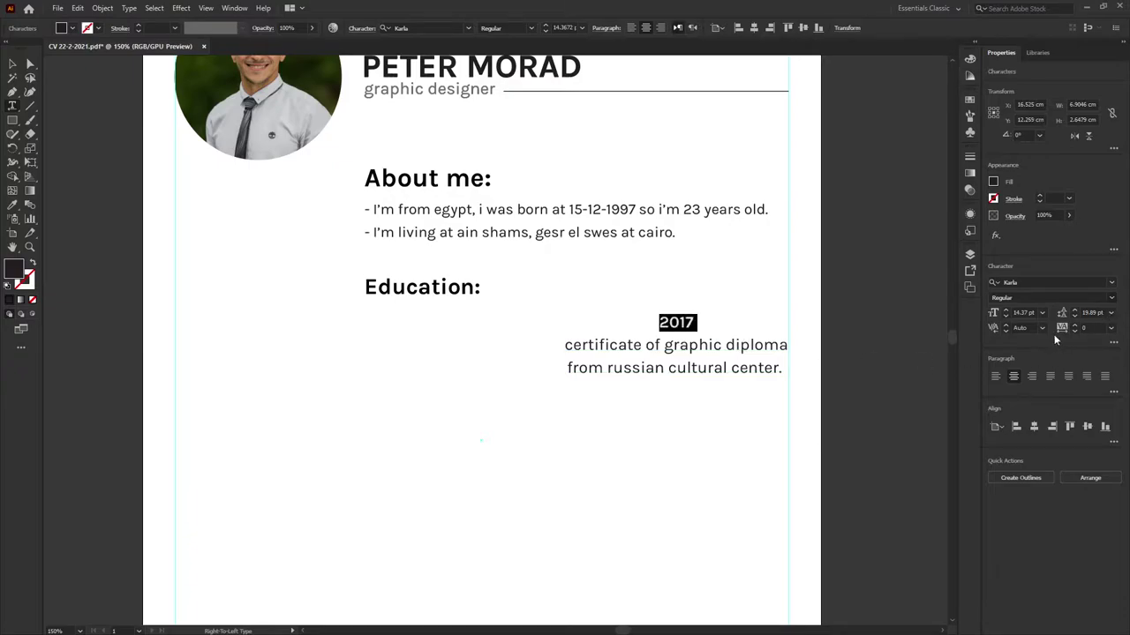
pyautogui.click(14, 64)
pyautogui.click(391, 346)
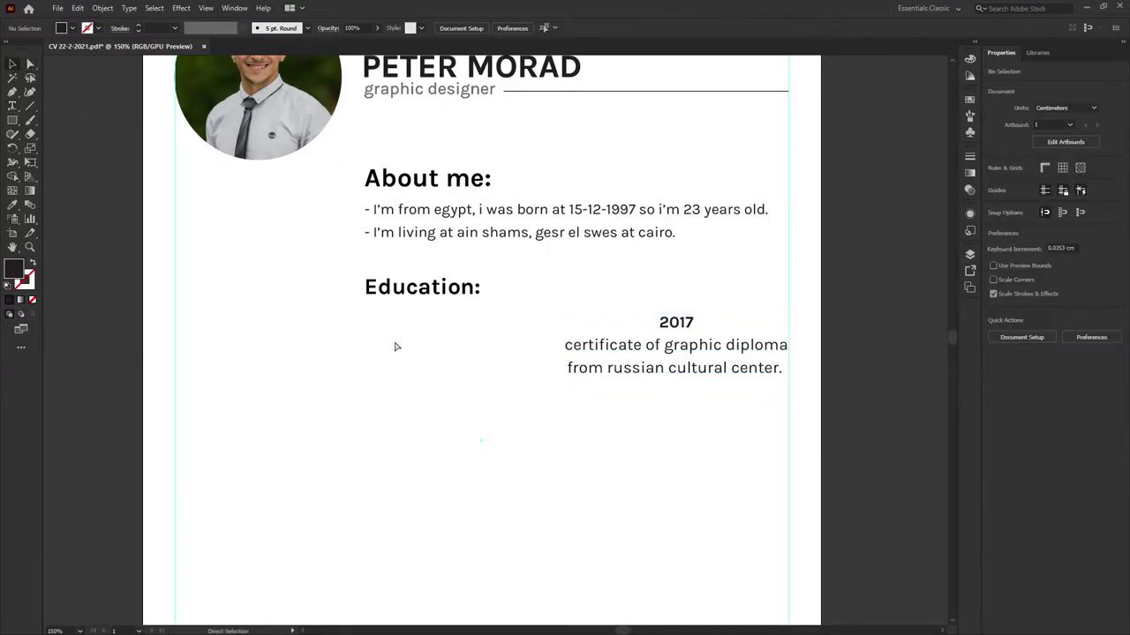
pyautogui.hotkey('ctrl', 'v')
pyautogui.moveTo(517, 353)
pyautogui.mouseDown()
pyautogui.moveTo(496, 342)
pyautogui.moveTo(464, 359)
pyautogui.moveTo(511, 373)
pyautogui.moveTo(491, 371)
pyautogui.moveTo(590, 449)
pyautogui.mouseUp()
pyautogui.click(1013, 376)
pyautogui.click(668, 362)
# Give the 2017 certificate the body text style and move it under Education.
pyautogui.click(695, 354)
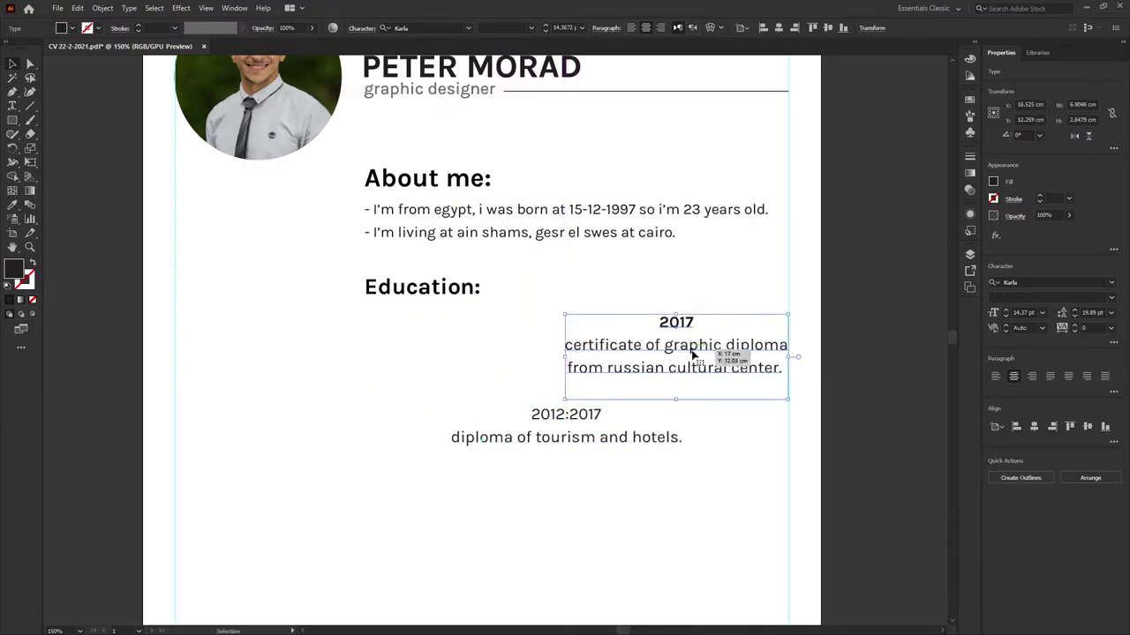
pyautogui.press('i')
pyautogui.click(601, 232)
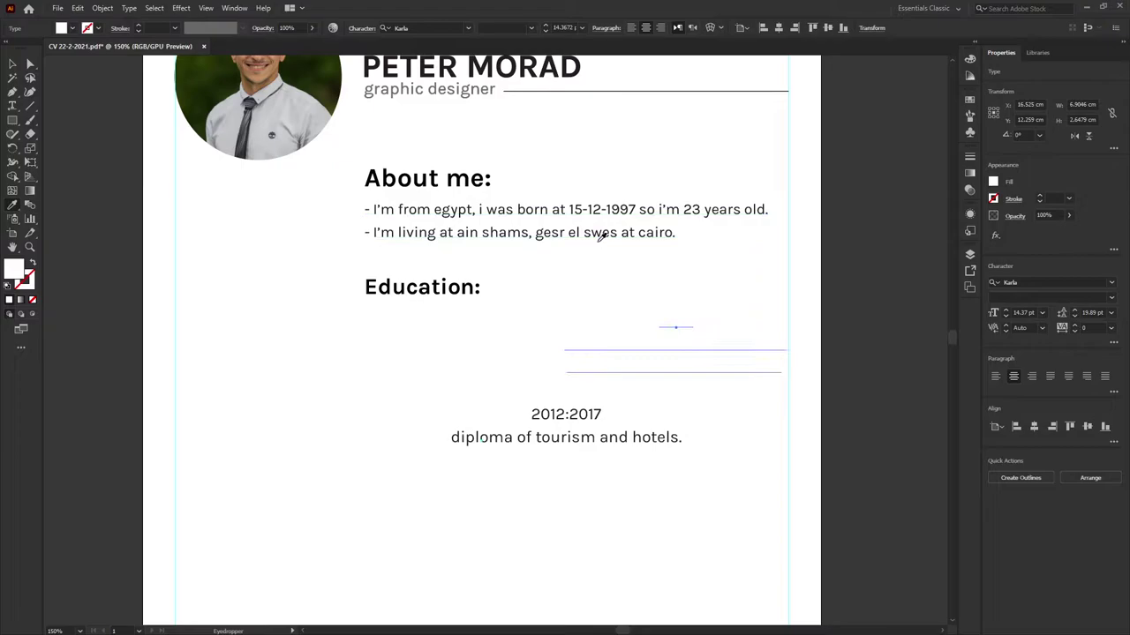
pyautogui.press('v')
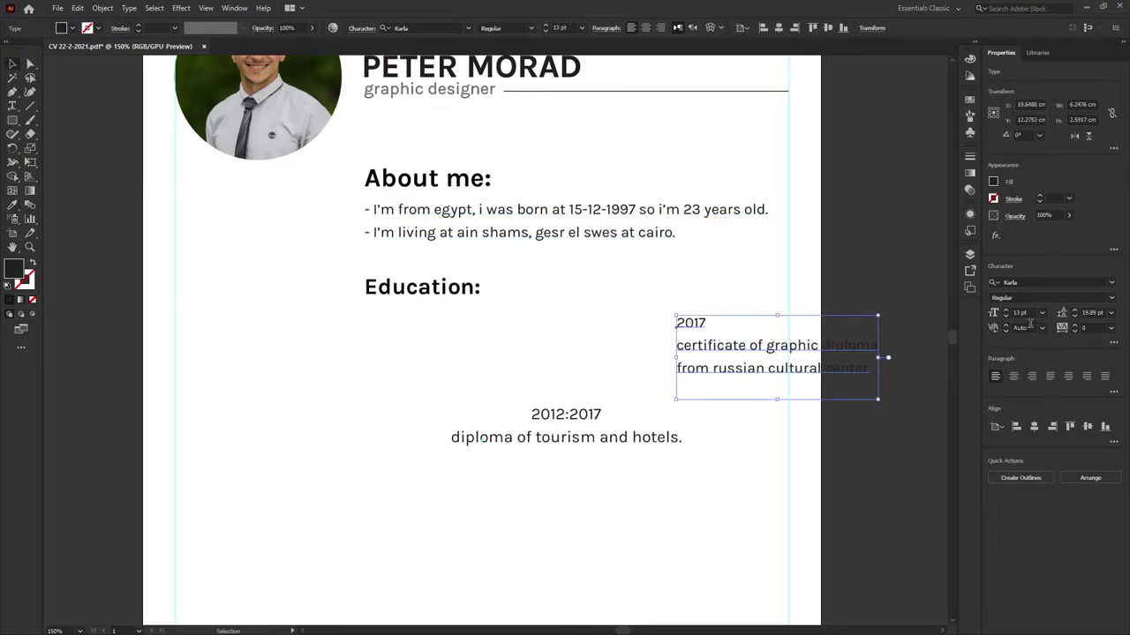
pyautogui.click(1013, 376)
pyautogui.moveTo(847, 353); pyautogui.dragTo(614, 349)
# Left-align both education entries and line them up with the text column.
pyautogui.moveTo(681, 355); pyautogui.dragTo(663, 441)
pyautogui.click(996, 376)
pyautogui.moveTo(552, 371); pyautogui.dragTo(460, 369)
pyautogui.click(617, 384)
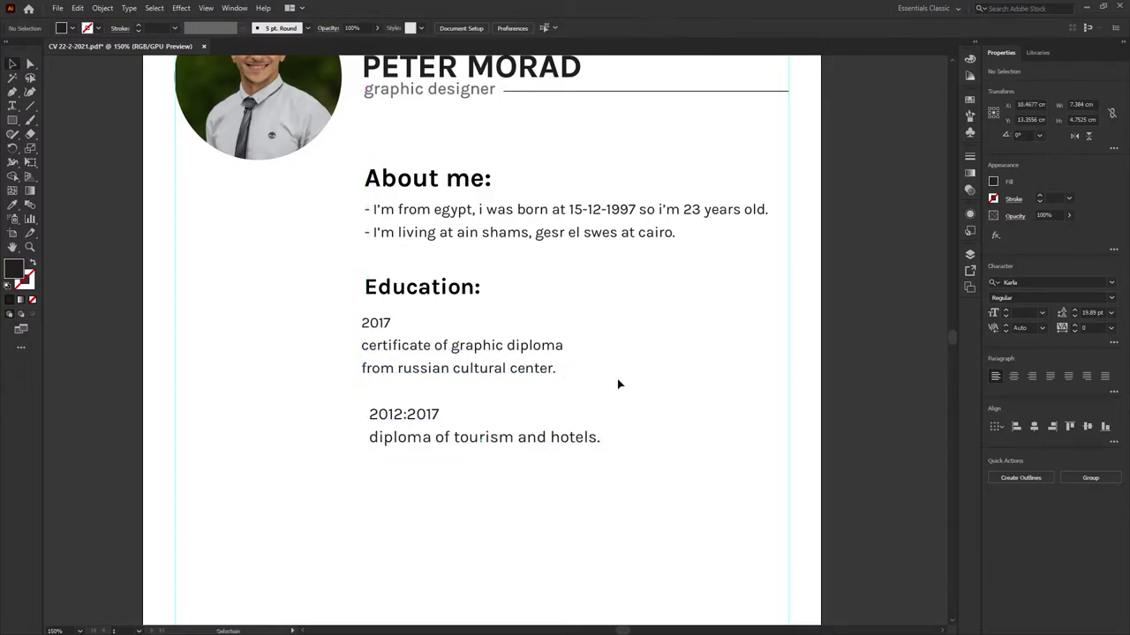
pyautogui.moveTo(429, 439); pyautogui.dragTo(401, 421)
pyautogui.click(476, 400)
pyautogui.moveTo(412, 413); pyautogui.dragTo(411, 409)
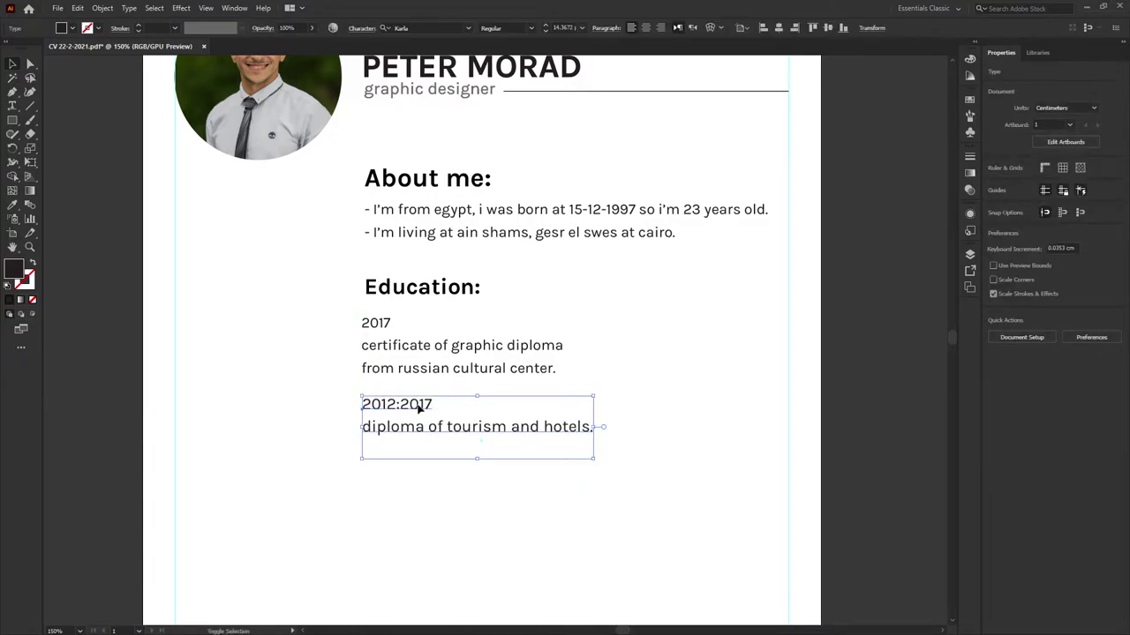
pyautogui.click(494, 389)
# Make the years 2012:2017 and 2017 bold.
pyautogui.doubleClick(413, 403)
pyautogui.doubleClick(413, 404)
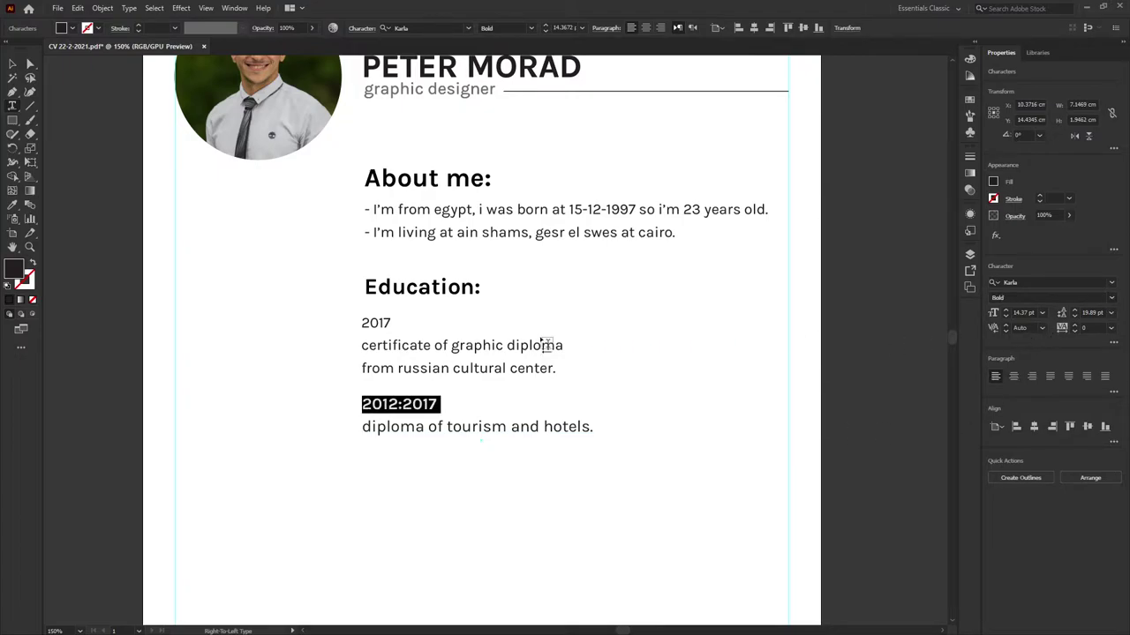
pyautogui.doubleClick(381, 322)
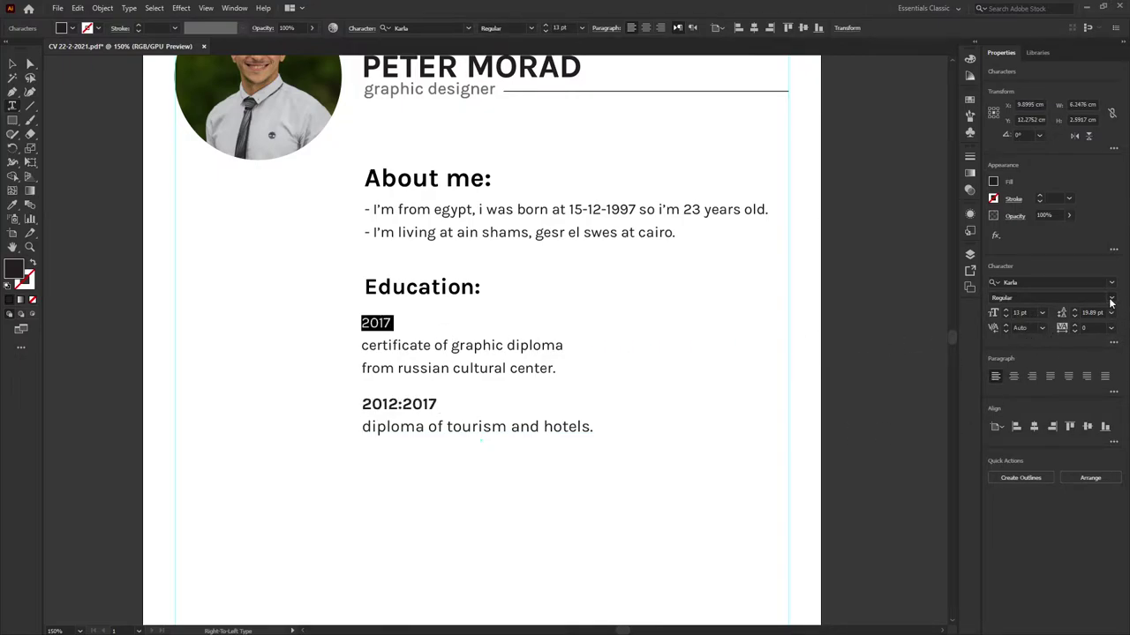
pyautogui.press('Escape')
pyautogui.click(670, 406)
# Place the 2017 certificate below the diploma and move both up under Education.
pyautogui.click(429, 423)
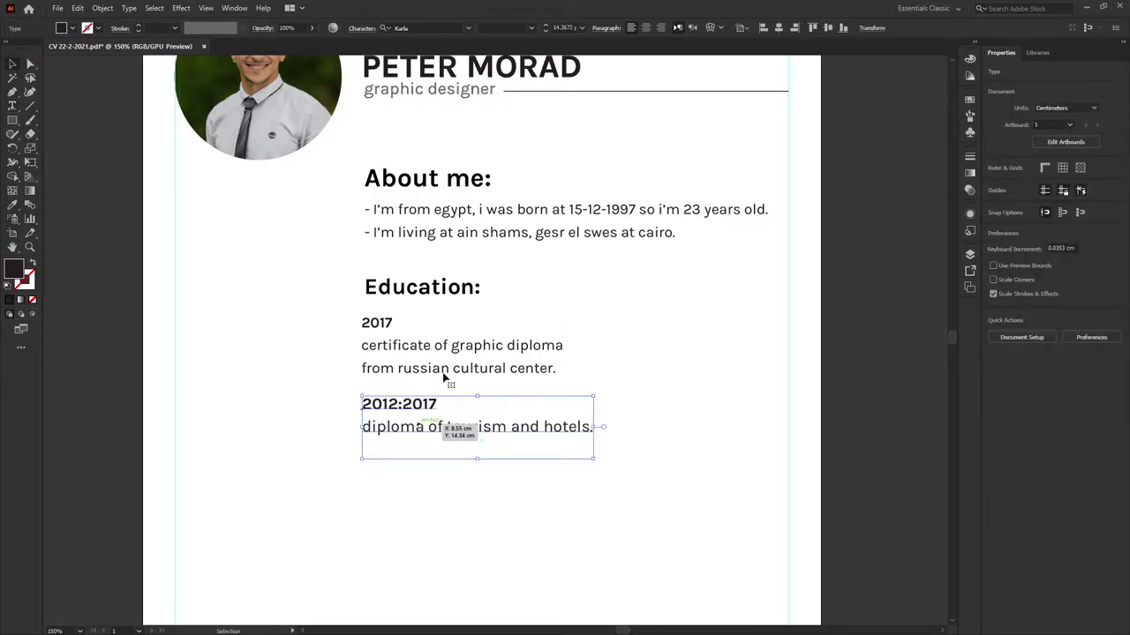
pyautogui.click(456, 355)
pyautogui.moveTo(456, 355); pyautogui.dragTo(461, 466)
pyautogui.keyDown('shift'); pyautogui.click(414, 427); pyautogui.keyUp('shift')
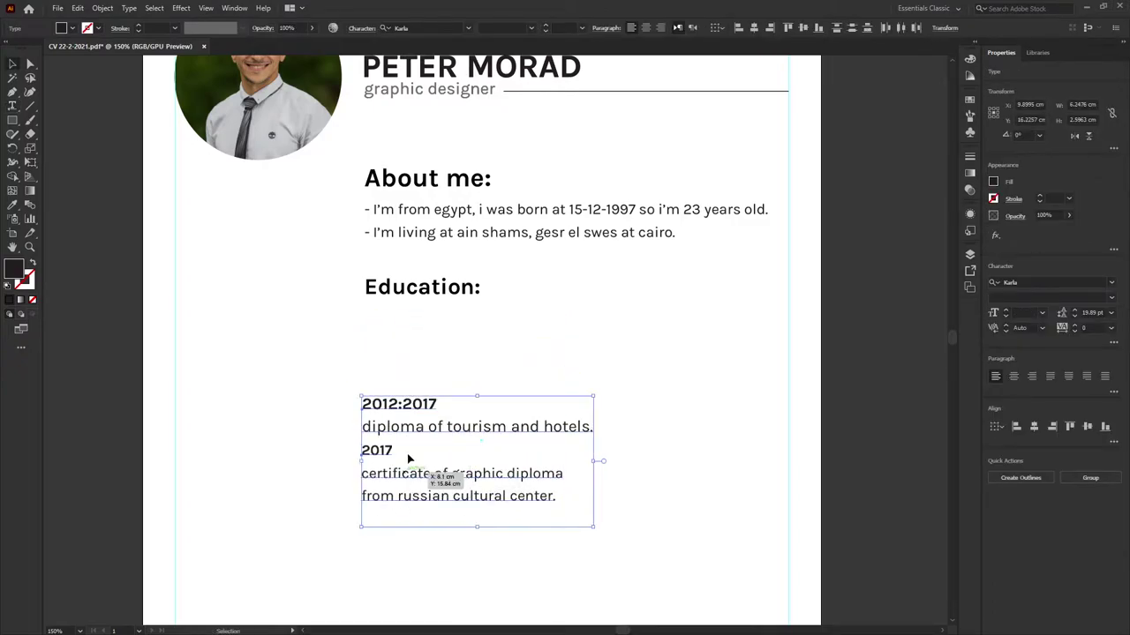
pyautogui.moveTo(415, 426)
pyautogui.mouseDown()
pyautogui.moveTo(421, 361)
pyautogui.moveTo(424, 416)
pyautogui.mouseUp()
pyautogui.click(616, 374)
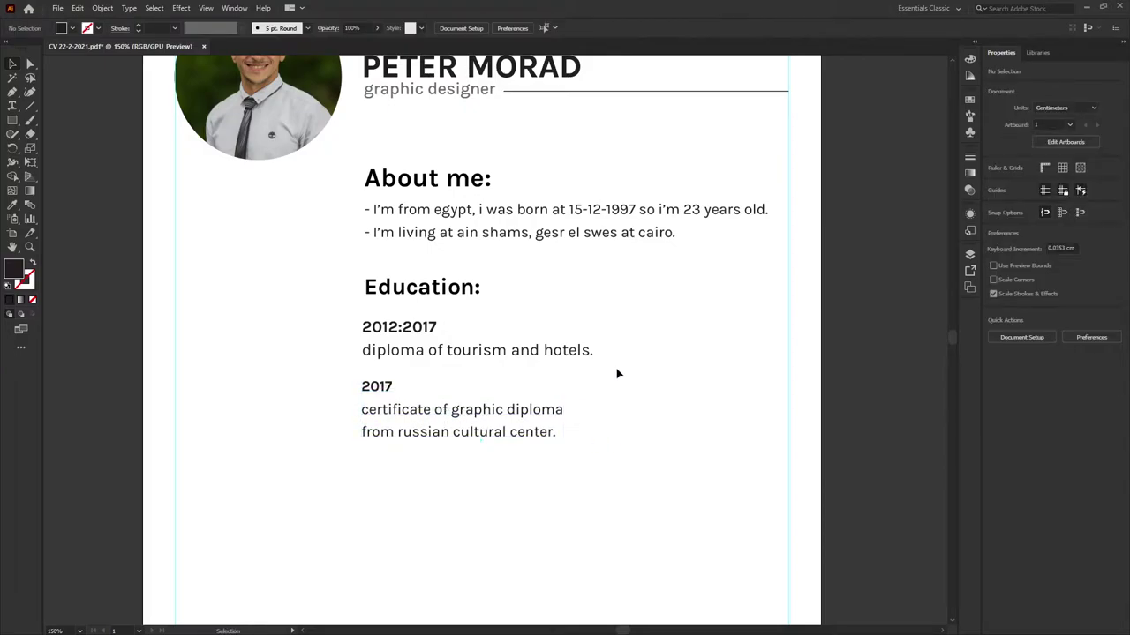
pyautogui.hotkey('ctrl', '1')
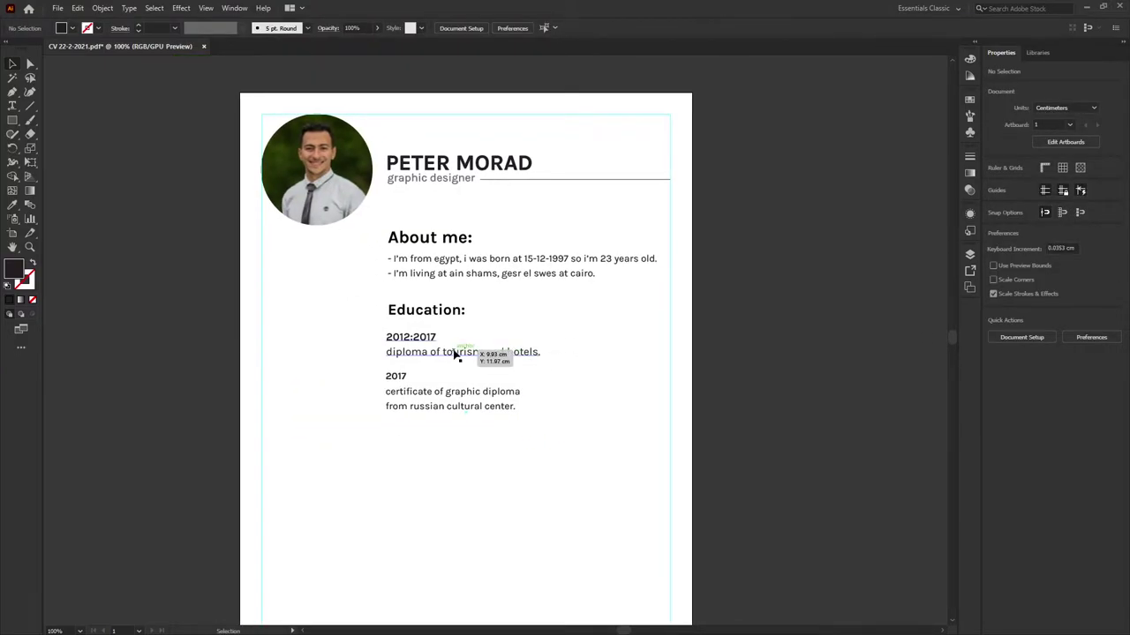
# Select both Education entries and nudge them up slightly.
pyautogui.click(456, 355)
pyautogui.keyDown('shift'); pyautogui.click(414, 405); pyautogui.keyUp('shift')
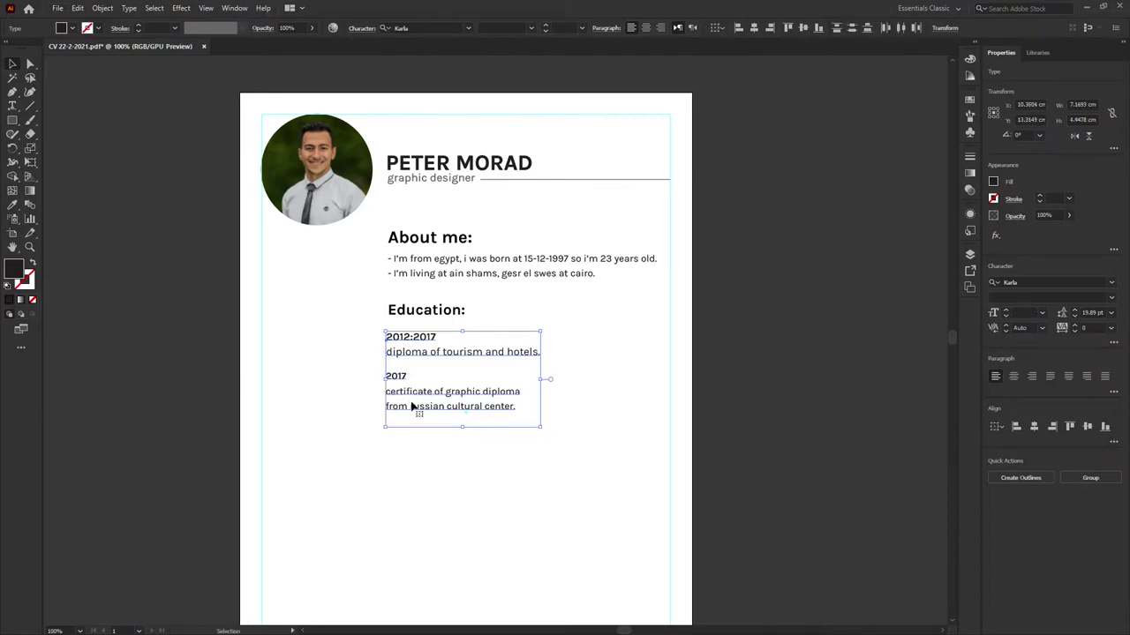
pyautogui.press('Up')
pyautogui.press('Up')
pyautogui.press('Up')
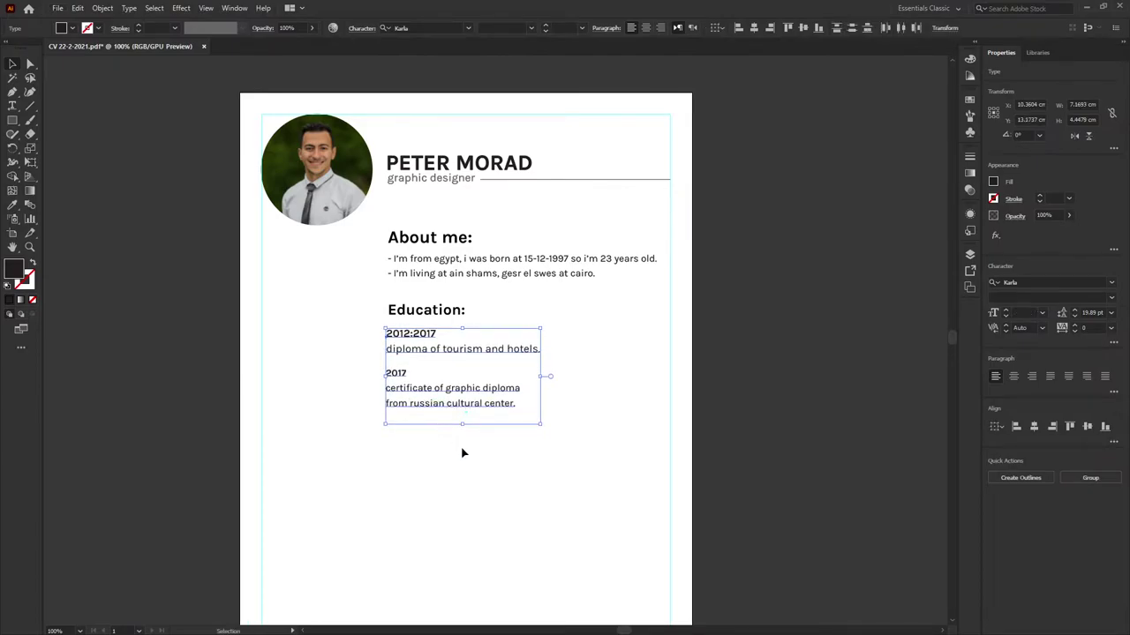
pyautogui.click(463, 452)
# Drag the Arabic/English Languages block from beside the artboard to just below Education.
pyautogui.moveTo(466, 454); pyautogui.dragTo(460, 462)
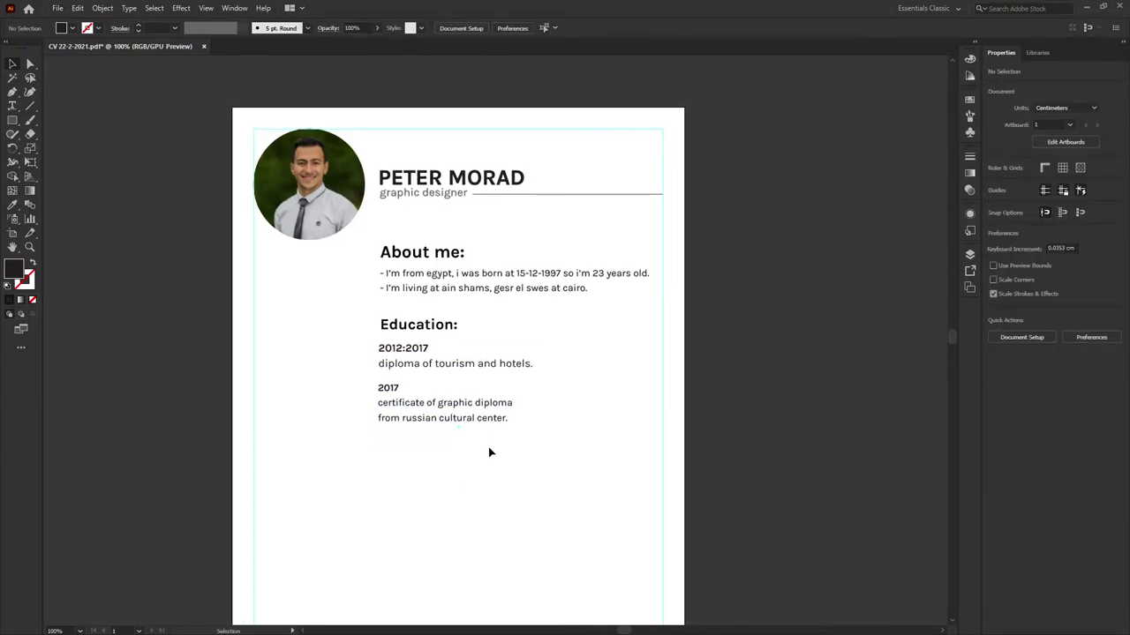
pyautogui.moveTo(361, 479); pyautogui.dragTo(377, 461)
pyautogui.scroll(-2, 378, 463)
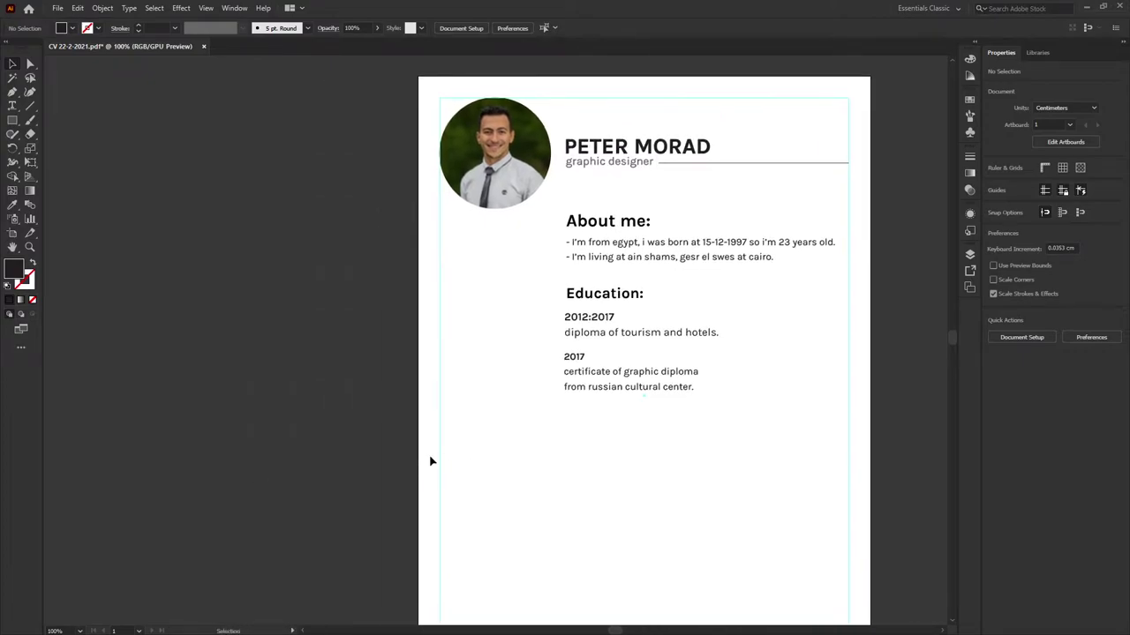
pyautogui.moveTo(390, 393)
pyautogui.mouseDown()
pyautogui.moveTo(426, 355)
pyautogui.moveTo(573, 311)
pyautogui.mouseUp()
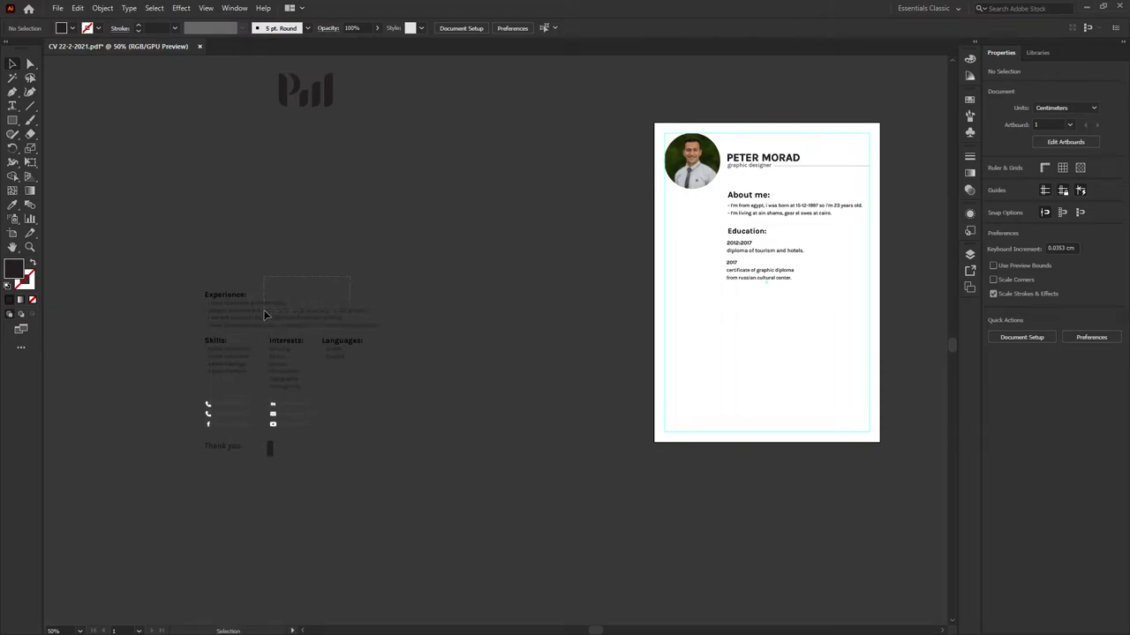
pyautogui.moveTo(229, 315); pyautogui.dragTo(245, 309)
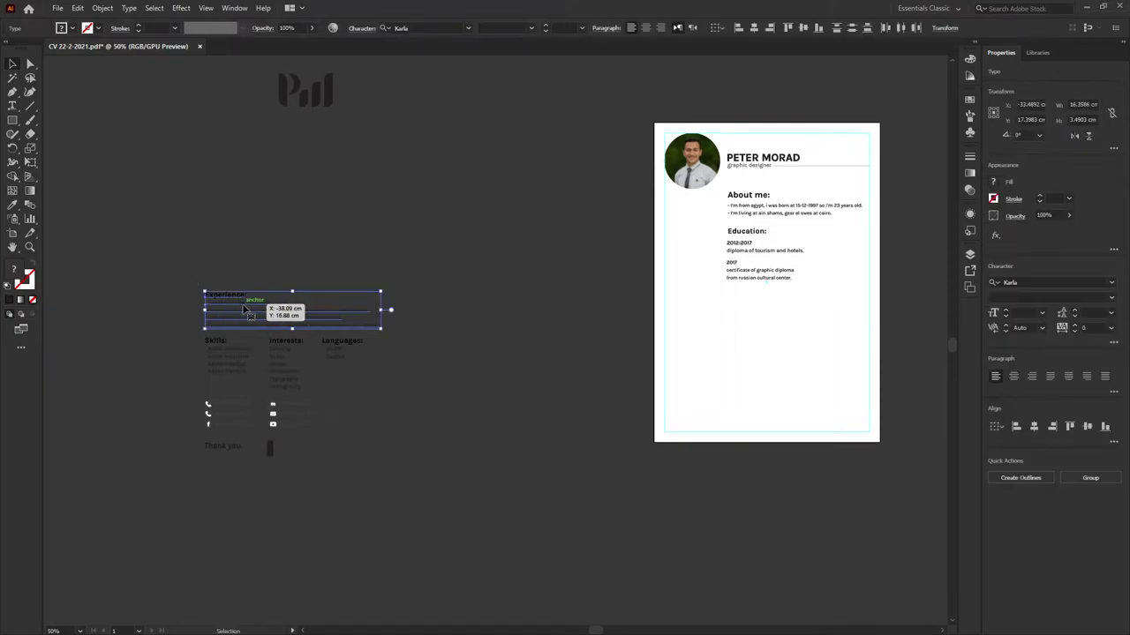
pyautogui.moveTo(245, 308); pyautogui.dragTo(411, 252)
pyautogui.click(411, 318)
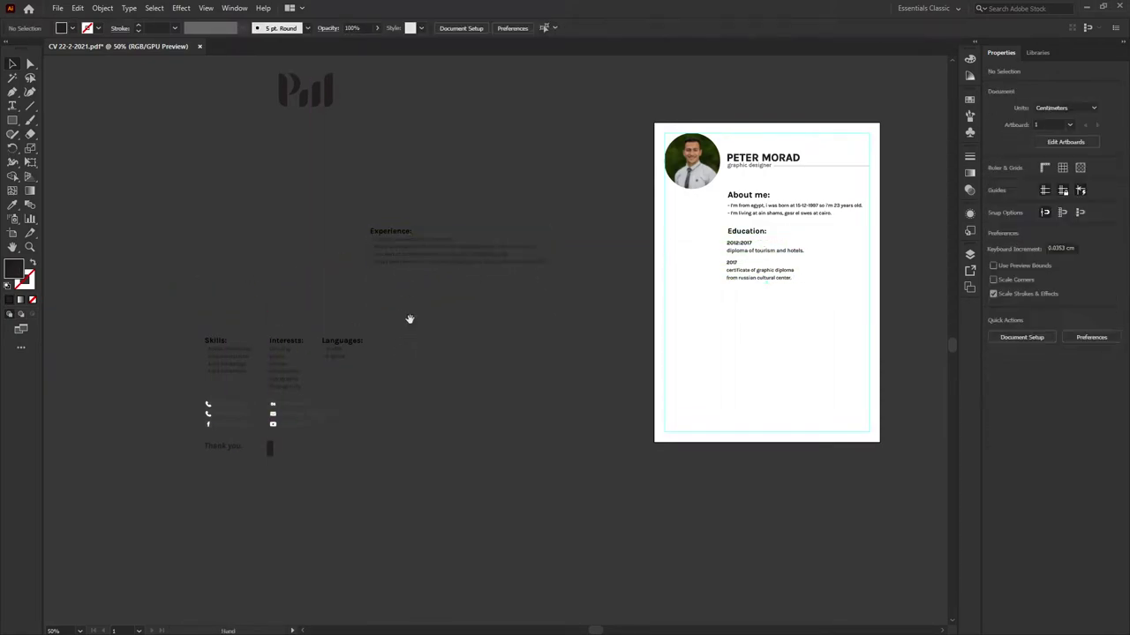
pyautogui.hscroll(2, 239, 372)
pyautogui.moveTo(239, 372); pyautogui.dragTo(651, 332)
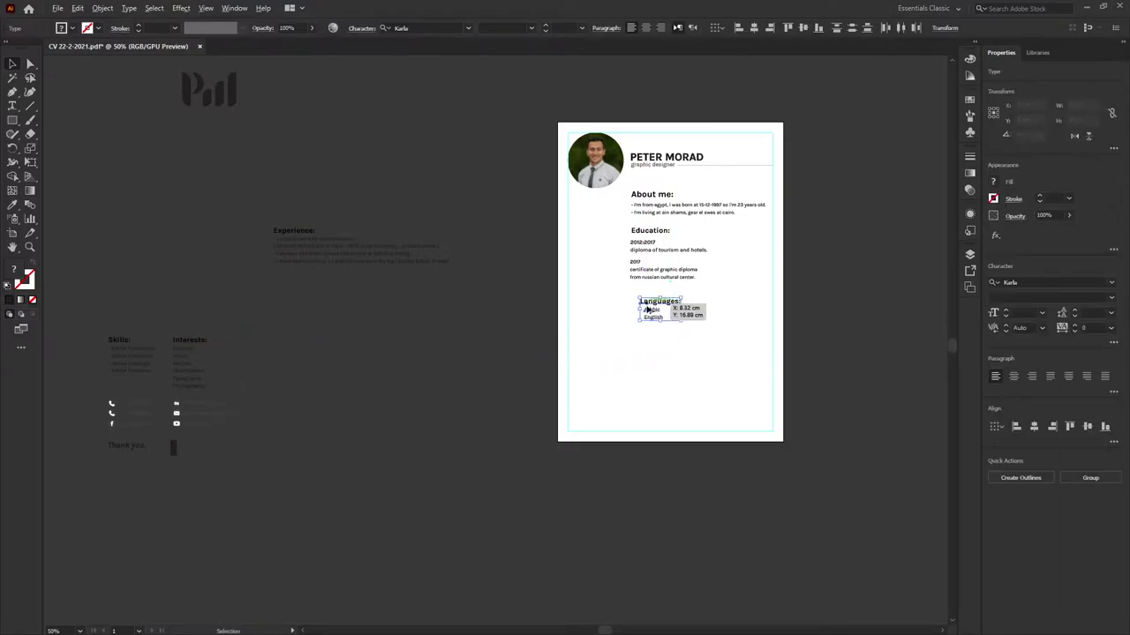
pyautogui.hotkey('ctrl', '+')
pyautogui.moveTo(694, 294); pyautogui.dragTo(461, 343)
pyautogui.hotkey('ctrl', '+')
pyautogui.hotkey('ctrl', '+')
# Left-align the About me, Education and Languages headings.
pyautogui.scroll(1, 453, 207)
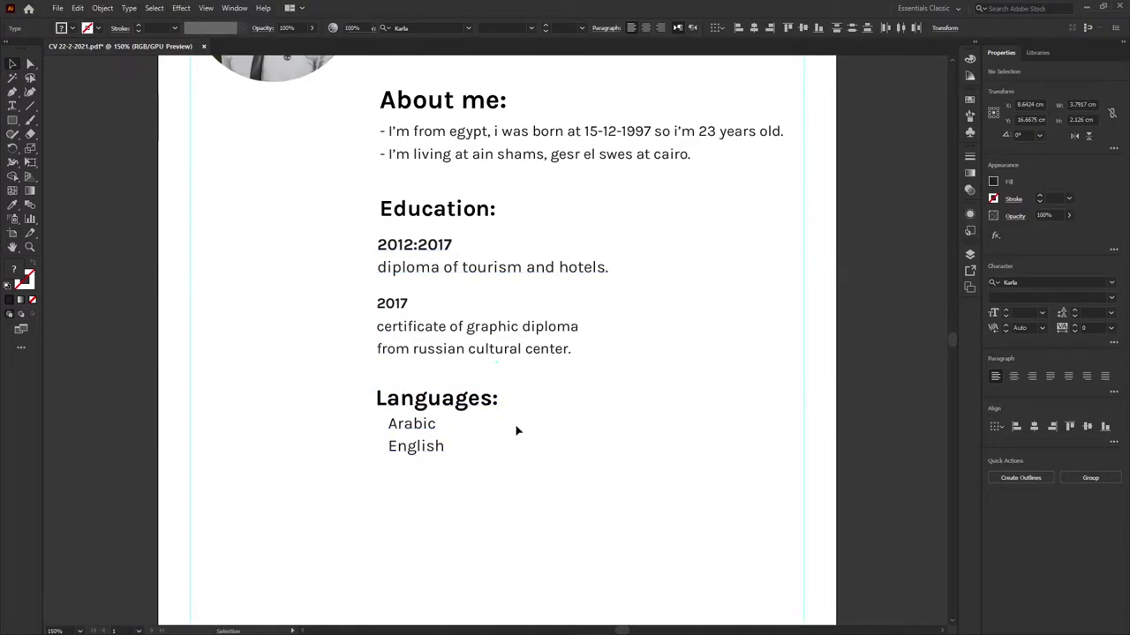
pyautogui.keyDown('shift'); pyautogui.click(438, 208); pyautogui.keyUp('shift')
pyautogui.keyDown('shift'); pyautogui.click(442, 100); pyautogui.keyUp('shift')
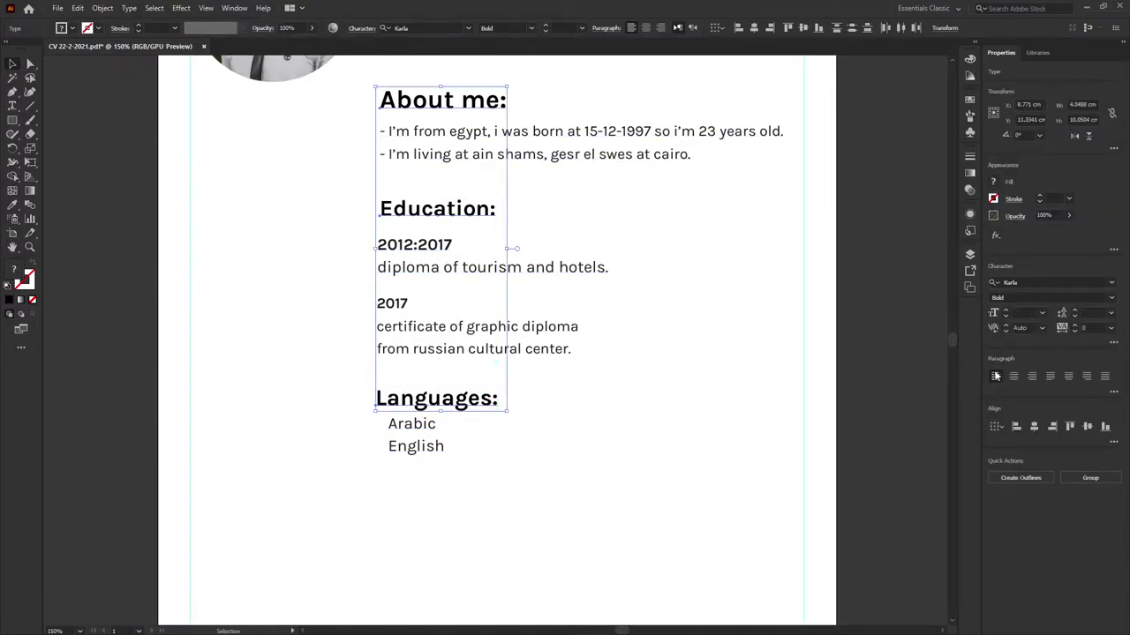
pyautogui.click(1016, 427)
pyautogui.click(534, 413)
# Eyedropper the About me heading size onto Languages and Education, raising Languages slightly.
pyautogui.click(470, 404)
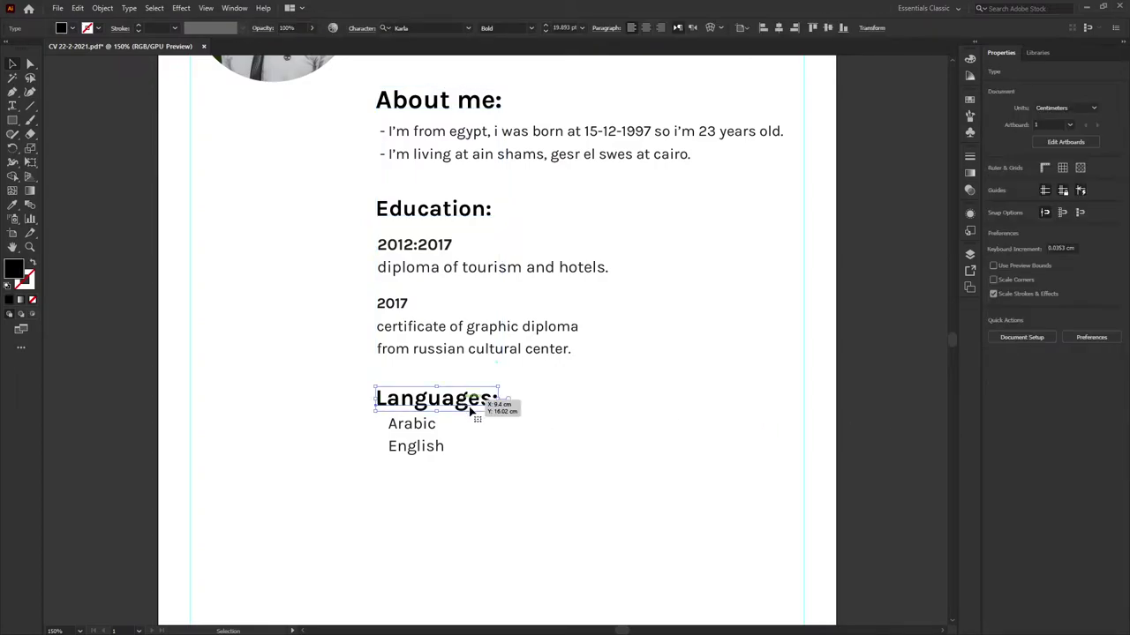
pyautogui.press('i')
pyautogui.click(450, 99)
pyautogui.click(437, 208)
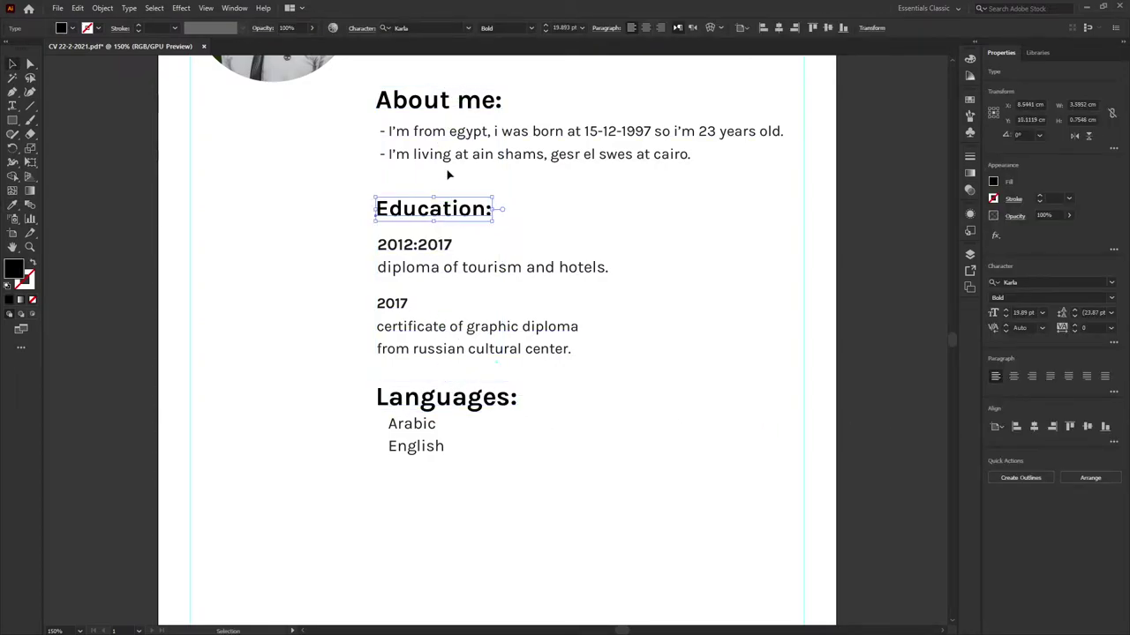
pyautogui.click(459, 131)
pyautogui.click(437, 209)
pyautogui.press('v')
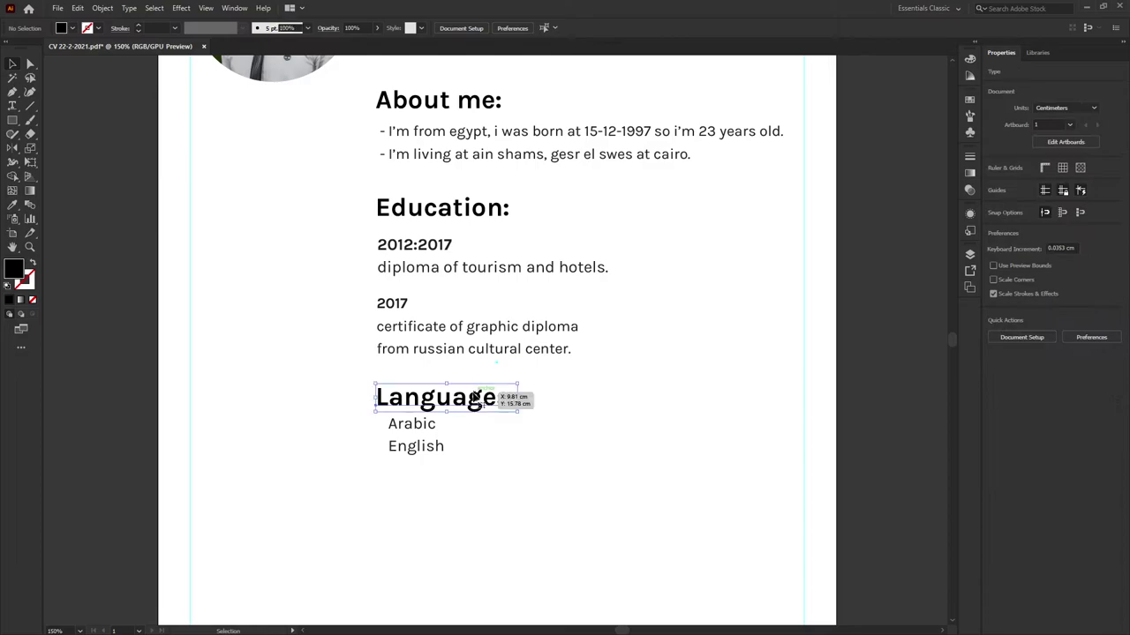
pyautogui.moveTo(494, 401); pyautogui.dragTo(492, 393)
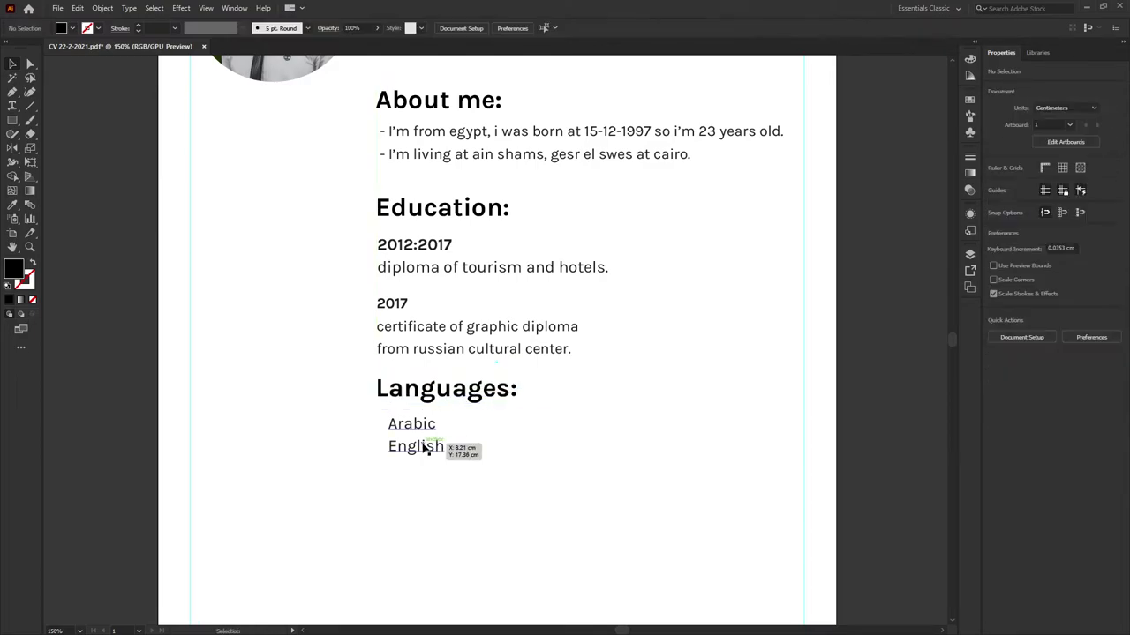
# Shift the Arabic and English list left to line up with the headings.
pyautogui.click(434, 449)
pyautogui.moveTo(437, 452); pyautogui.dragTo(420, 448)
pyautogui.click(532, 463)
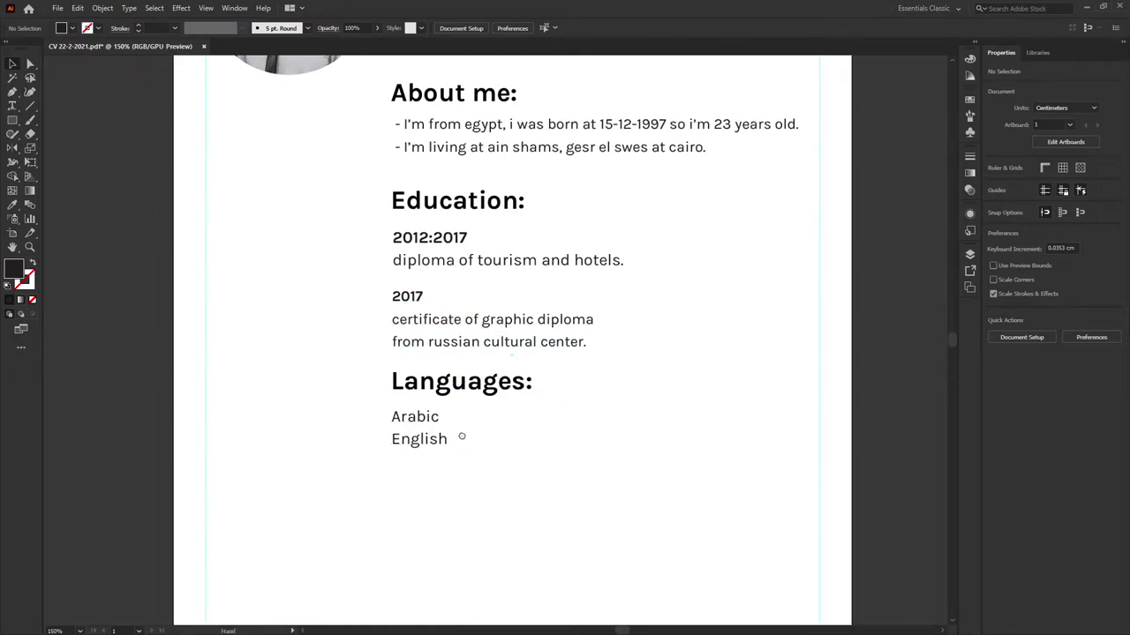
pyautogui.press('t')
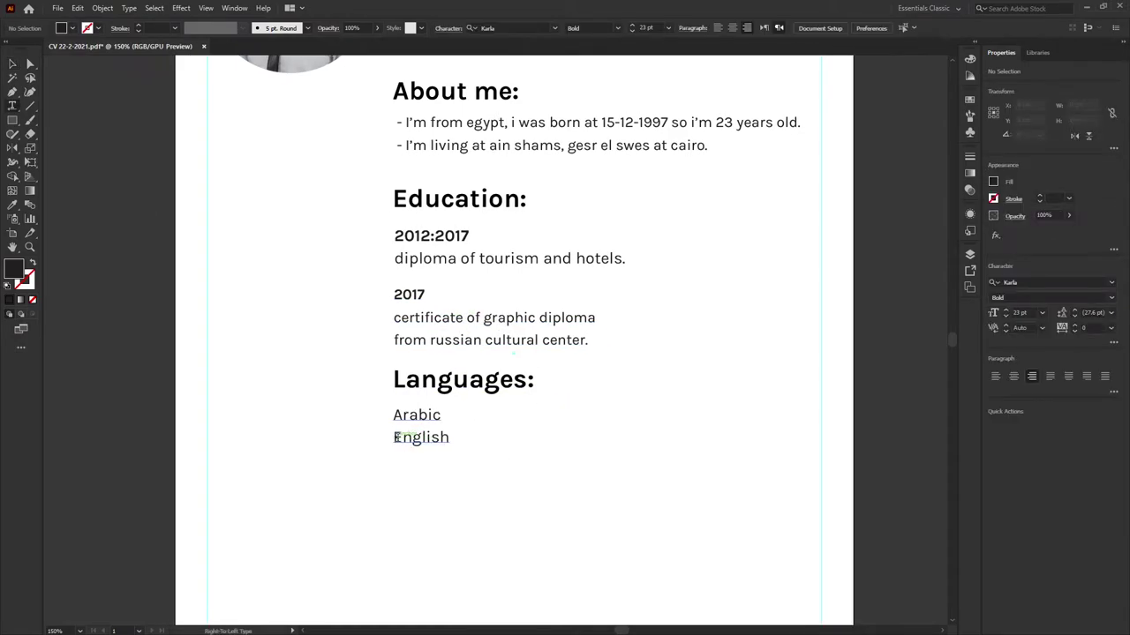
pyautogui.click(12, 64)
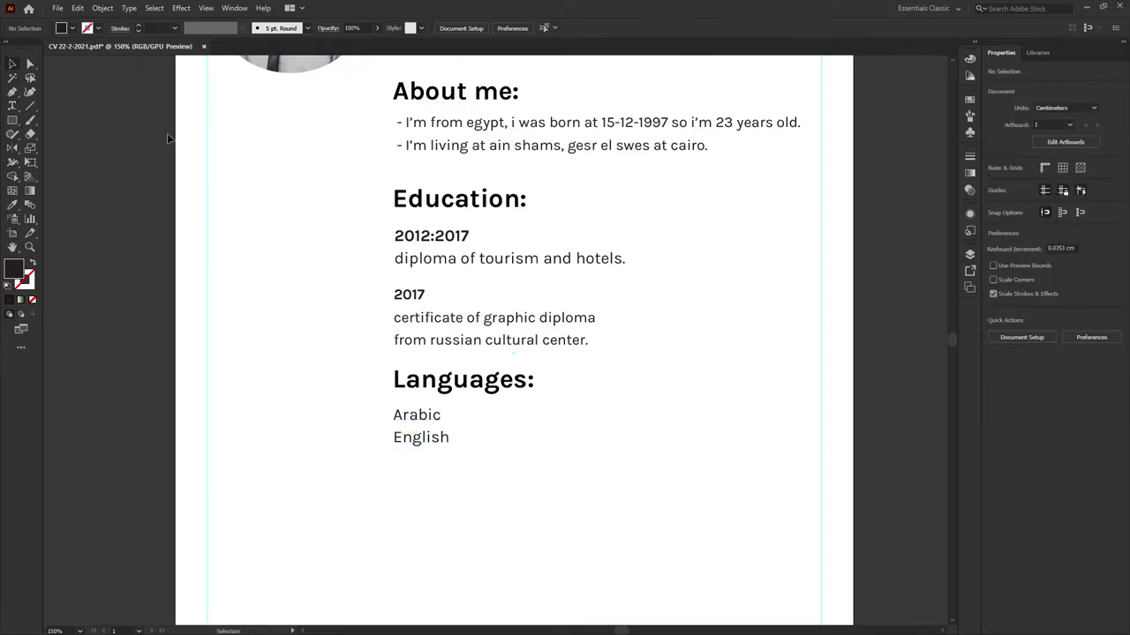
pyautogui.hotkey('ctrl', '0')
pyautogui.keyDown('alt'); pyautogui.scroll(5, 456, 321); pyautogui.keyUp('alt')
# Add ' (native)' after Arabic in the Languages text.
pyautogui.moveTo(440, 322)
pyautogui.mouseDown()
pyautogui.moveTo(437, 312)
pyautogui.moveTo(579, 377)
pyautogui.mouseUp()
pyautogui.hotkey('ctrl', '1')
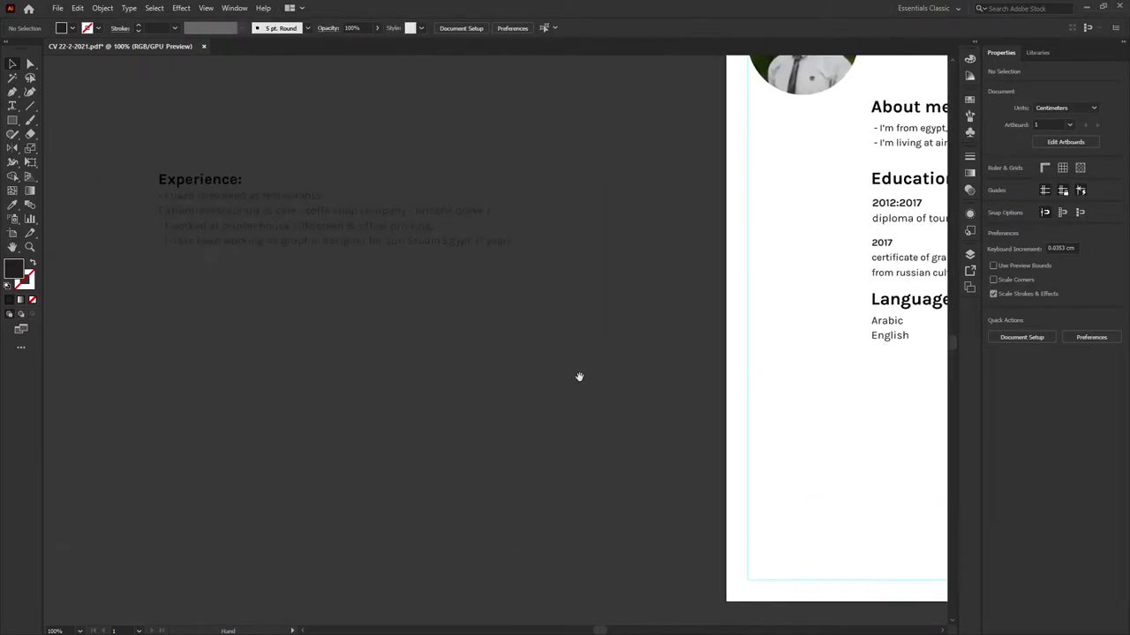
pyautogui.hscroll(5, 398, 323)
pyautogui.scroll(2, 477, 327)
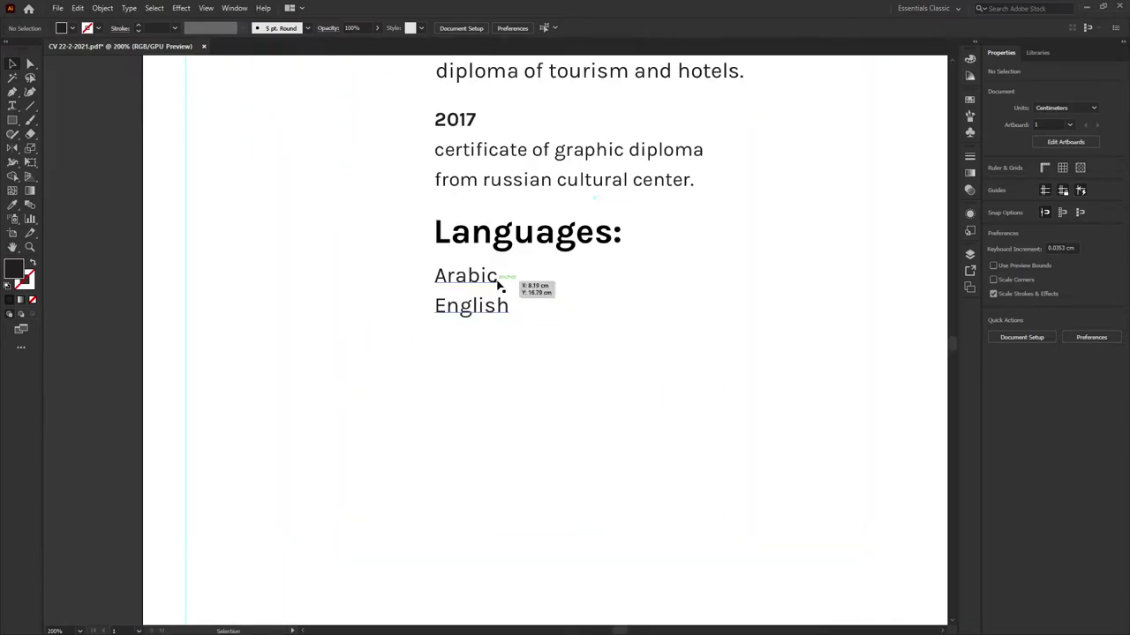
pyautogui.click(496, 281)
pyautogui.doubleClick(496, 280)
pyautogui.write('(native)')
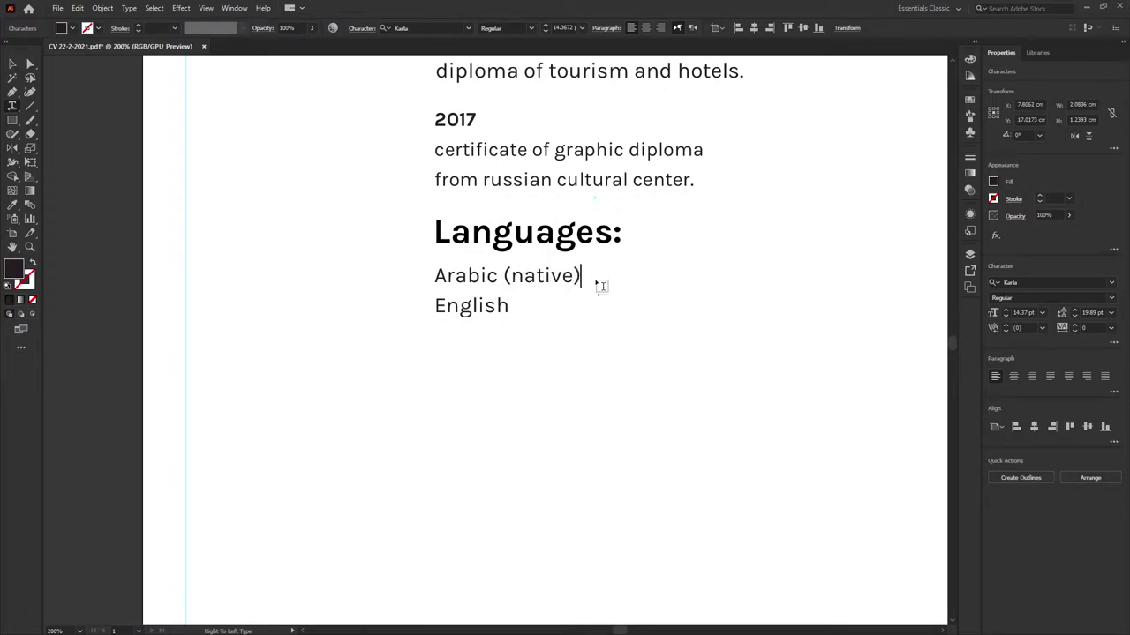
pyautogui.click(10, 65)
pyautogui.click(507, 383)
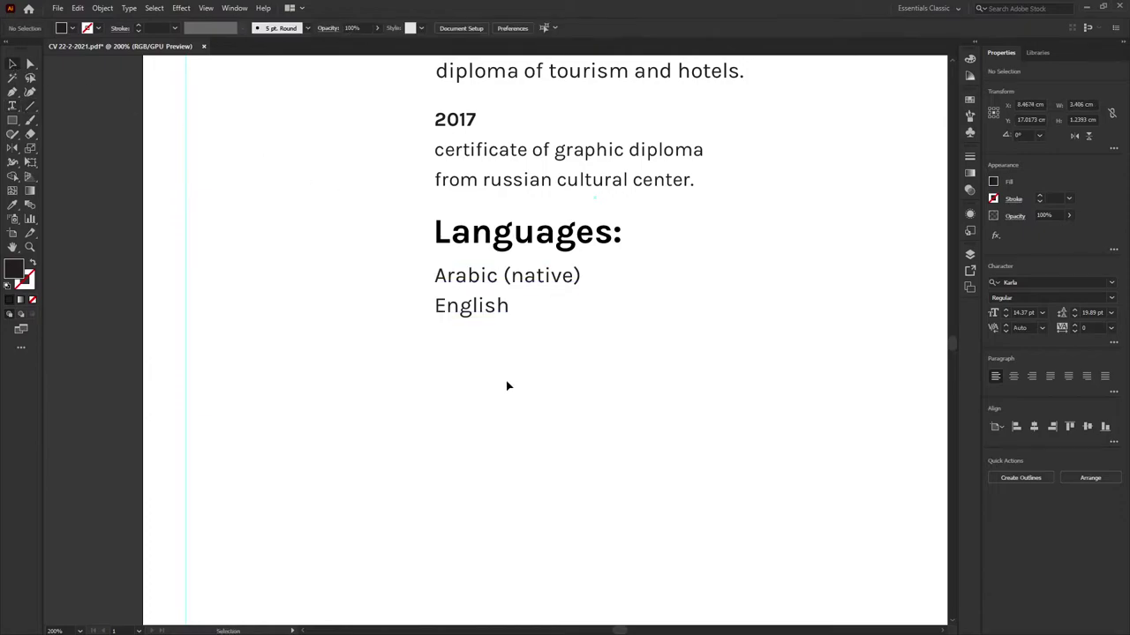
# Drag the Experience section from beside the page onto the artboard below Languages.
pyautogui.moveTo(467, 377); pyautogui.dragTo(516, 365)
pyautogui.scroll(-2, 515, 371)
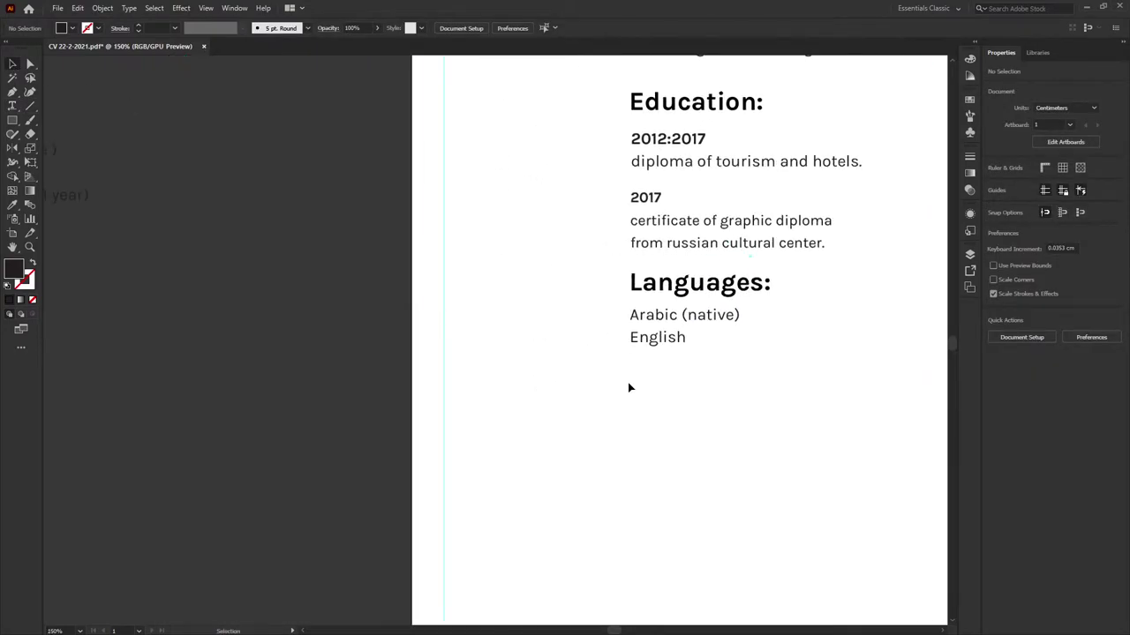
pyautogui.scroll(-2, 630, 386)
pyautogui.moveTo(630, 366)
pyautogui.mouseDown()
pyautogui.moveTo(495, 380)
pyautogui.moveTo(632, 389)
pyautogui.mouseUp()
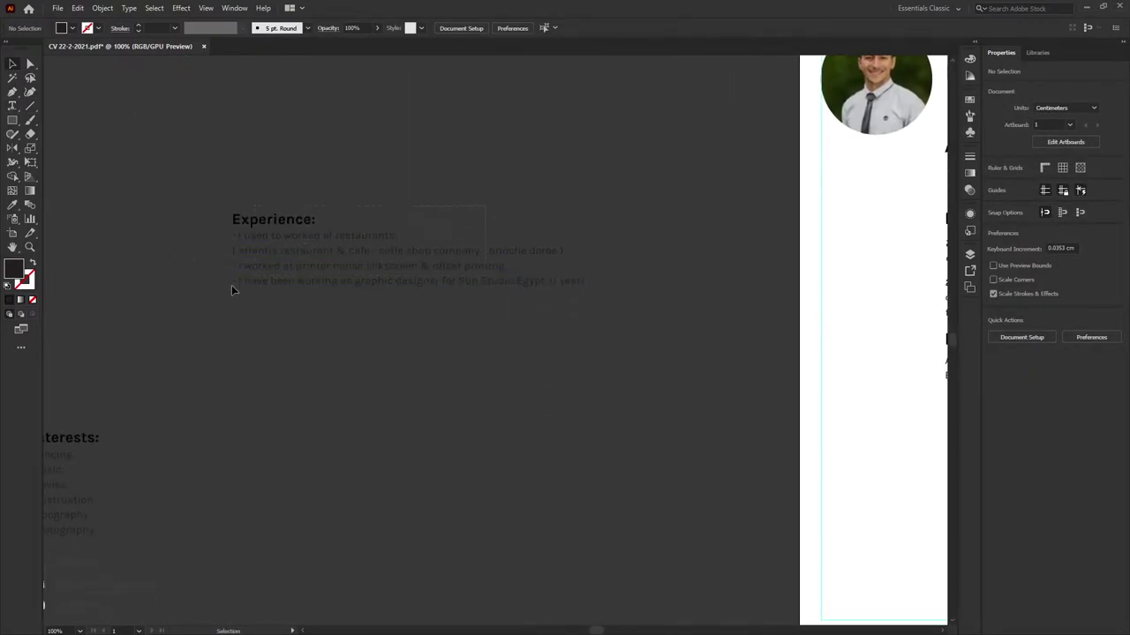
pyautogui.moveTo(360, 236)
pyautogui.mouseDown()
pyautogui.moveTo(590, 386)
pyautogui.moveTo(571, 386)
pyautogui.moveTo(644, 298)
pyautogui.moveTo(350, 366)
pyautogui.mouseUp()
pyautogui.hotkey('ctrl', '-')
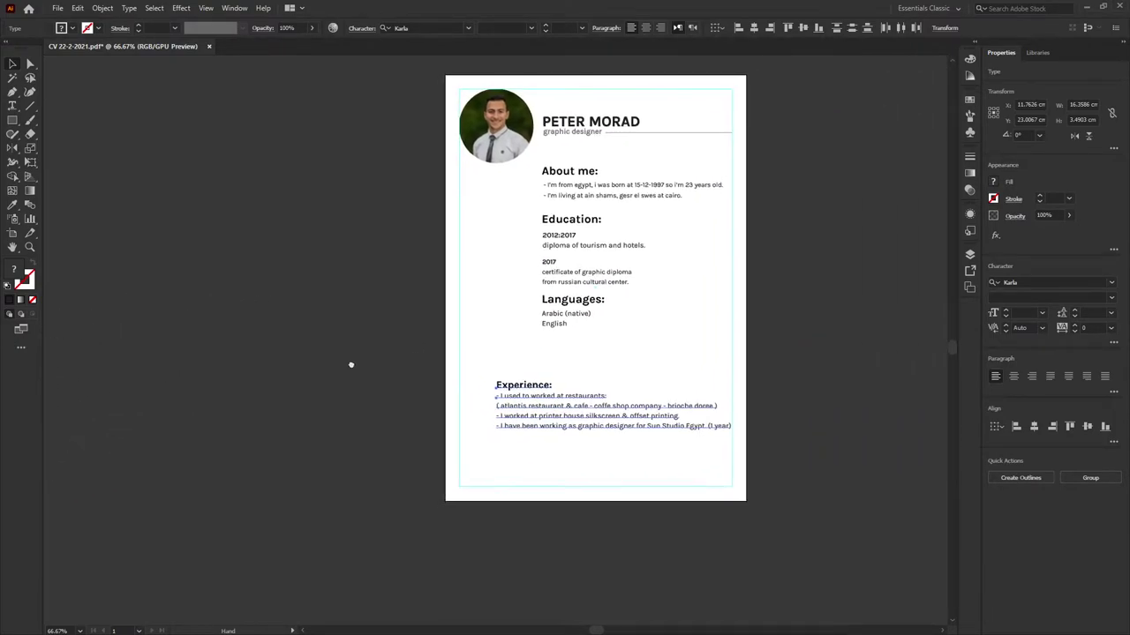
# Nudge the About me–Languages text block slightly right and review the page.
pyautogui.click(547, 326)
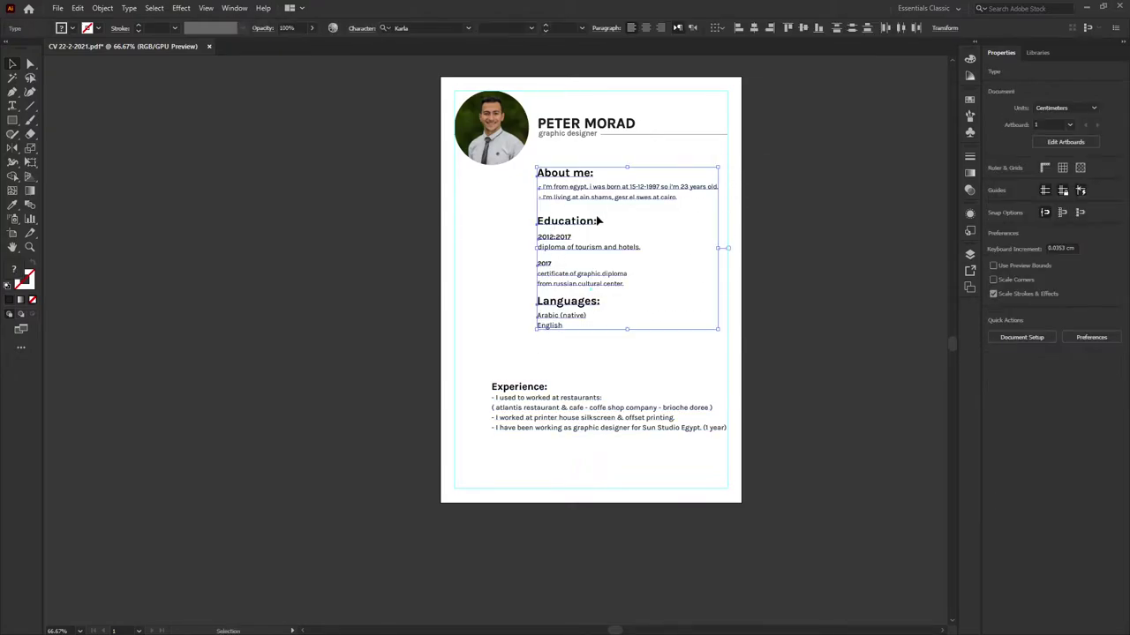
pyautogui.scroll(2, 602, 173)
pyautogui.moveTo(741, 208); pyautogui.dragTo(761, 209)
pyautogui.click(456, 282)
pyautogui.scroll(-1, 483, 271)
pyautogui.scroll(-1, 482, 271)
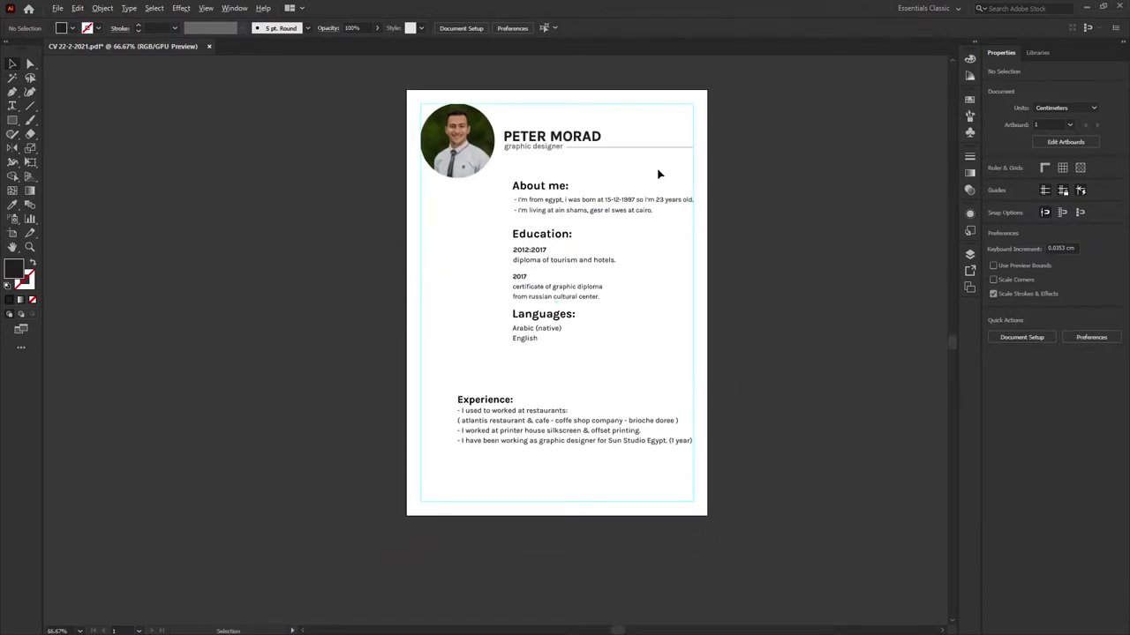
pyautogui.scroll(1, 658, 174)
pyautogui.scroll(-2, 520, 209)
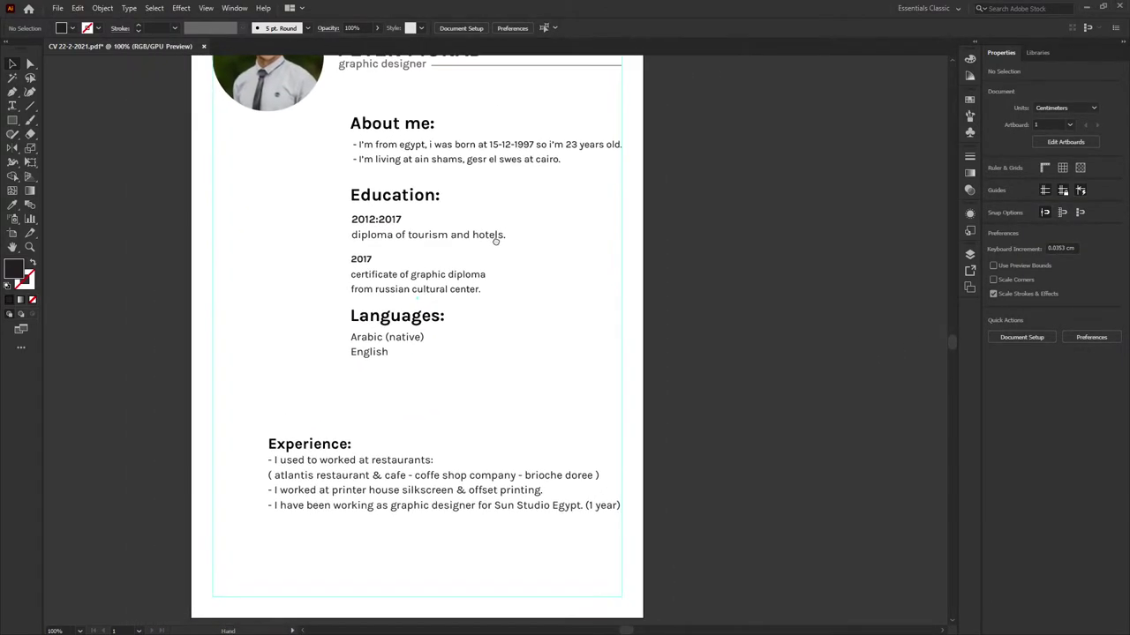
pyautogui.scroll(-1, 496, 240)
pyautogui.scroll(-2, 353, 292)
# Move the Skills, Interests and contacts group nearer the artboard.
pyautogui.hscroll(-2, 309, 273)
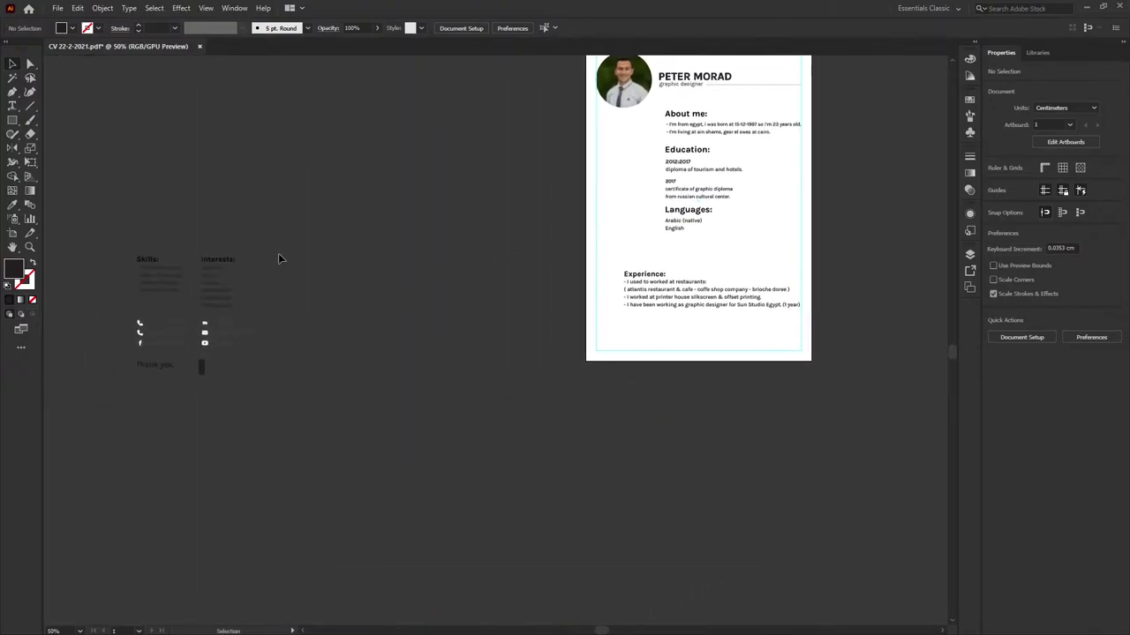
pyautogui.moveTo(278, 254); pyautogui.dragTo(121, 422)
pyautogui.moveTo(228, 258); pyautogui.dragTo(527, 212)
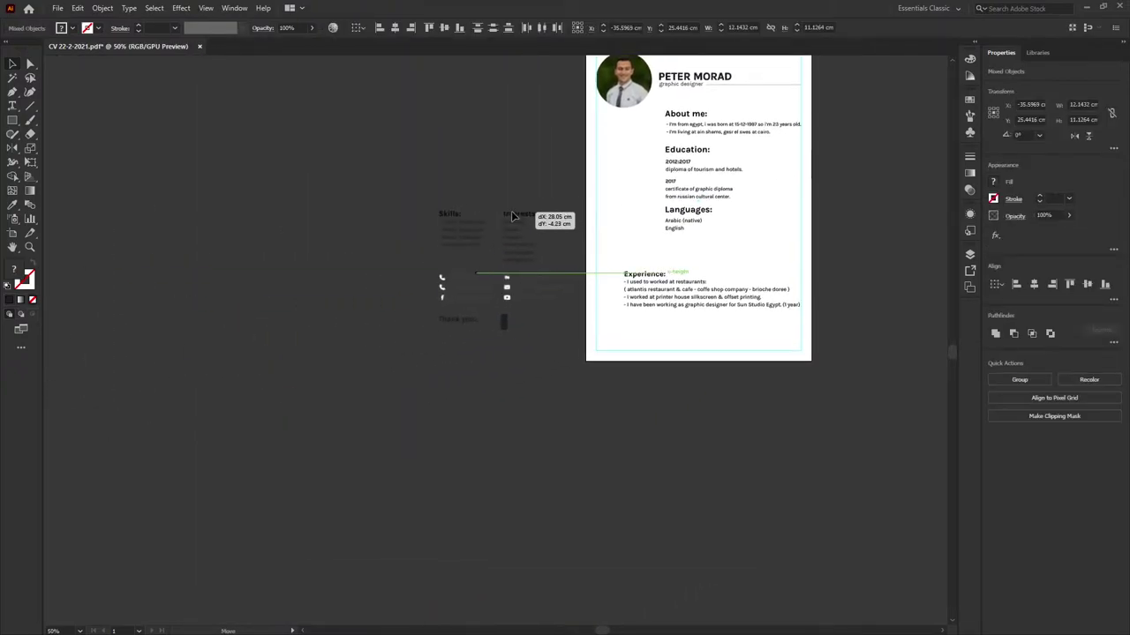
pyautogui.scroll(2, 553, 162)
pyautogui.hscroll(3, 553, 162)
# Drag the Pd logo to the top right of the CV page.
pyautogui.moveTo(88, 110); pyautogui.dragTo(366, 204)
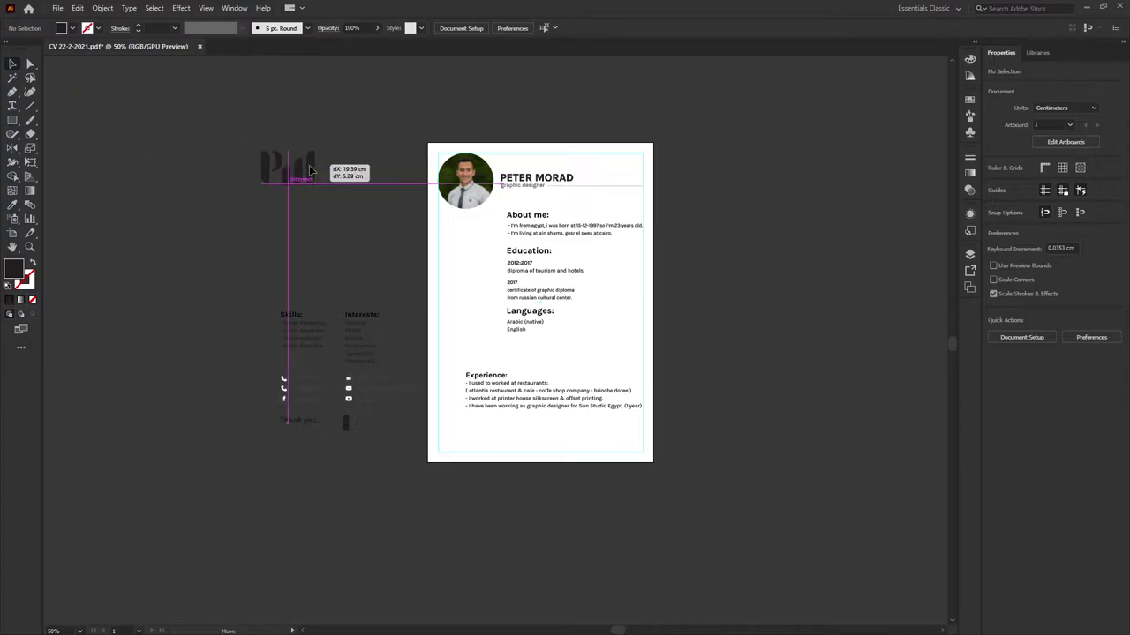
pyautogui.scroll(1, 366, 205)
pyautogui.hscroll(3, 370, 201)
pyautogui.scroll(1, 371, 202)
pyautogui.moveTo(210, 265)
pyautogui.mouseDown()
pyautogui.moveTo(572, 228)
pyautogui.moveTo(564, 236)
pyautogui.mouseUp()
# Resize the Pd logo to about 2.7 × 1.7 cm beside the name above the header rule.
pyautogui.scroll(4, 570, 225)
pyautogui.moveTo(274, 135); pyautogui.dragTo(339, 244)
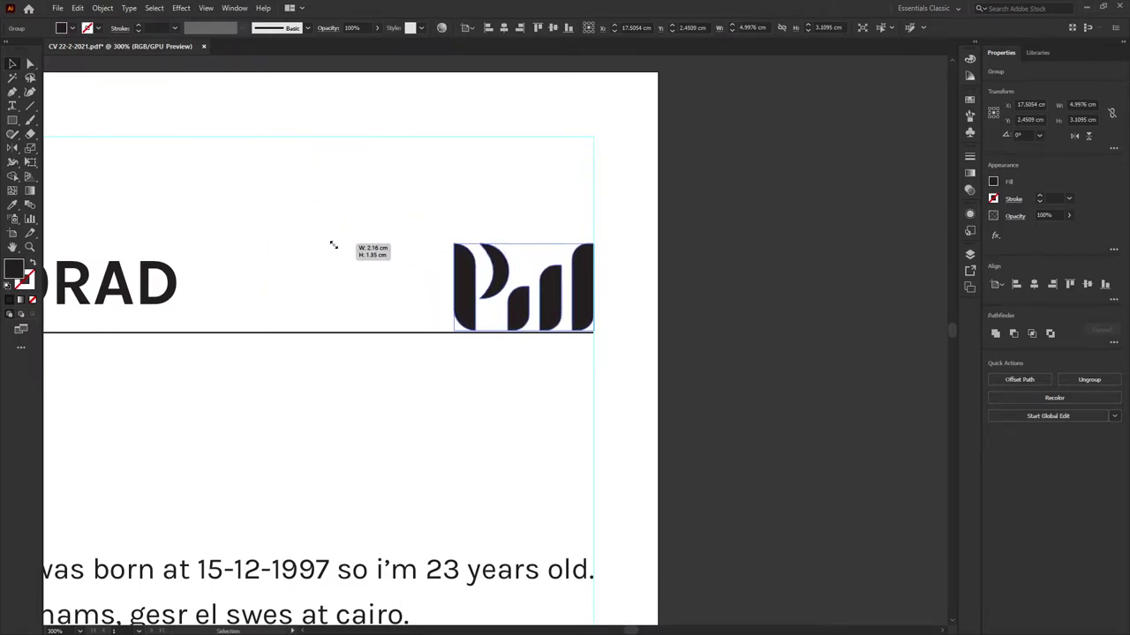
pyautogui.moveTo(468, 282)
pyautogui.mouseDown()
pyautogui.moveTo(443, 288)
pyautogui.moveTo(464, 259)
pyautogui.moveTo(425, 271)
pyautogui.mouseUp()
pyautogui.moveTo(548, 268); pyautogui.dragTo(551, 228)
pyautogui.moveTo(487, 265); pyautogui.dragTo(487, 274)
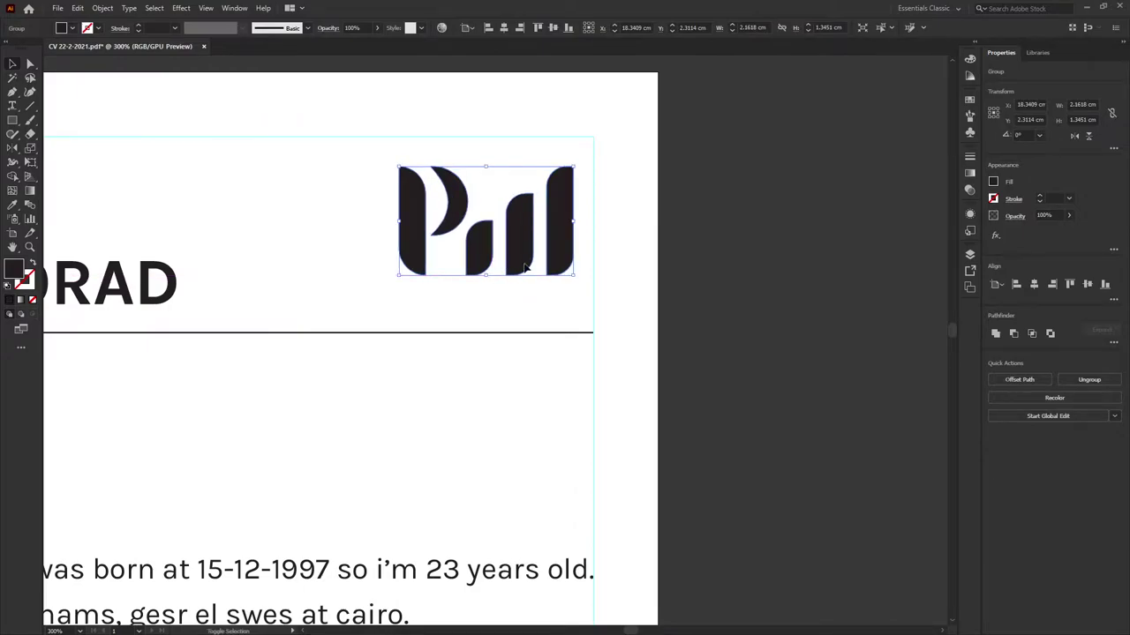
pyautogui.moveTo(555, 214); pyautogui.dragTo(548, 266)
pyautogui.hotkey('ctrl', '-')
pyautogui.hotkey('ctrl', '-')
pyautogui.scroll(1, 542, 221)
# Move the Experience heading under English and give it the Languages heading style.
pyautogui.click(621, 265)
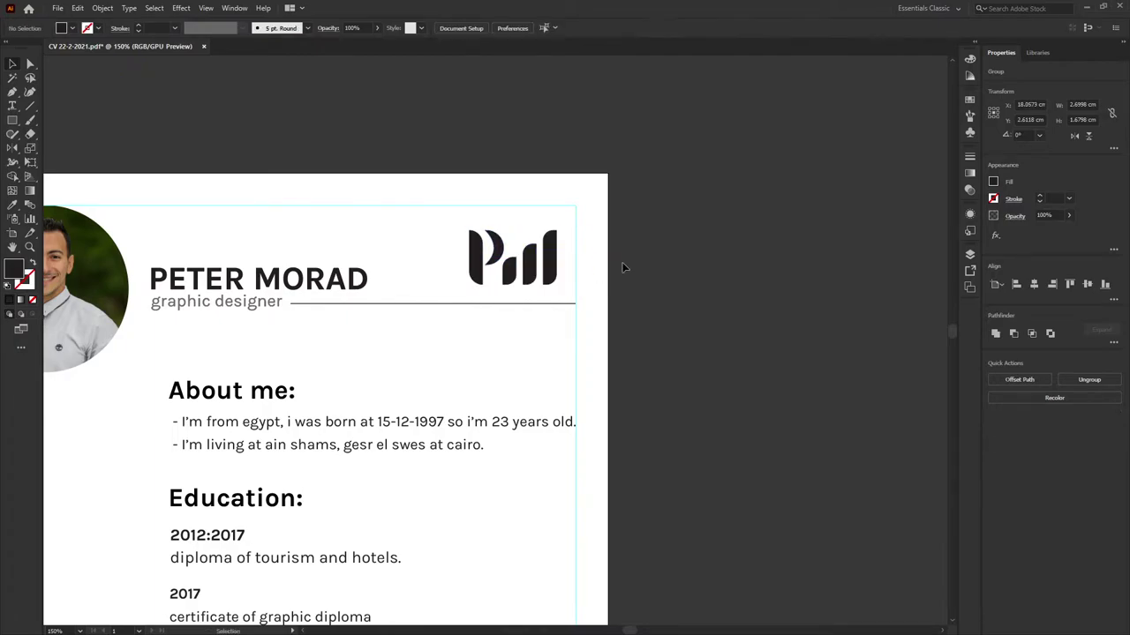
pyautogui.hotkey('ctrl', '-')
pyautogui.moveTo(463, 334); pyautogui.dragTo(449, 324)
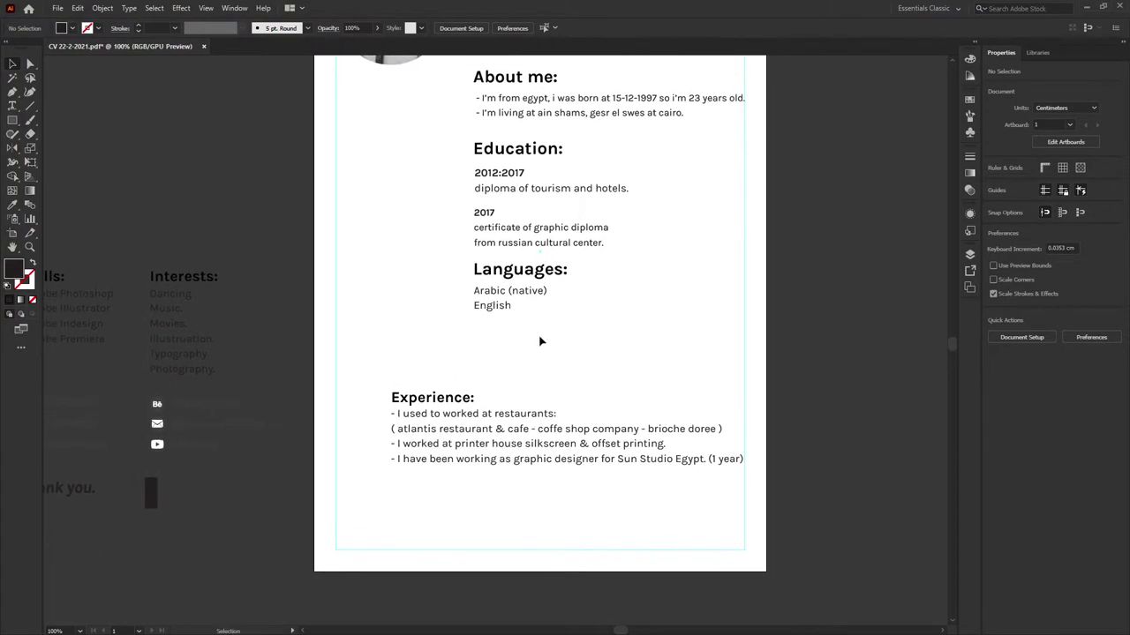
pyautogui.moveTo(447, 405); pyautogui.dragTo(528, 348)
pyautogui.press('i')
pyautogui.click(520, 263)
pyautogui.press('v')
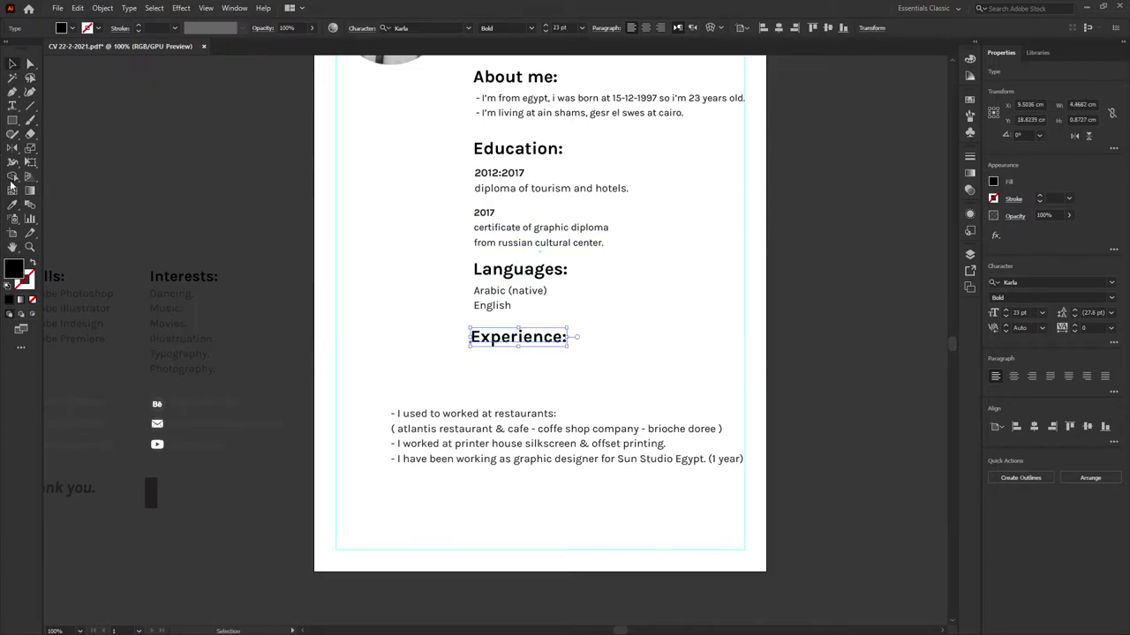
# Show rulers, add a vertical guide at the headings' left edge, and snap Experience to it.
pyautogui.press('a')
pyautogui.hotkey('ctrl', 'r')
pyautogui.moveTo(49, 243); pyautogui.dragTo(475, 163)
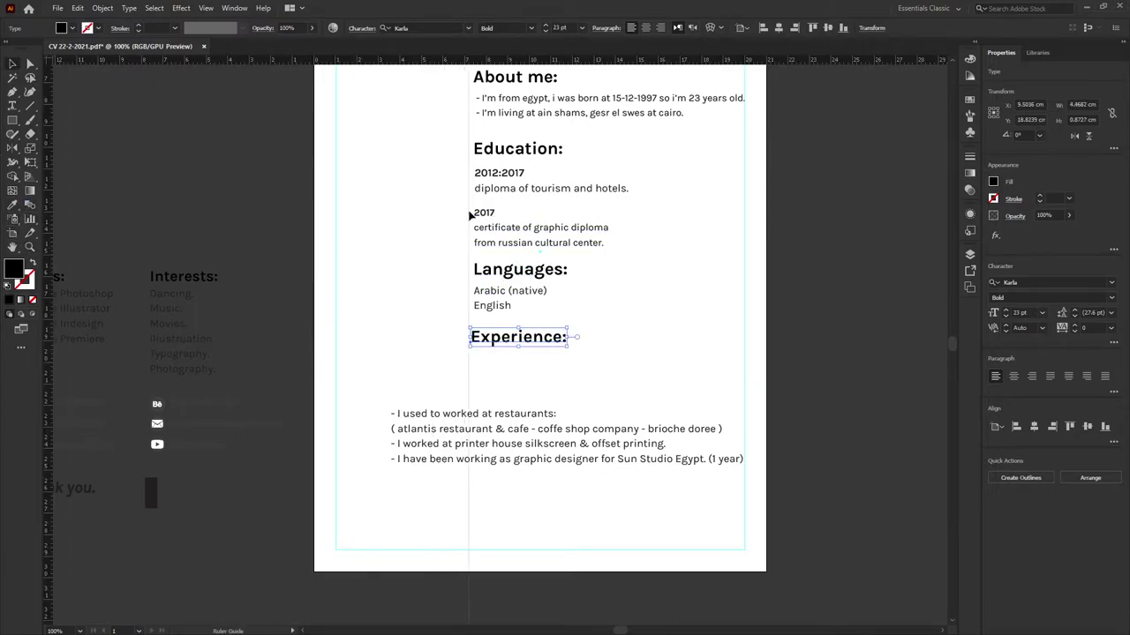
pyautogui.hotkey('ctrl', '=')
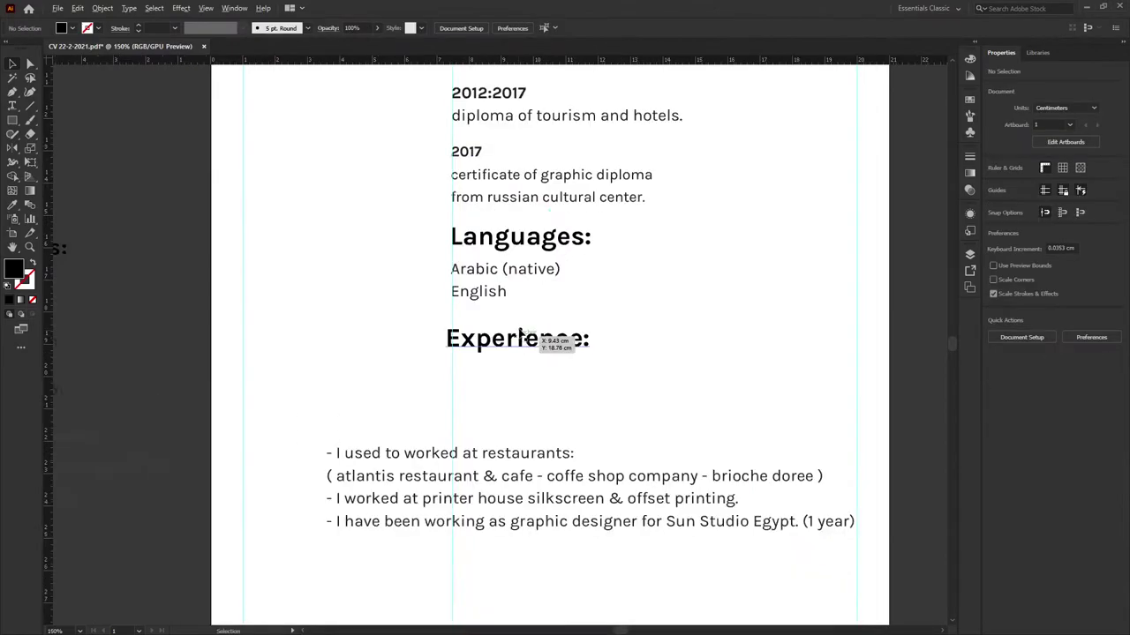
pyautogui.hotkey('ctrl', '=')
pyautogui.hotkey('ctrl', '=')
pyautogui.moveTo(417, 355); pyautogui.dragTo(460, 355)
# Move the Experience job lines up directly under the Experience heading.
pyautogui.hotkey('ctrl', '-')
pyautogui.hotkey('ctrl', '-')
pyautogui.click(545, 401)
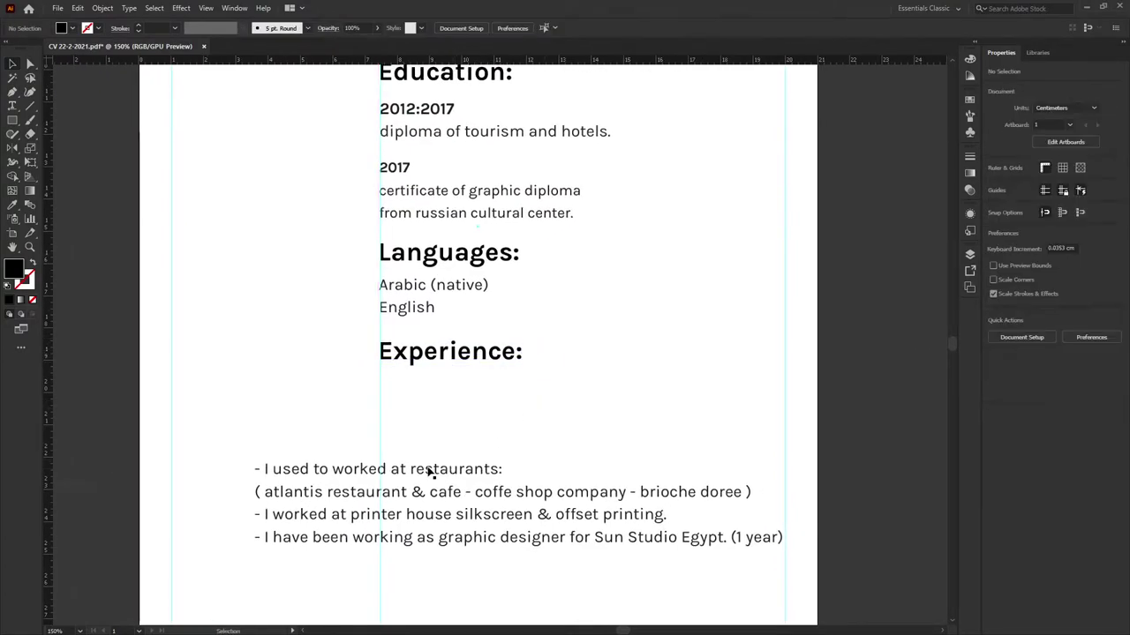
pyautogui.click(399, 476)
pyautogui.moveTo(399, 476); pyautogui.dragTo(527, 401)
# Apply the About me body text style to the Experience text and nudge it up.
pyautogui.press('i')
pyautogui.scroll(2, 550, 241)
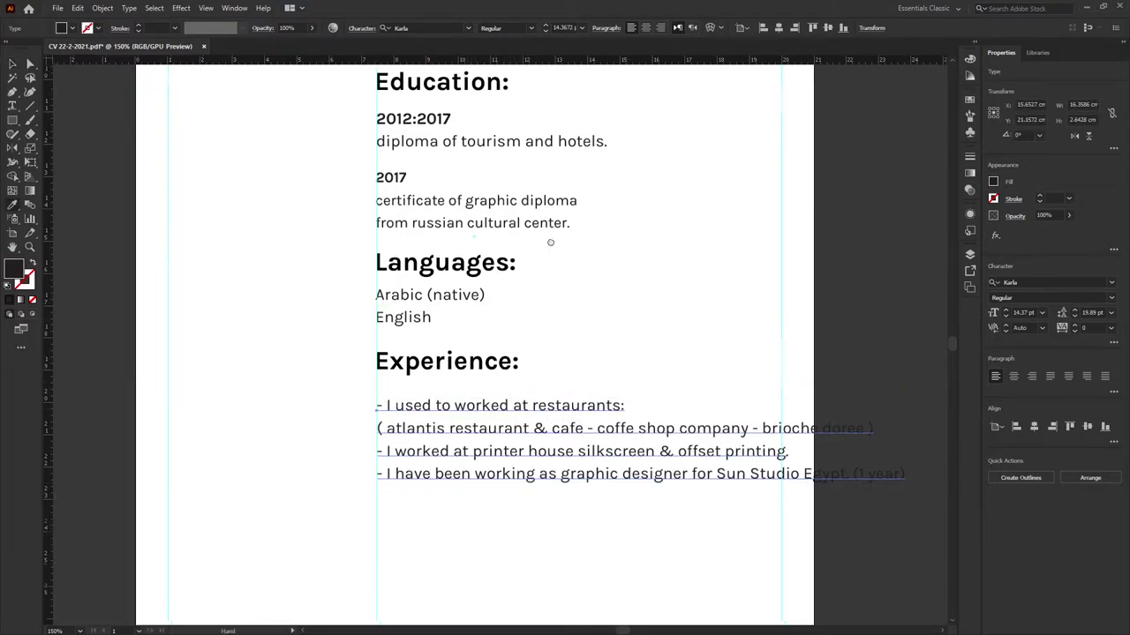
pyautogui.scroll(3, 524, 238)
pyautogui.hscroll(1, 524, 239)
pyautogui.click(524, 238)
pyautogui.scroll(-1, 517, 247)
pyautogui.press('v')
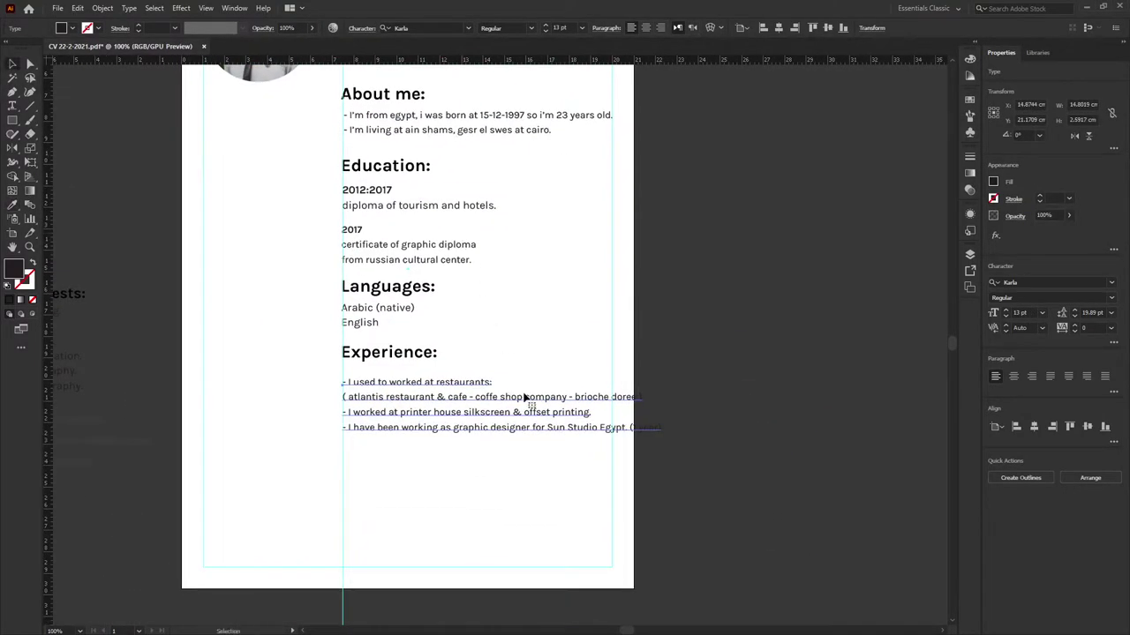
pyautogui.scroll(1, 618, 407)
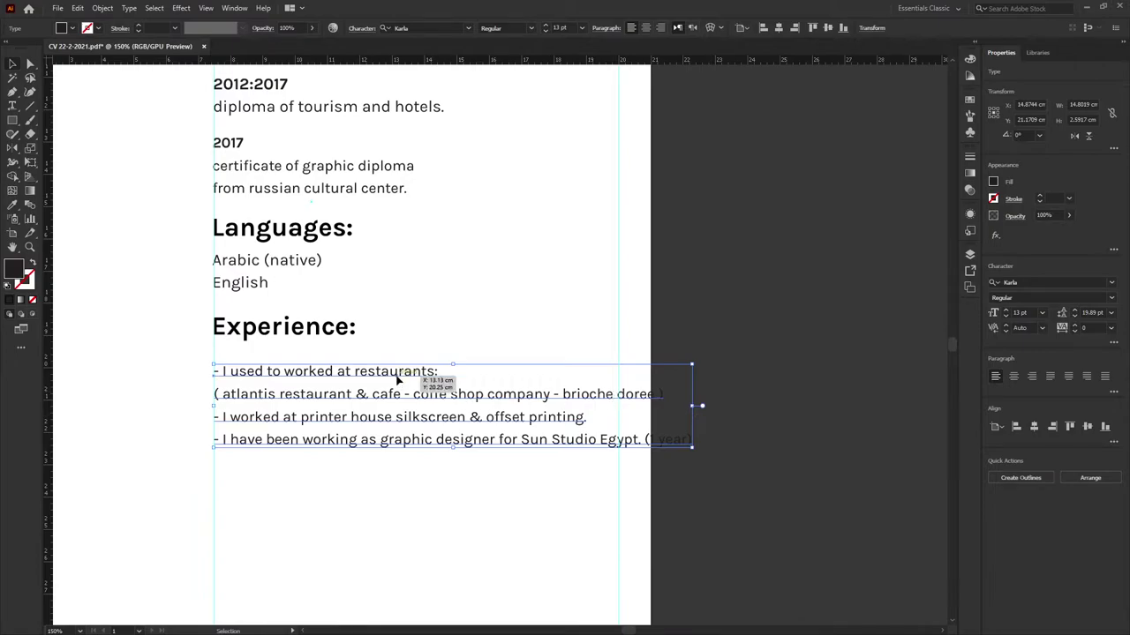
pyautogui.moveTo(397, 378); pyautogui.dragTo(397, 370)
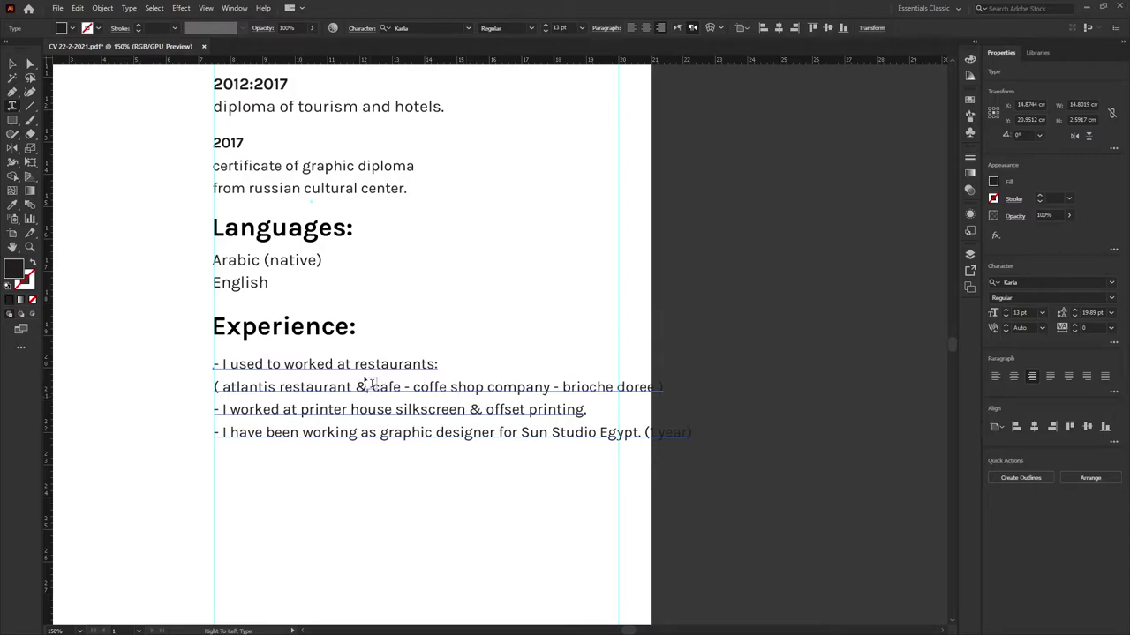
# Break the last Experience line so 'Sun Studio Egypt. (1 year)' starts a new line.
pyautogui.click(554, 386)
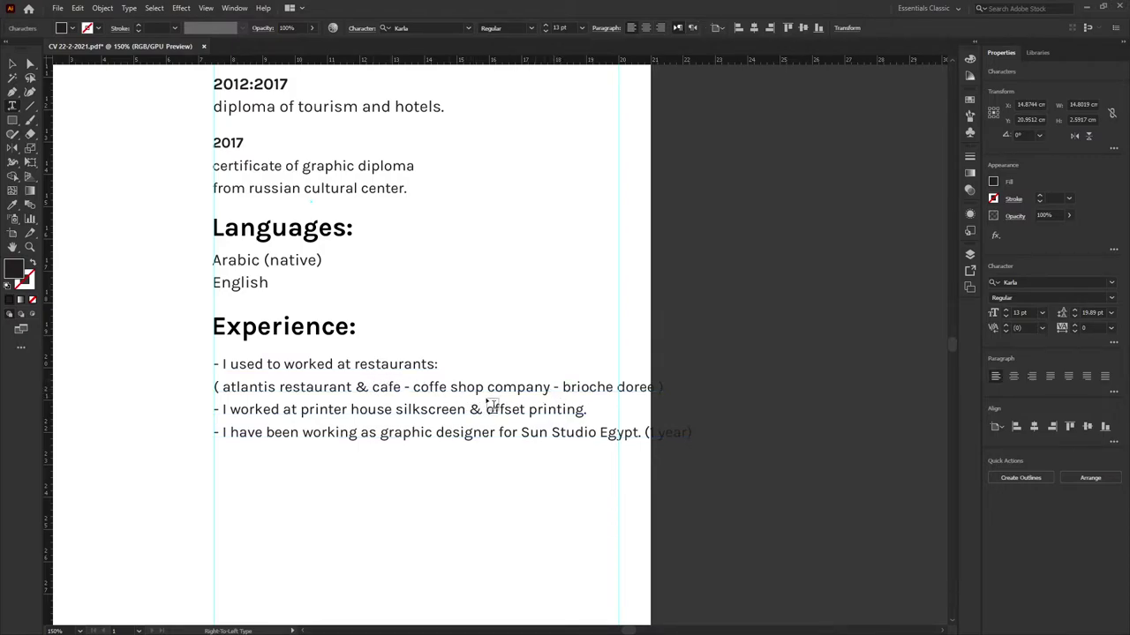
pyautogui.press('Return')
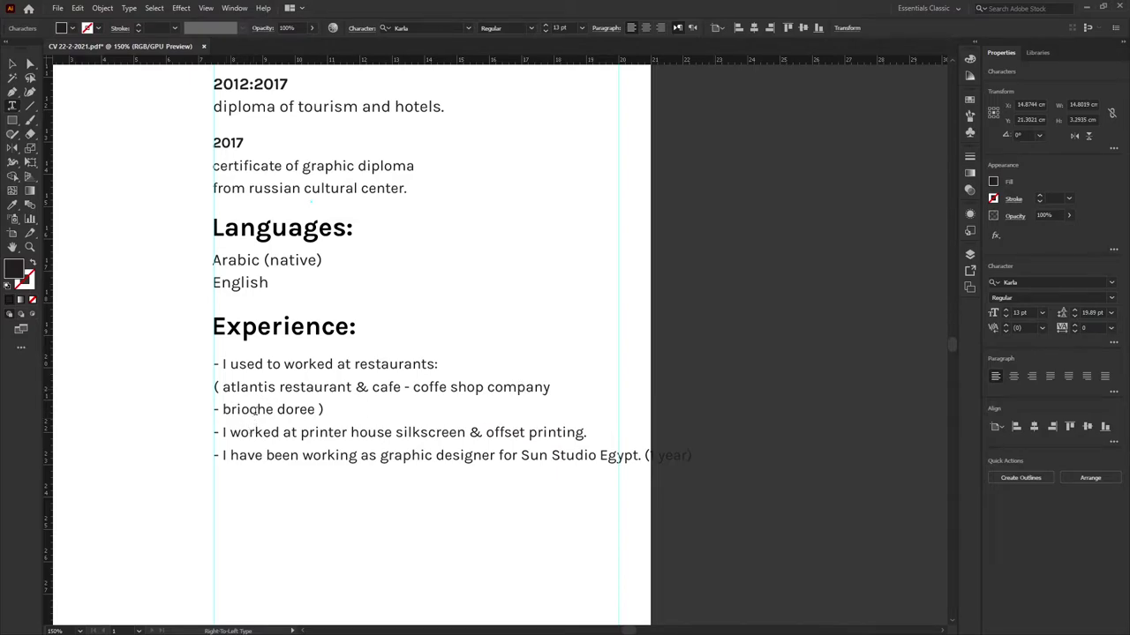
pyautogui.press('BackSpace')
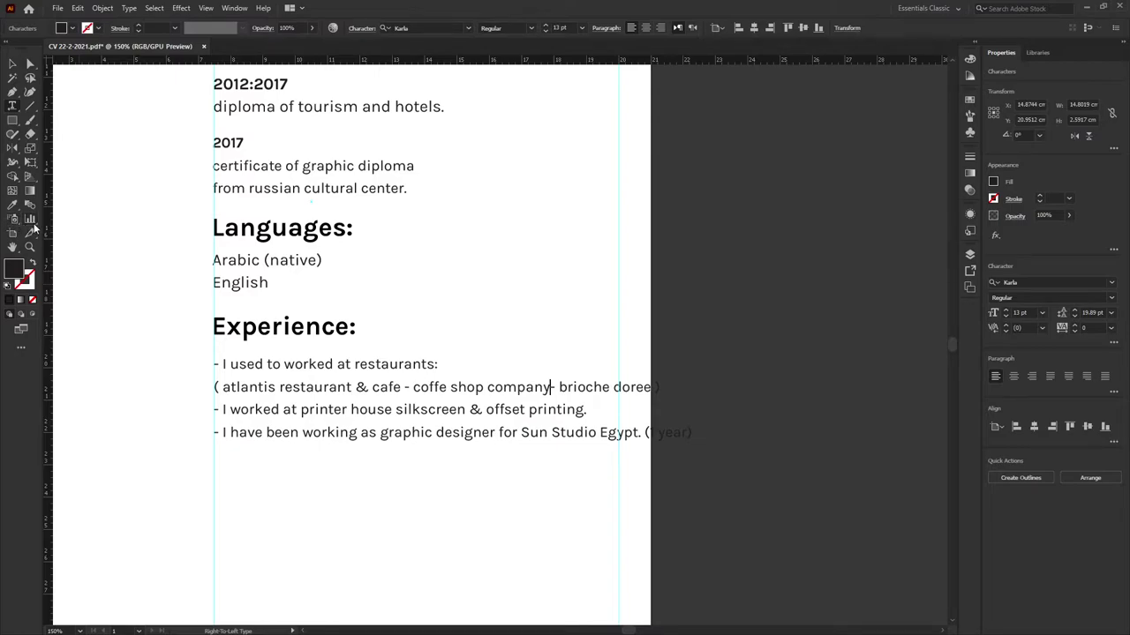
pyautogui.click(12, 67)
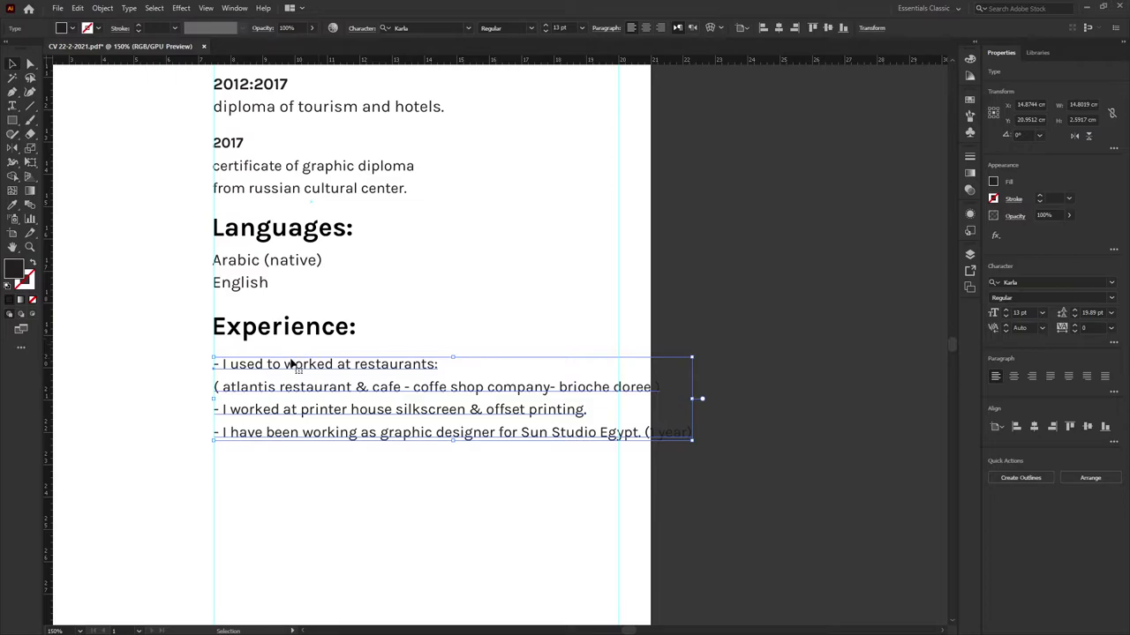
pyautogui.moveTo(290, 369); pyautogui.dragTo(289, 365)
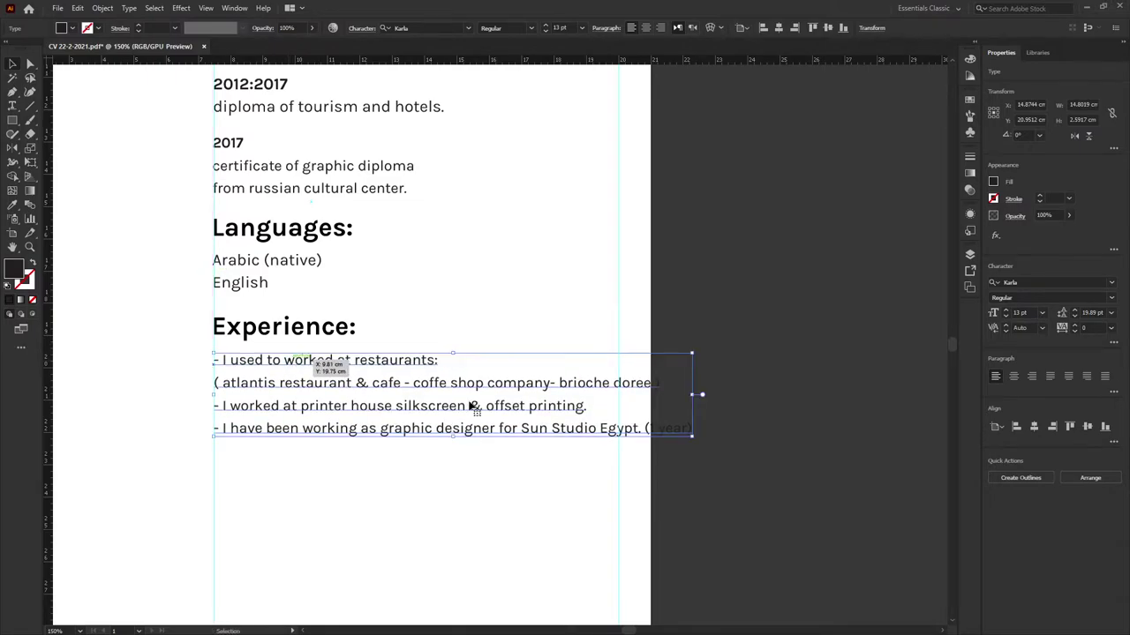
pyautogui.press('t')
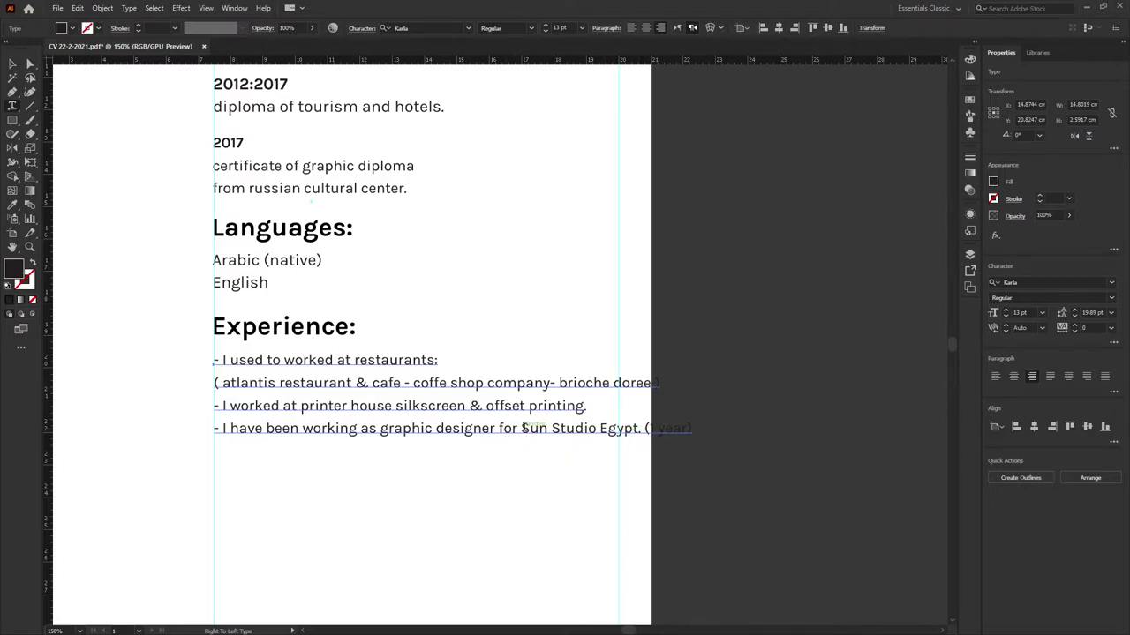
pyautogui.click(523, 429)
pyautogui.press('Return')
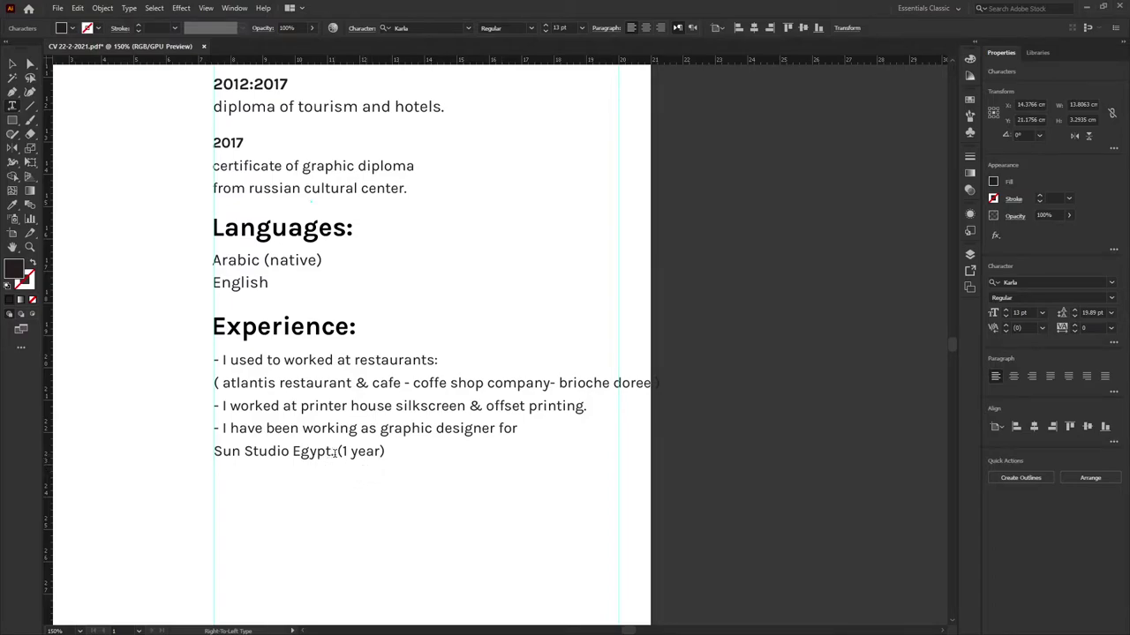
# Replace '1 year' with '2019-2020' in the Sun Studio Egypt entry.
pyautogui.moveTo(340, 451); pyautogui.dragTo(381, 451)
pyautogui.write('202')
pyautogui.write('0')
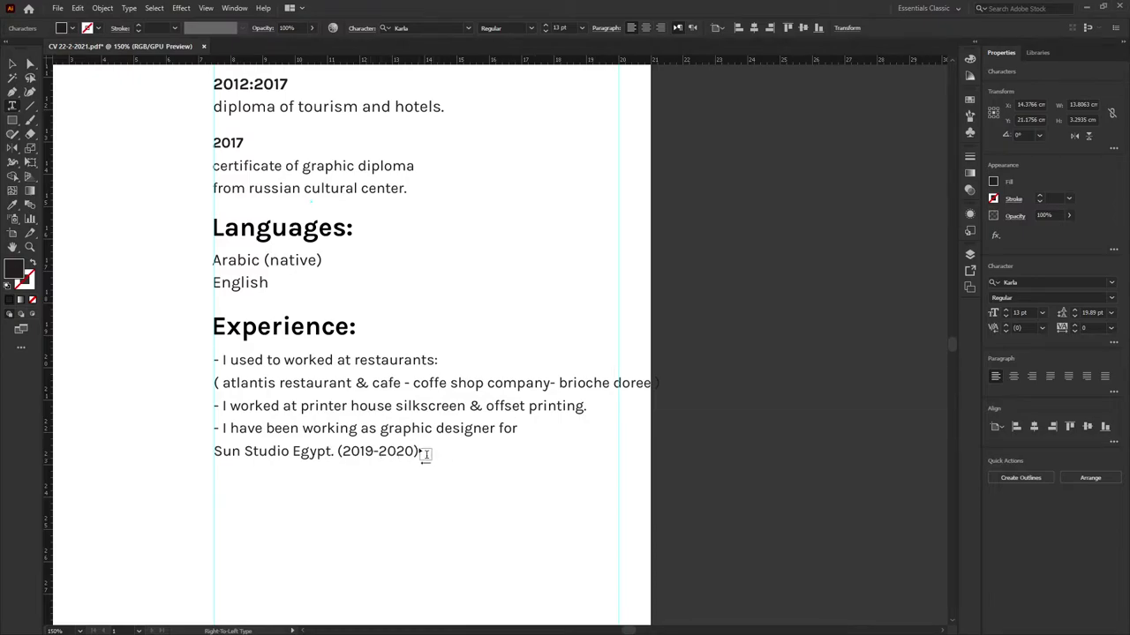
pyautogui.press('Return')
# Add a capitalised '- Currently working…' line, broken before 'at Pro Graphic Advertising & Marketing Agency'.
pyautogui.write('currently i am working at Pro Graphic Advertising & Marketing Agency')
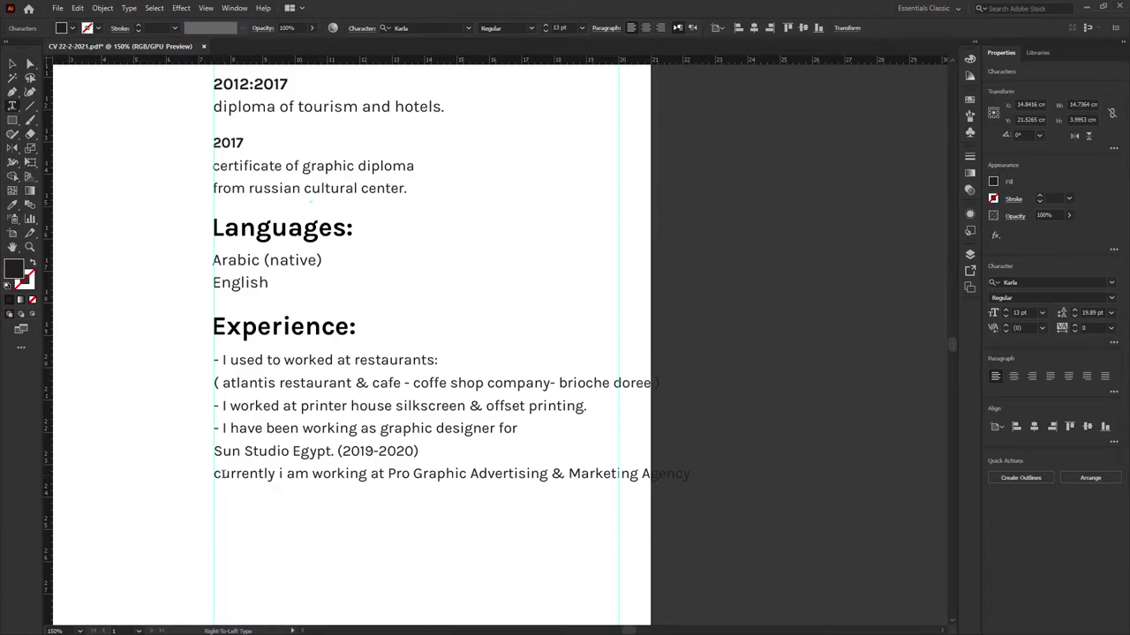
pyautogui.write('-')
pyautogui.press('Delete')
pyautogui.write('C')
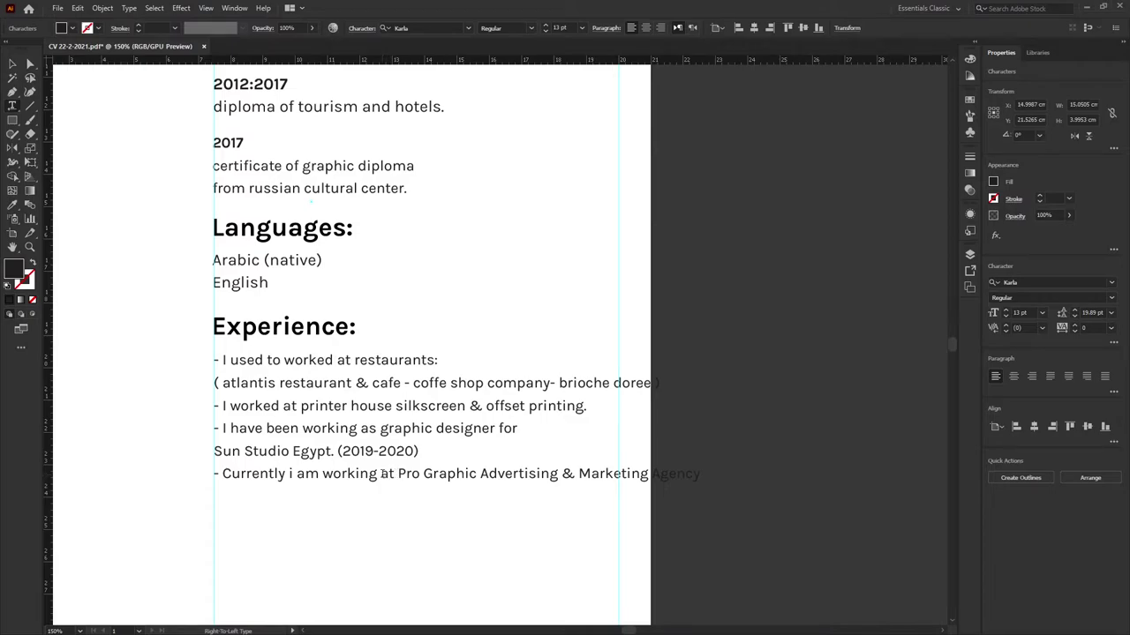
pyautogui.press('Return')
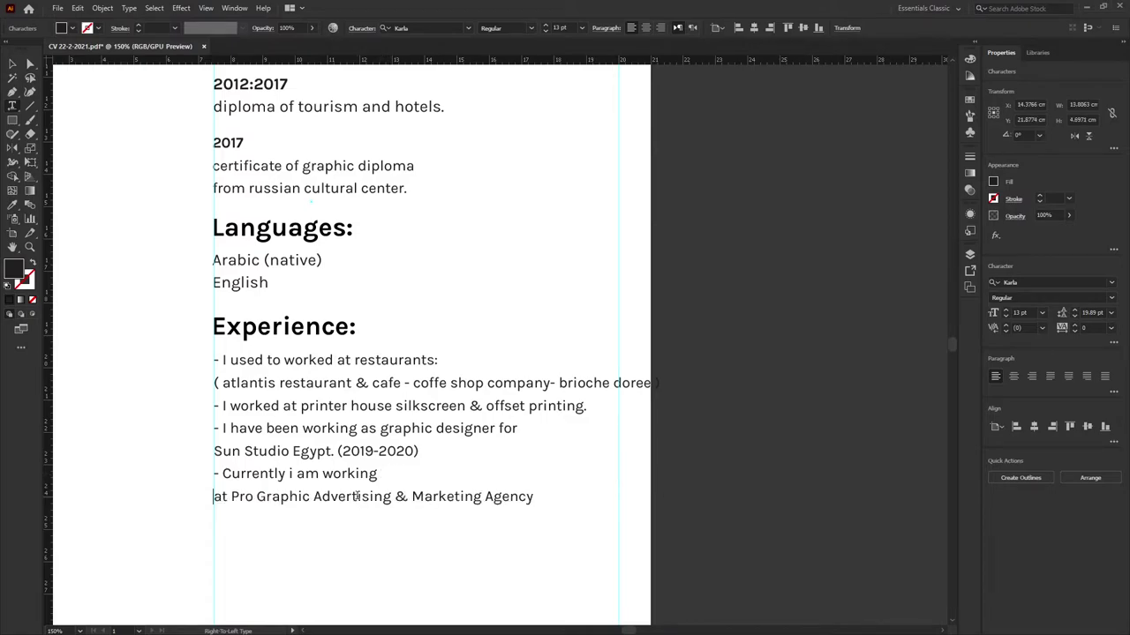
pyautogui.press('Left')
pyautogui.press('Delete')
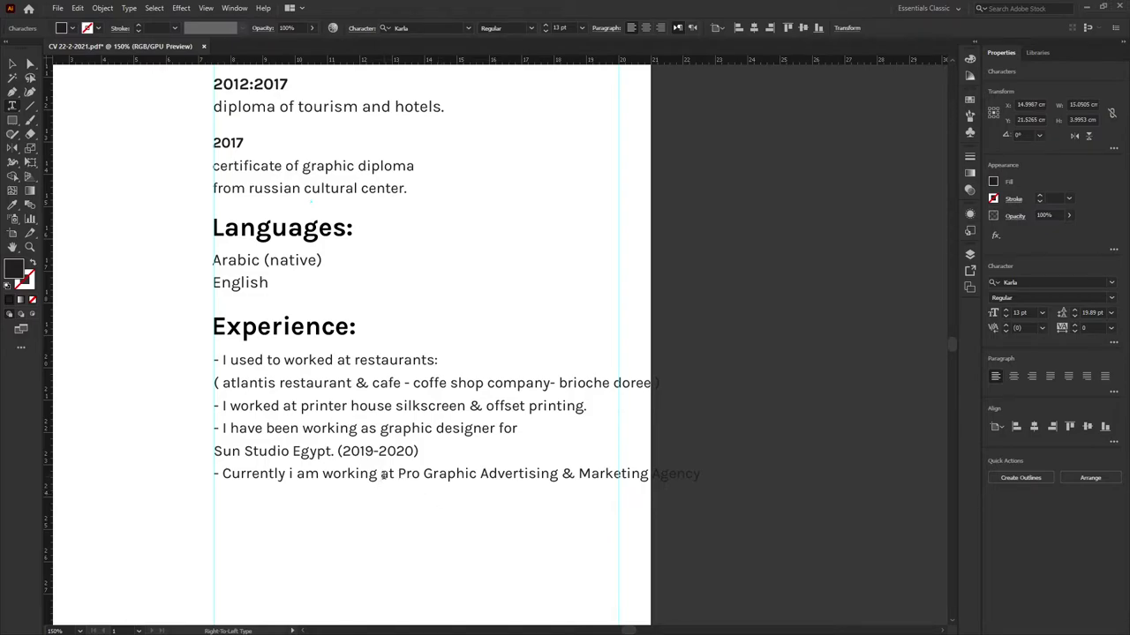
pyautogui.press('Return')
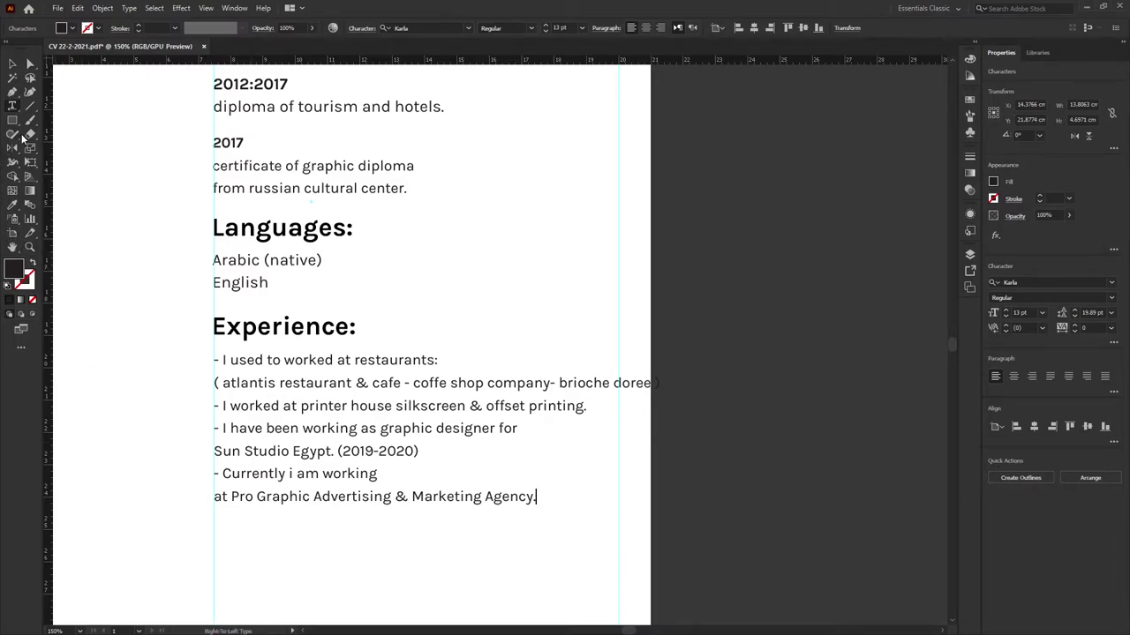
# Add a comma after 'Currently' in the Experience text.
pyautogui.click(12, 64)
pyautogui.click(578, 459)
pyautogui.hscroll(2, 494, 466)
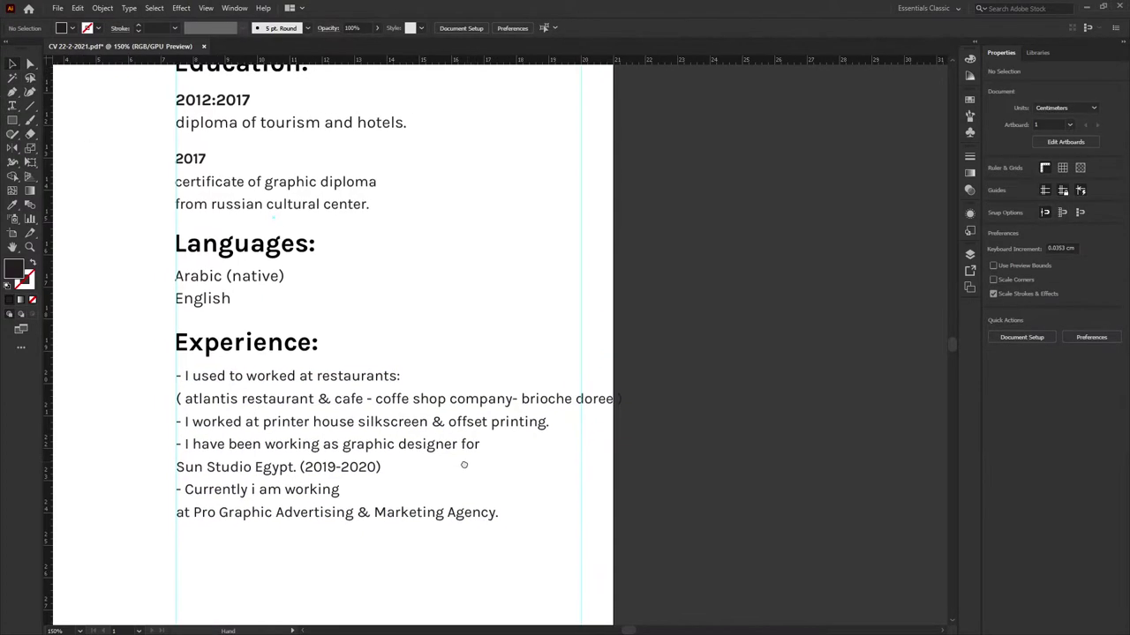
pyautogui.click(236, 495)
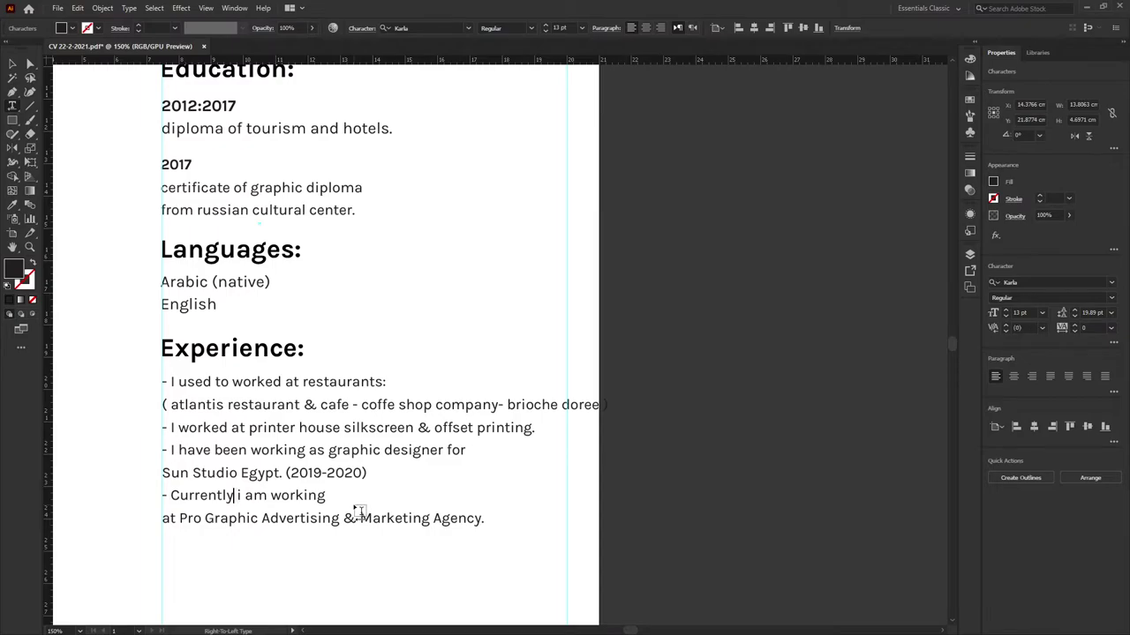
pyautogui.write(',')
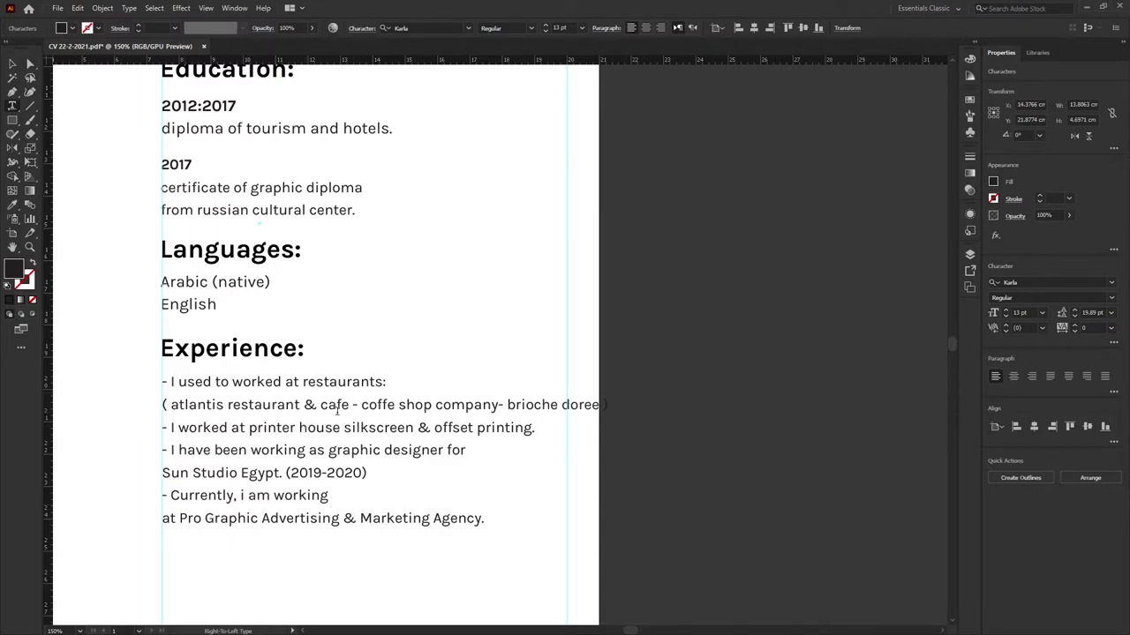
# Remove the brackets and dashes so atlantis, coffe shop company and brioche doree sit on separate lines.
pyautogui.doubleClick(161, 404)
pyautogui.click(167, 404)
pyautogui.press('Delete')
pyautogui.press('Delete')
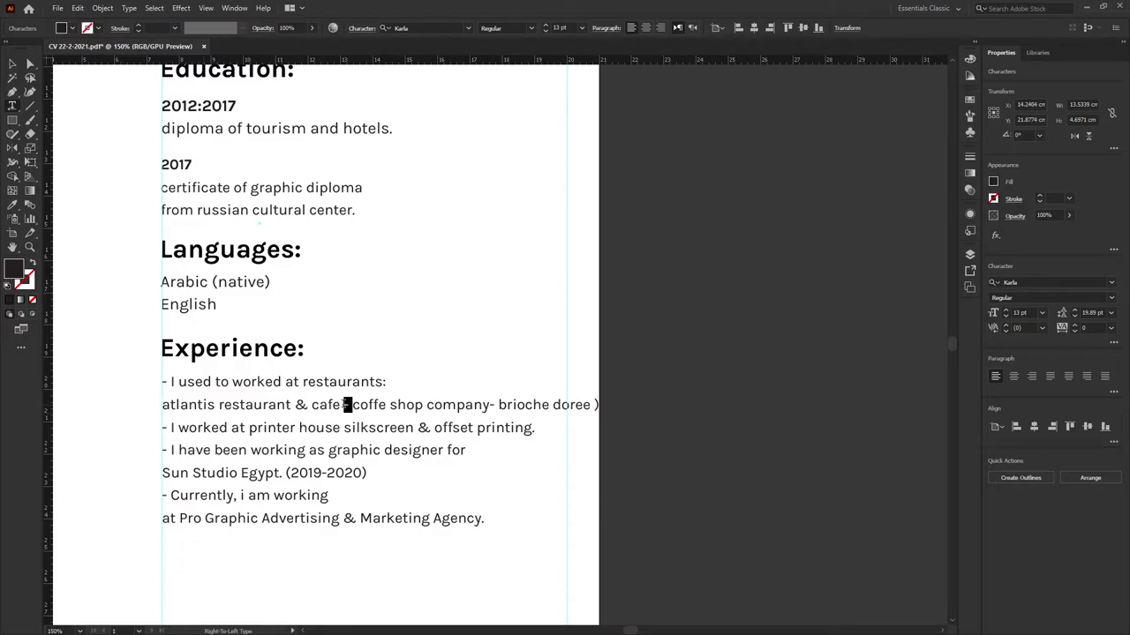
pyautogui.press('Delete')
pyautogui.press('Return')
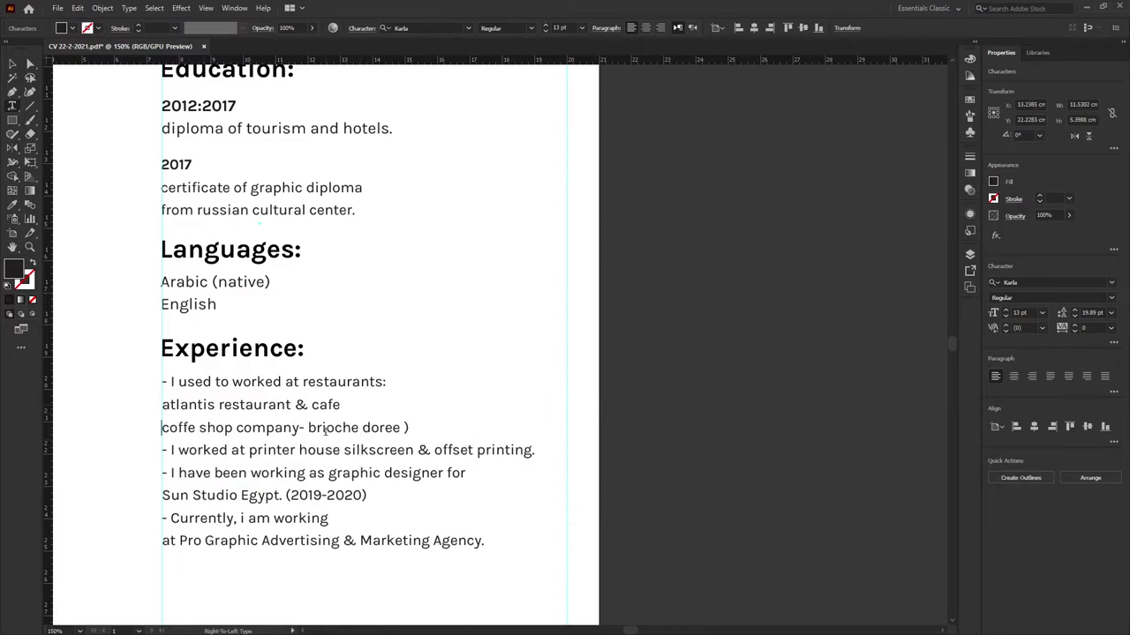
pyautogui.press('Delete')
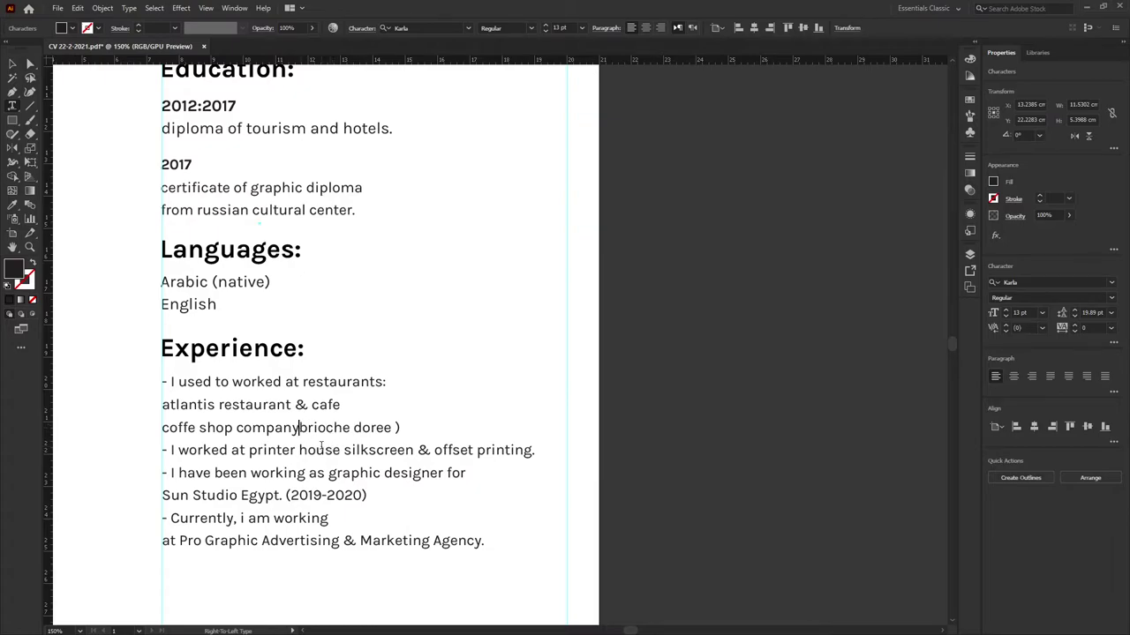
pyautogui.press('Return')
pyautogui.moveTo(265, 450); pyautogui.dragTo(255, 450)
pyautogui.press('Delete')
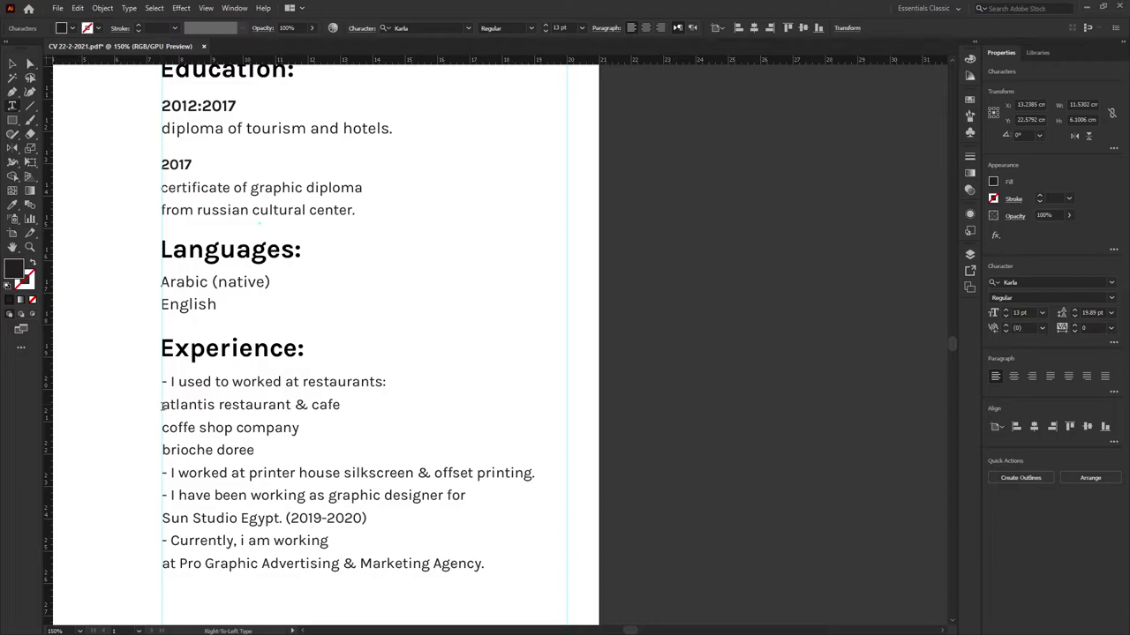
# Indent the three restaurant name lines as a sub-list.
pyautogui.moveTo(163, 405); pyautogui.dragTo(299, 446)
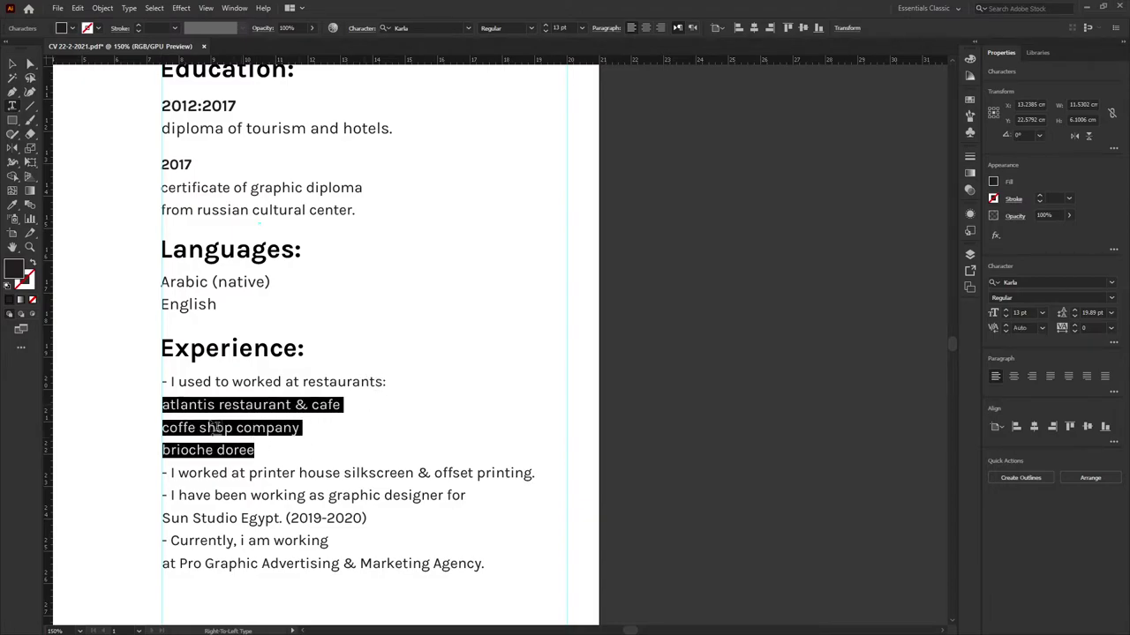
pyautogui.click(163, 404)
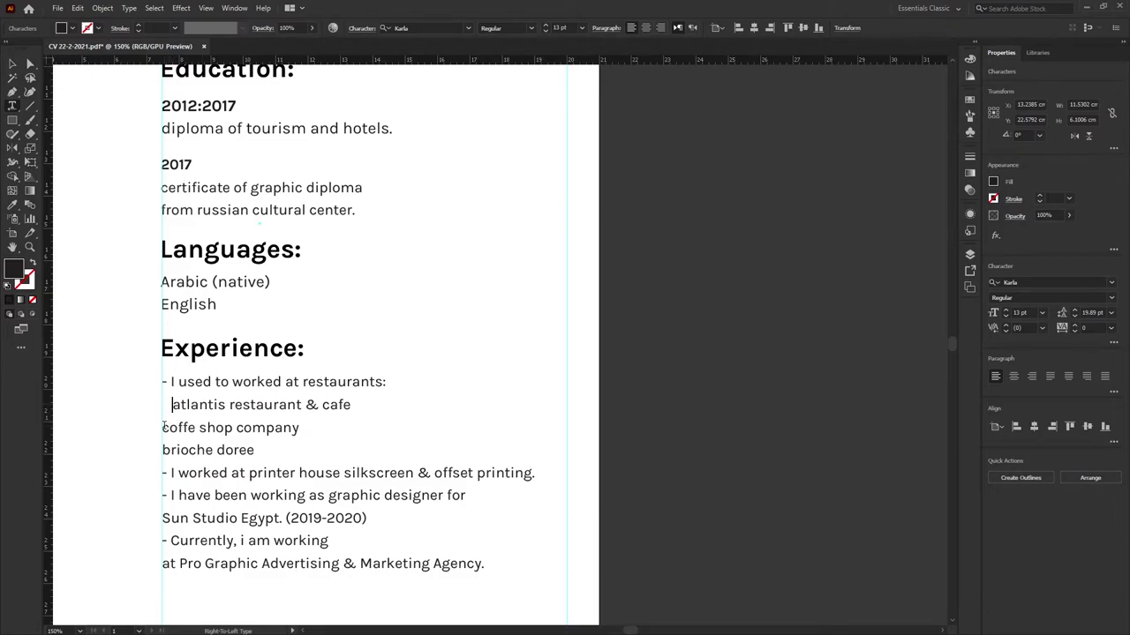
pyautogui.click(163, 428)
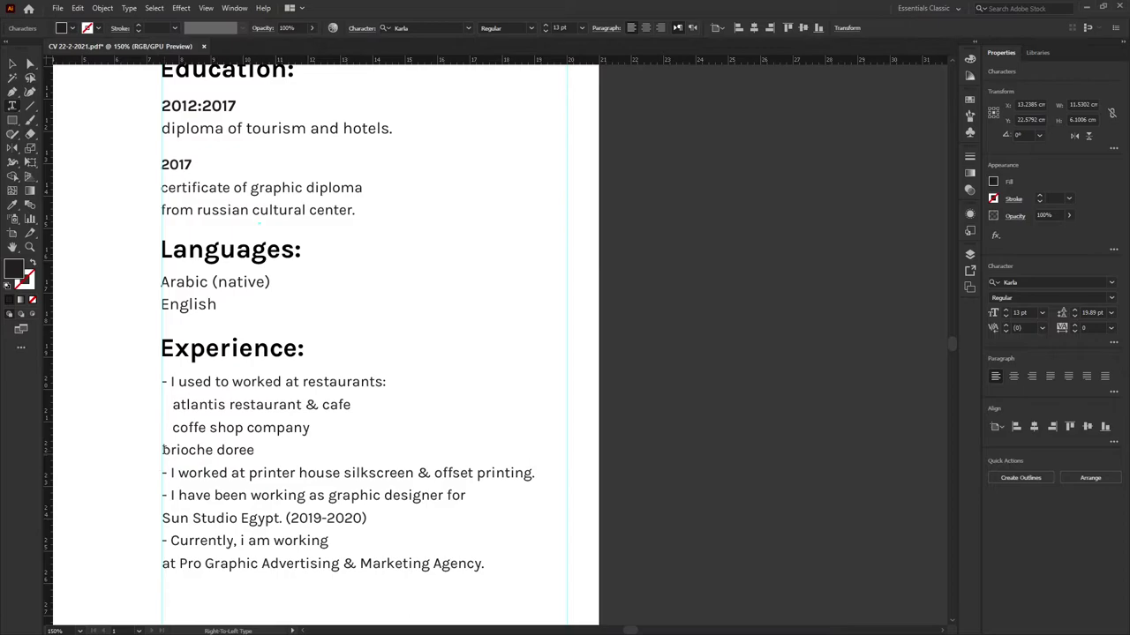
pyautogui.click(163, 450)
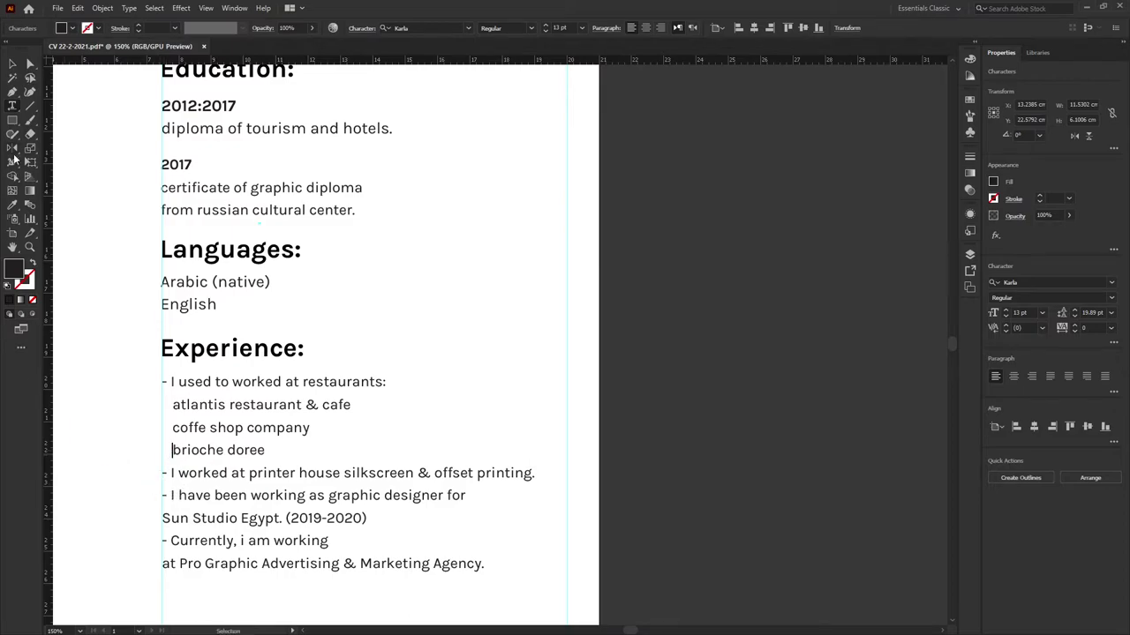
# Nudge the Experience heading and its list slightly upward.
pyautogui.click(13, 64)
pyautogui.moveTo(307, 381); pyautogui.dragTo(277, 381)
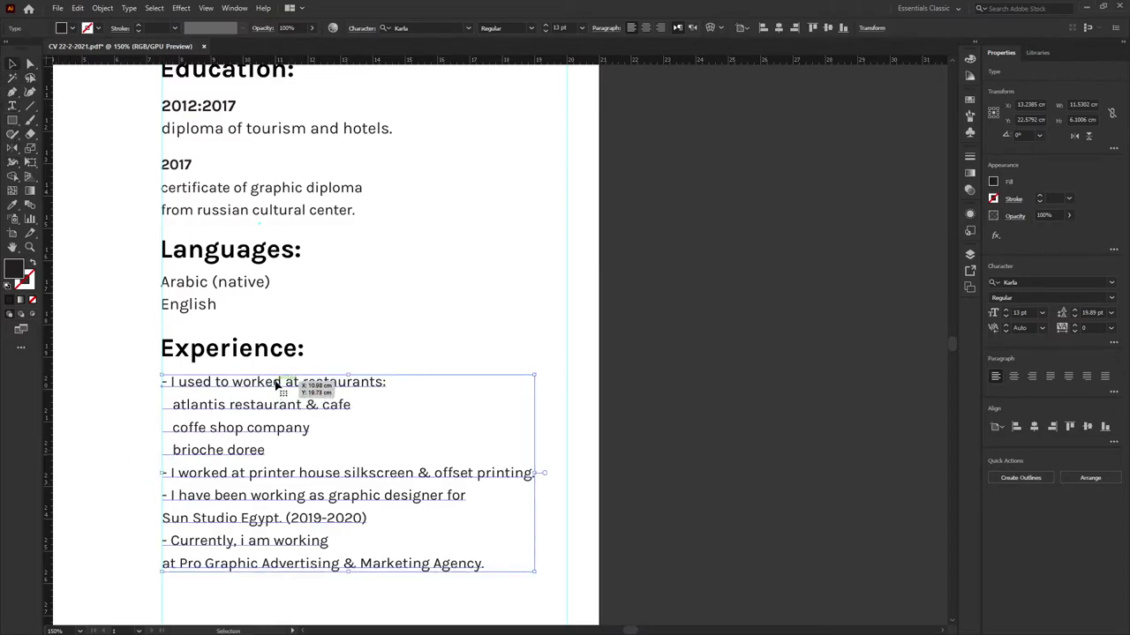
pyautogui.click(257, 361)
pyautogui.click(290, 353)
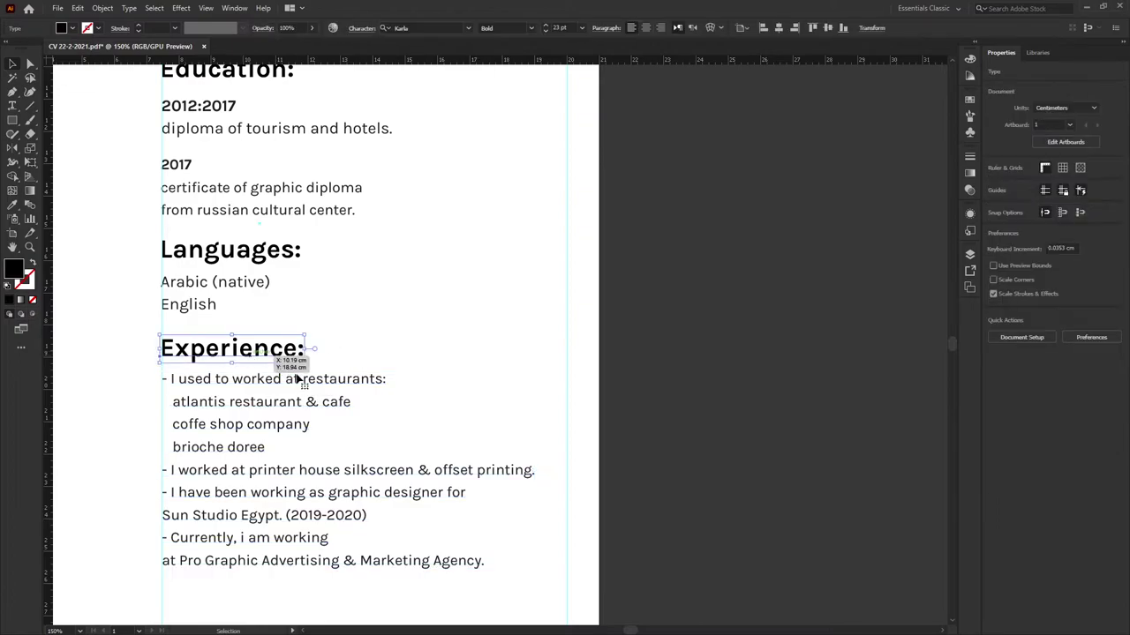
pyautogui.moveTo(280, 351); pyautogui.dragTo(269, 377)
pyautogui.click(336, 355)
pyautogui.hotkey('ctrl', '-')
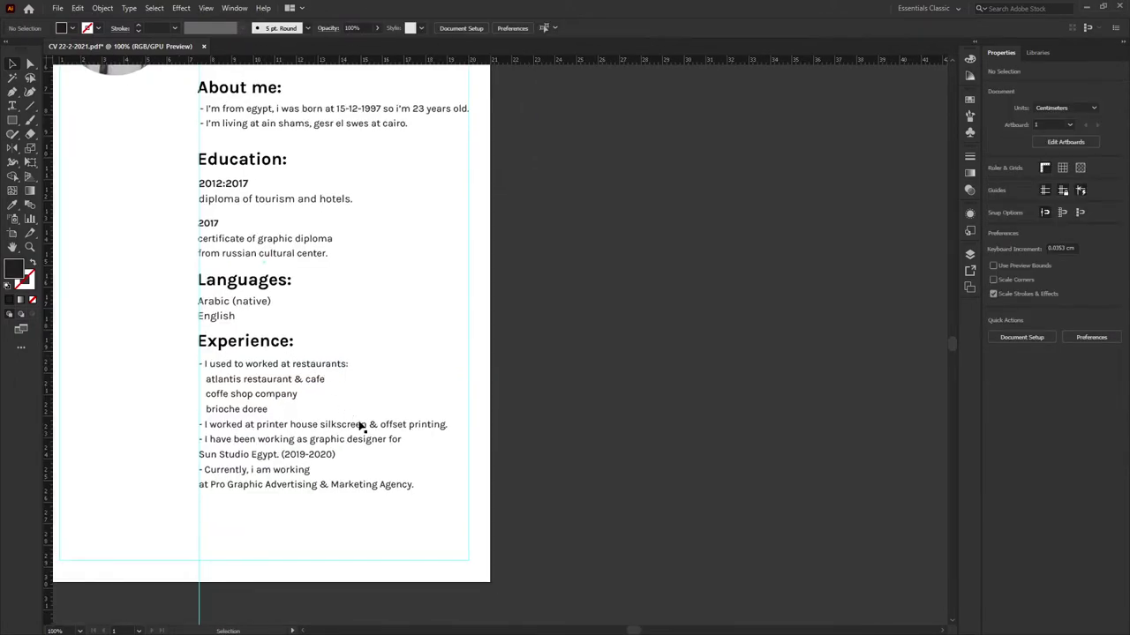
# Move the About me–Experience text block up about 0.94 cm toward the header.
pyautogui.hscroll(-2, 463, 463)
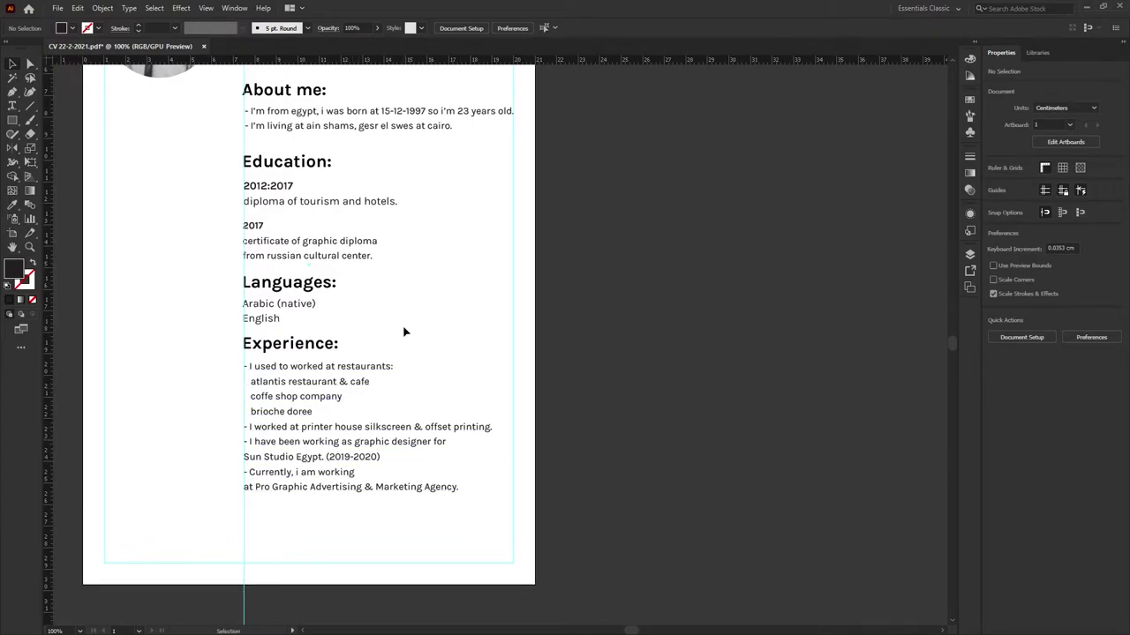
pyautogui.scroll(3, 387, 331)
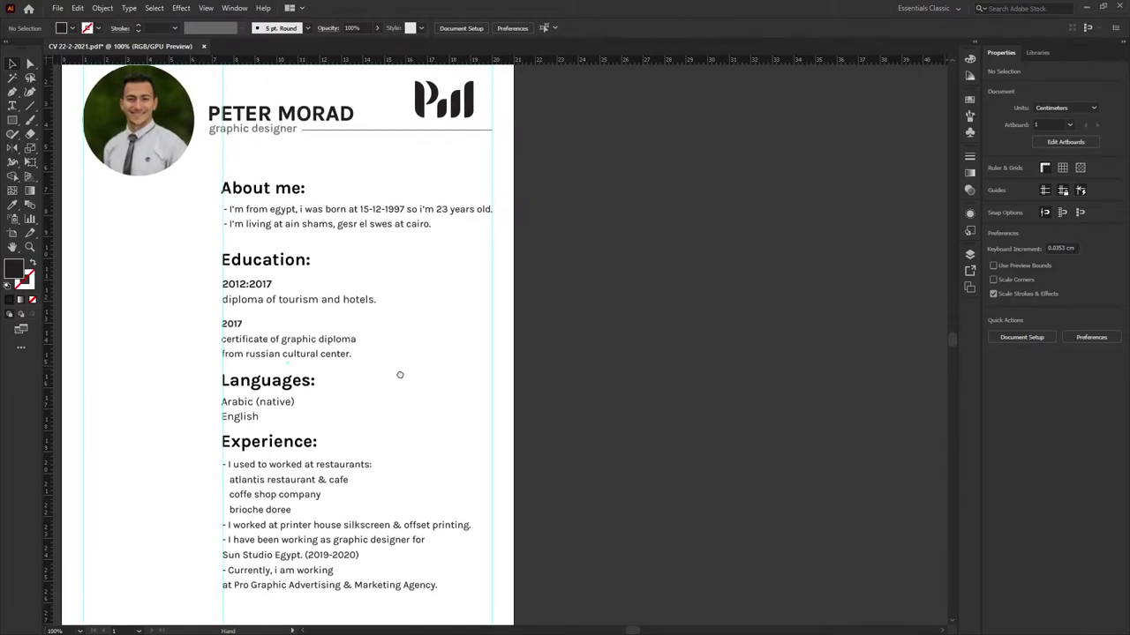
pyautogui.moveTo(304, 390); pyautogui.dragTo(304, 368)
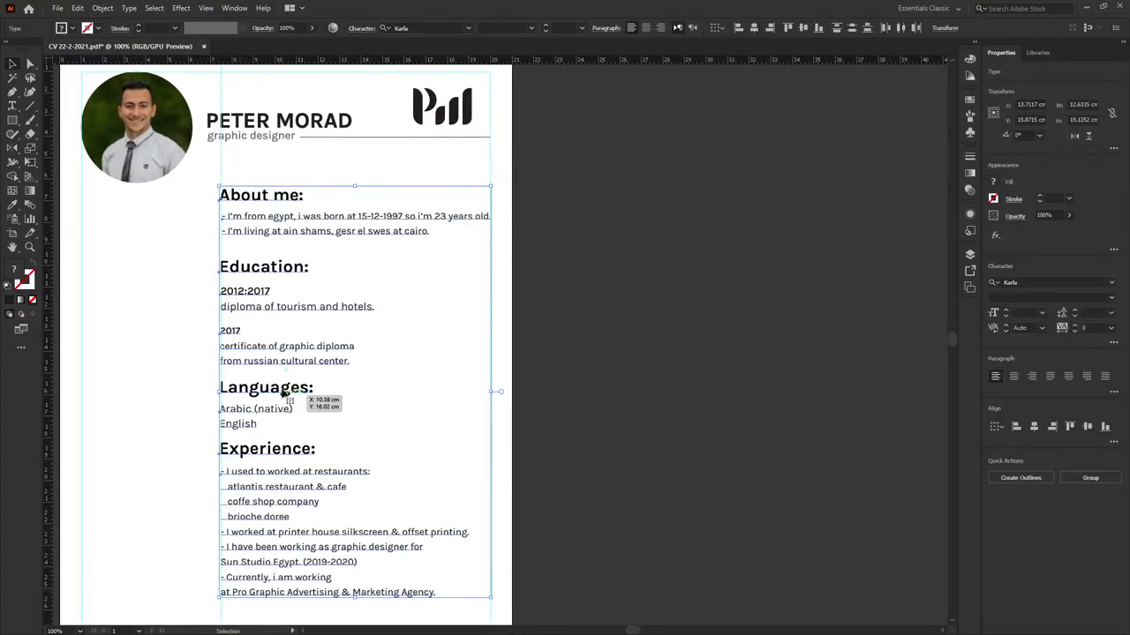
pyautogui.click(409, 436)
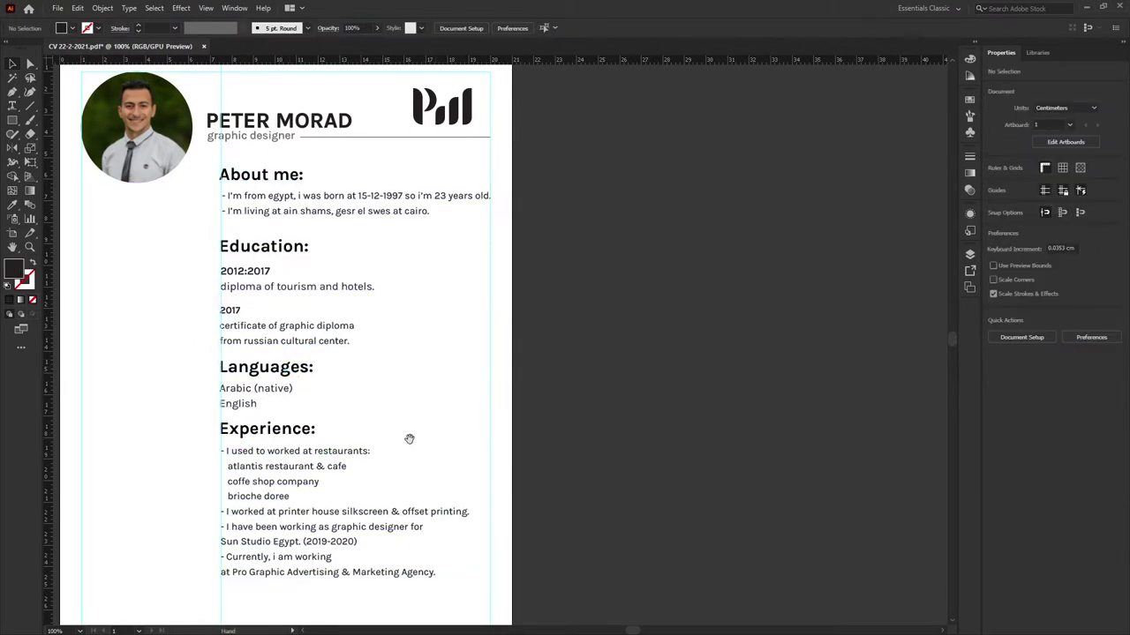
# Select the Interests text lying off the page.
pyautogui.scroll(-5, 412, 369)
pyautogui.scroll(-1, 397, 355)
pyautogui.hscroll(-1, 386, 358)
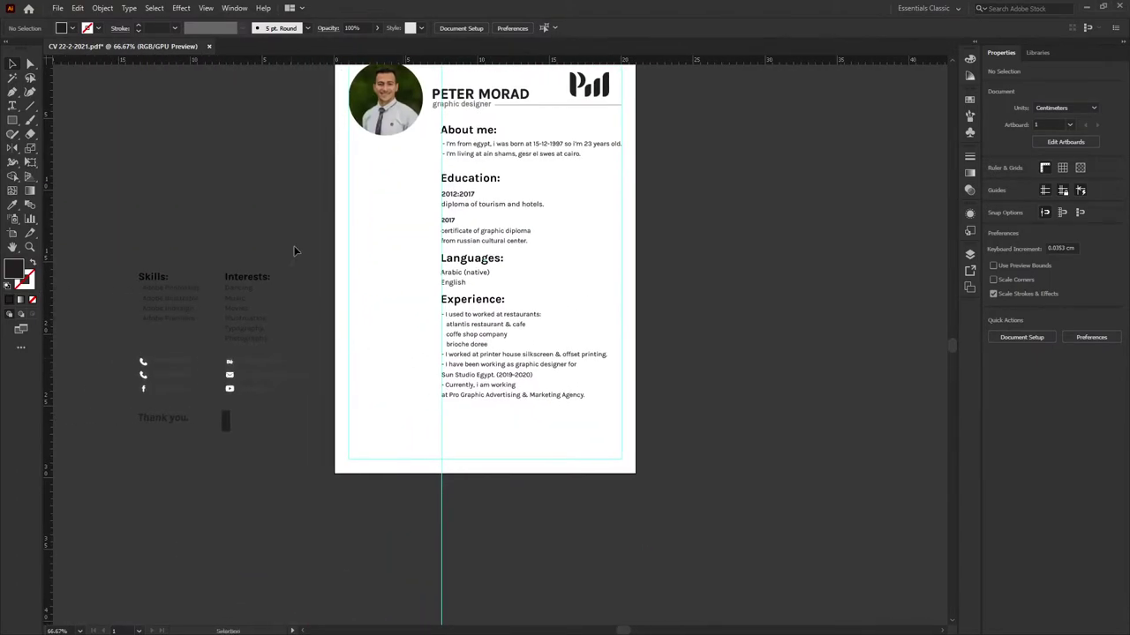
pyautogui.click(267, 291)
# Move the Interests text onto the page bottom, aligning the heading with the left edge.
pyautogui.moveTo(268, 296)
pyautogui.mouseDown()
pyautogui.moveTo(488, 441)
pyautogui.moveTo(372, 432)
pyautogui.mouseUp()
pyautogui.scroll(1, 449, 404)
pyautogui.scroll(1, 449, 403)
pyautogui.scroll(4, 416, 429)
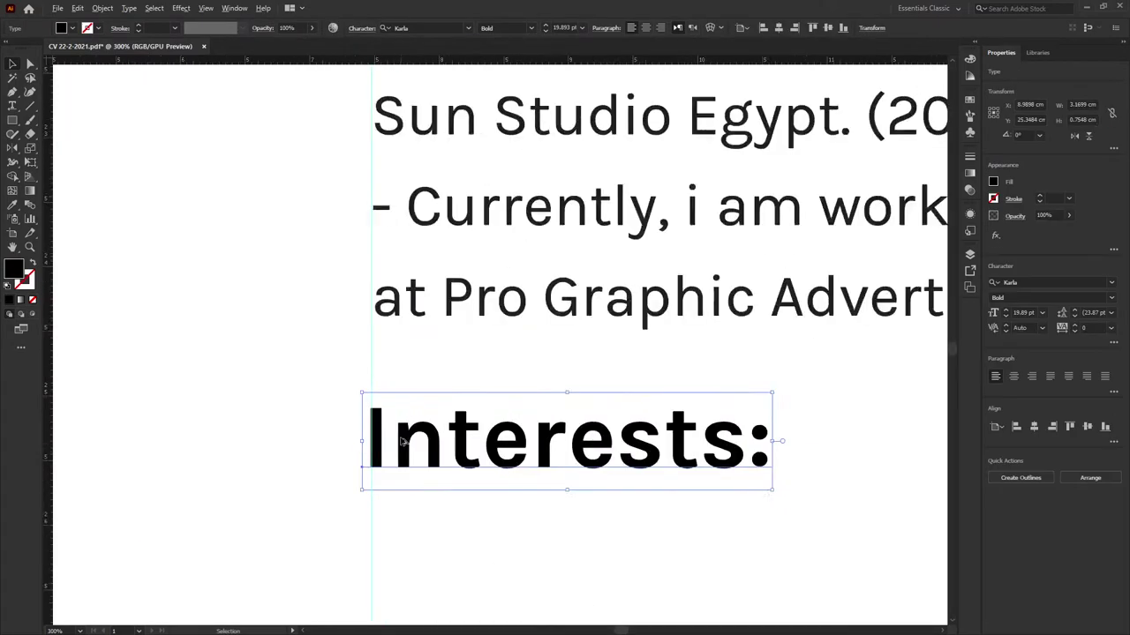
pyautogui.scroll(1, 380, 431)
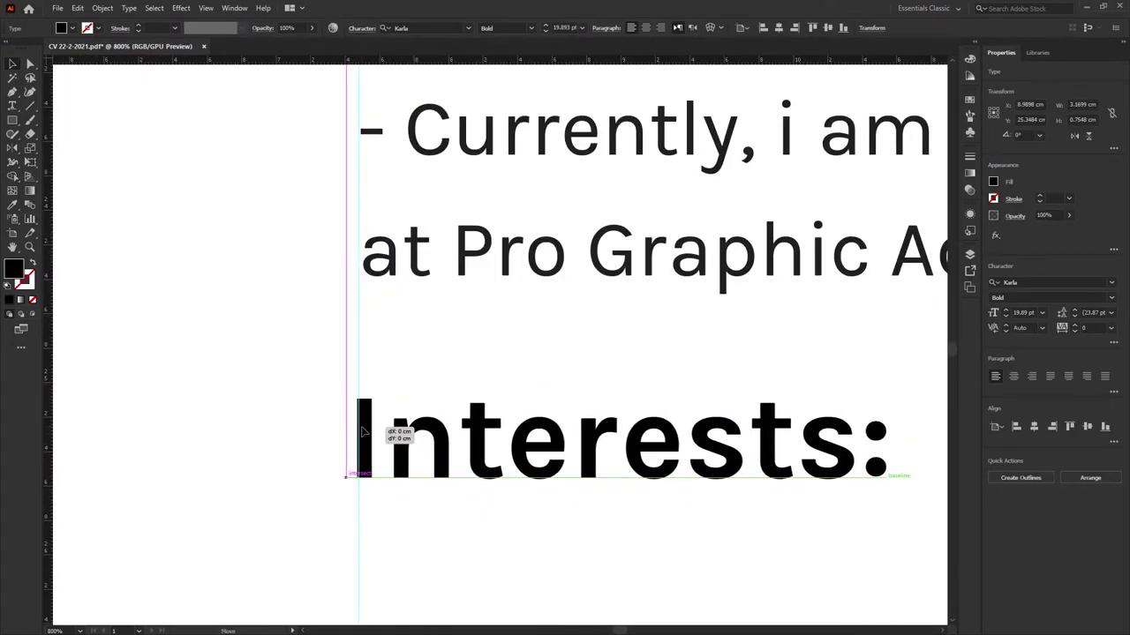
pyautogui.moveTo(372, 431); pyautogui.dragTo(358, 432)
pyautogui.scroll(-2, 380, 420)
pyautogui.scroll(-4, 380, 421)
# Match the Interests heading to the Experience heading style and place the list beneath it.
pyautogui.press('i')
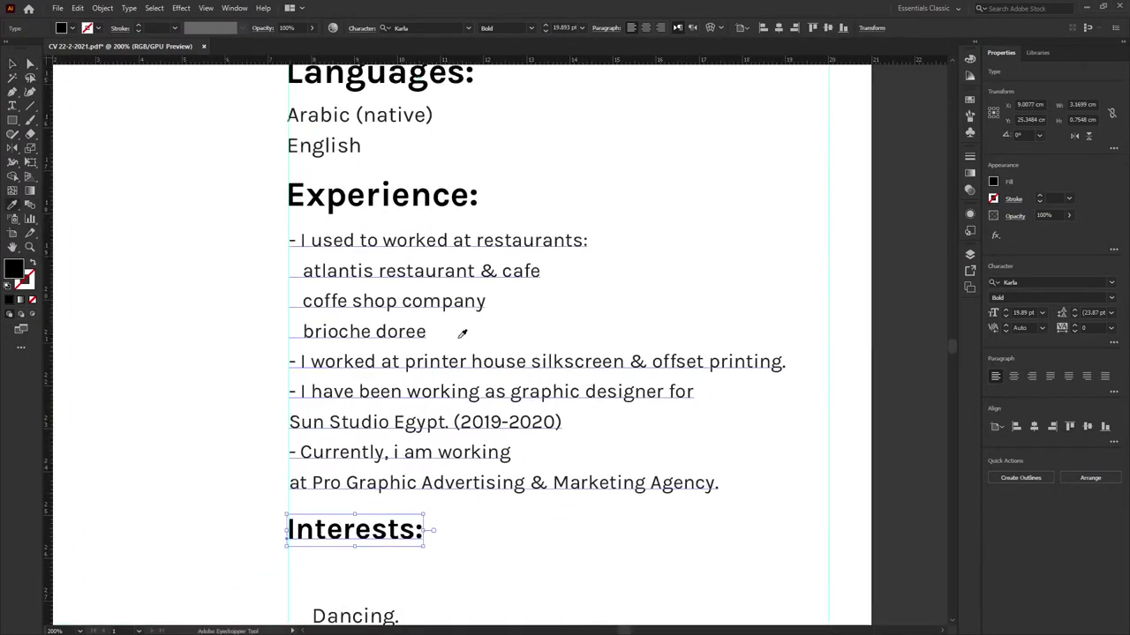
pyautogui.click(459, 194)
pyautogui.press('v')
pyautogui.scroll(-1, 497, 530)
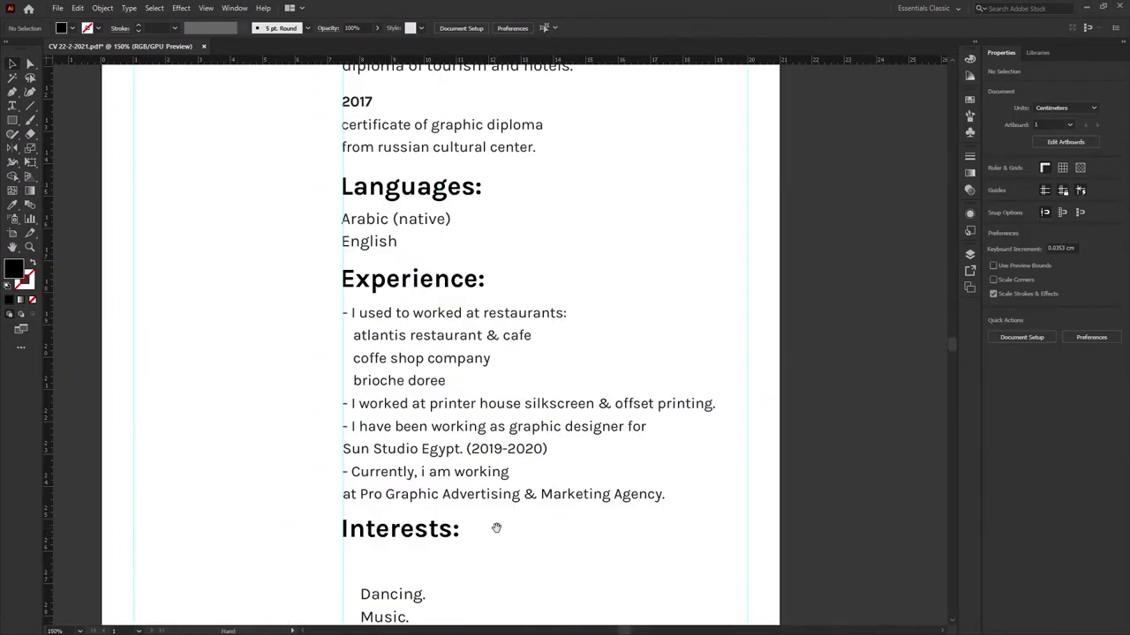
pyautogui.scroll(-2, 507, 522)
pyautogui.click(320, 518)
pyautogui.moveTo(321, 518)
pyautogui.mouseDown()
pyautogui.moveTo(285, 492)
pyautogui.moveTo(288, 579)
pyautogui.mouseUp()
# Trim the first Interests list to Dancing, Music and Movies.
pyautogui.doubleClick(300, 504)
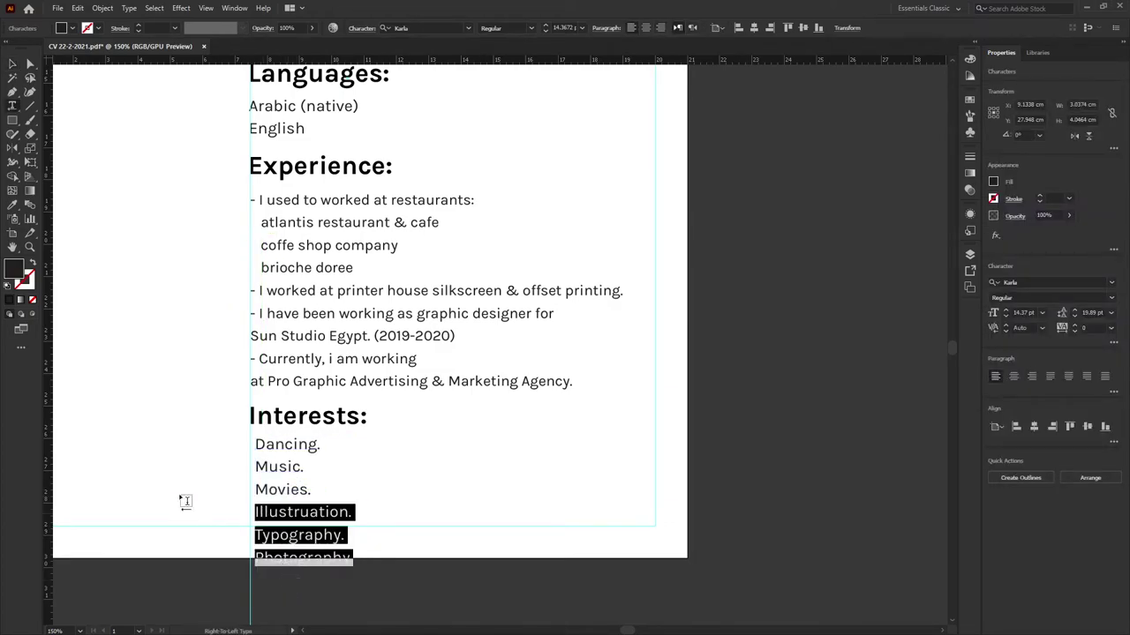
pyautogui.press('Delete')
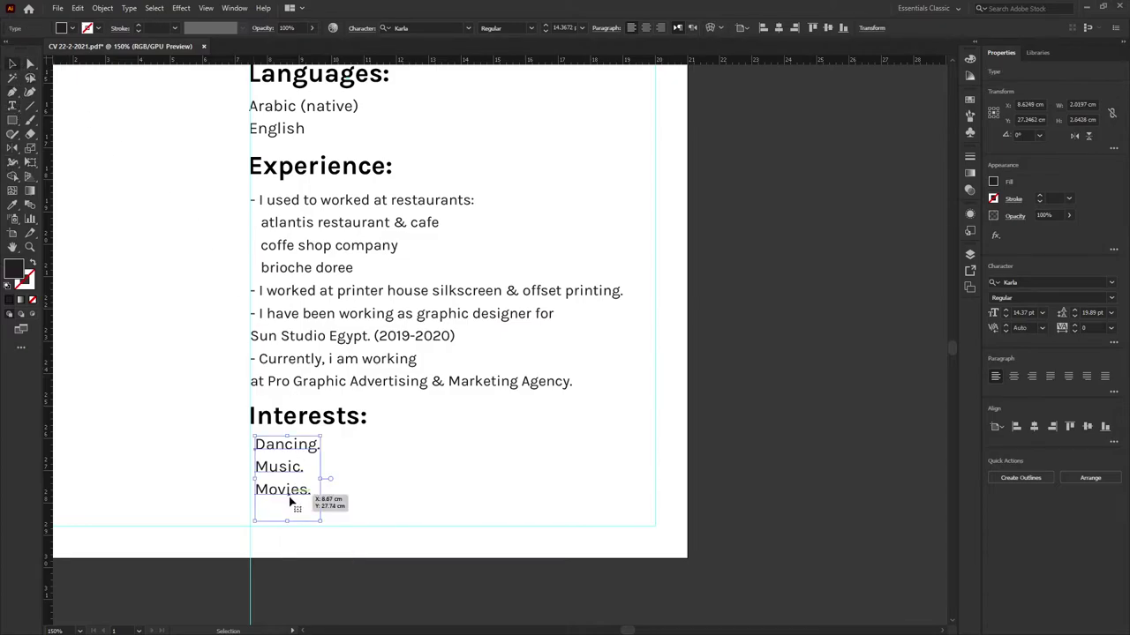
pyautogui.click(310, 490)
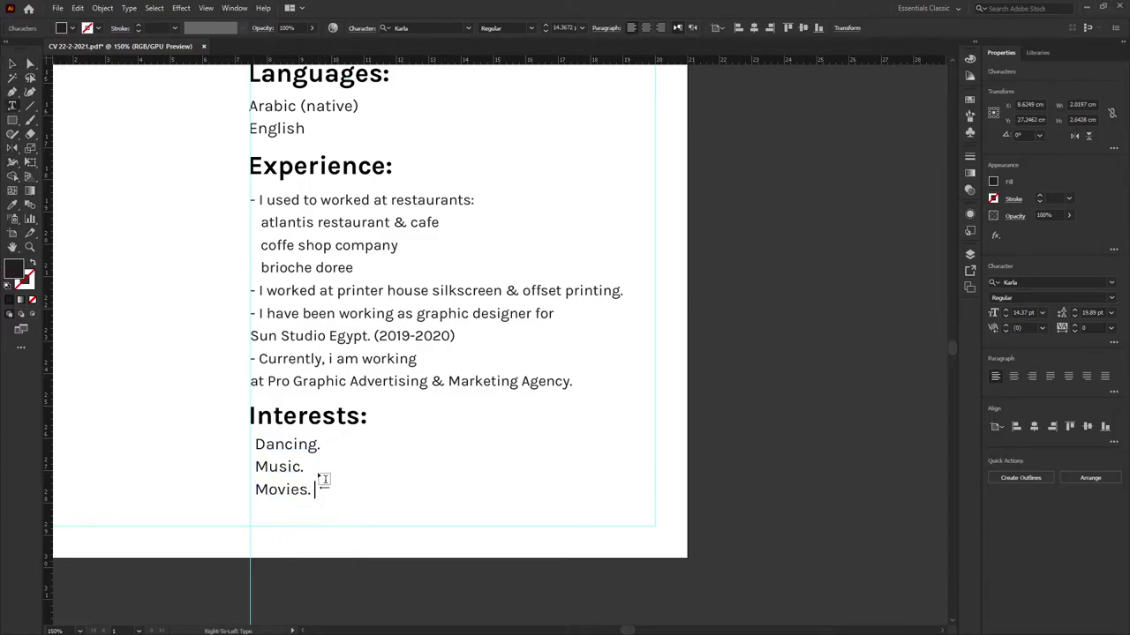
pyautogui.click(13, 64)
pyautogui.click(411, 469)
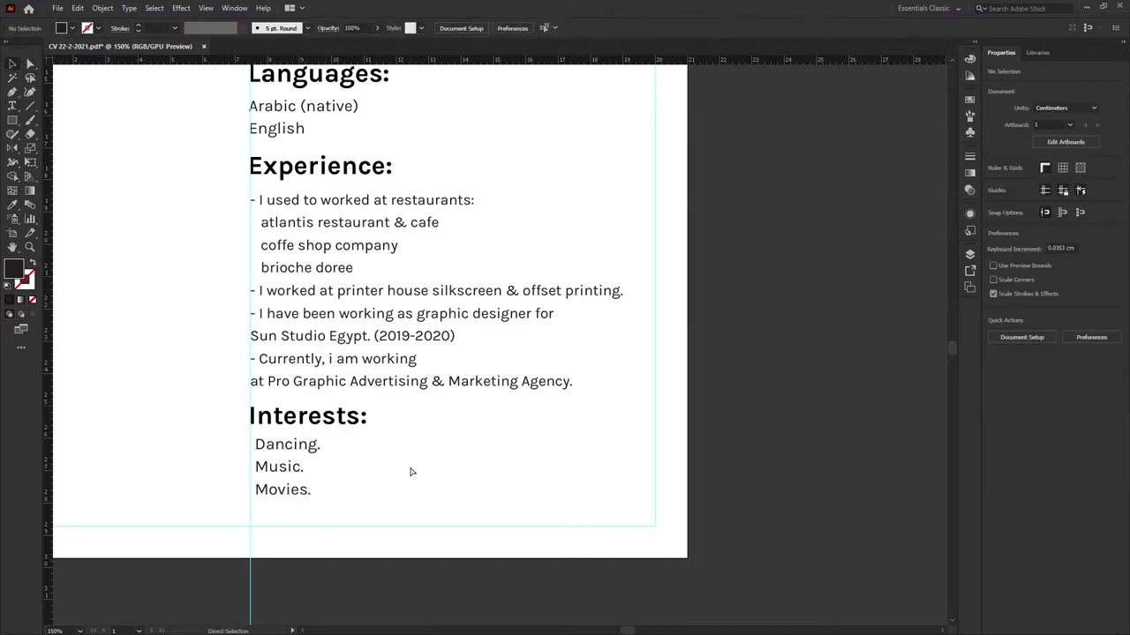
# Place the Illustration, Typography, Photography column beside the first and top-align both columns.
pyautogui.moveTo(507, 349); pyautogui.dragTo(450, 465)
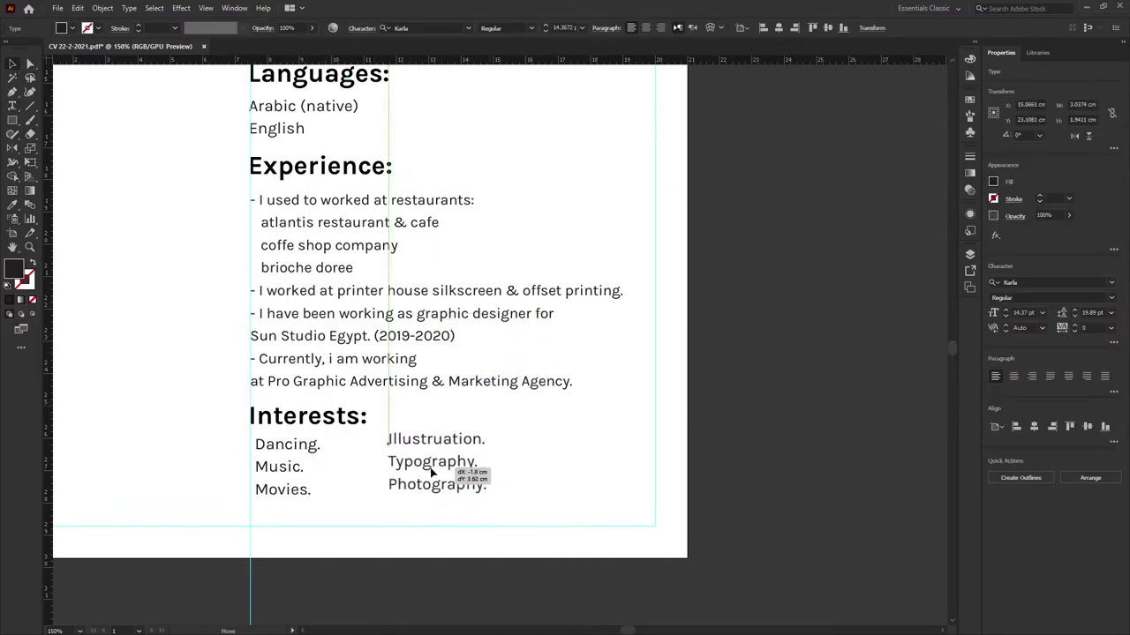
pyautogui.keyDown('shift'); pyautogui.click(287, 450); pyautogui.keyUp('shift')
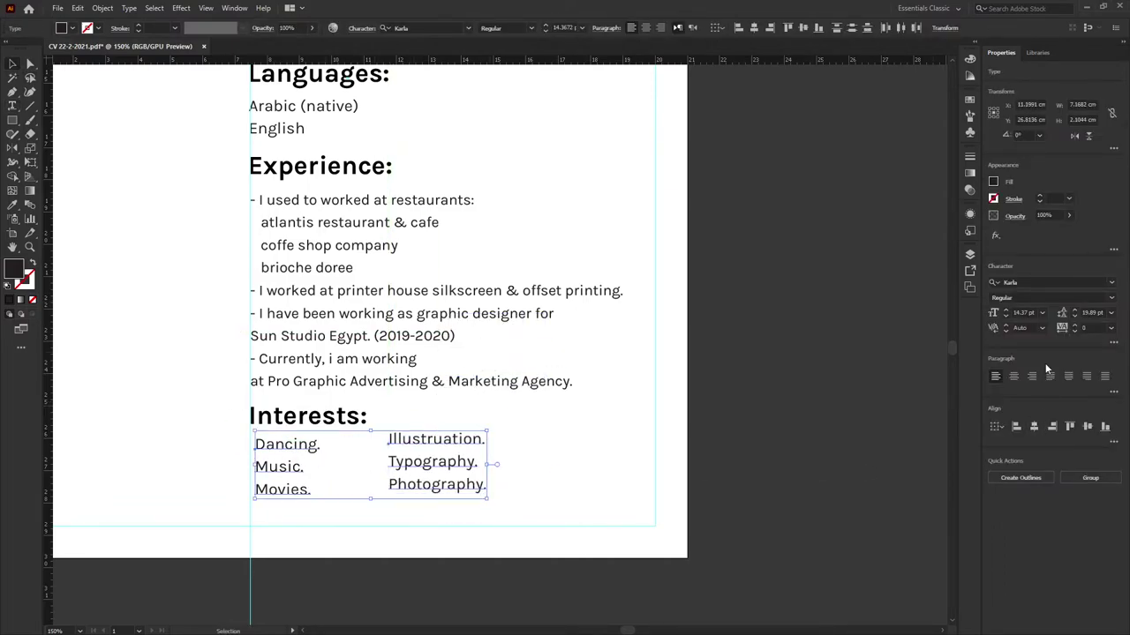
pyautogui.click(1069, 427)
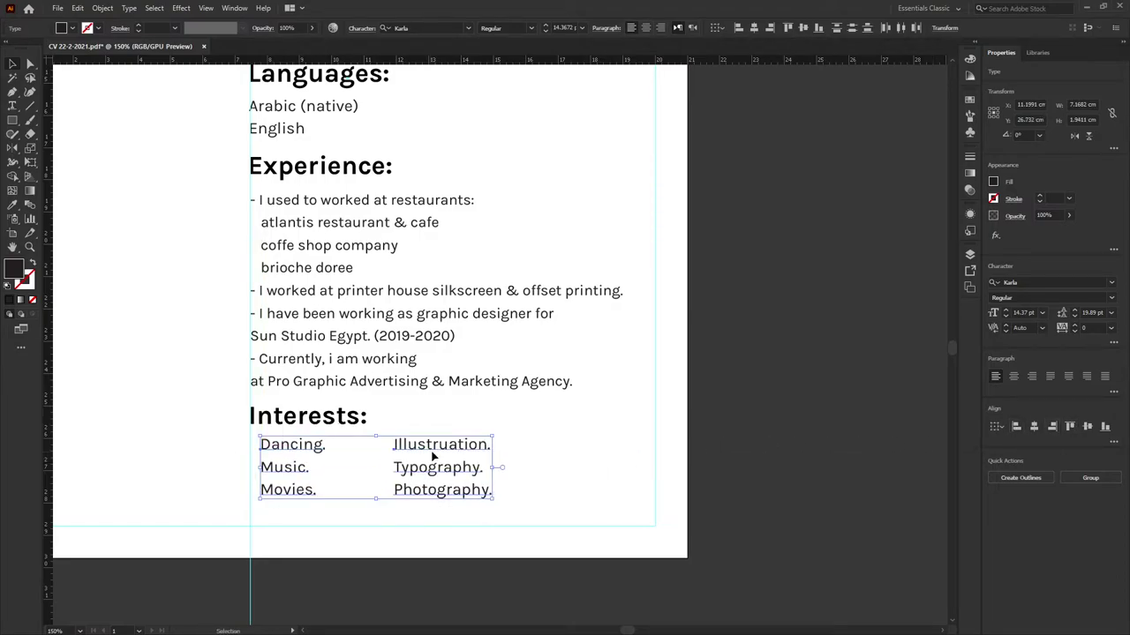
pyautogui.scroll(2, 293, 433)
pyautogui.moveTo(314, 469); pyautogui.dragTo(292, 470)
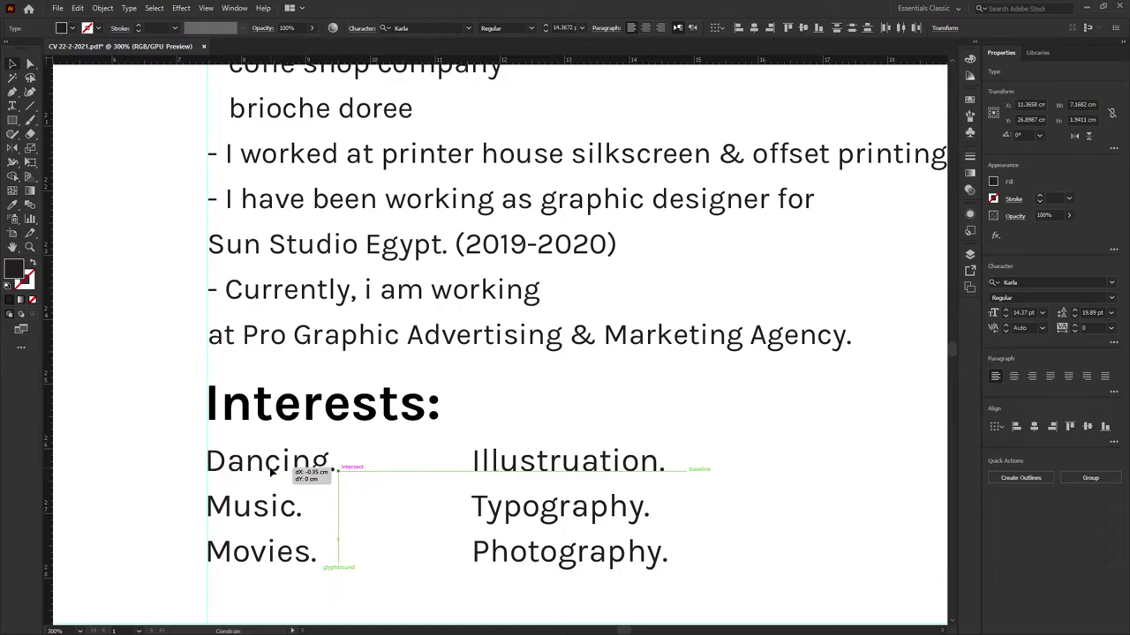
pyautogui.click(722, 465)
# Adjust the Illustration column's horizontal spacing and view the whole CV page.
pyautogui.scroll(-2, 656, 411)
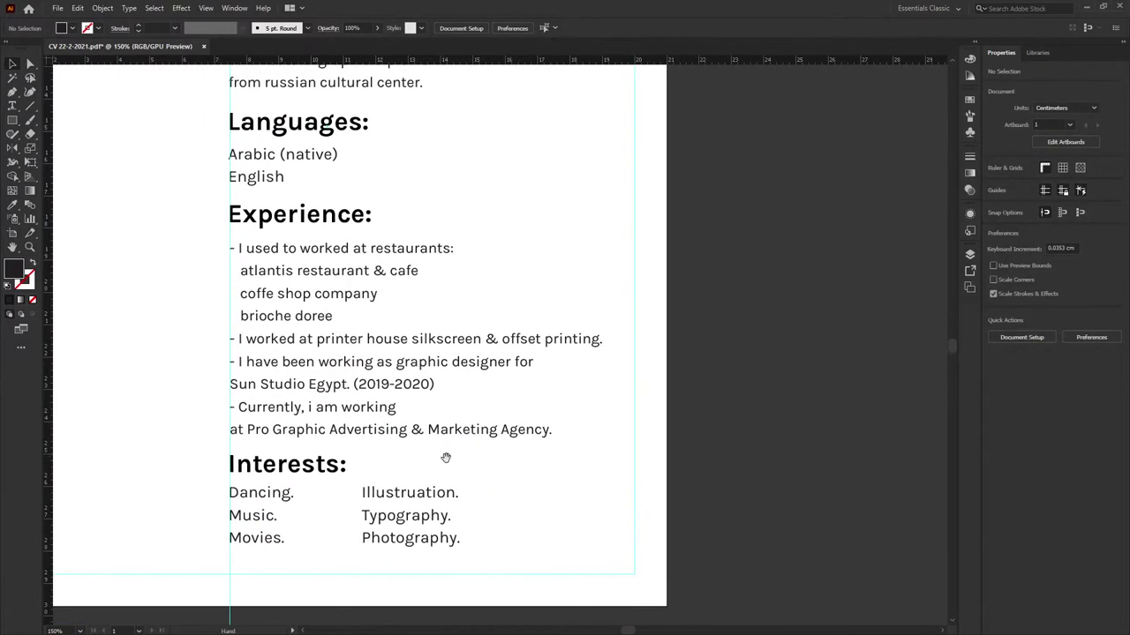
pyautogui.moveTo(432, 530)
pyautogui.mouseDown()
pyautogui.moveTo(413, 528)
pyautogui.moveTo(446, 528)
pyautogui.mouseUp()
pyautogui.scroll(-1, 494, 528)
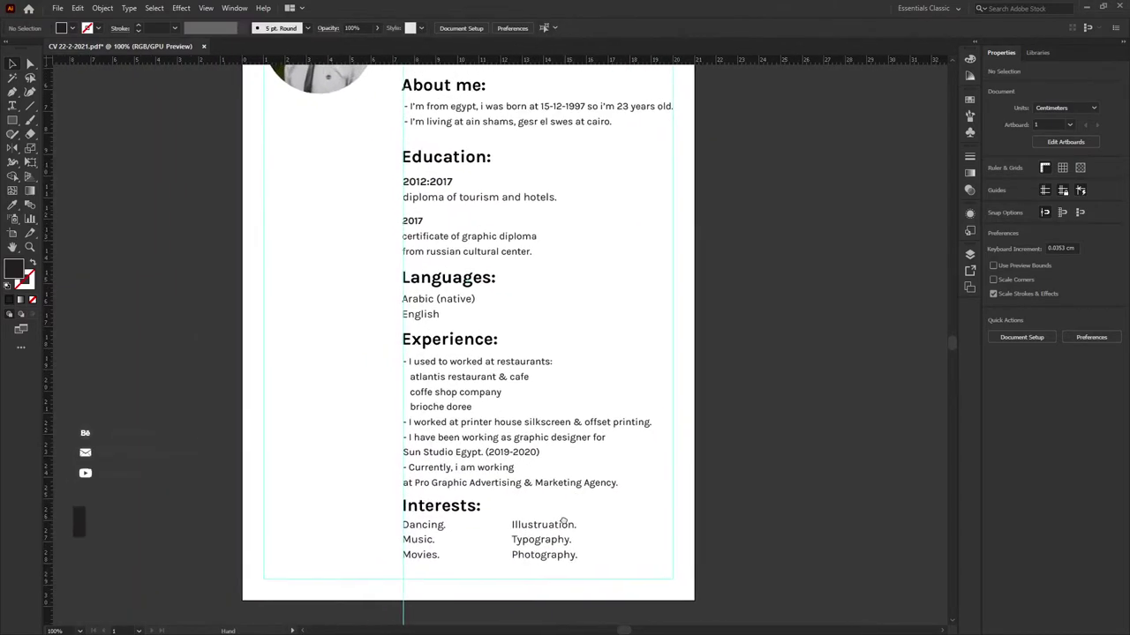
pyautogui.moveTo(563, 522); pyautogui.dragTo(603, 575)
pyautogui.scroll(-1, 476, 495)
pyautogui.moveTo(318, 434); pyautogui.dragTo(429, 433)
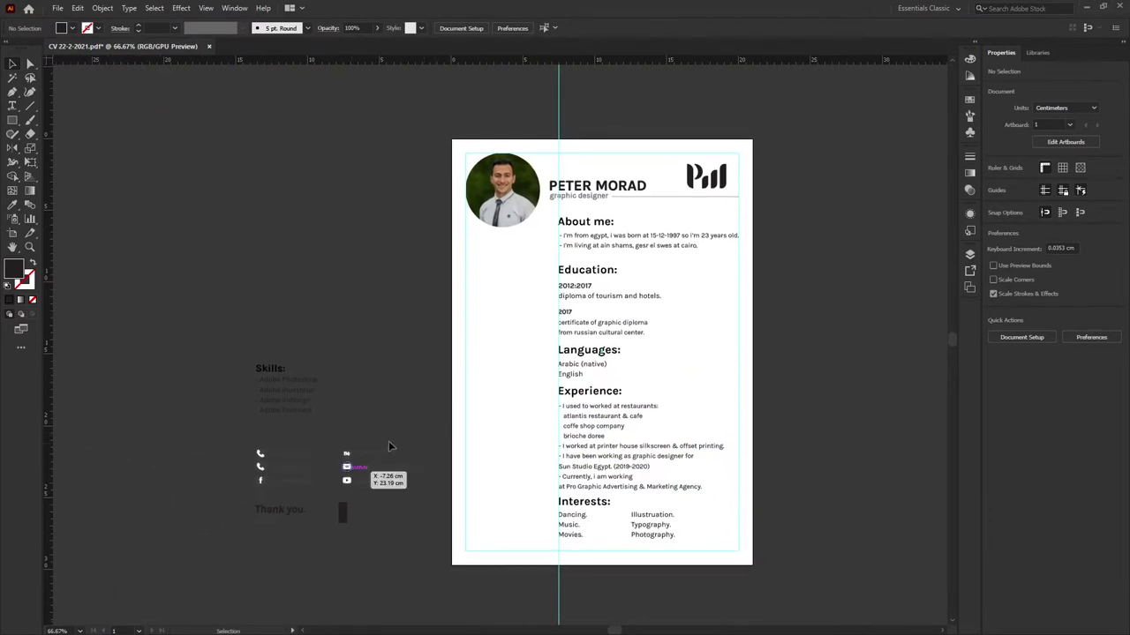
# Create a left-aligned 'Contact' text heading beside the page.
pyautogui.press('t')
pyautogui.click(486, 334)
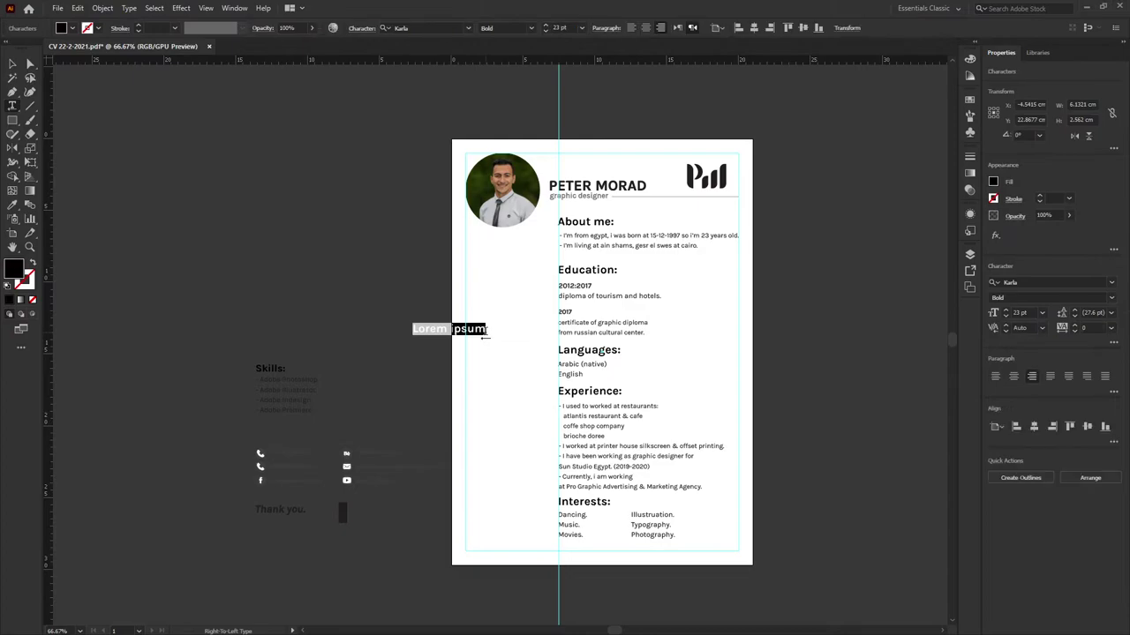
pyautogui.write('Contac')
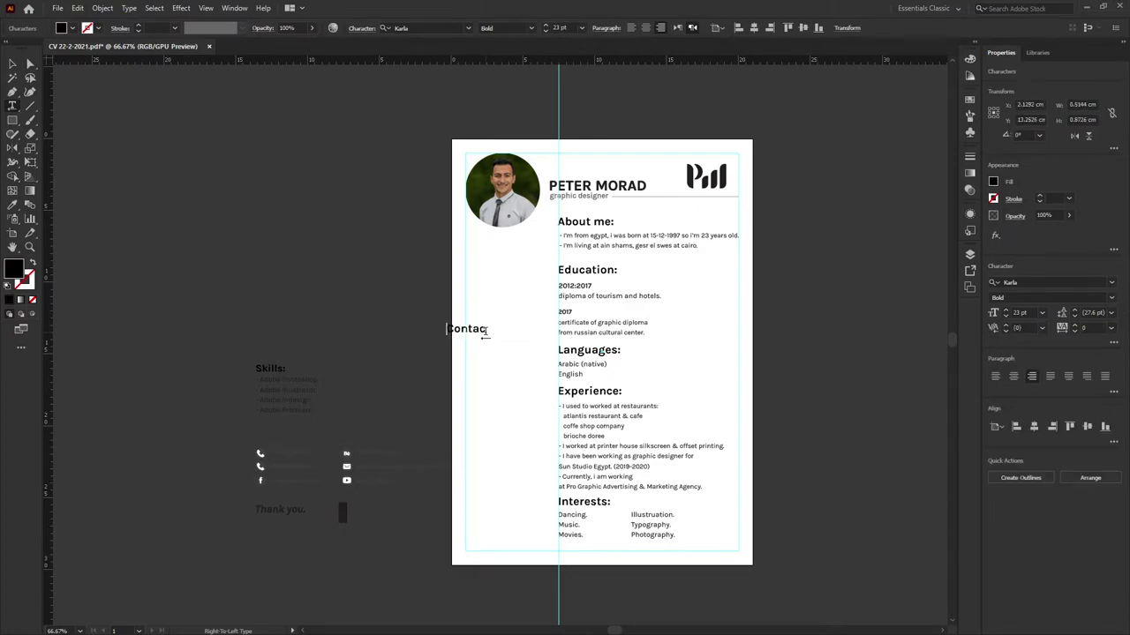
pyautogui.write('t')
pyautogui.click(11, 66)
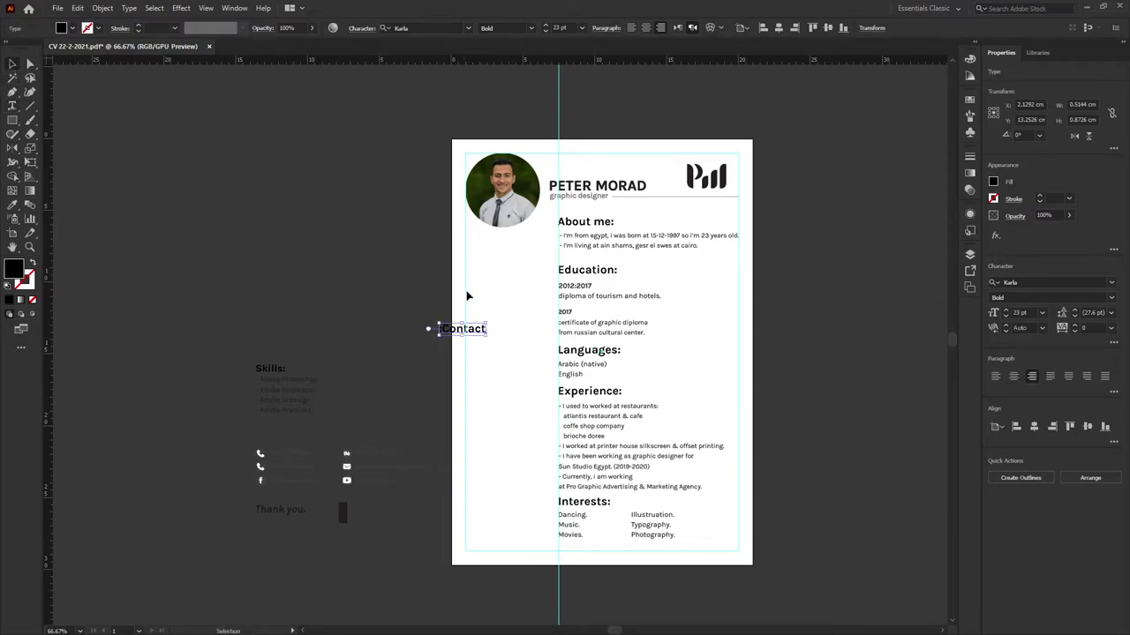
pyautogui.hotkey('ctrl', '+')
pyautogui.hotkey('ctrl', '+')
pyautogui.hotkey('ctrl', '+')
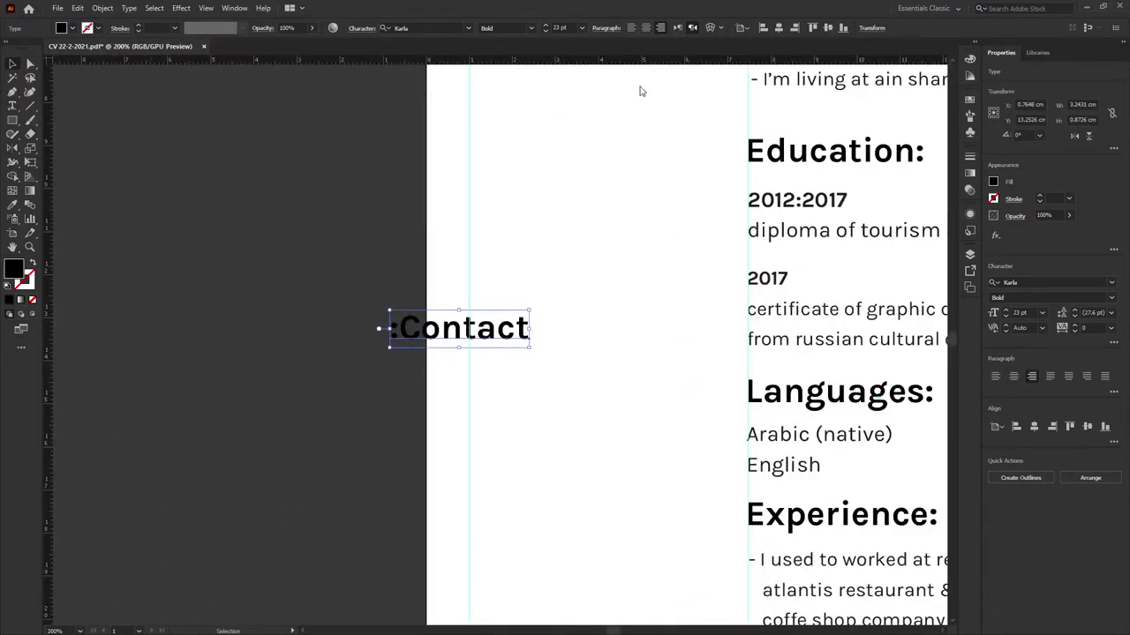
pyautogui.hotkey('ctrl', 'shift', 'l')
pyautogui.click(619, 105)
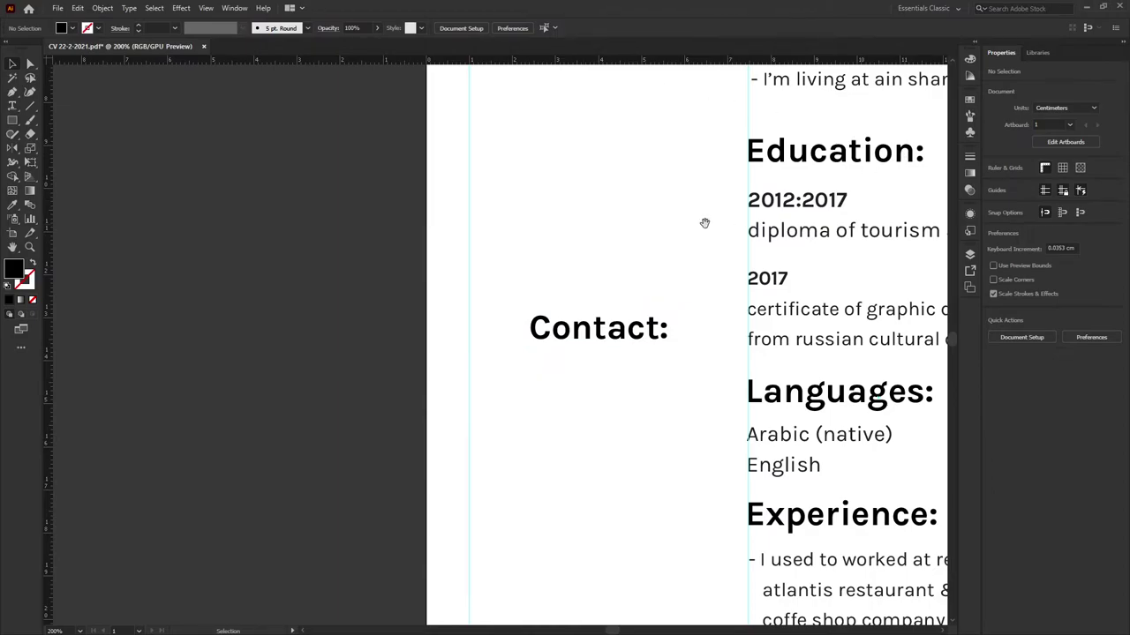
# Position the Contact heading just below the circular portrait in the left column.
pyautogui.moveTo(704, 222); pyautogui.dragTo(624, 345)
pyautogui.moveTo(561, 458); pyautogui.dragTo(514, 216)
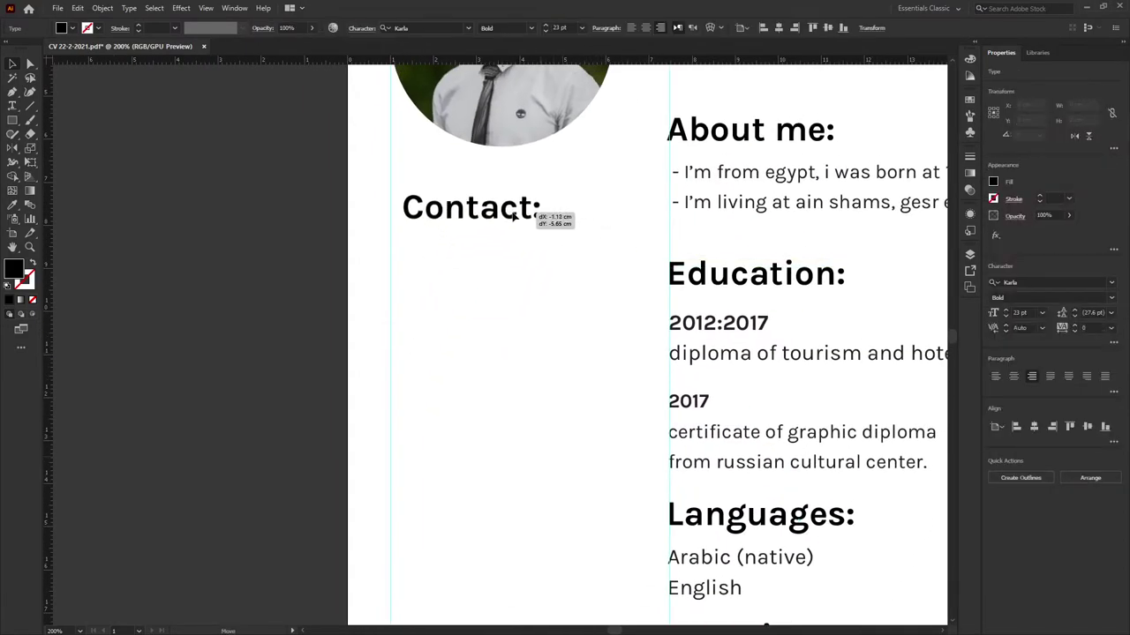
pyautogui.moveTo(514, 216); pyautogui.dragTo(509, 214)
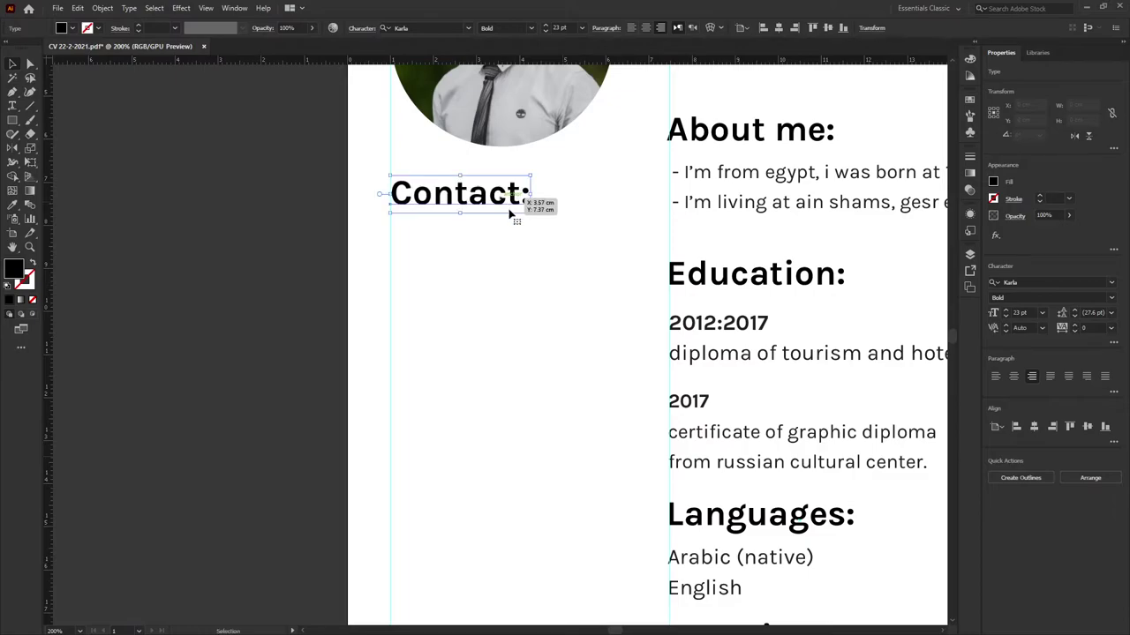
pyautogui.click(510, 215)
pyautogui.scroll(-2, 530, 229)
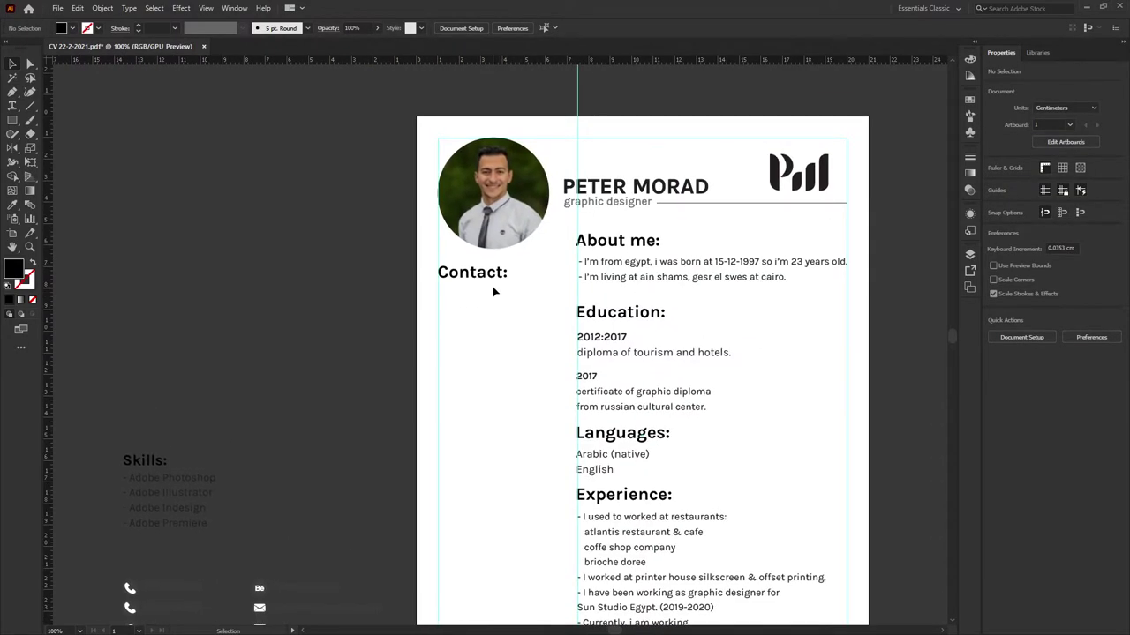
pyautogui.scroll(-1, 489, 309)
pyautogui.scroll(-1, 484, 323)
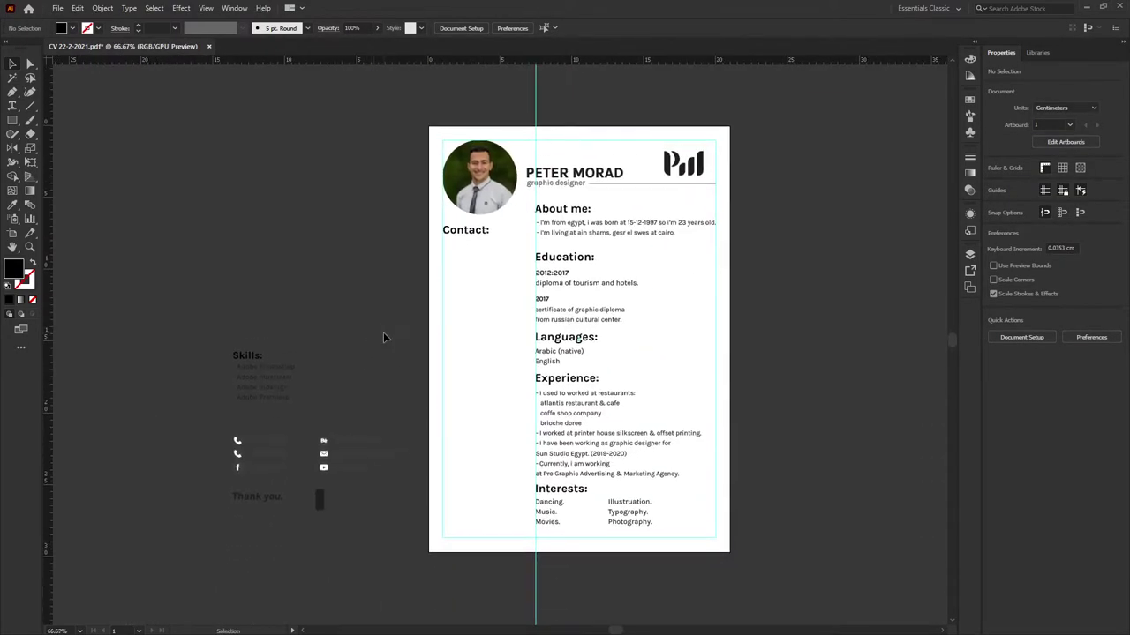
pyautogui.press('p')
pyautogui.scroll(1, 521, 212)
# Draw a vertical divider beside the sections using the header line's stroke style.
pyautogui.scroll(1, 510, 208)
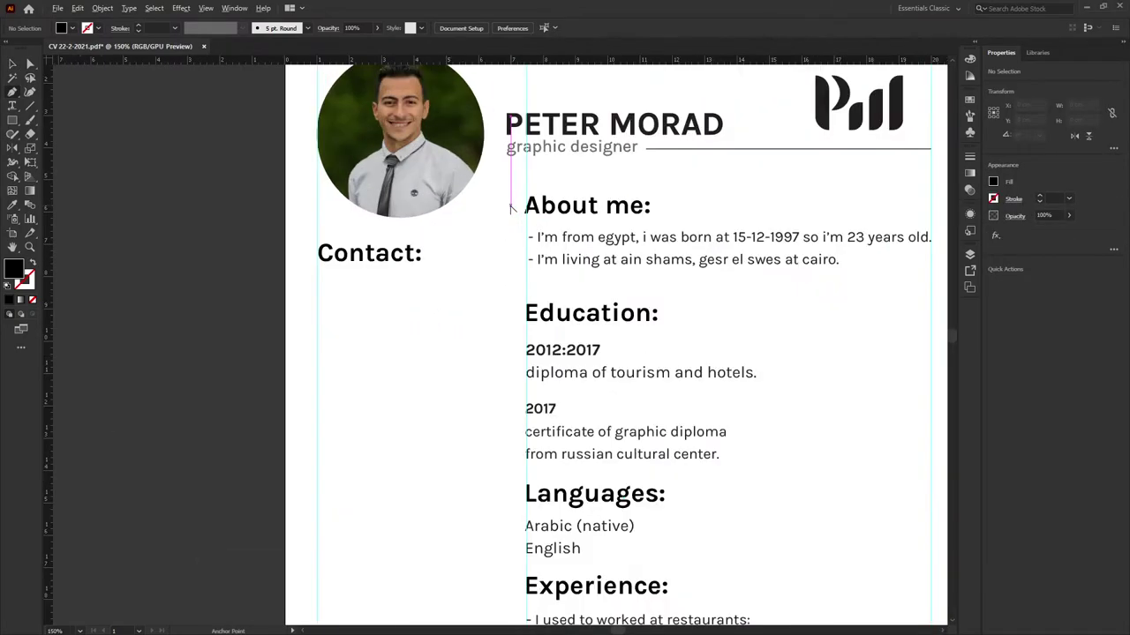
pyautogui.press('p')
pyautogui.click(506, 177)
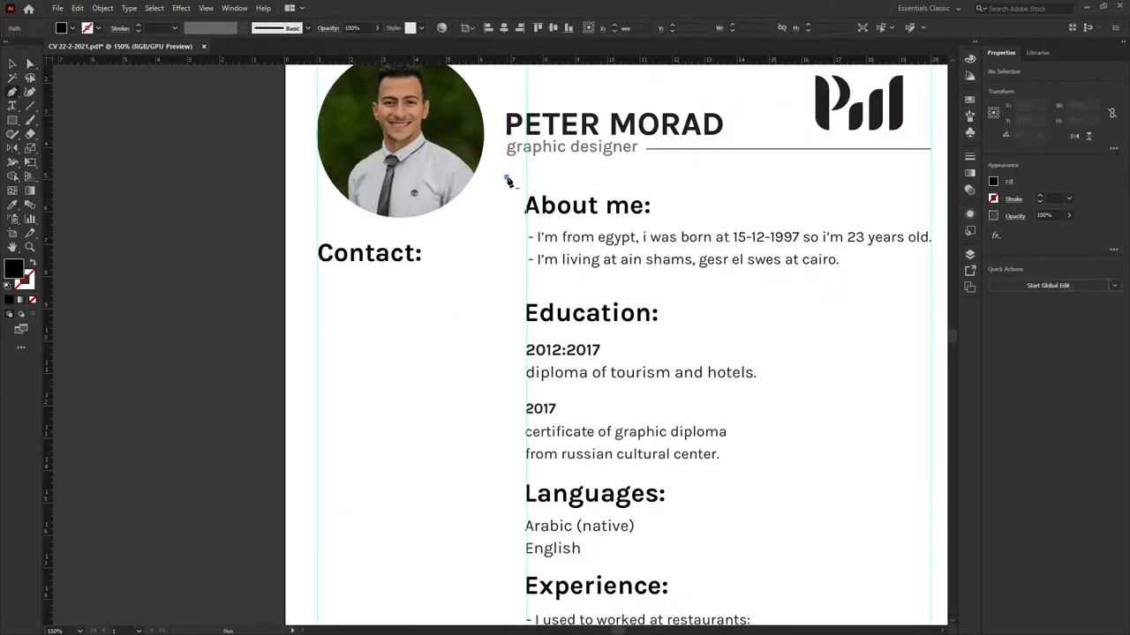
pyautogui.keyDown('shift'); pyautogui.click(516, 459); pyautogui.keyUp('shift')
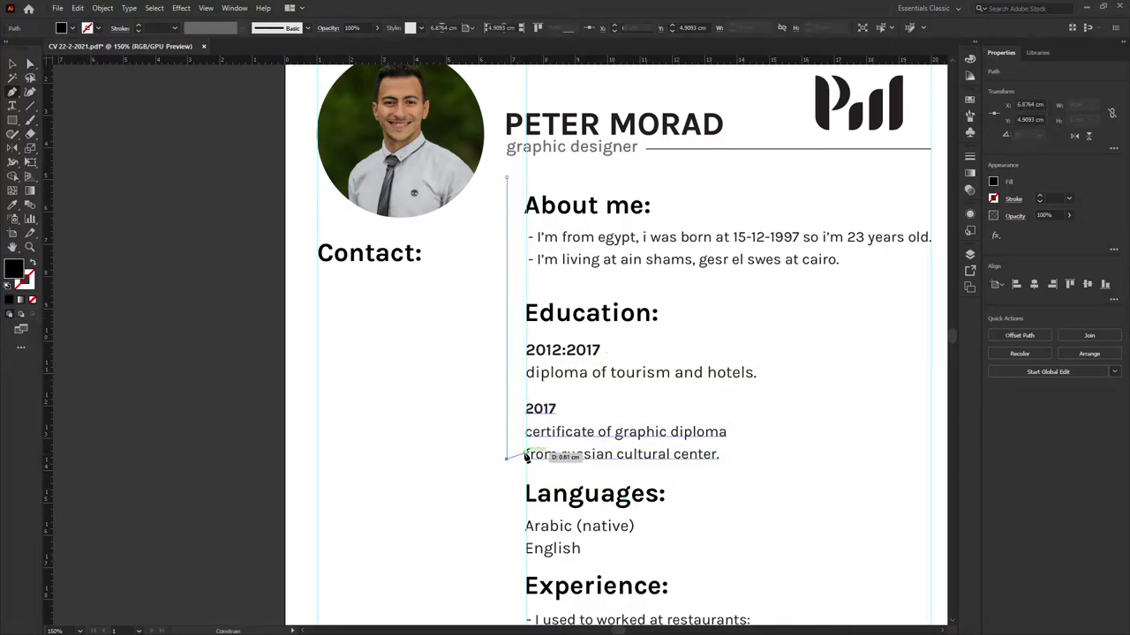
pyautogui.press('i')
pyautogui.click(752, 150)
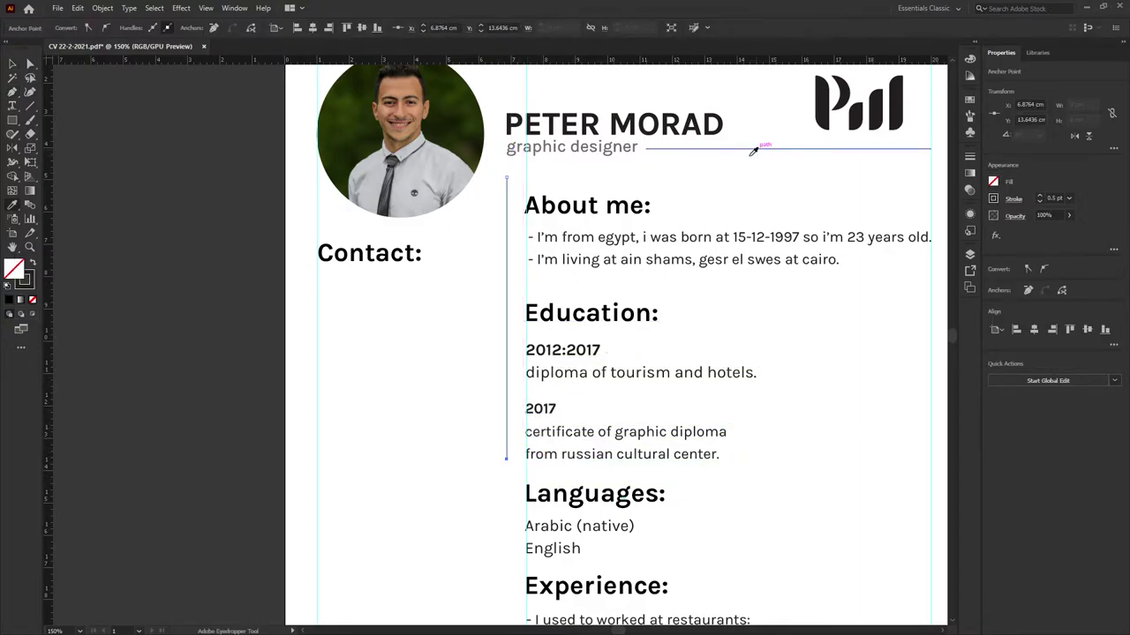
pyautogui.press('v')
pyautogui.hscroll(5, 517, 252)
pyautogui.scroll(1, 517, 253)
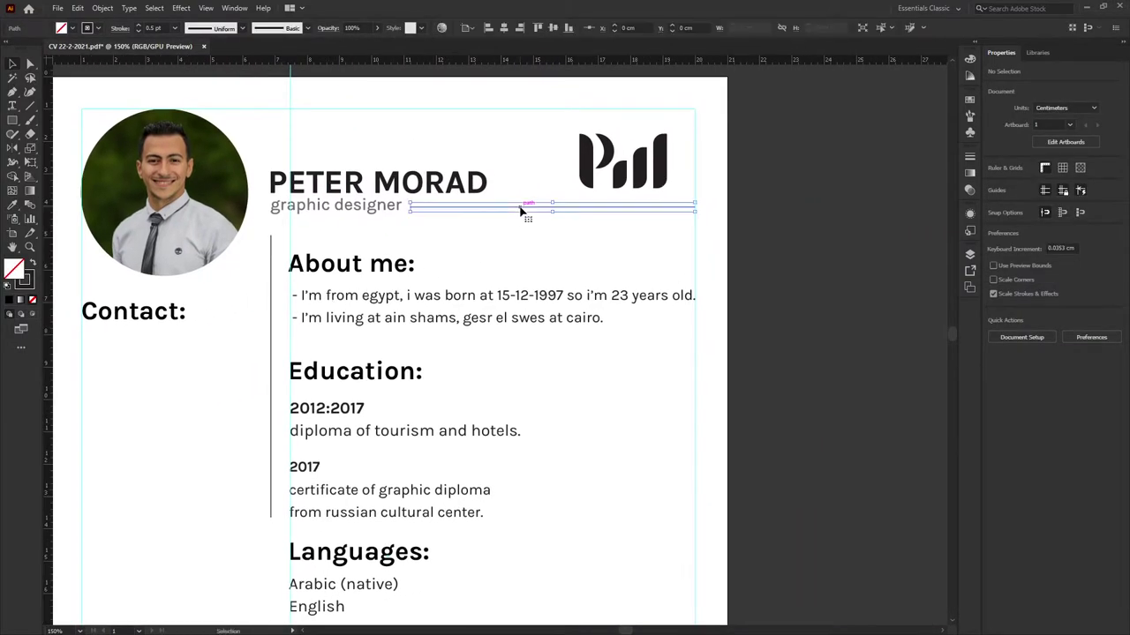
# Copy the header rule down to About me: and shorten it to start after the heading.
pyautogui.moveTo(520, 210); pyautogui.dragTo(536, 270)
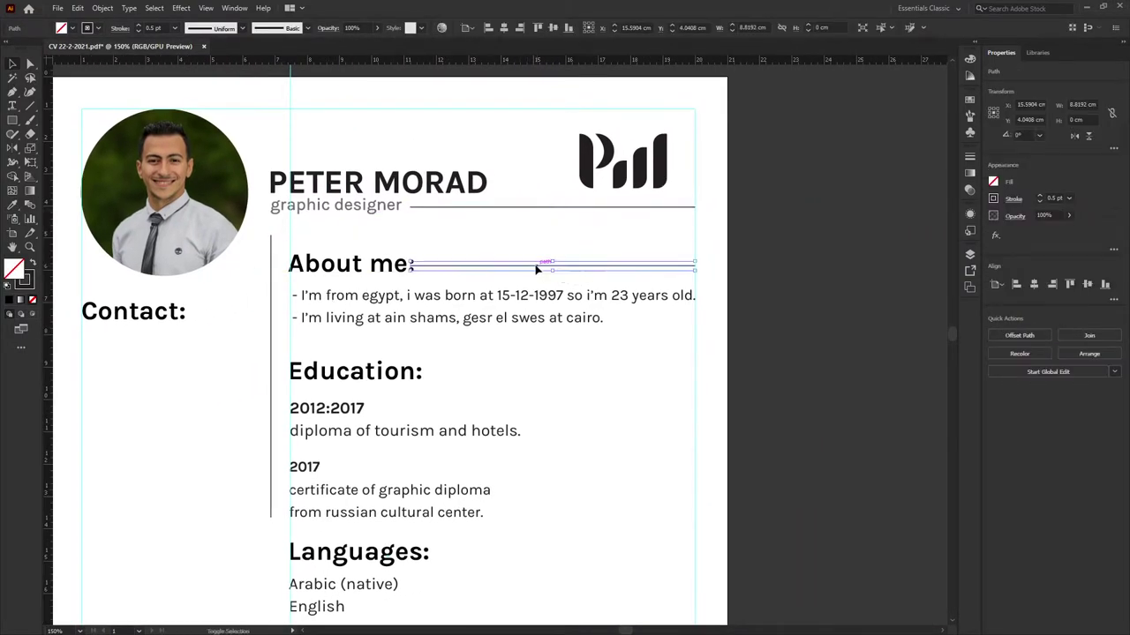
pyautogui.keyDown('alt'); pyautogui.scroll(5, 408, 264); pyautogui.keyUp('alt')
pyautogui.press('a')
pyautogui.moveTo(406, 267); pyautogui.dragTo(418, 277)
pyautogui.keyDown('alt'); pyautogui.scroll(-5, 418, 277); pyautogui.keyUp('alt')
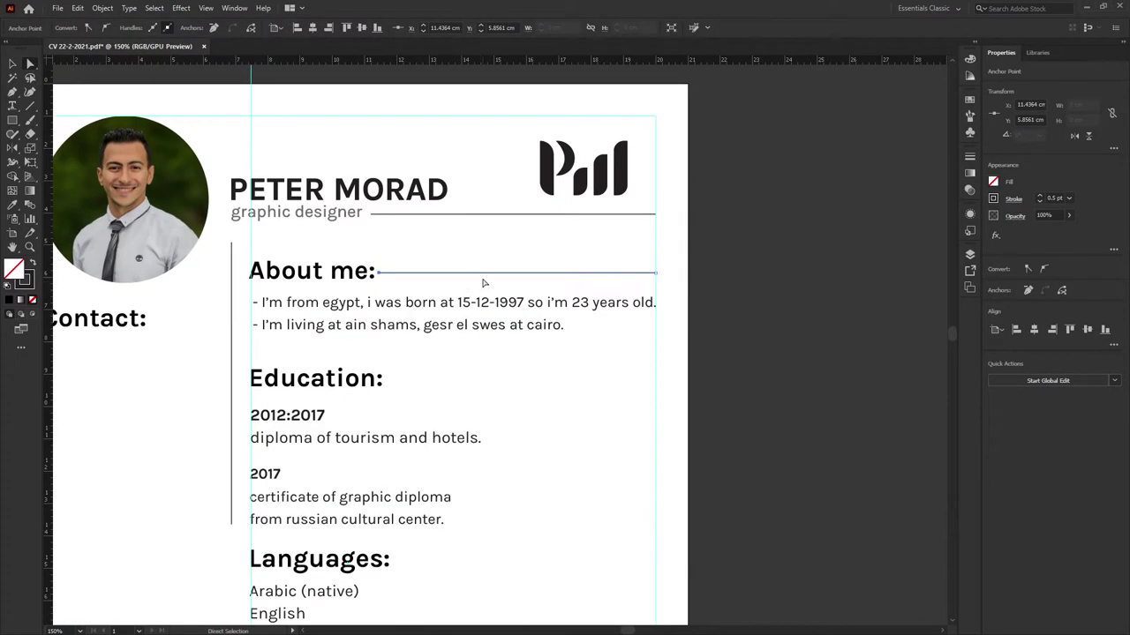
# Add a rule copy beside the Education heading, starting after its text.
pyautogui.moveTo(486, 276); pyautogui.dragTo(506, 384)
pyautogui.keyDown('alt'); pyautogui.scroll(5, 389, 381); pyautogui.keyUp('alt')
pyautogui.moveTo(363, 419); pyautogui.dragTo(378, 420)
pyautogui.keyDown('alt'); pyautogui.scroll(-5, 378, 420); pyautogui.keyUp('alt')
pyautogui.click(557, 444)
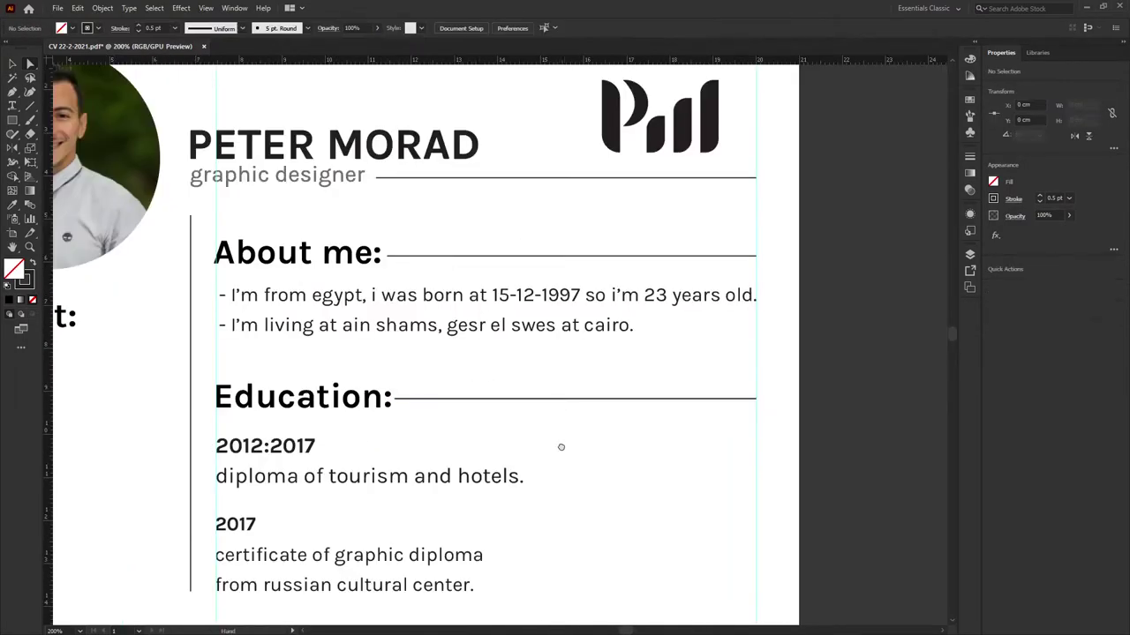
pyautogui.keyDown('alt'); pyautogui.scroll(2, 429, 278); pyautogui.keyUp('alt')
# Add a divider copy beside Languages: with its left end lined up to the heading.
pyautogui.moveTo(487, 232); pyautogui.dragTo(530, 475)
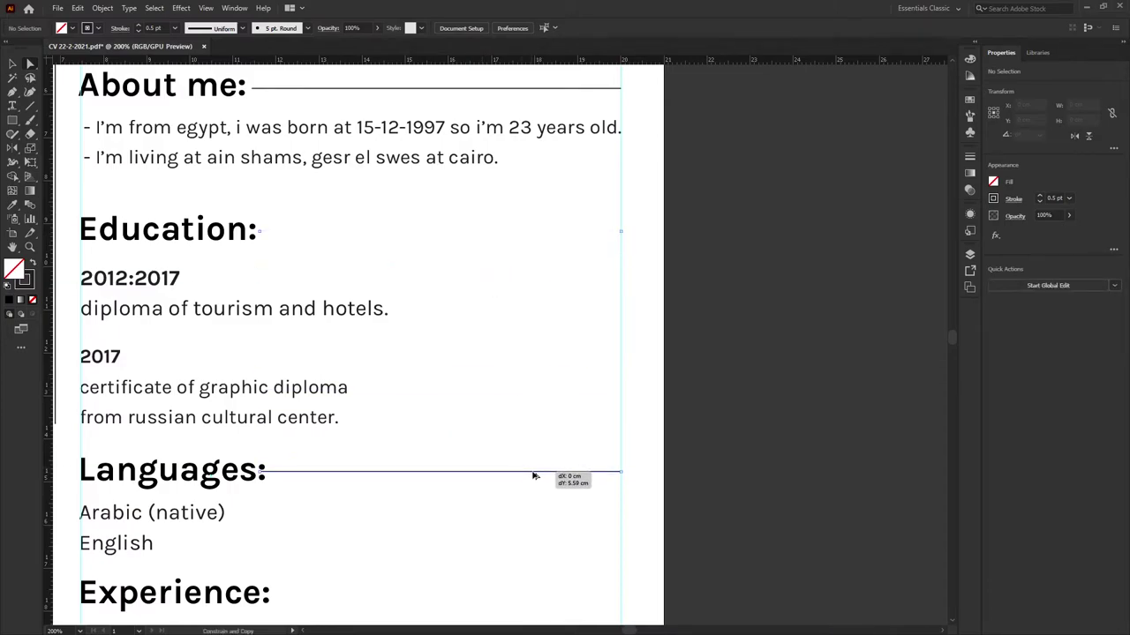
pyautogui.moveTo(534, 476); pyautogui.dragTo(530, 475)
pyautogui.scroll(3, 293, 468)
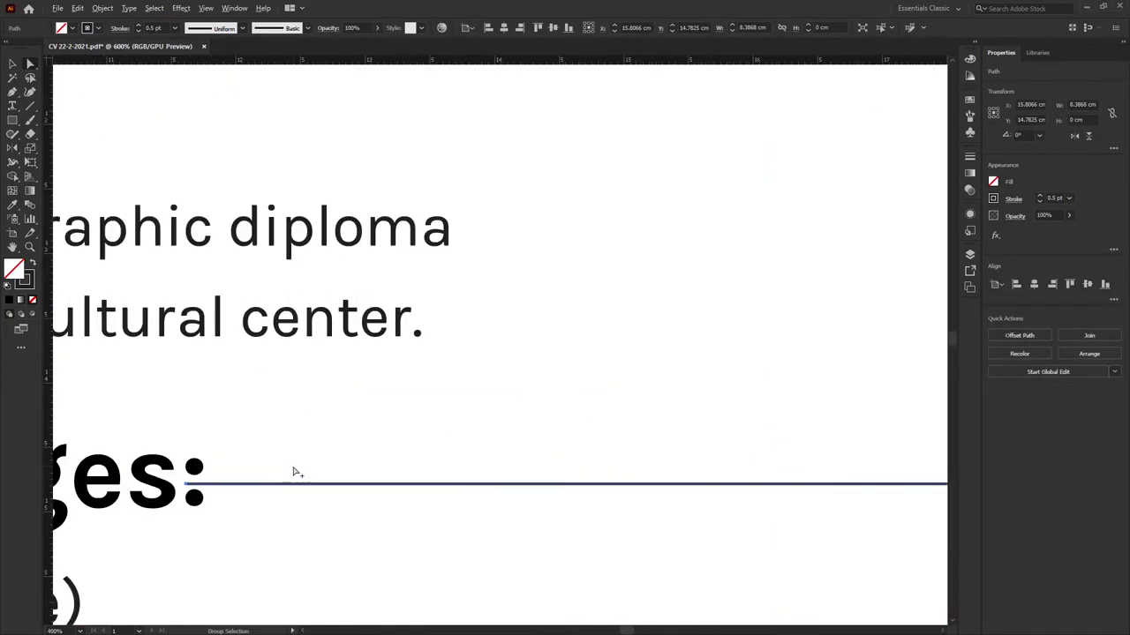
pyautogui.scroll(2, 202, 487)
pyautogui.moveTo(170, 484); pyautogui.dragTo(168, 479)
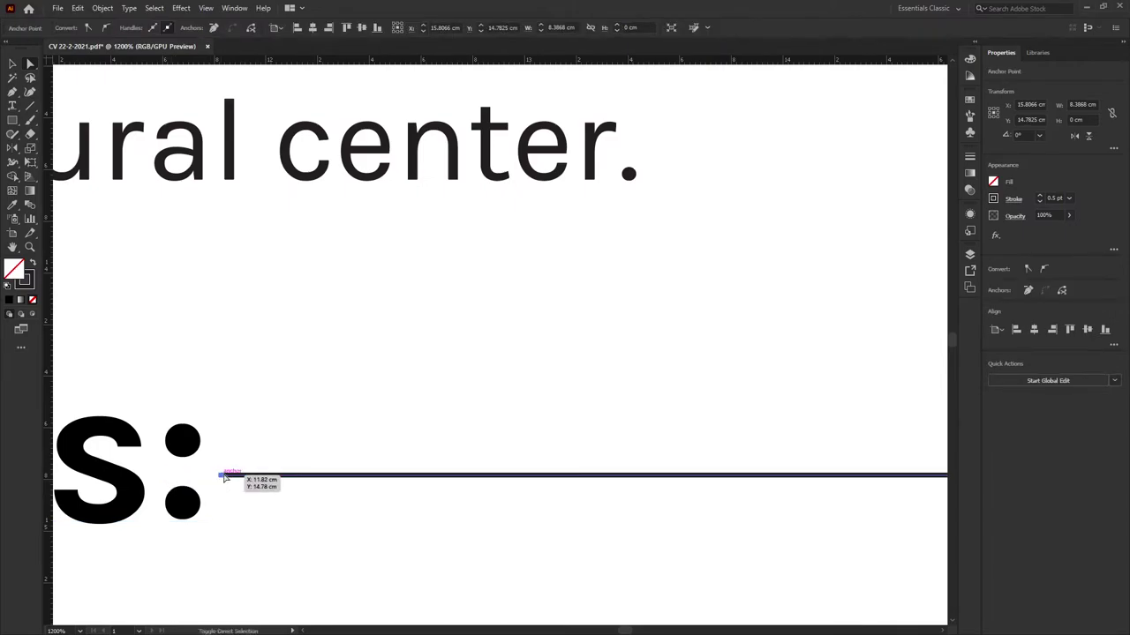
pyautogui.moveTo(168, 479); pyautogui.dragTo(226, 471)
pyautogui.scroll(-5, 290, 429)
# Add a divider copy beside Experience: and adjust its left end.
pyautogui.moveTo(367, 465); pyautogui.dragTo(320, 232)
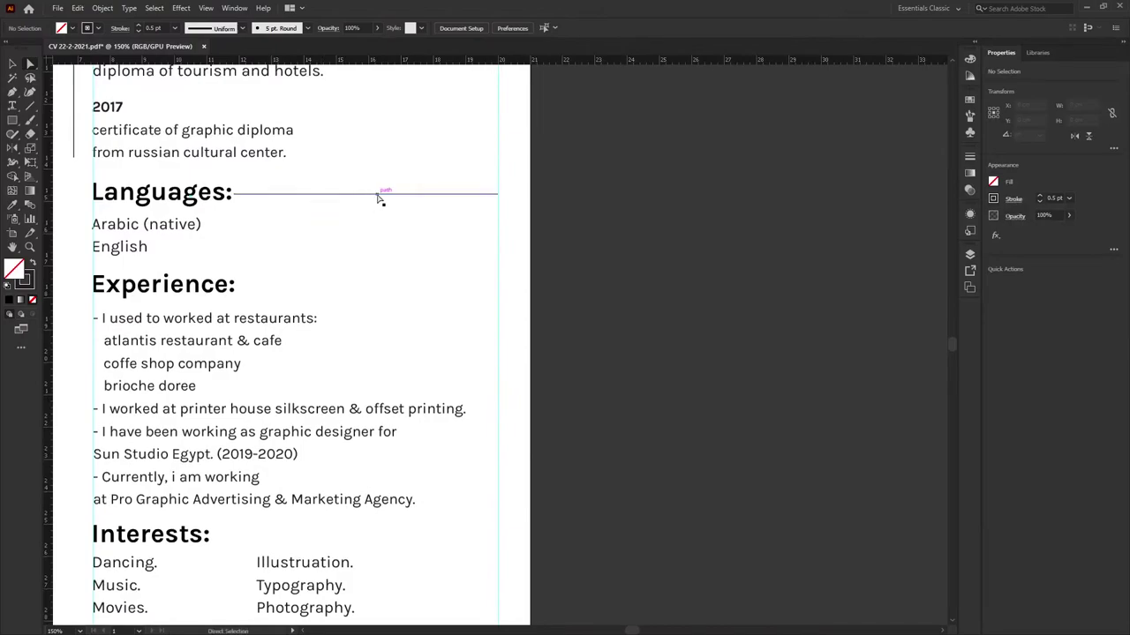
pyautogui.moveTo(378, 195); pyautogui.dragTo(404, 293)
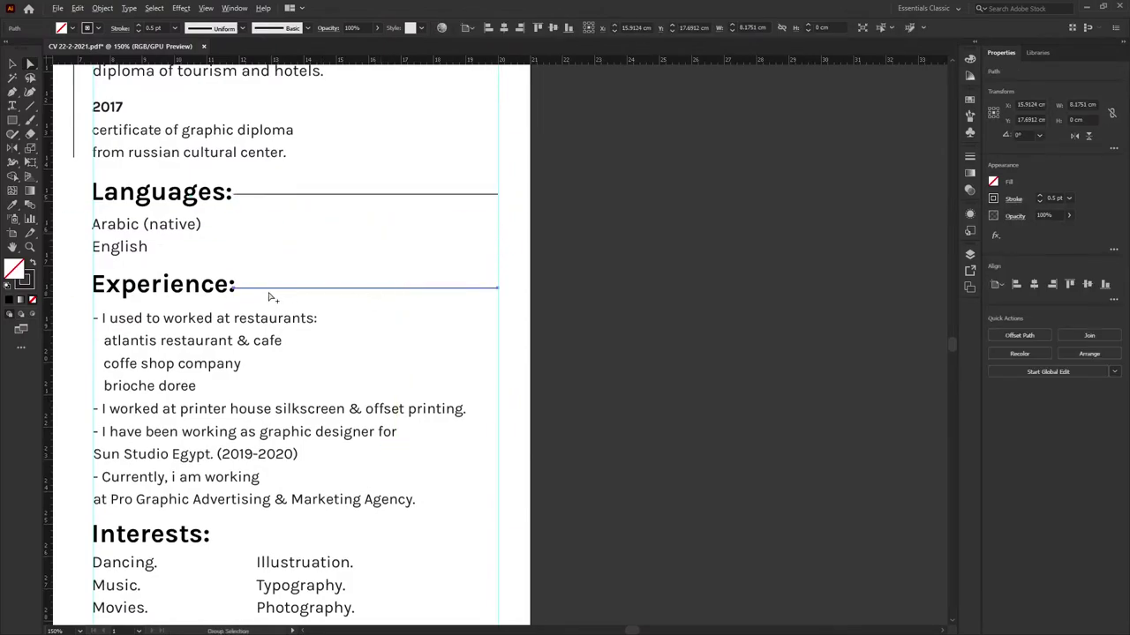
pyautogui.scroll(3, 260, 294)
pyautogui.moveTo(186, 282); pyautogui.dragTo(199, 284)
# Shift the Experience list and the Interests lists up slightly.
pyautogui.click(408, 331)
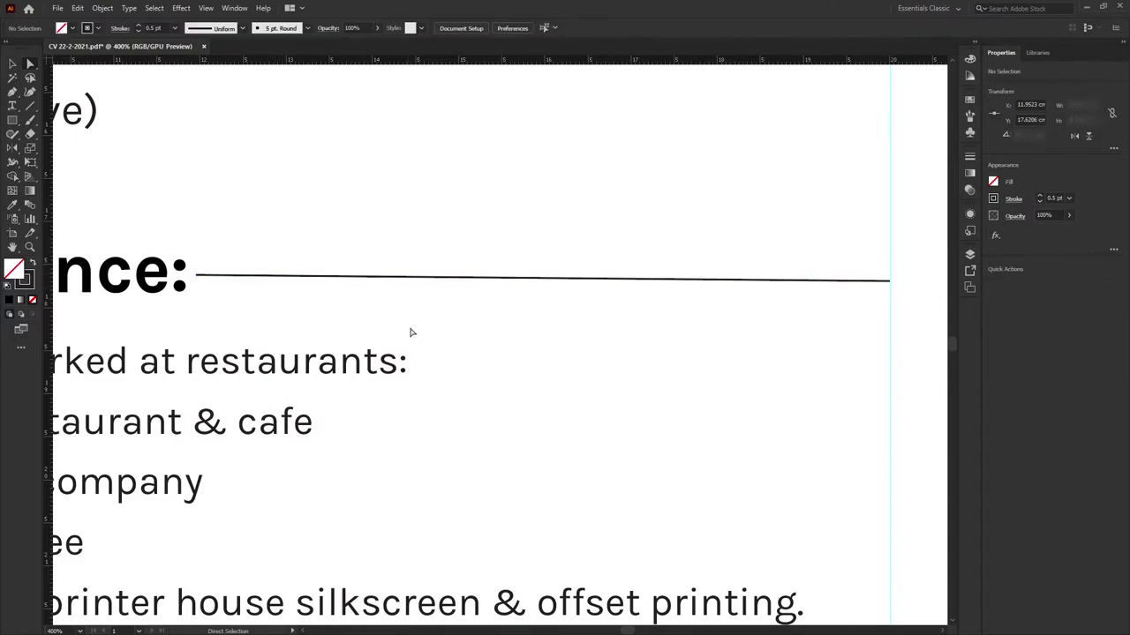
pyautogui.scroll(-3, 482, 315)
pyautogui.scroll(-2, 287, 276)
pyautogui.click(287, 276)
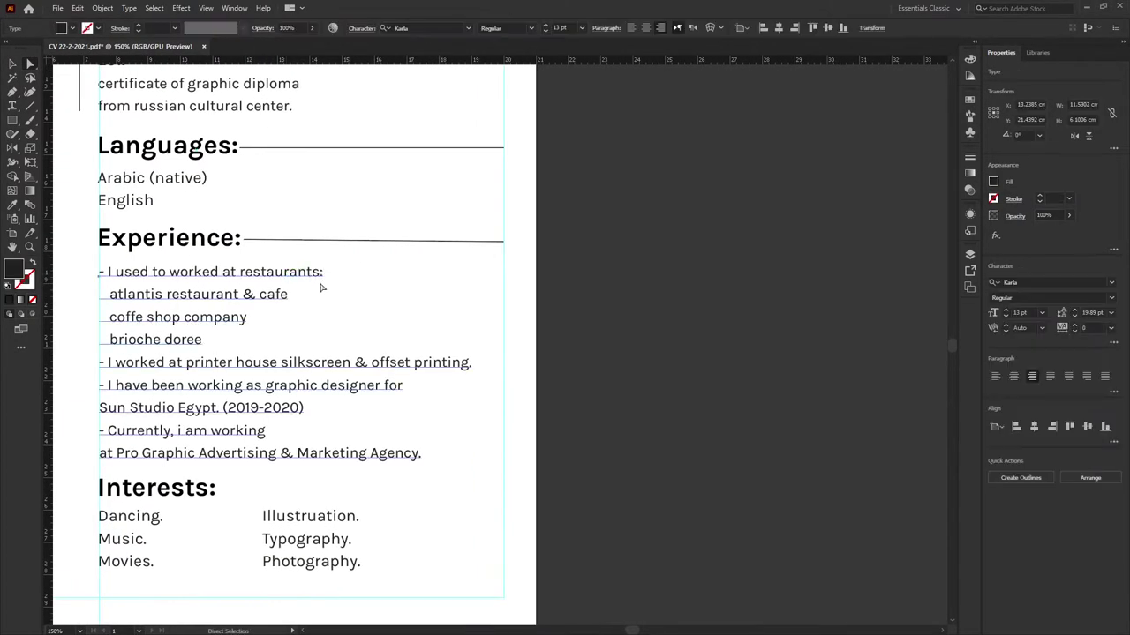
pyautogui.moveTo(275, 283); pyautogui.dragTo(274, 276)
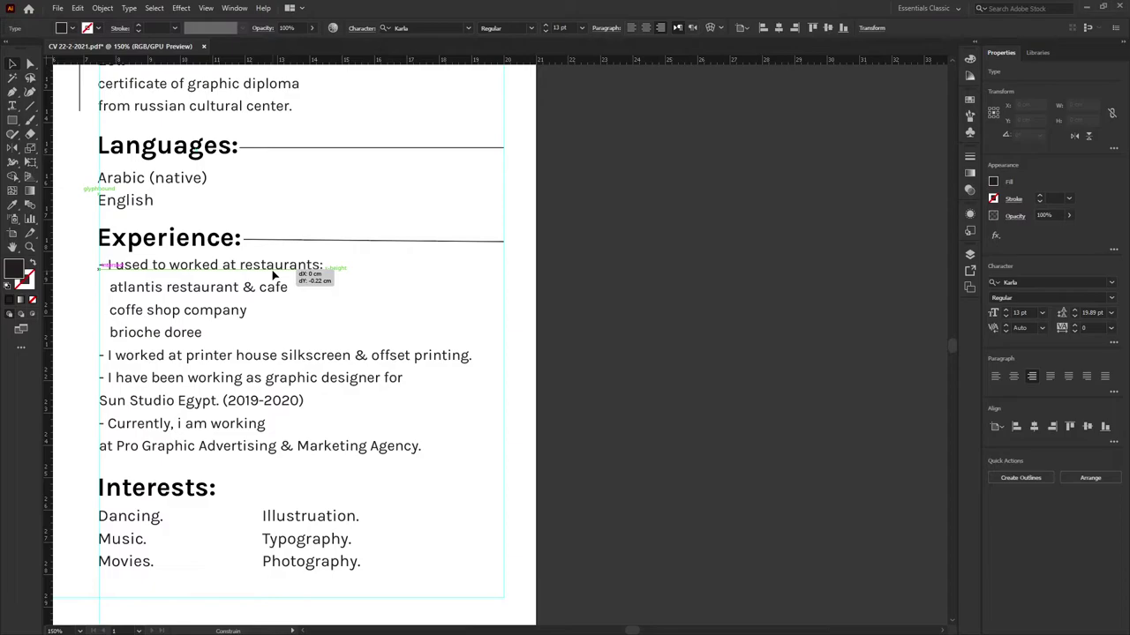
pyautogui.click(418, 482)
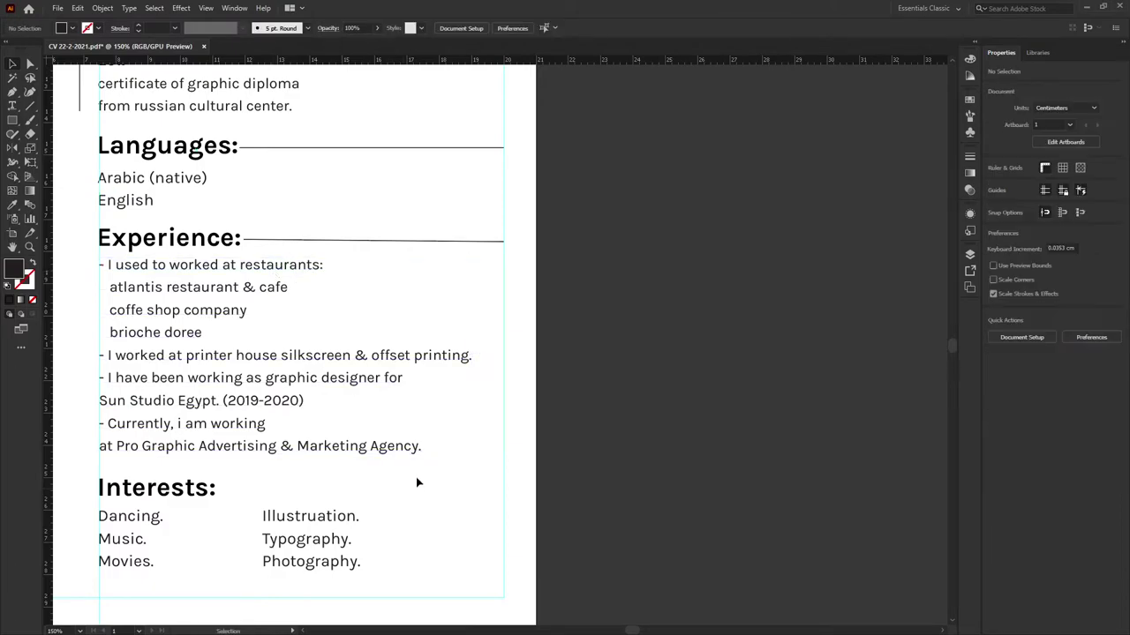
pyautogui.moveTo(159, 518); pyautogui.dragTo(159, 509)
pyautogui.click(148, 518)
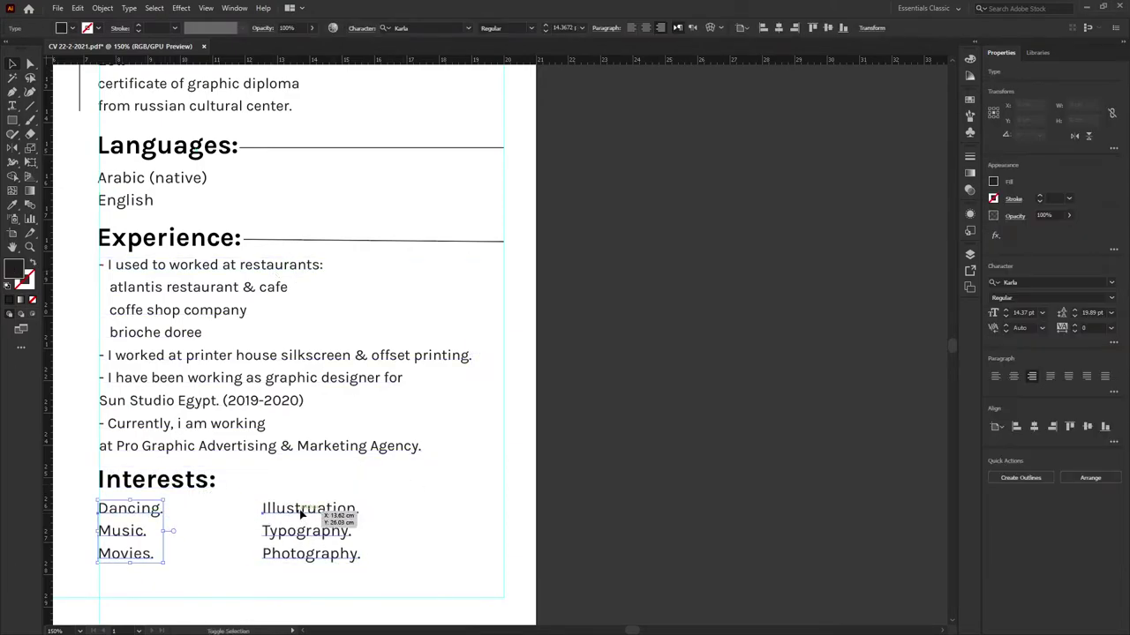
pyautogui.click(335, 489)
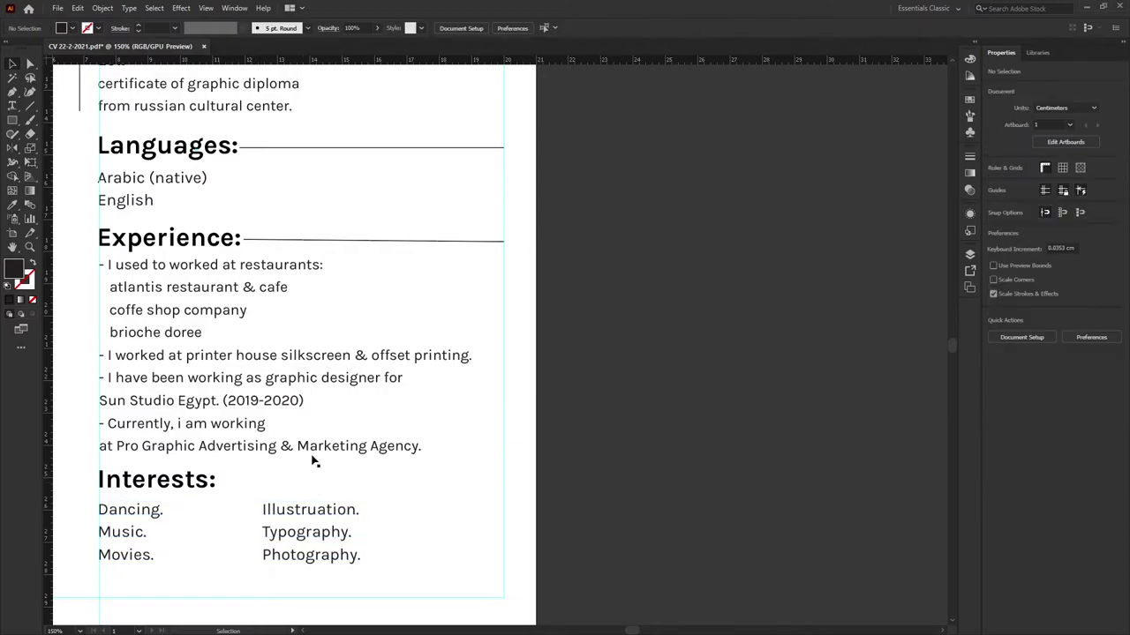
# Copy the Experience divider beside Interests: and adjust its left anchor.
pyautogui.click(206, 486)
pyautogui.click(391, 265)
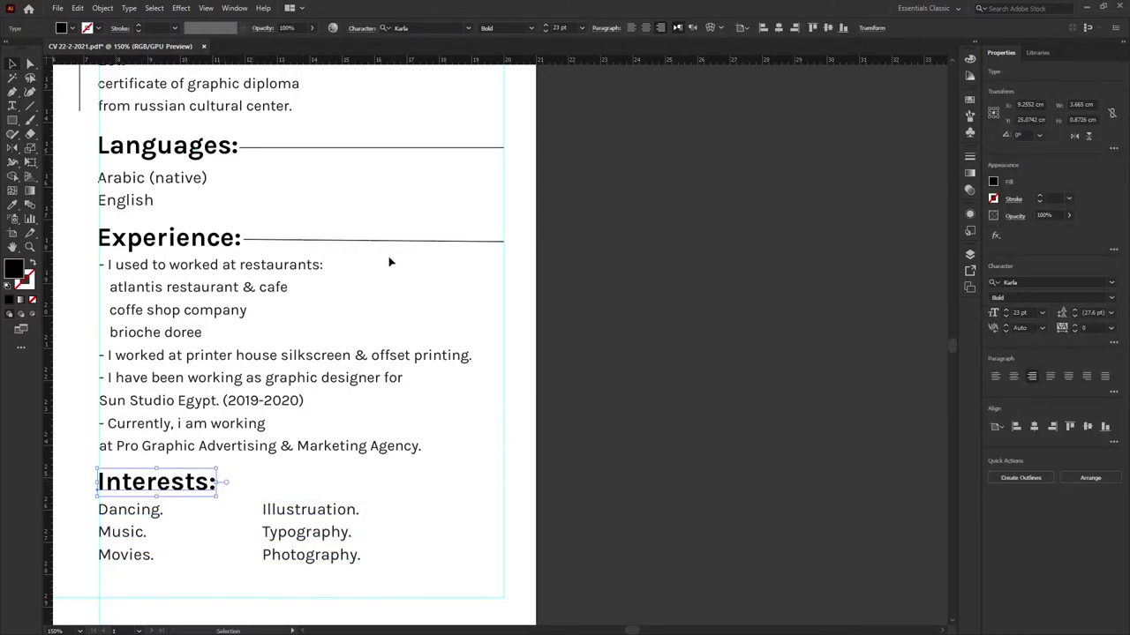
pyautogui.moveTo(333, 243); pyautogui.dragTo(337, 489)
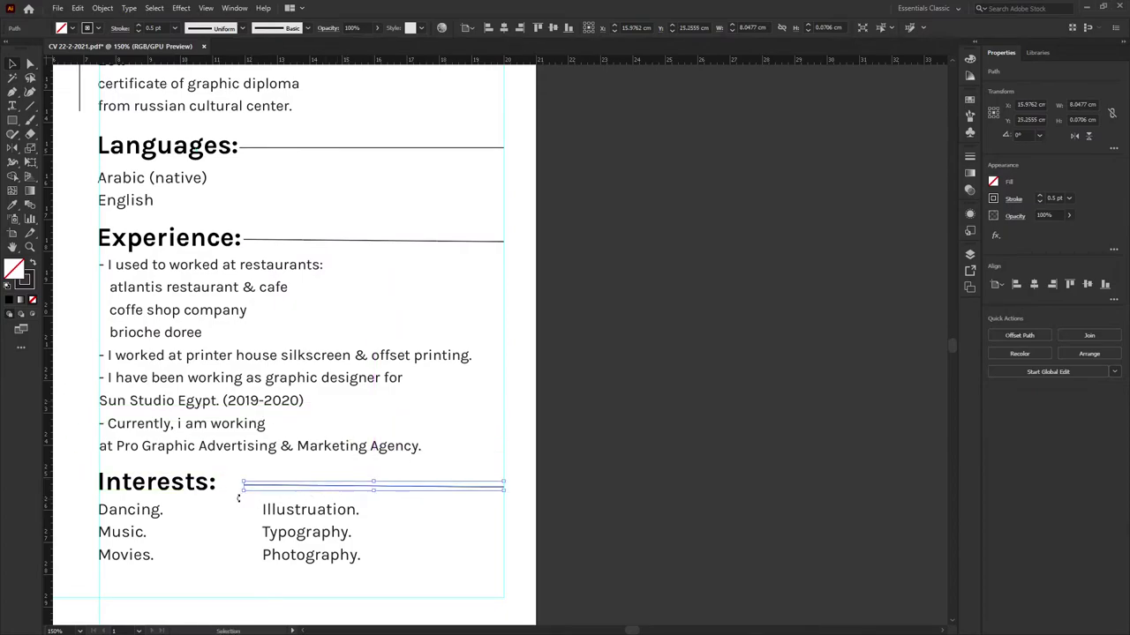
pyautogui.press('a')
pyautogui.moveTo(242, 487); pyautogui.dragTo(226, 491)
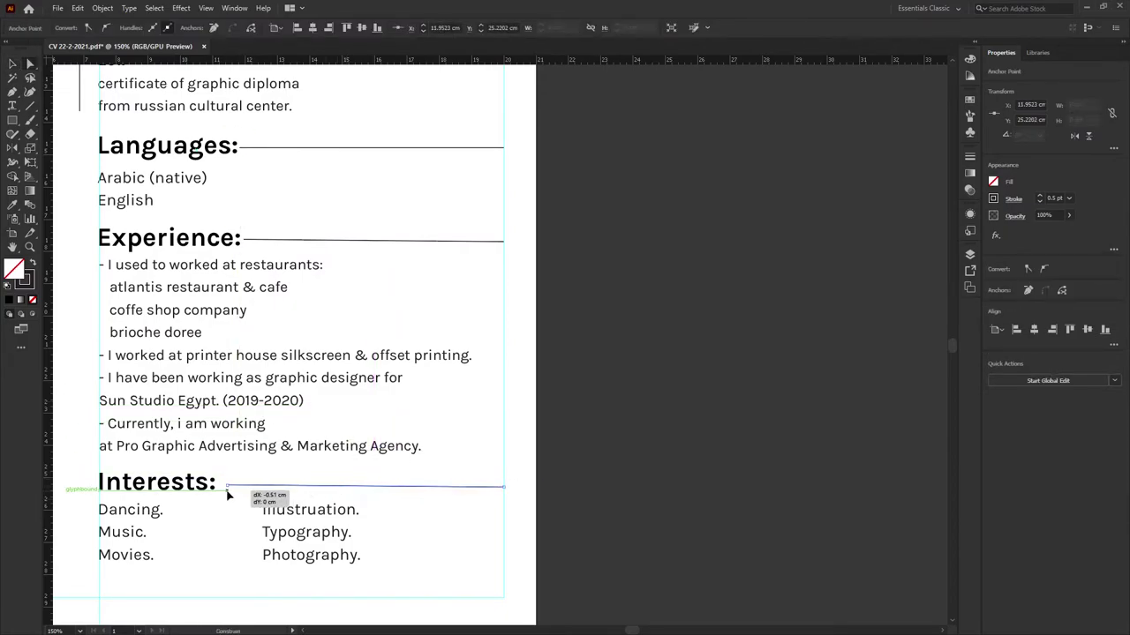
pyautogui.click(237, 517)
pyautogui.hotkey('ctrl', '0')
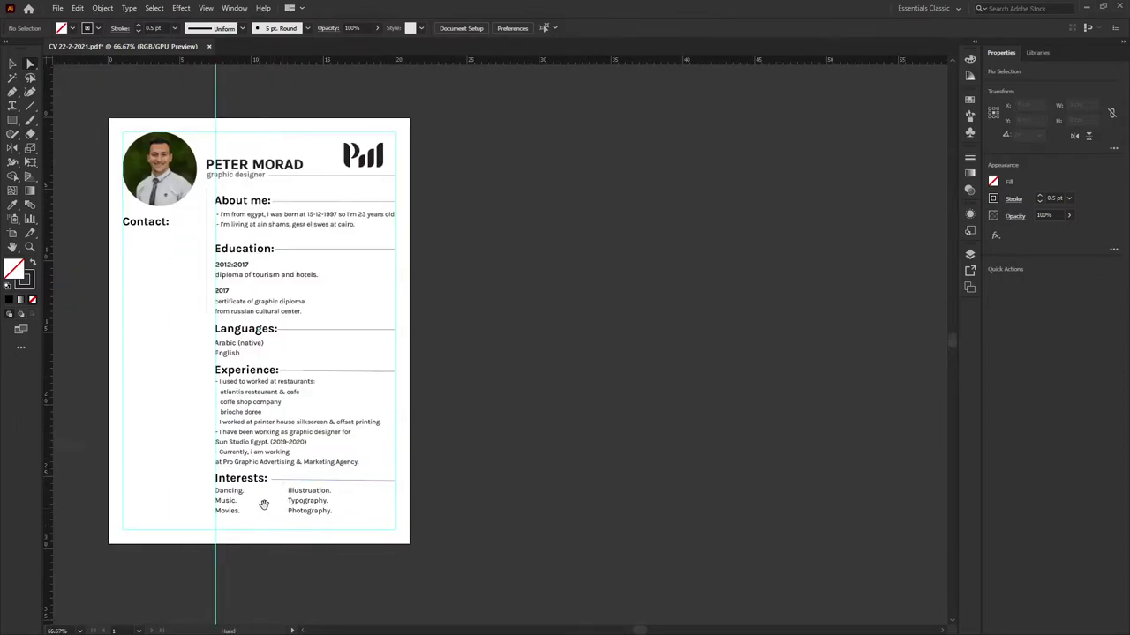
pyautogui.moveTo(263, 505); pyautogui.dragTo(271, 561)
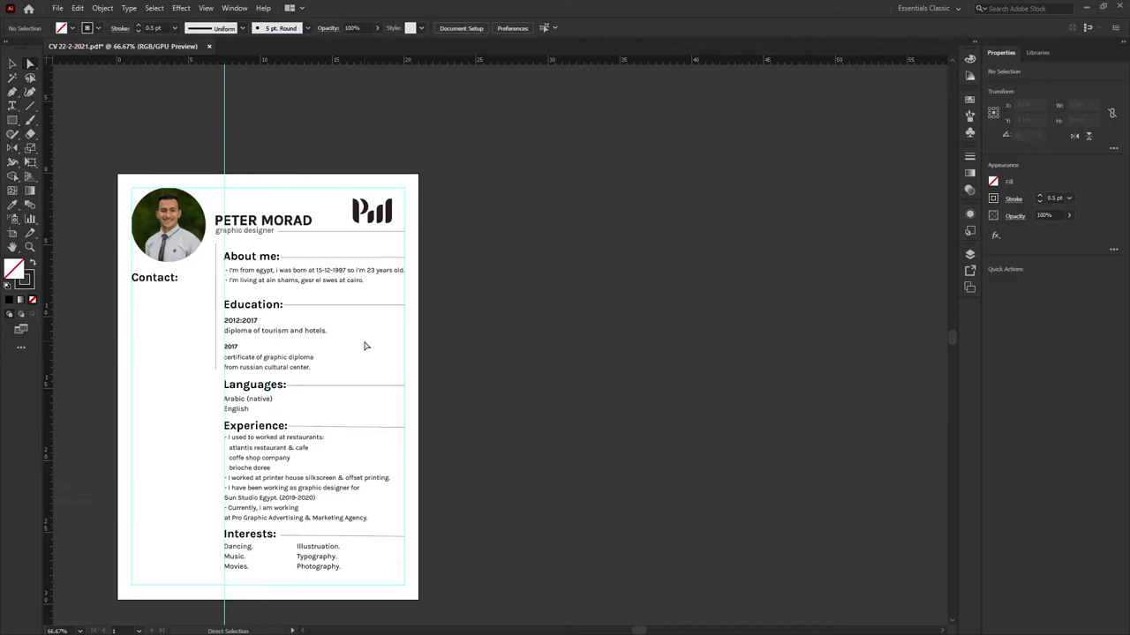
pyautogui.moveTo(332, 344); pyautogui.dragTo(327, 351)
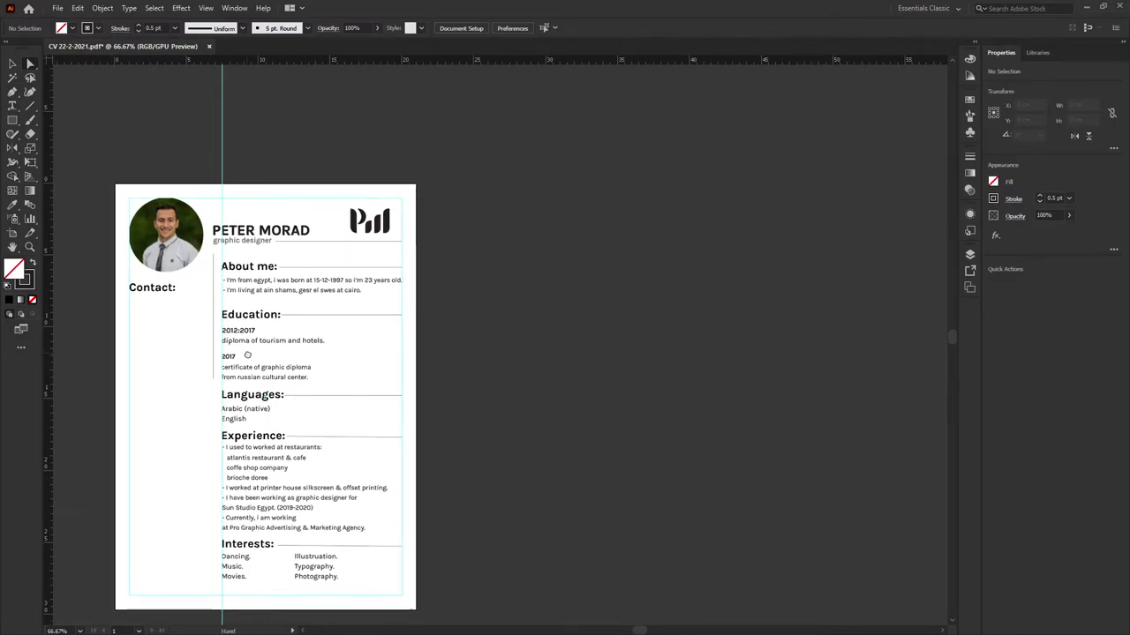
pyautogui.moveTo(246, 350)
pyautogui.mouseDown()
pyautogui.moveTo(359, 304)
pyautogui.moveTo(412, 300)
pyautogui.mouseUp()
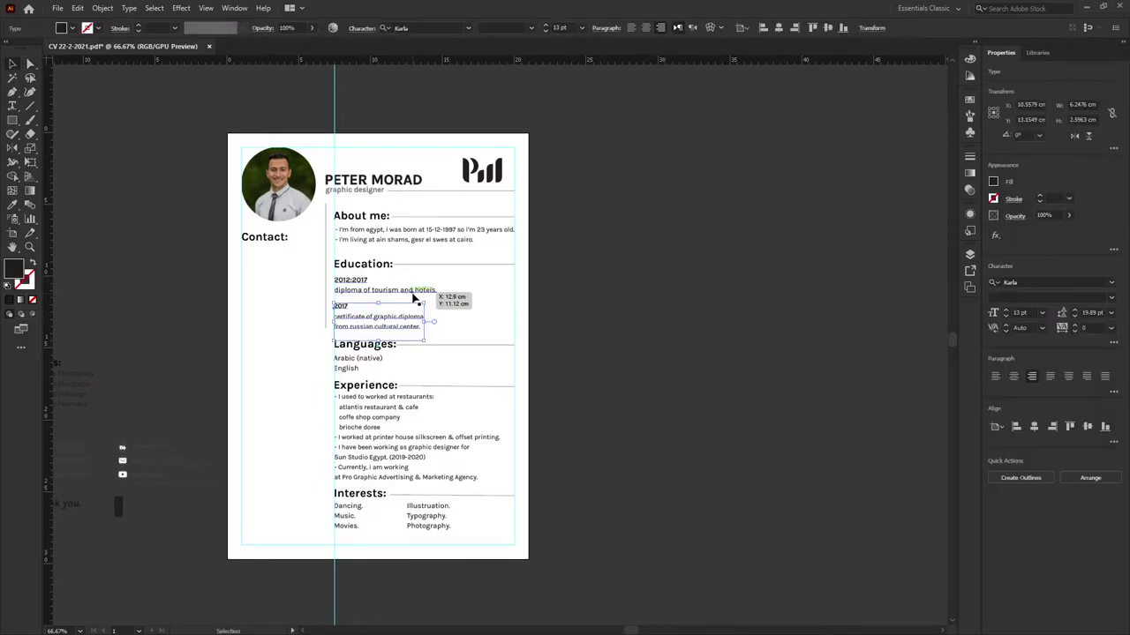
pyautogui.click(441, 237)
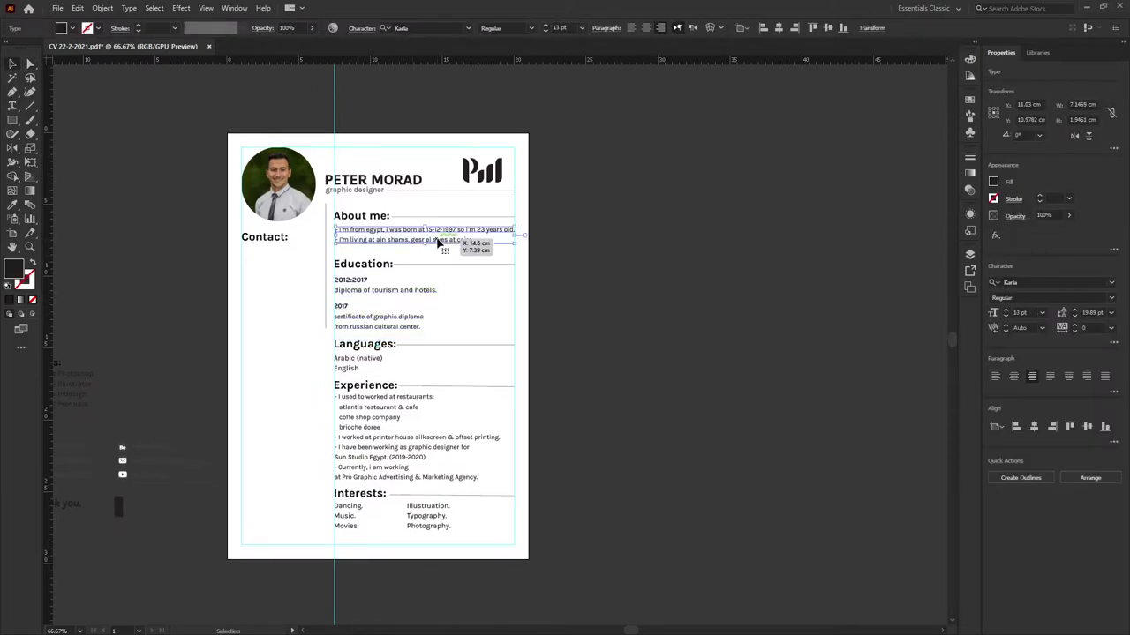
pyautogui.click(411, 400)
pyautogui.click(433, 512)
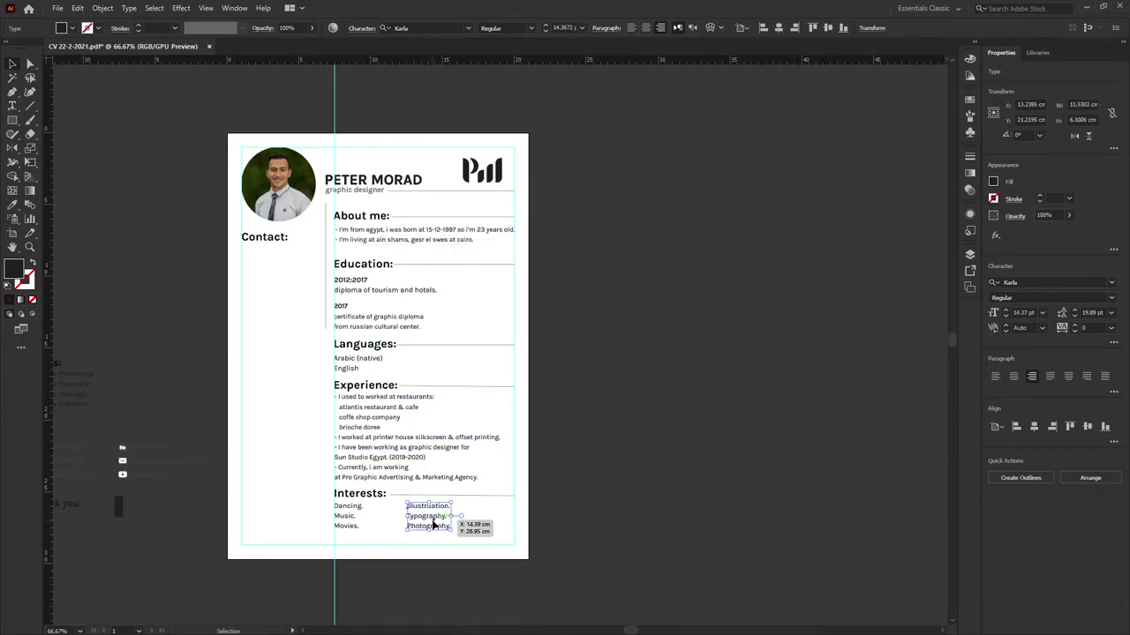
pyautogui.keyDown('shift'); pyautogui.click(348, 526); pyautogui.keyUp('shift')
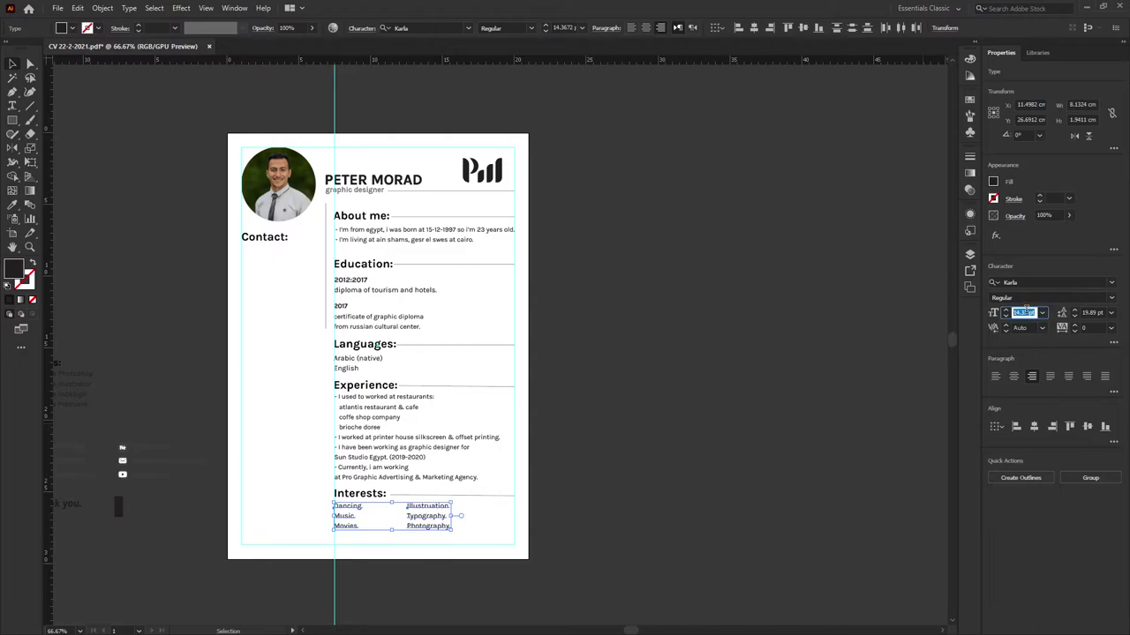
pyautogui.click(575, 524)
pyautogui.moveTo(230, 537)
pyautogui.mouseDown()
pyautogui.moveTo(310, 477)
pyautogui.moveTo(360, 484)
pyautogui.mouseUp()
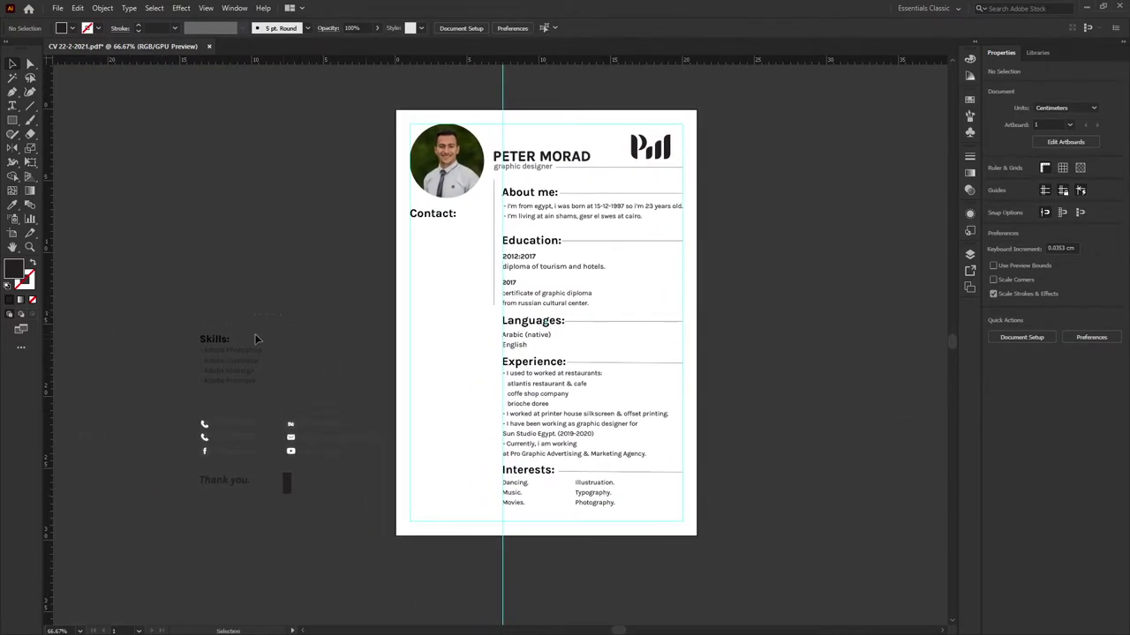
# Move the Skills block to the bottom left and place two contact groups under 'Contact:'.
pyautogui.moveTo(256, 339); pyautogui.dragTo(452, 474)
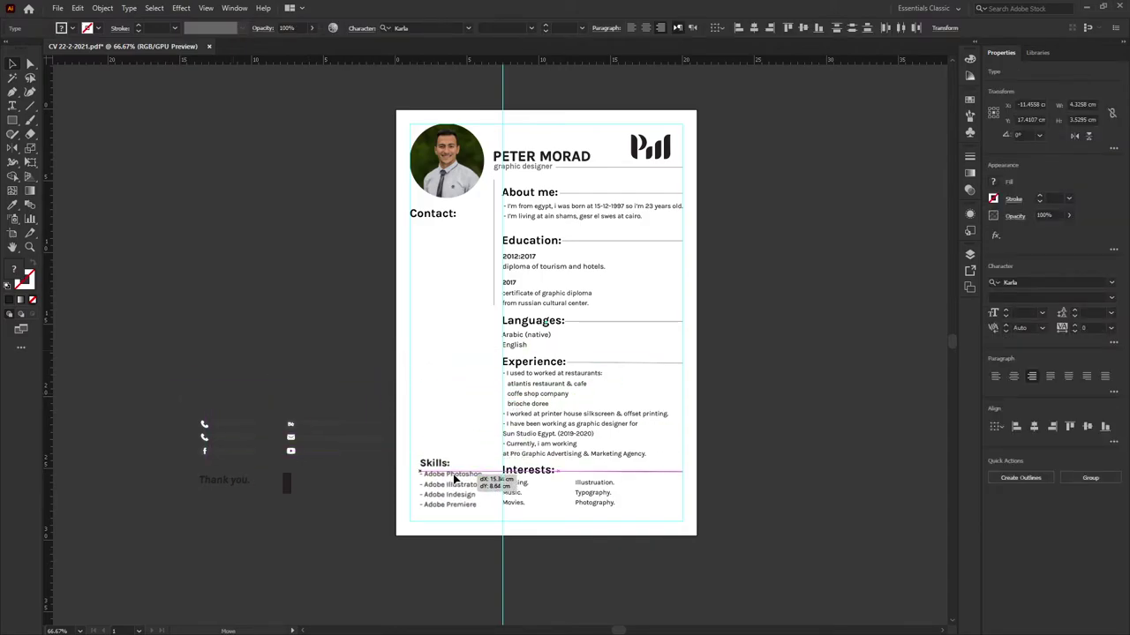
pyautogui.moveTo(452, 474); pyautogui.dragTo(452, 486)
pyautogui.click(317, 494)
pyautogui.moveTo(234, 432); pyautogui.dragTo(448, 239)
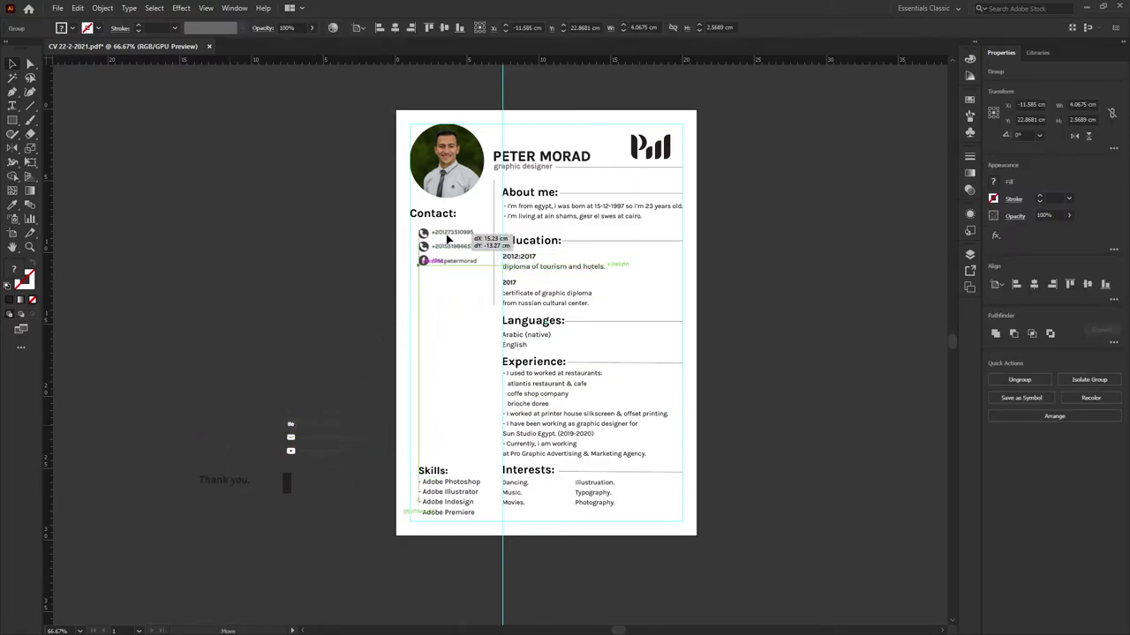
pyautogui.moveTo(447, 238); pyautogui.dragTo(447, 240)
pyautogui.moveTo(291, 437); pyautogui.dragTo(450, 294)
pyautogui.scroll(3, 463, 267)
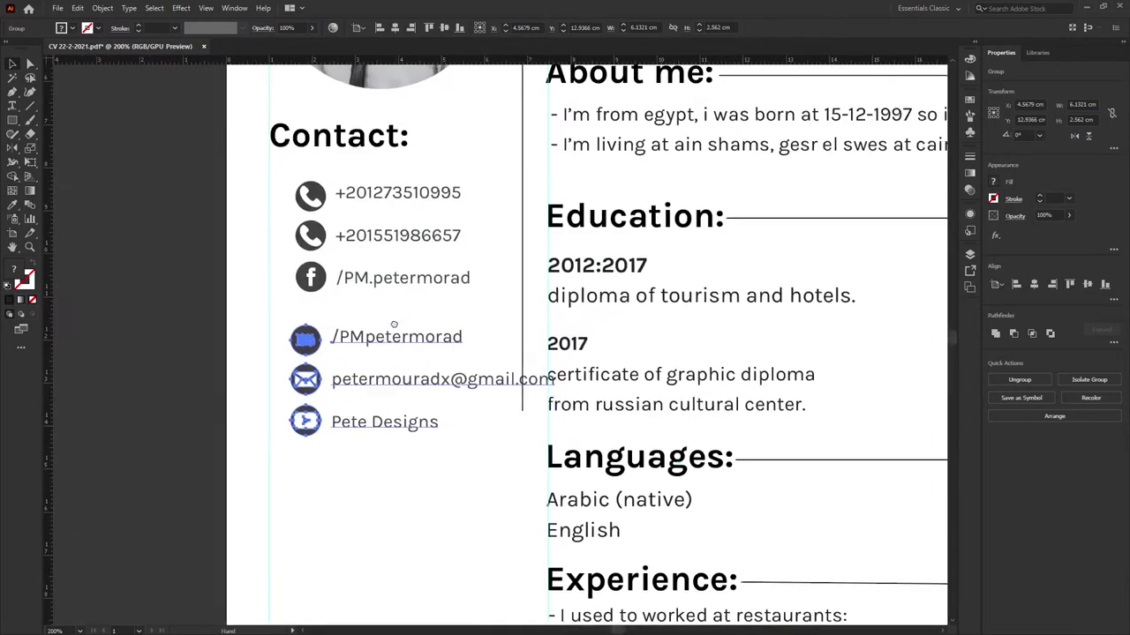
pyautogui.moveTo(356, 338)
pyautogui.mouseDown()
pyautogui.moveTo(369, 336)
pyautogui.moveTo(367, 320)
pyautogui.mouseUp()
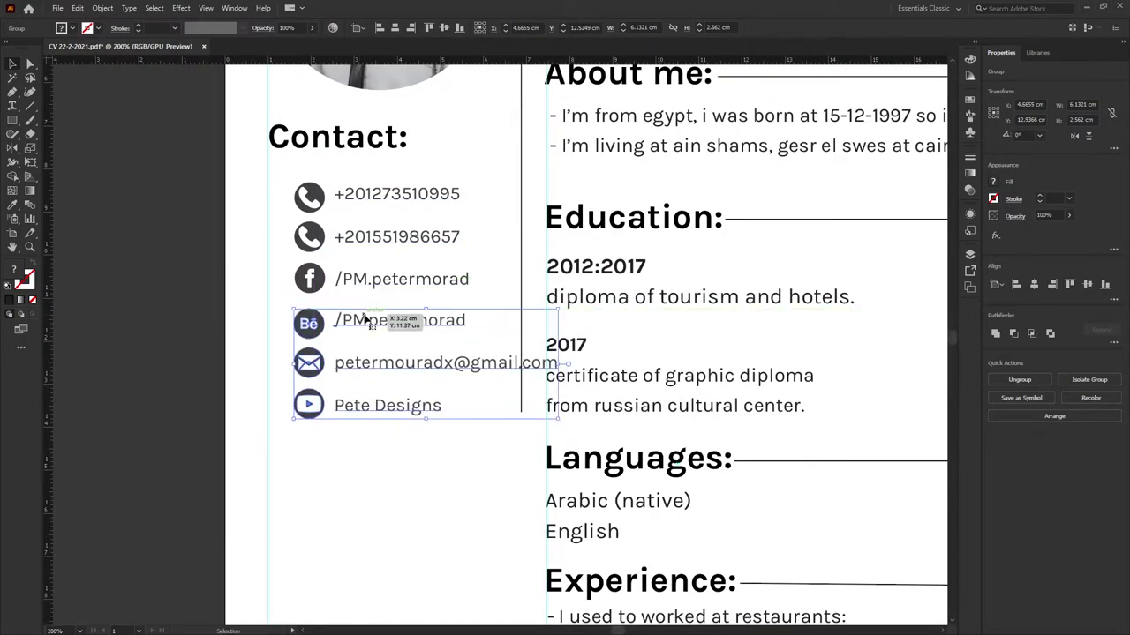
# Select all six contact icons and try an alignment, then undo it.
pyautogui.click(391, 430)
pyautogui.moveTo(281, 181); pyautogui.dragTo(316, 233)
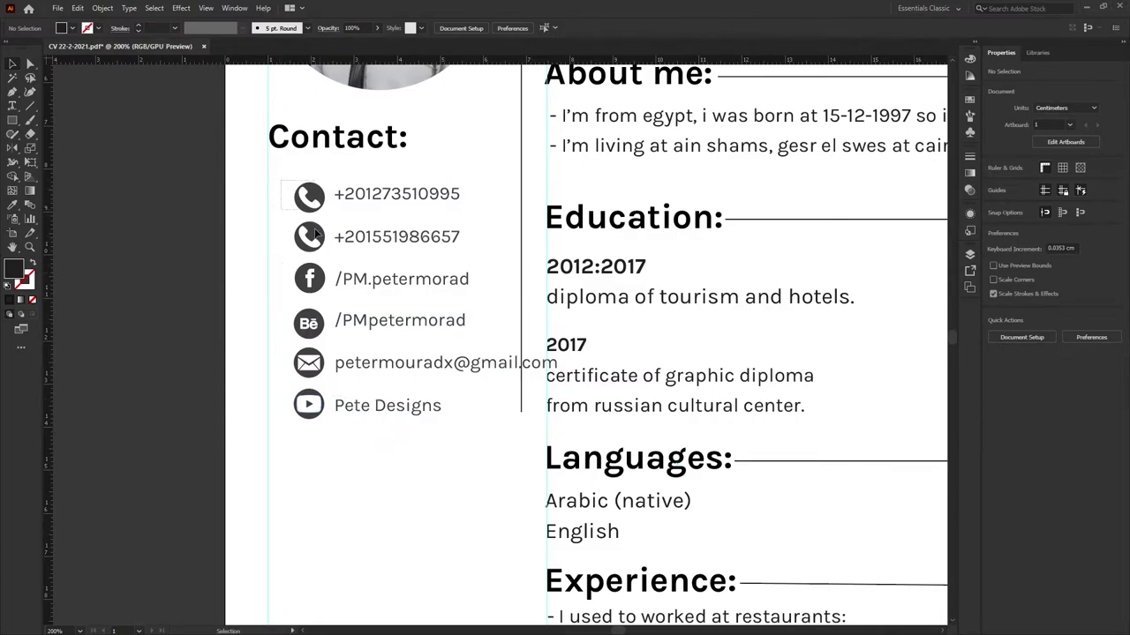
pyautogui.moveTo(324, 444); pyautogui.dragTo(324, 446)
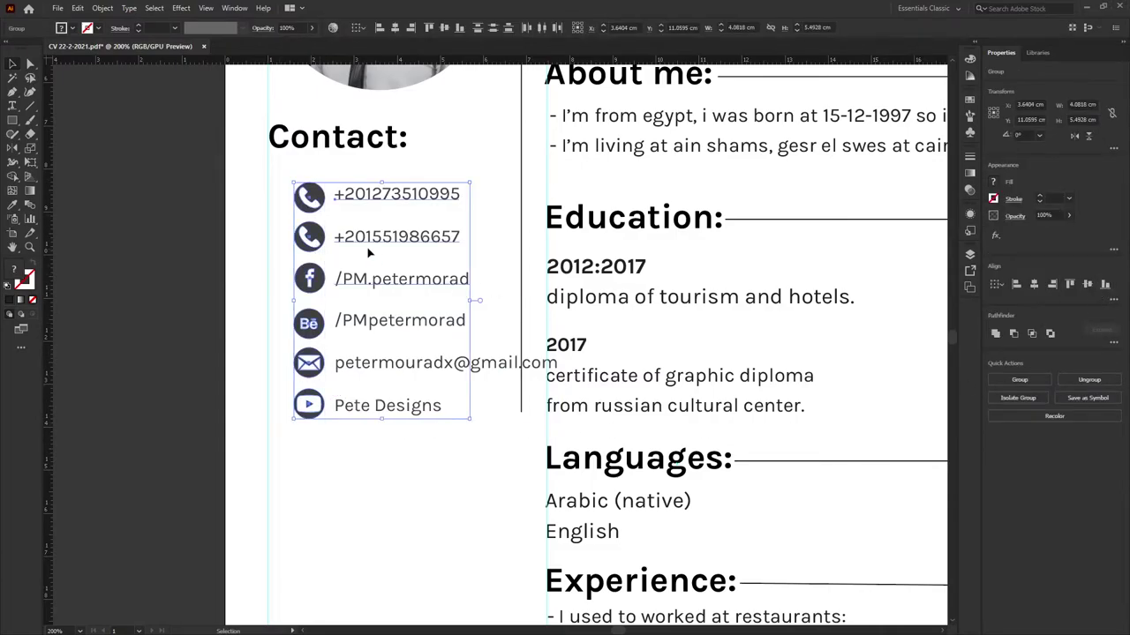
pyautogui.click(283, 210)
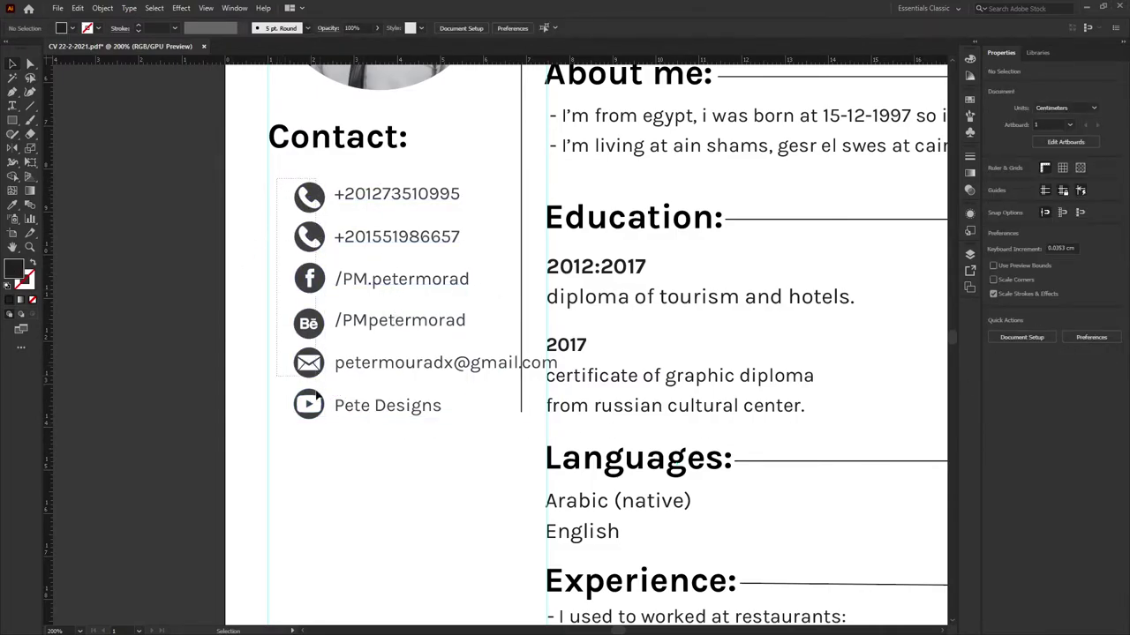
pyautogui.moveTo(316, 394); pyautogui.dragTo(321, 435)
pyautogui.click(1106, 285)
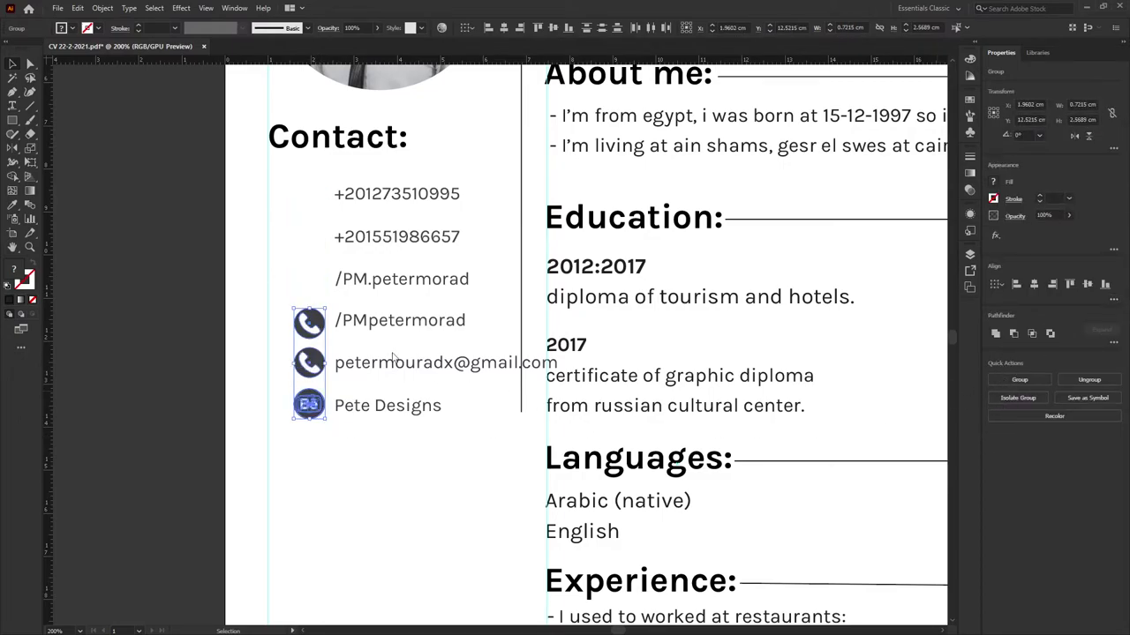
pyautogui.hotkey('ctrl', 'z')
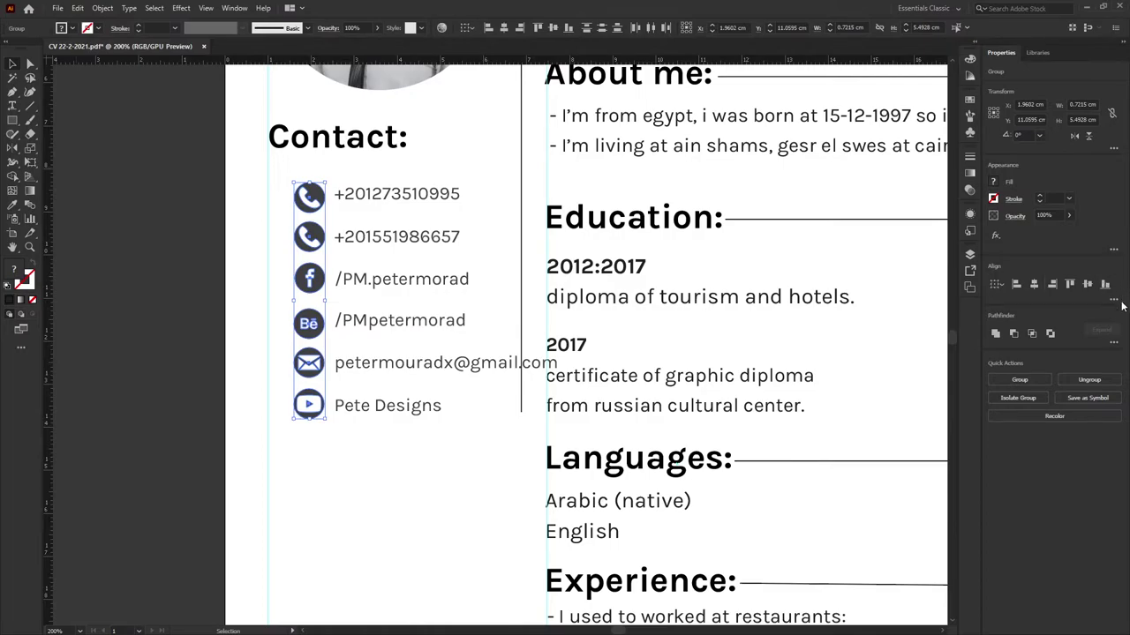
pyautogui.hotkey('ctrl', 'z')
# Nudge the six contact icons slightly left and check the phone, Behance and email icons.
pyautogui.moveTo(313, 190); pyautogui.dragTo(301, 191)
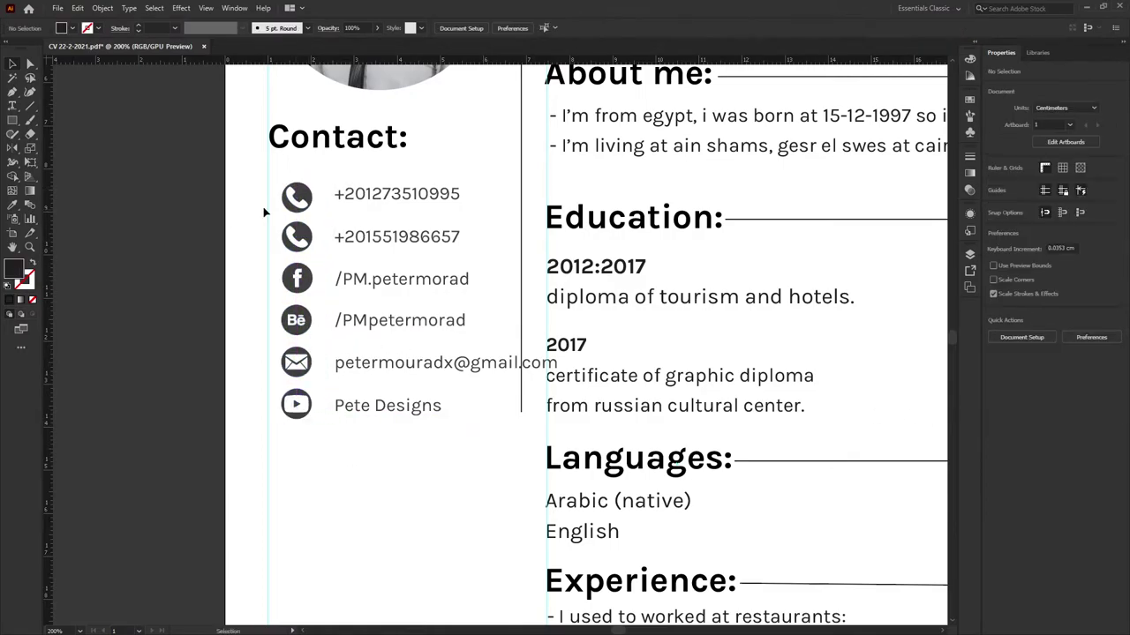
pyautogui.click(294, 201)
pyautogui.click(298, 319)
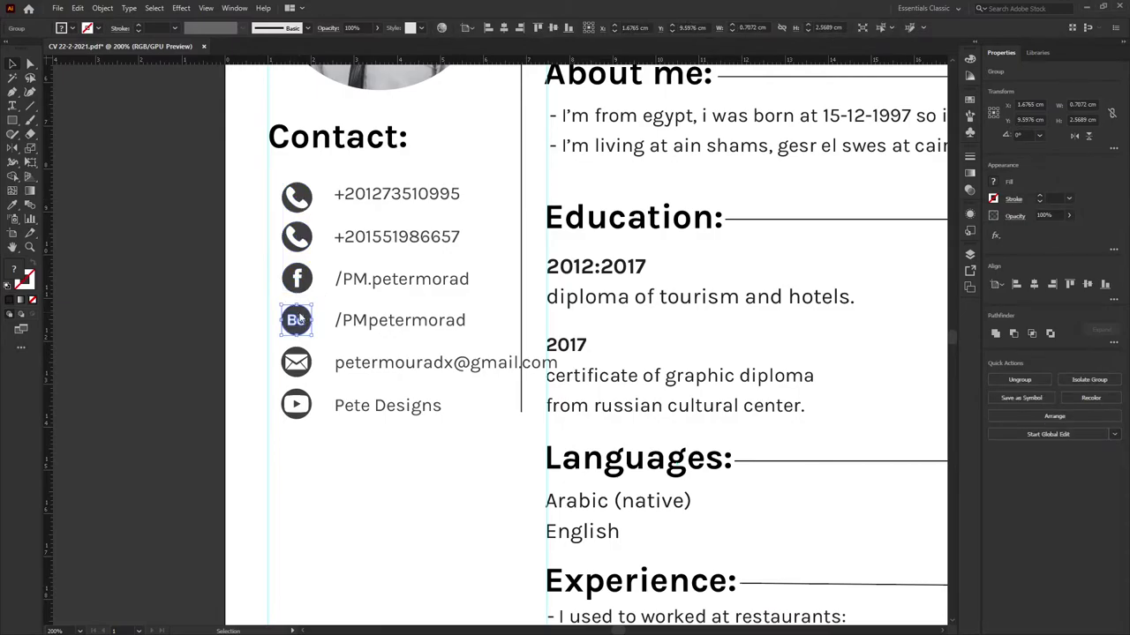
pyautogui.click(299, 365)
pyautogui.click(260, 338)
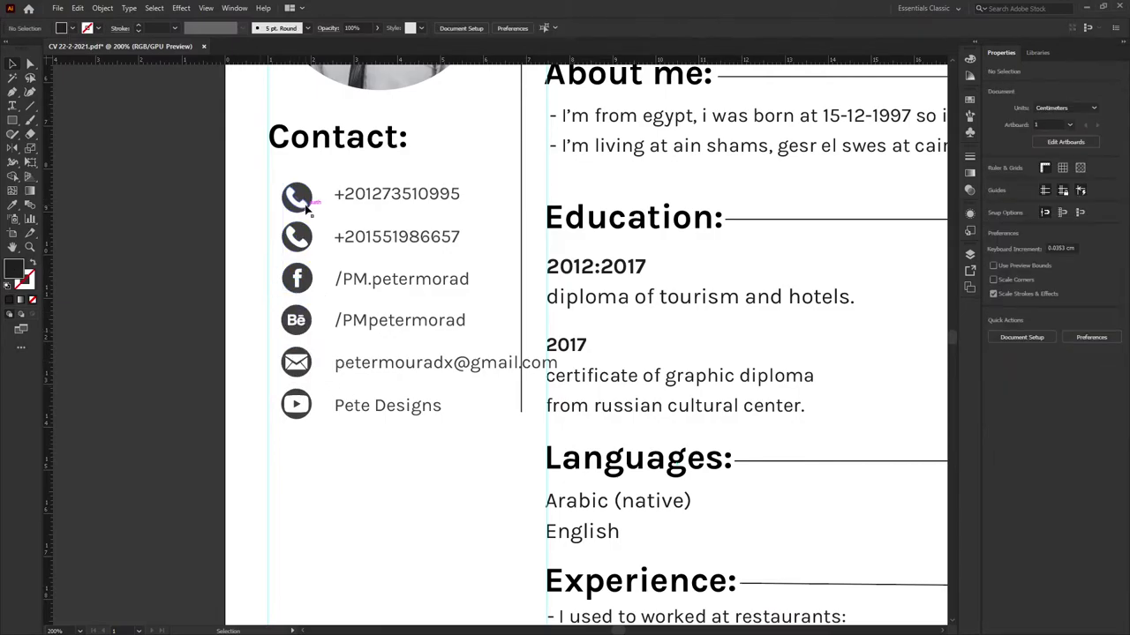
pyautogui.click(298, 202)
pyautogui.click(224, 245)
# Draw a narrow dark rectangle with slight corner rounding beside the phone icons.
pyautogui.scroll(4, 250, 269)
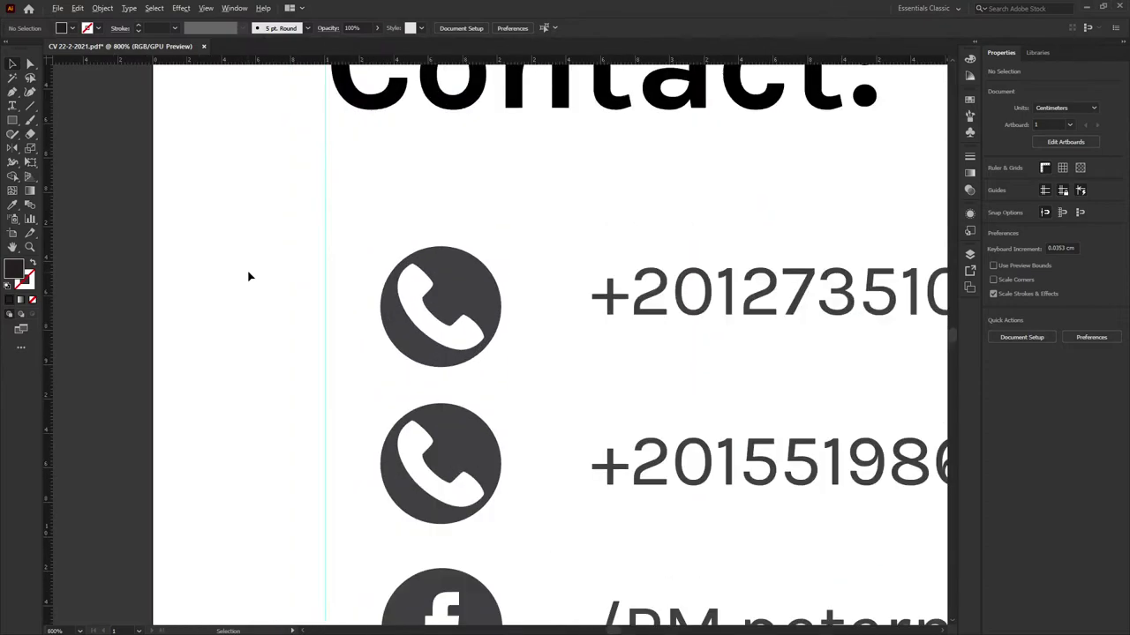
pyautogui.press('m')
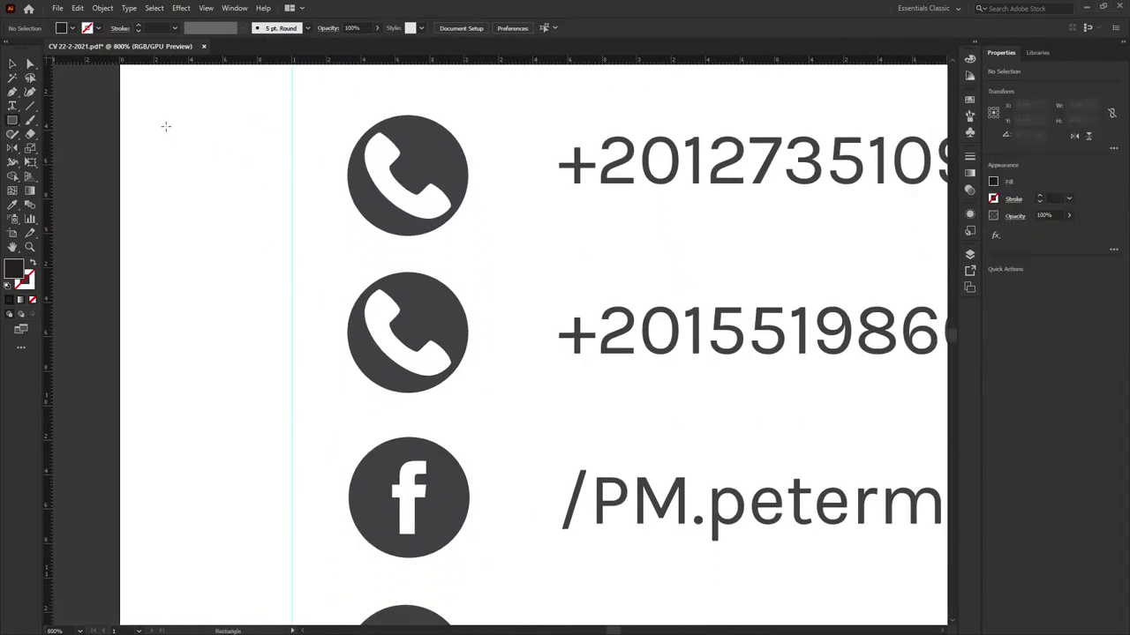
pyautogui.moveTo(165, 126); pyautogui.dragTo(236, 238)
pyautogui.scroll(3, 226, 203)
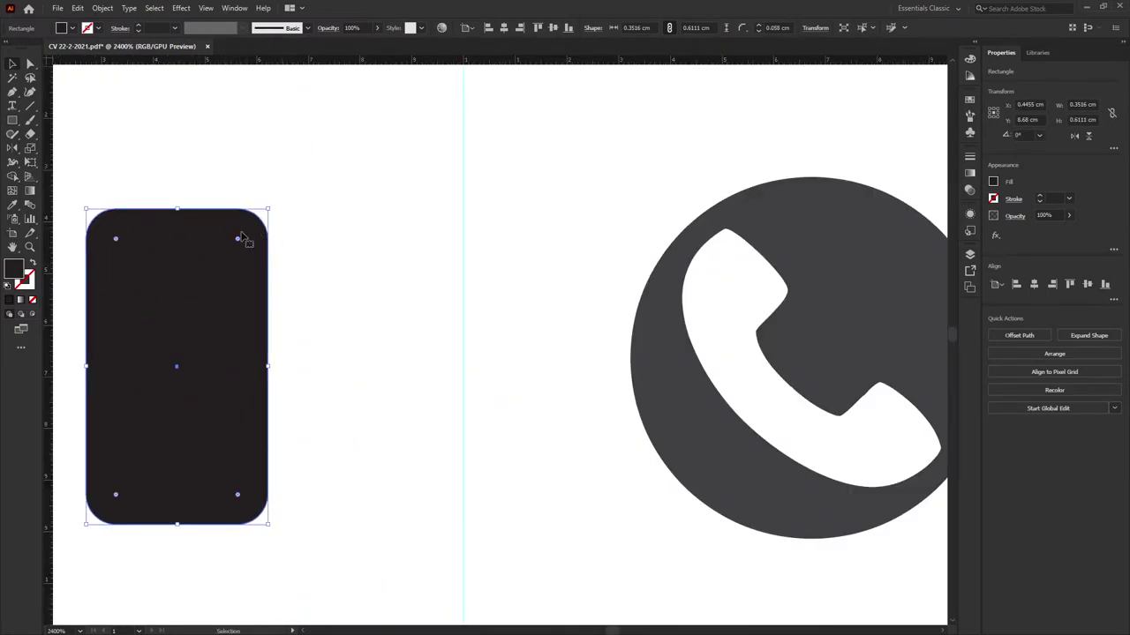
pyautogui.moveTo(242, 237); pyautogui.dragTo(245, 232)
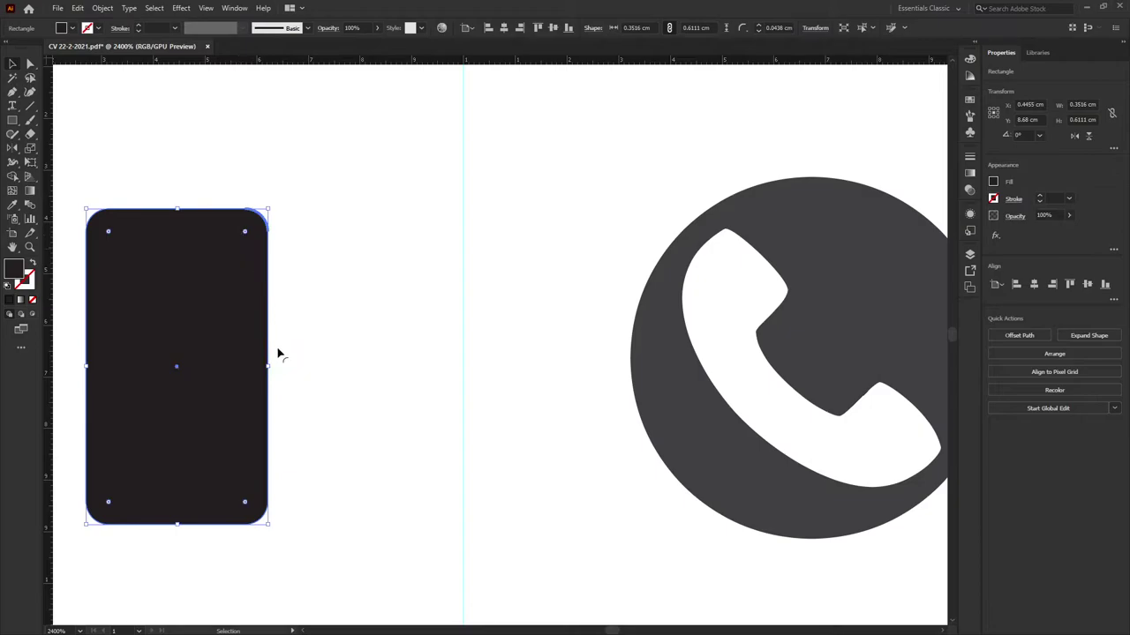
pyautogui.moveTo(270, 365)
pyautogui.mouseDown()
pyautogui.moveTo(247, 360)
pyautogui.moveTo(312, 315)
pyautogui.mouseUp()
pyautogui.click(270, 345)
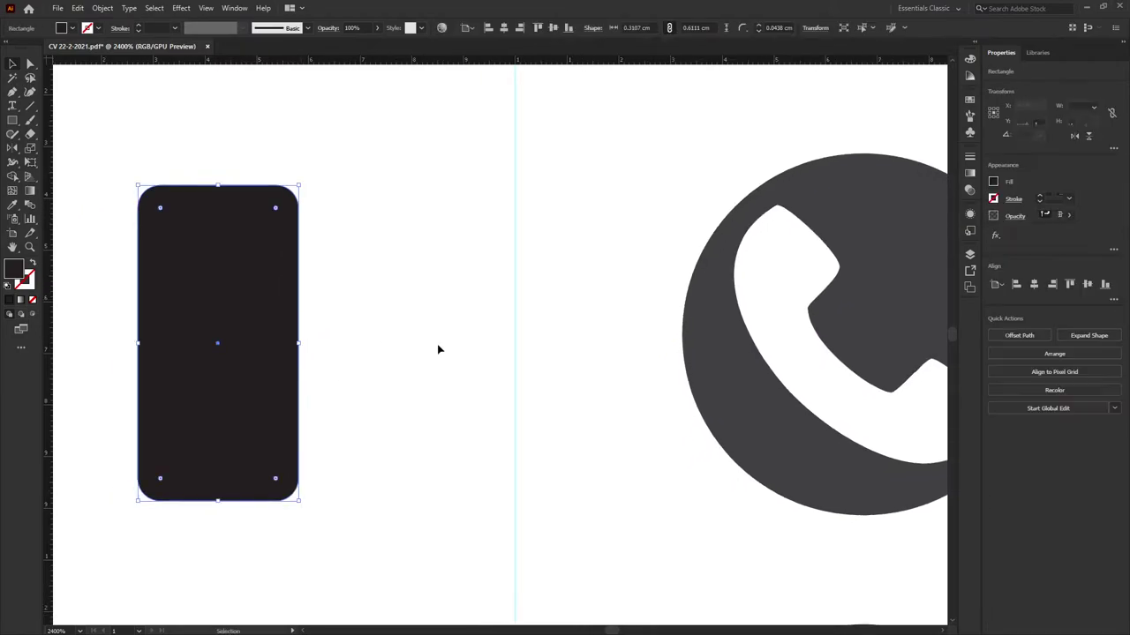
# Add an inward offset path and resize the inner rectangle to form the screen.
pyautogui.click(1032, 333)
pyautogui.press('Down')
pyautogui.press('Down')
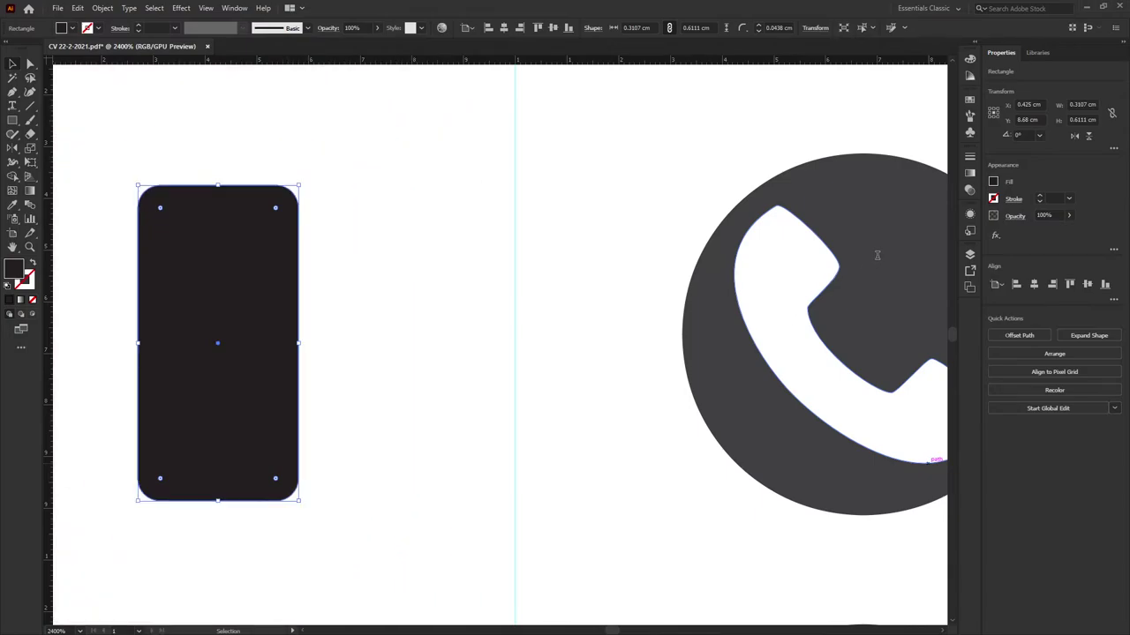
pyautogui.press('Down')
pyautogui.press('Return')
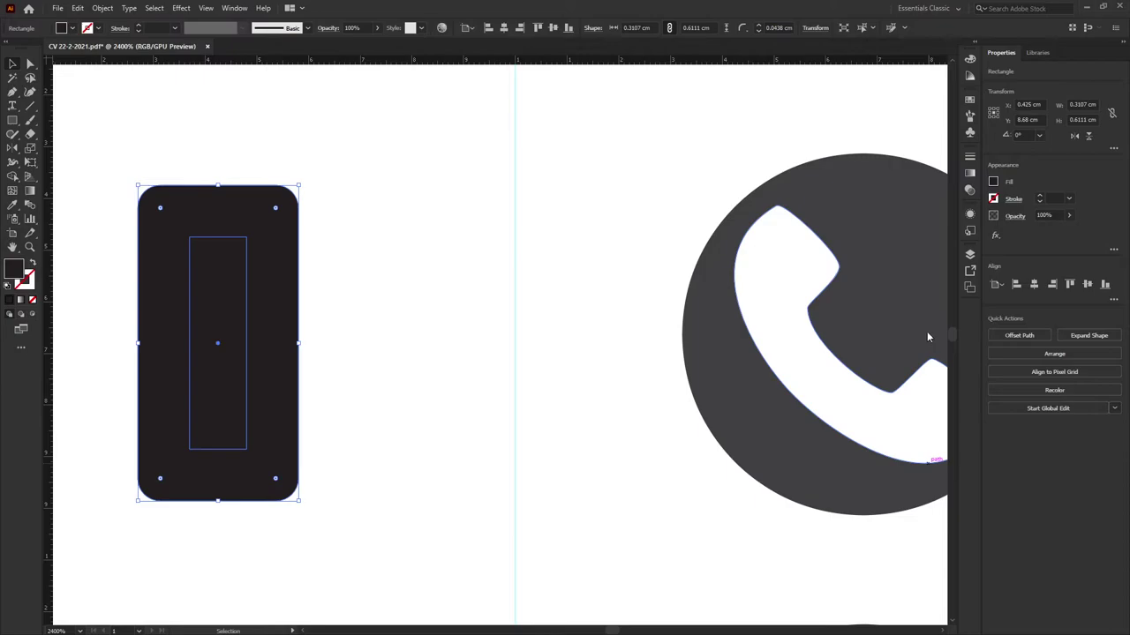
pyautogui.moveTo(247, 238); pyautogui.dragTo(260, 217)
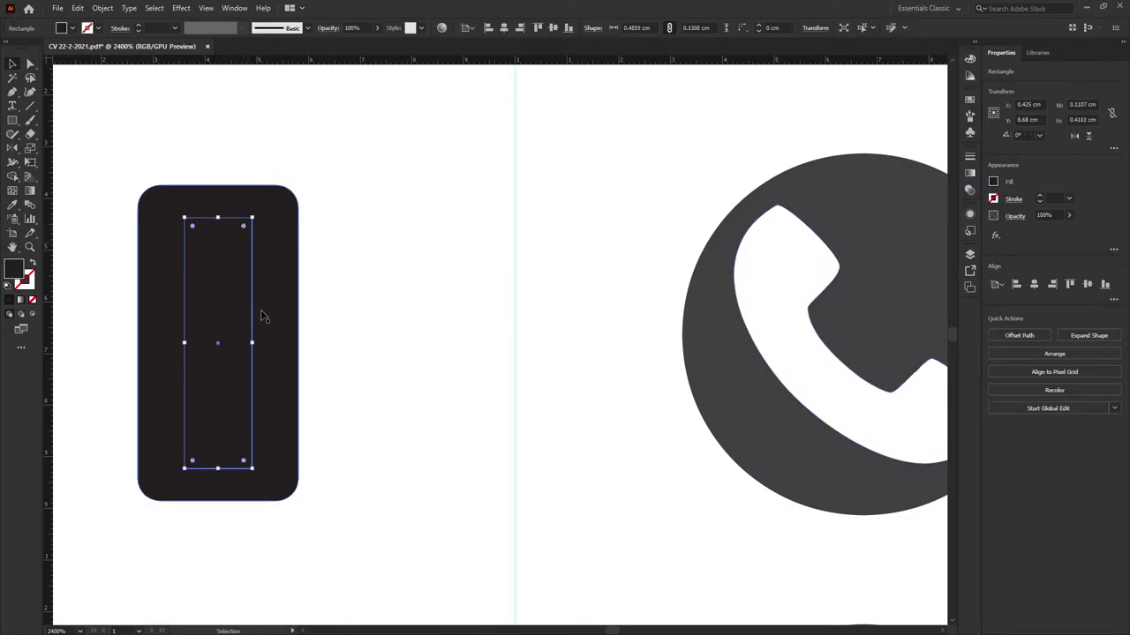
pyautogui.moveTo(260, 343); pyautogui.dragTo(280, 342)
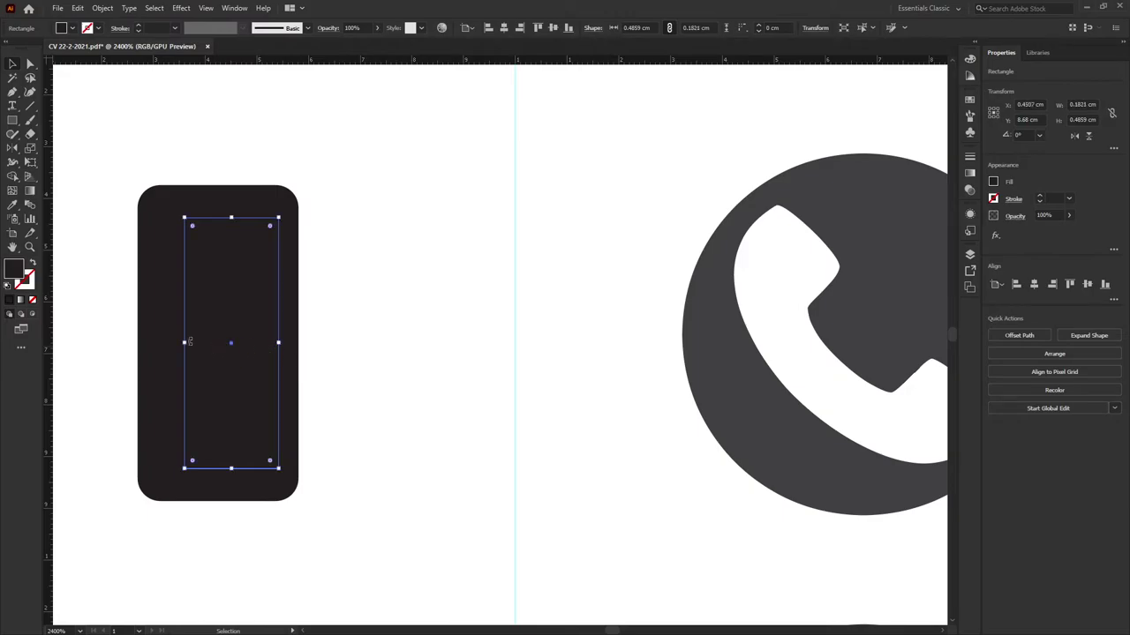
pyautogui.moveTo(186, 343); pyautogui.dragTo(160, 342)
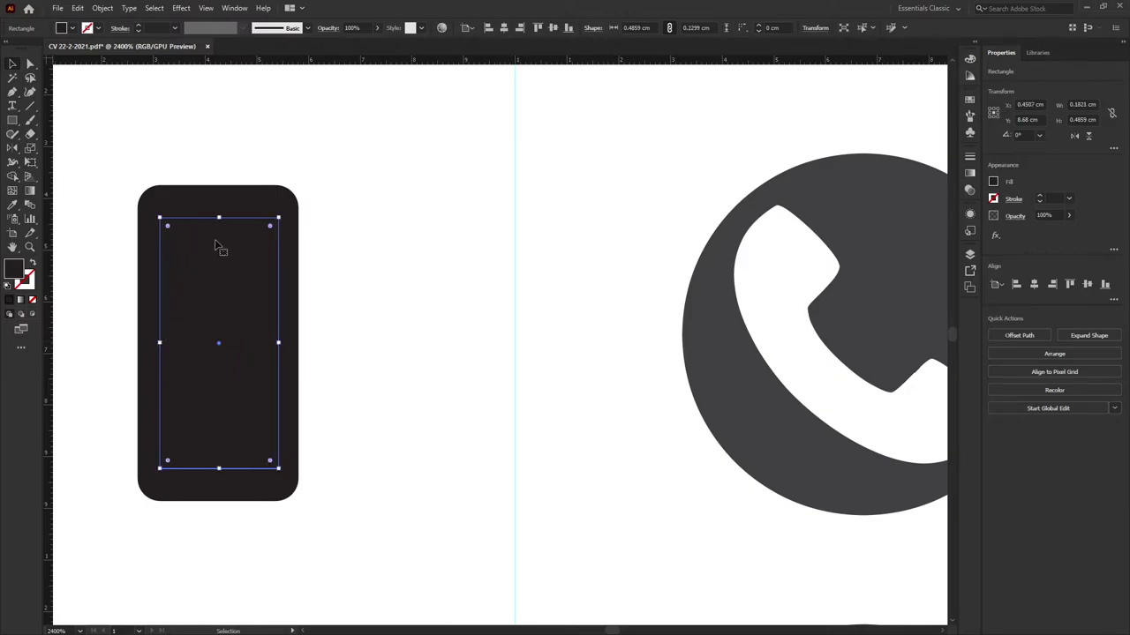
pyautogui.moveTo(219, 216); pyautogui.dragTo(219, 206)
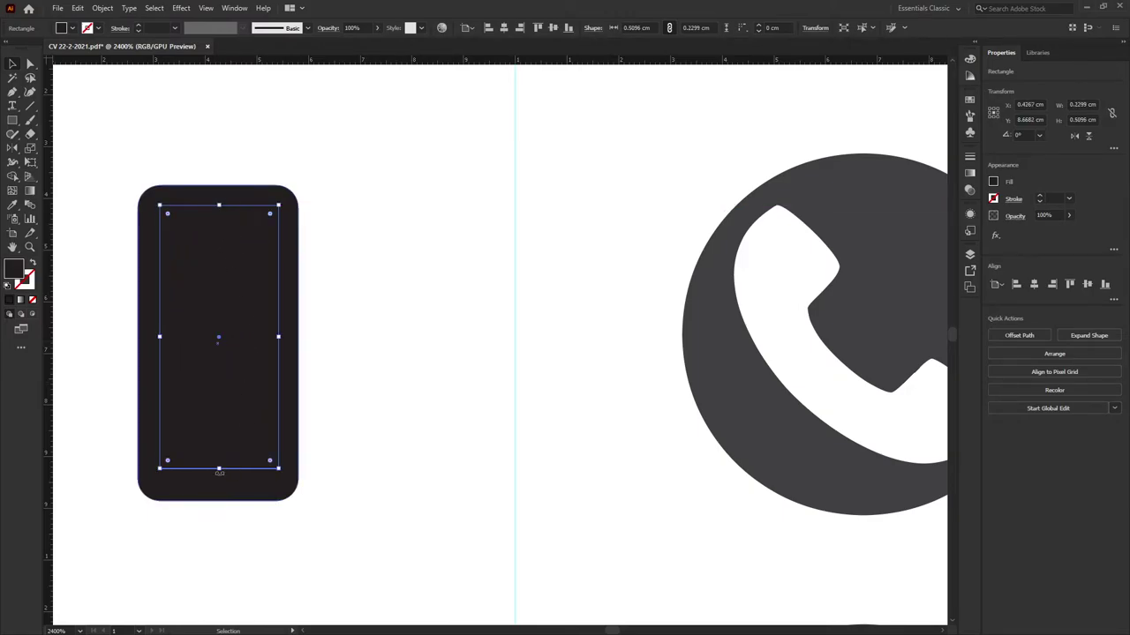
pyautogui.moveTo(220, 468); pyautogui.dragTo(220, 481)
# Centre both rectangles horizontally and subtract the inner one with Minus Front.
pyautogui.keyDown('shift'); pyautogui.click(294, 300); pyautogui.keyUp('shift')
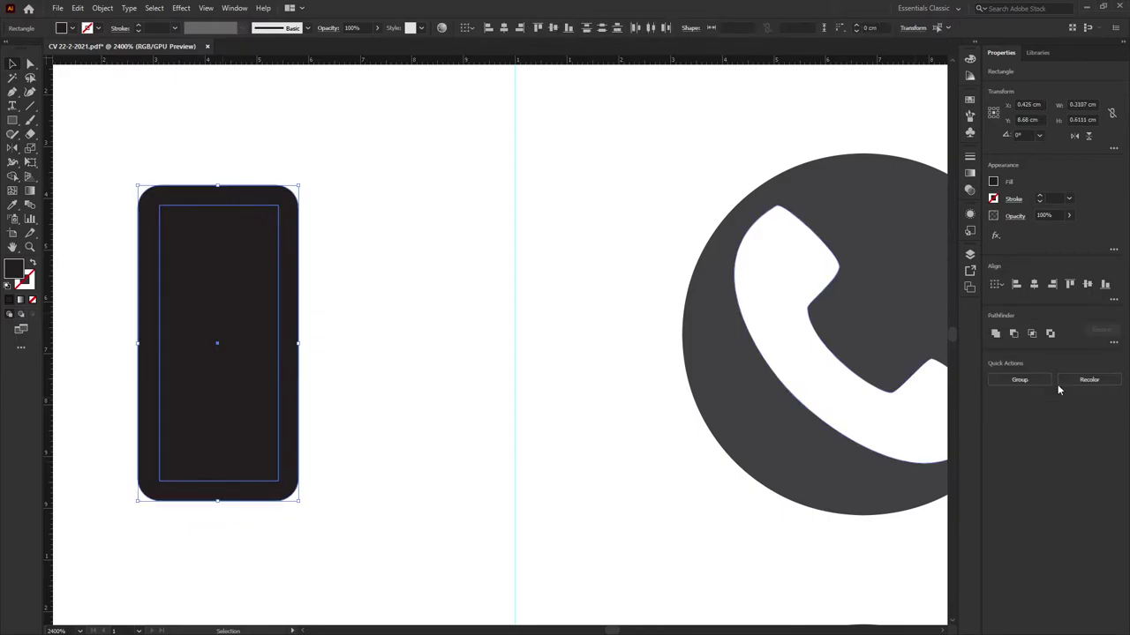
pyautogui.click(1034, 284)
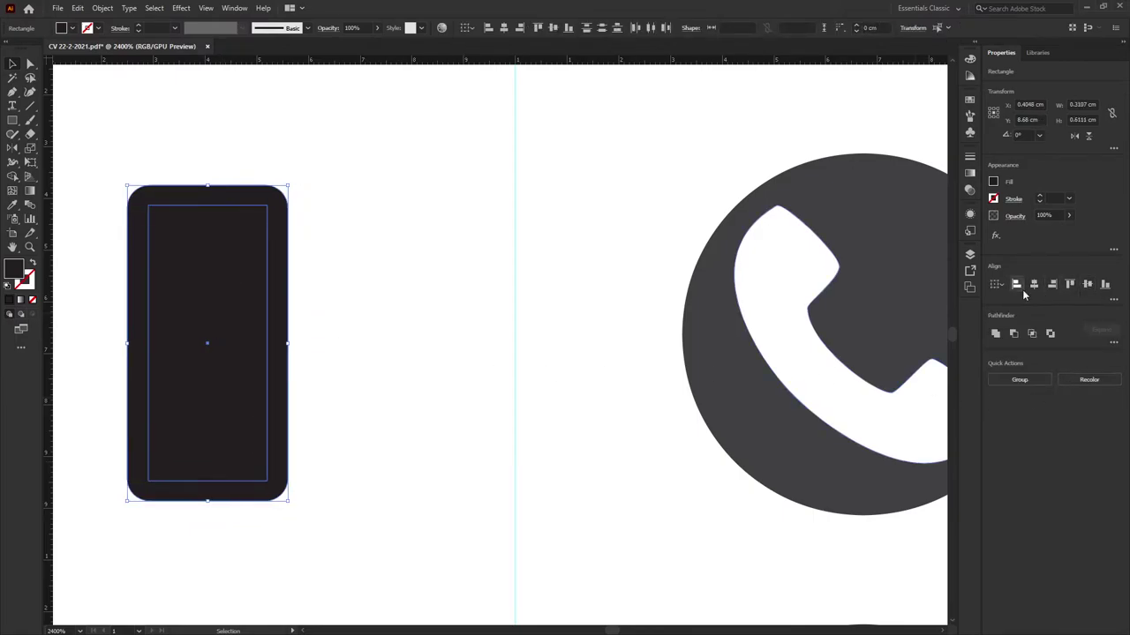
pyautogui.click(381, 327)
pyautogui.click(235, 292)
pyautogui.keyDown('shift'); pyautogui.click(273, 294); pyautogui.keyUp('shift')
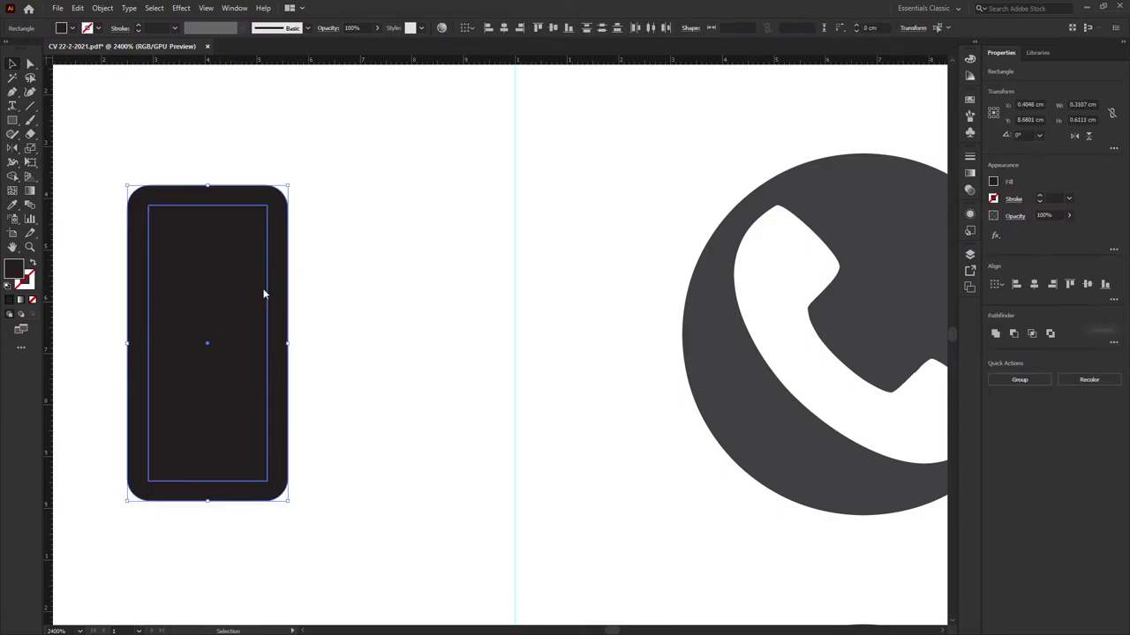
pyautogui.hotkey('ctrl', '8')
pyautogui.click(353, 388)
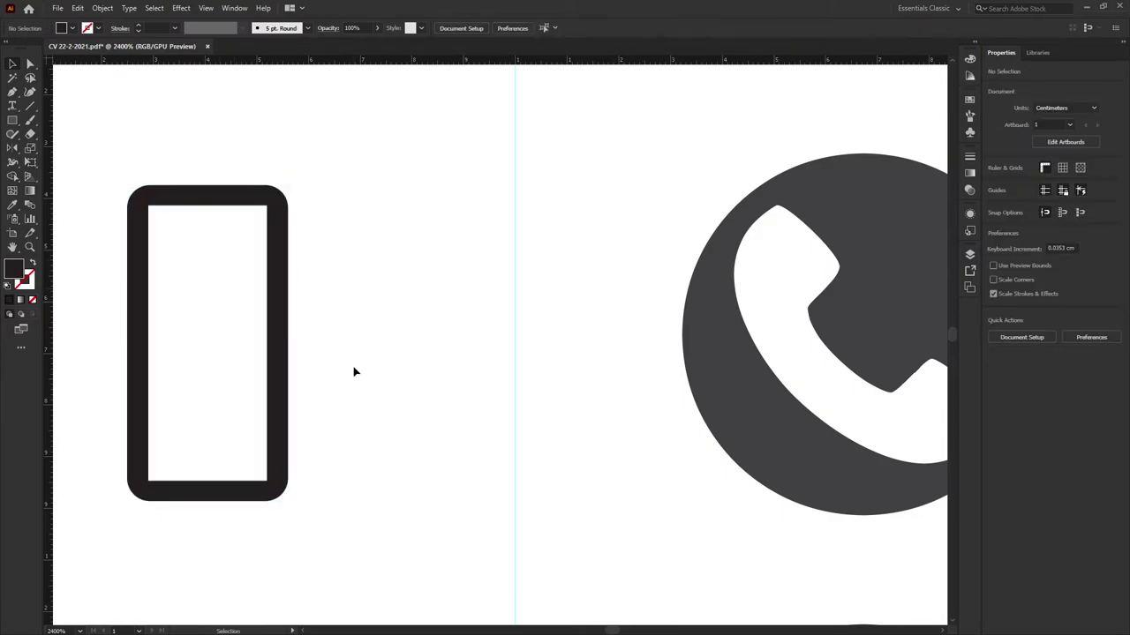
# In isolation mode, raise the bottom edge of the phone's screen hole.
pyautogui.click(264, 459)
pyautogui.doubleClick(262, 476)
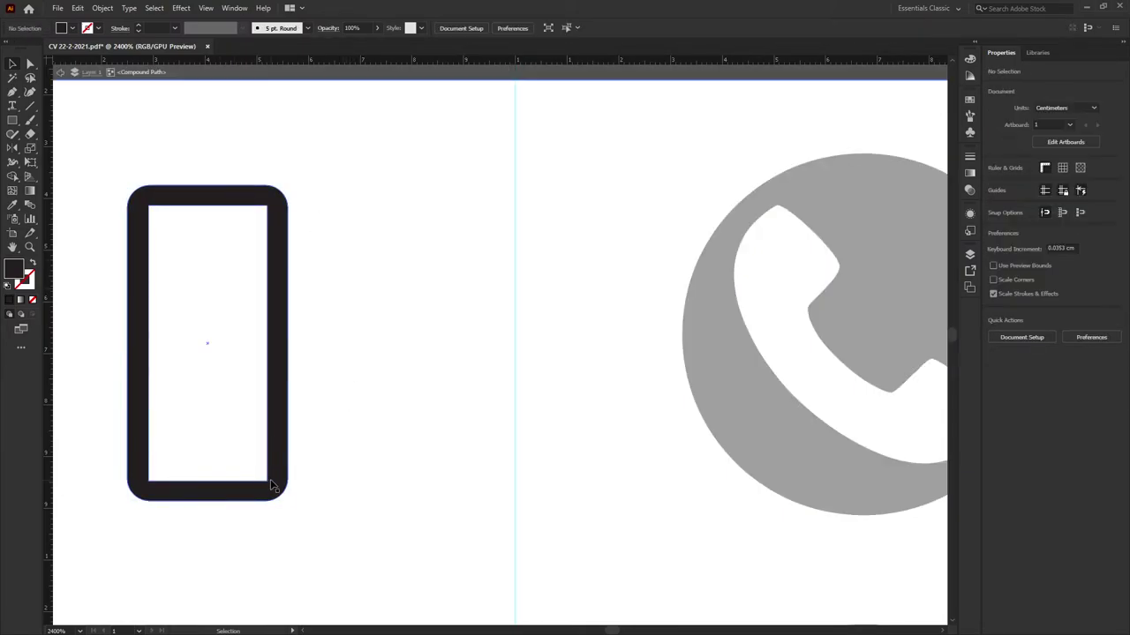
pyautogui.click(262, 485)
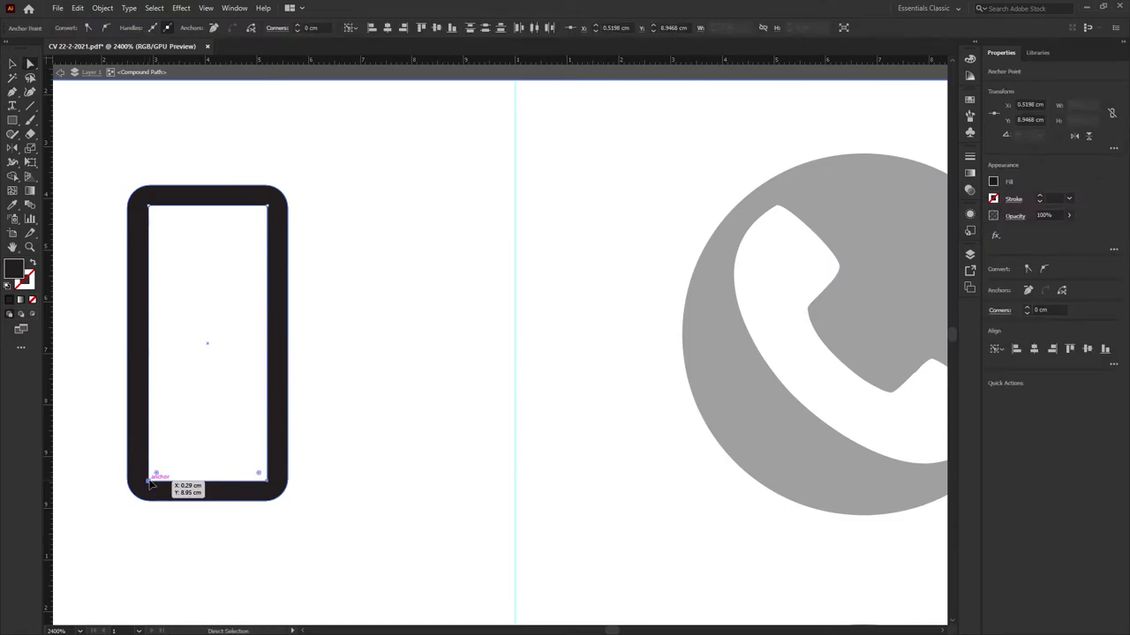
pyautogui.moveTo(149, 482); pyautogui.dragTo(154, 471)
pyautogui.click(365, 451)
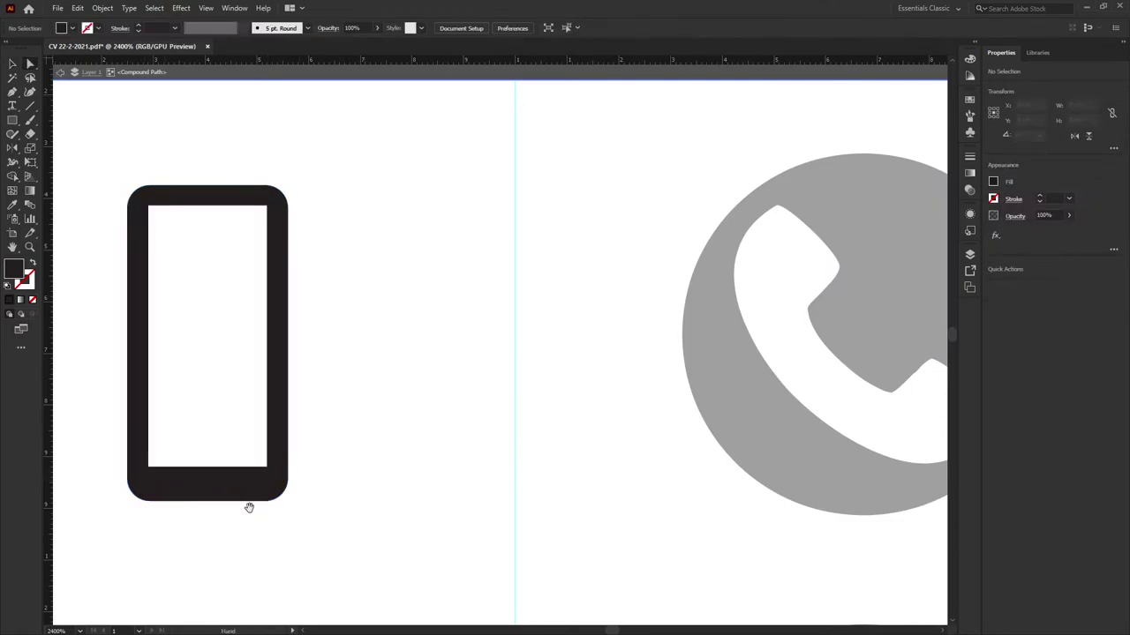
pyautogui.scroll(-2, 247, 507)
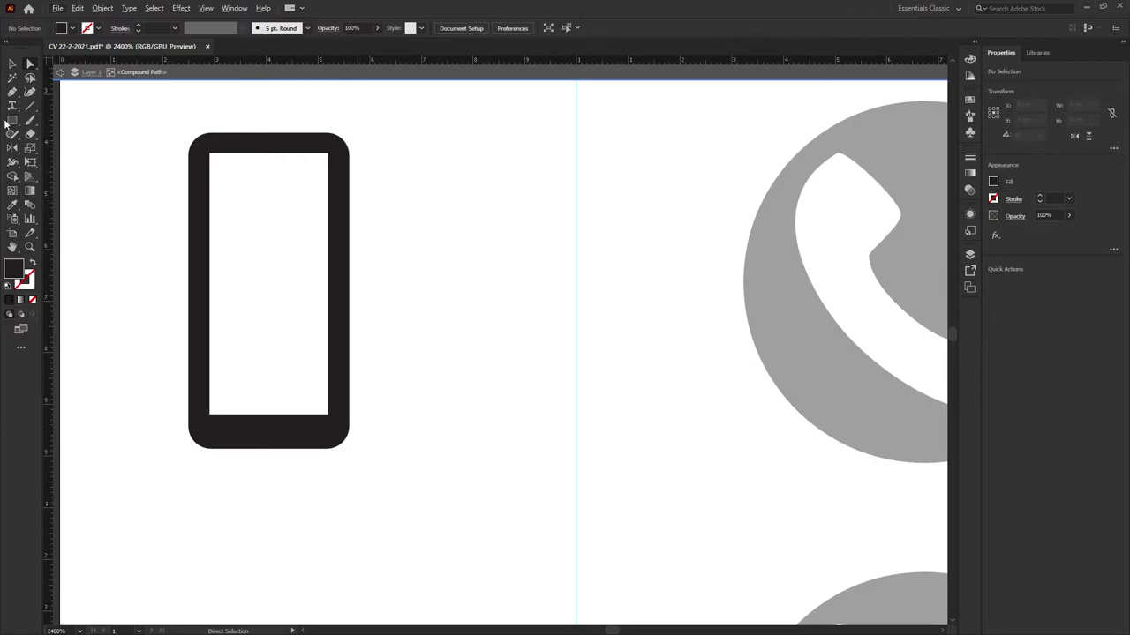
pyautogui.keyDown('alt'); pyautogui.scroll(2, 270, 411); pyautogui.keyUp('alt')
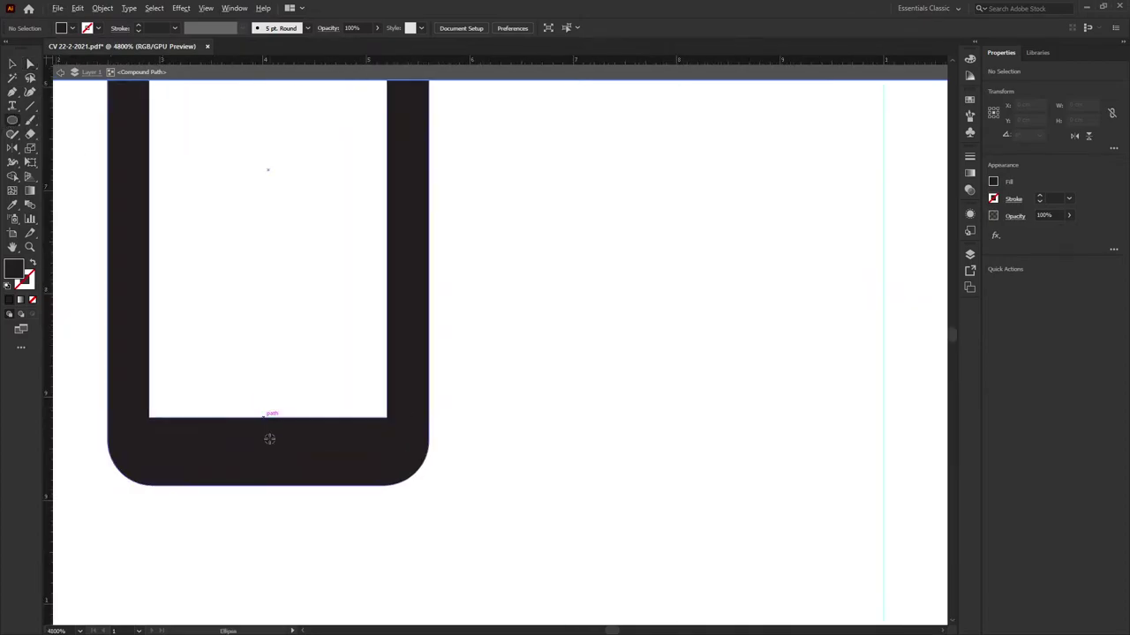
# Draw a small circle in the bottom border and undo the accidental white eyedropper fill.
pyautogui.moveTo(266, 444); pyautogui.dragTo(287, 465)
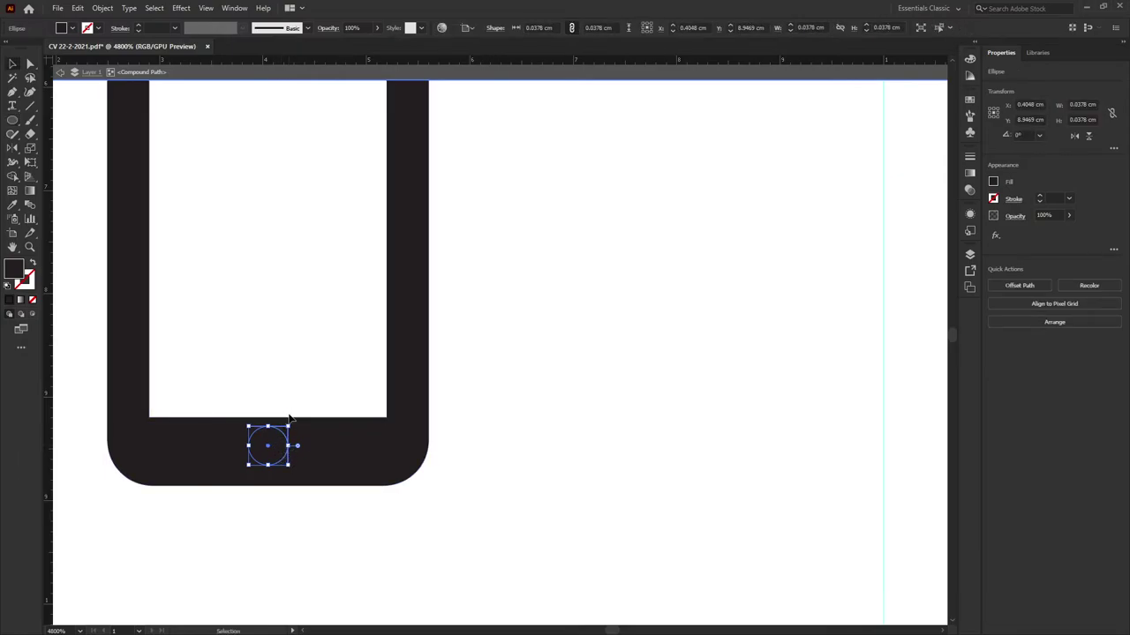
pyautogui.press('i')
pyautogui.click(472, 333)
pyautogui.press('v')
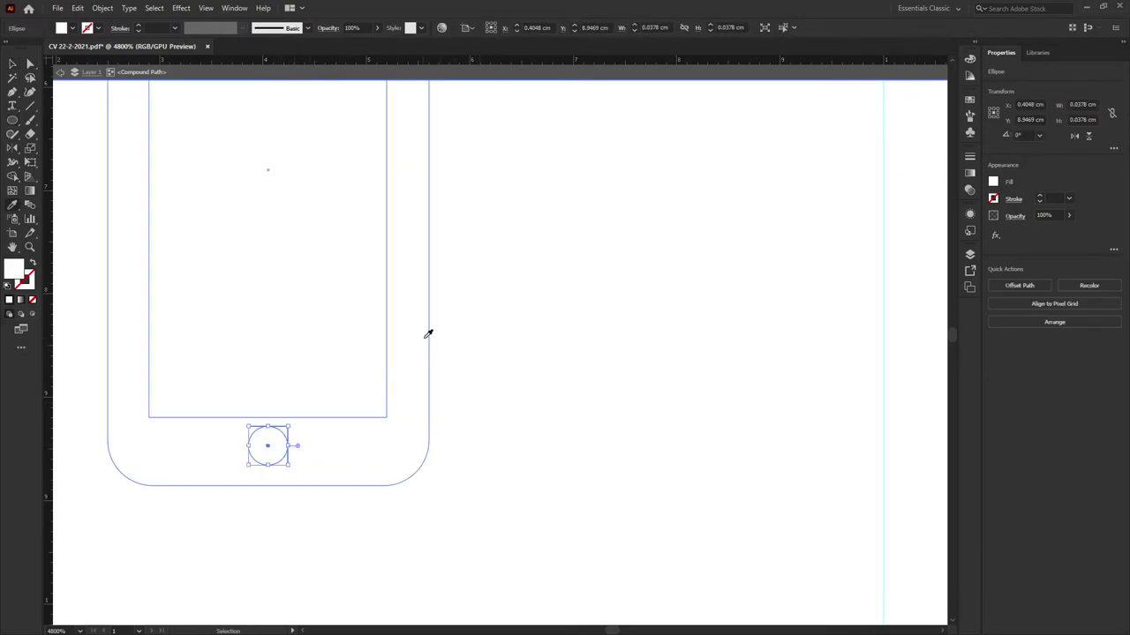
pyautogui.press('i')
pyautogui.hotkey('ctrl', 'z')
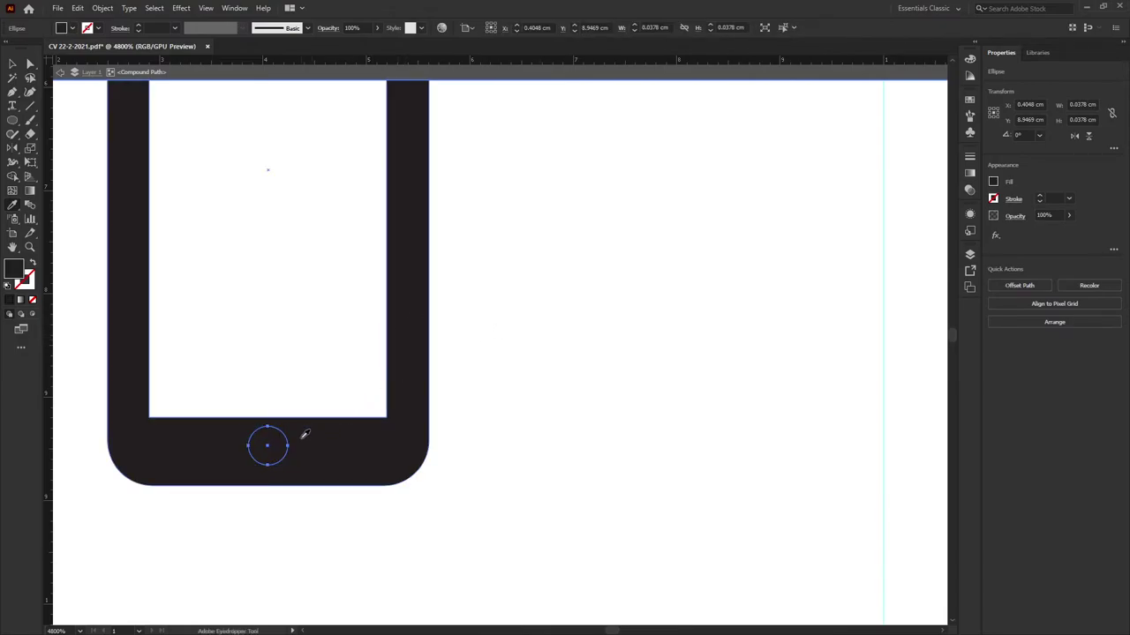
pyautogui.press('v')
pyautogui.click(314, 445)
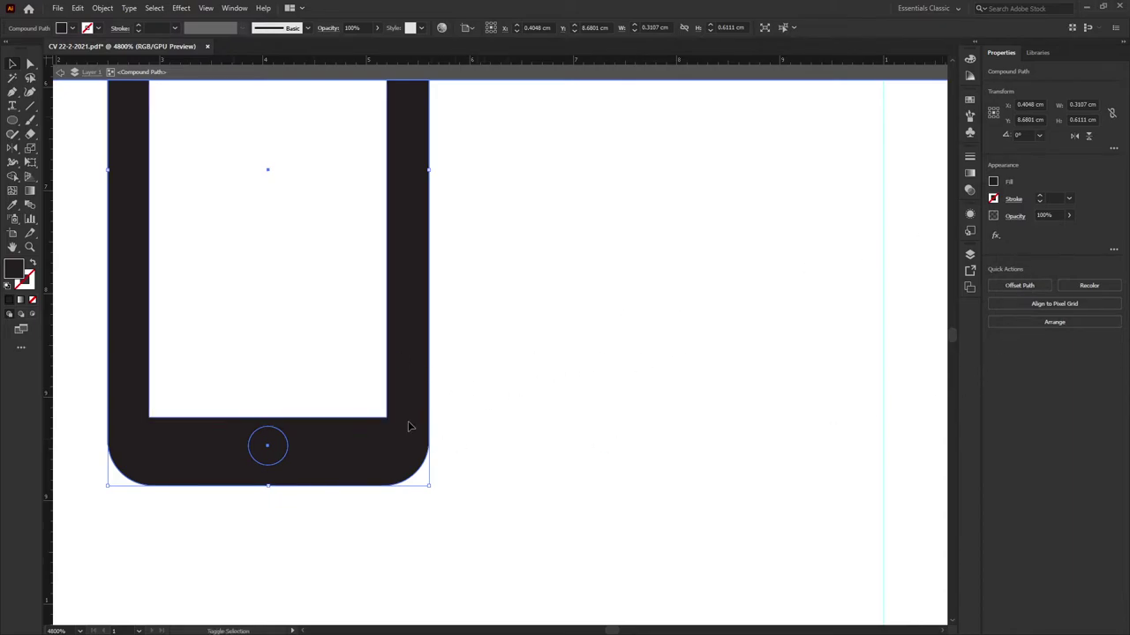
# Subtract the round home button from the phone body with Shape Builder, leaving a hole.
pyautogui.keyDown('shift'); pyautogui.click(268, 447); pyautogui.keyUp('shift')
pyautogui.hotkey('shift', 'm')
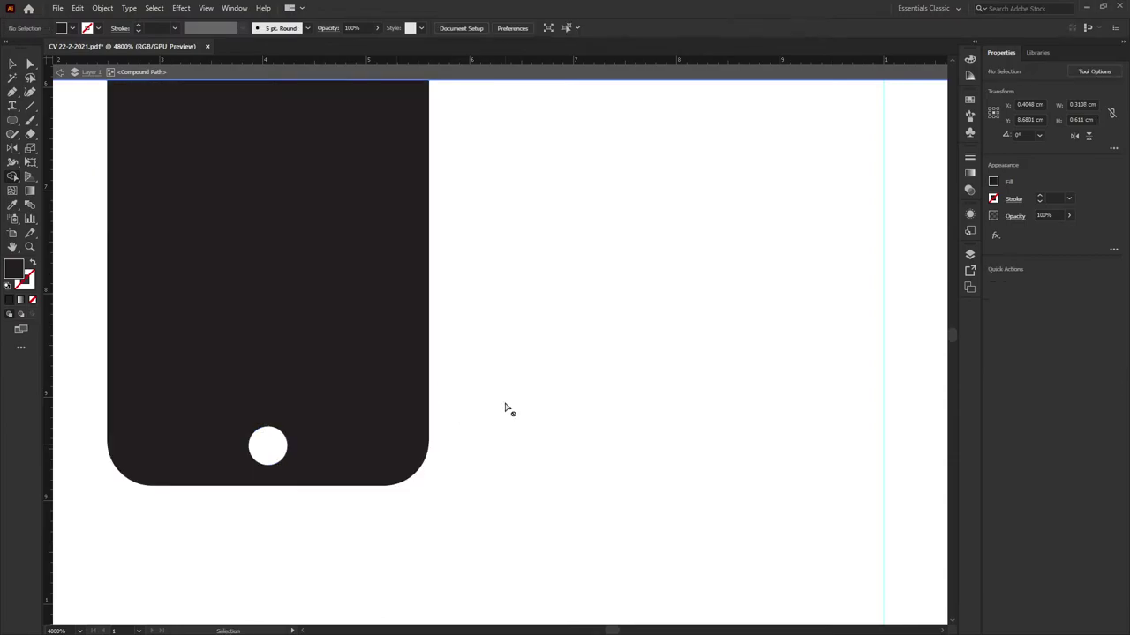
pyautogui.keyDown('alt'); pyautogui.click(368, 401); pyautogui.keyUp('alt')
pyautogui.press('Escape')
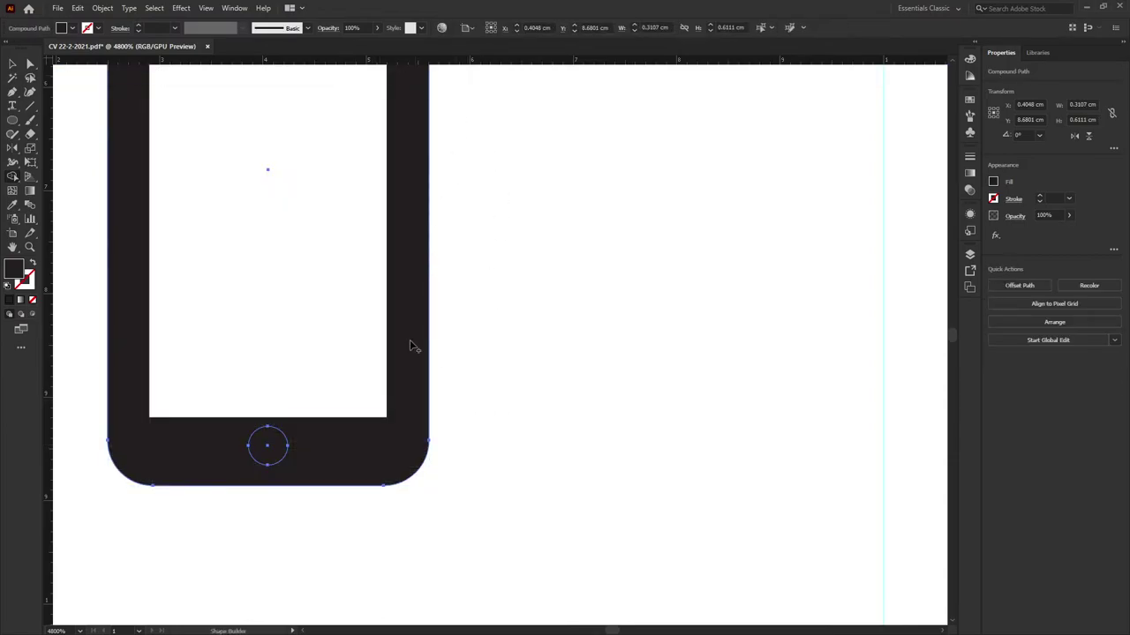
pyautogui.press('v')
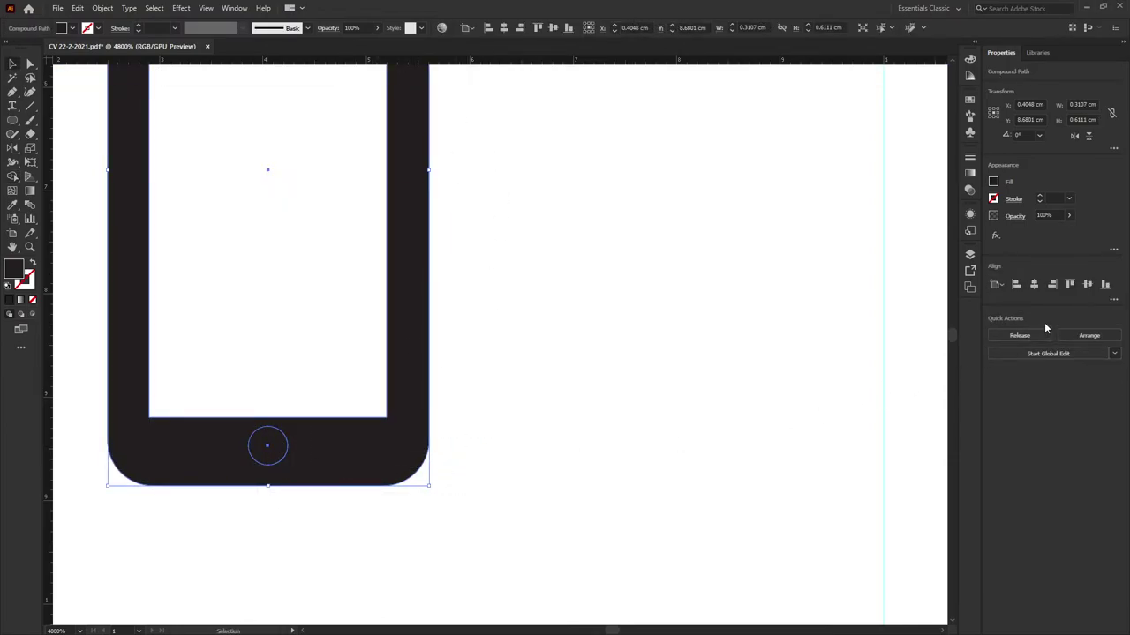
pyautogui.hotkey('shift', 'm')
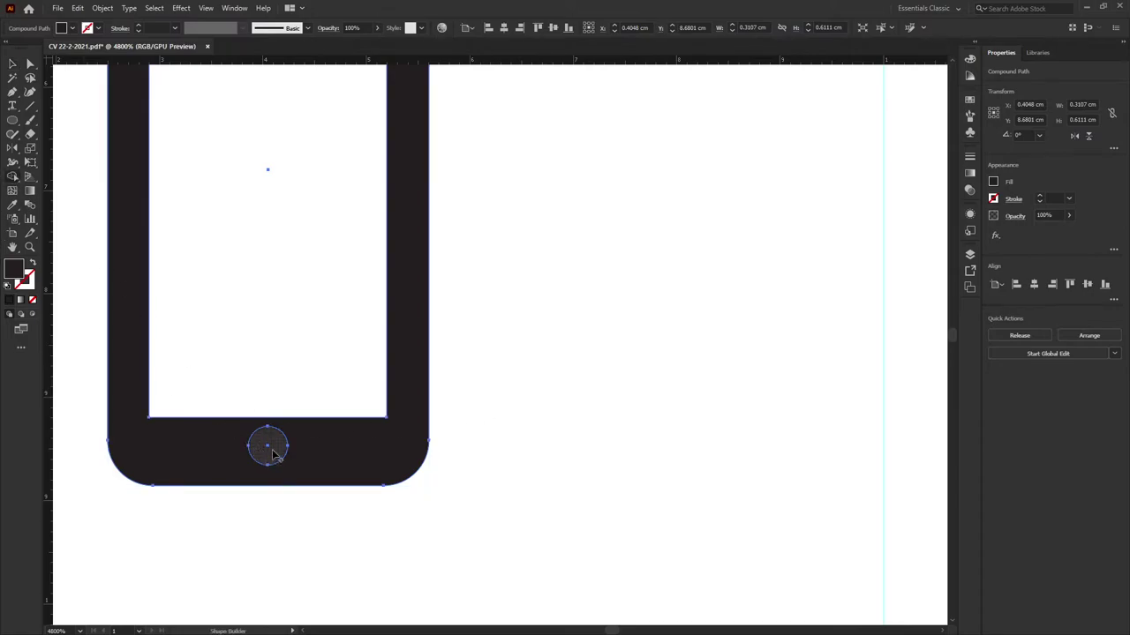
pyautogui.click(269, 446)
pyautogui.keyDown('alt'); pyautogui.click(267, 447); pyautogui.keyUp('alt')
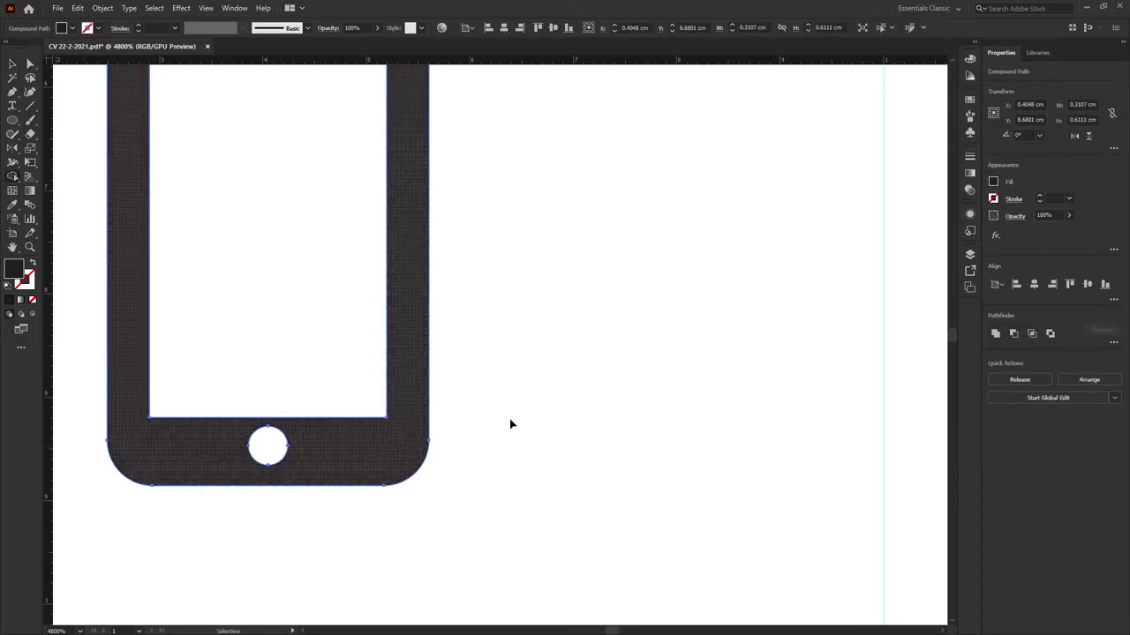
pyautogui.hotkey('ctrl', 'shift', 'a')
pyautogui.hotkey('ctrl', '-')
pyautogui.scroll(-1, 303, 435)
# In isolation mode, drag the phone outline's top anchors down to about 0.5485 cm tall.
pyautogui.moveTo(330, 326); pyautogui.dragTo(270, 348)
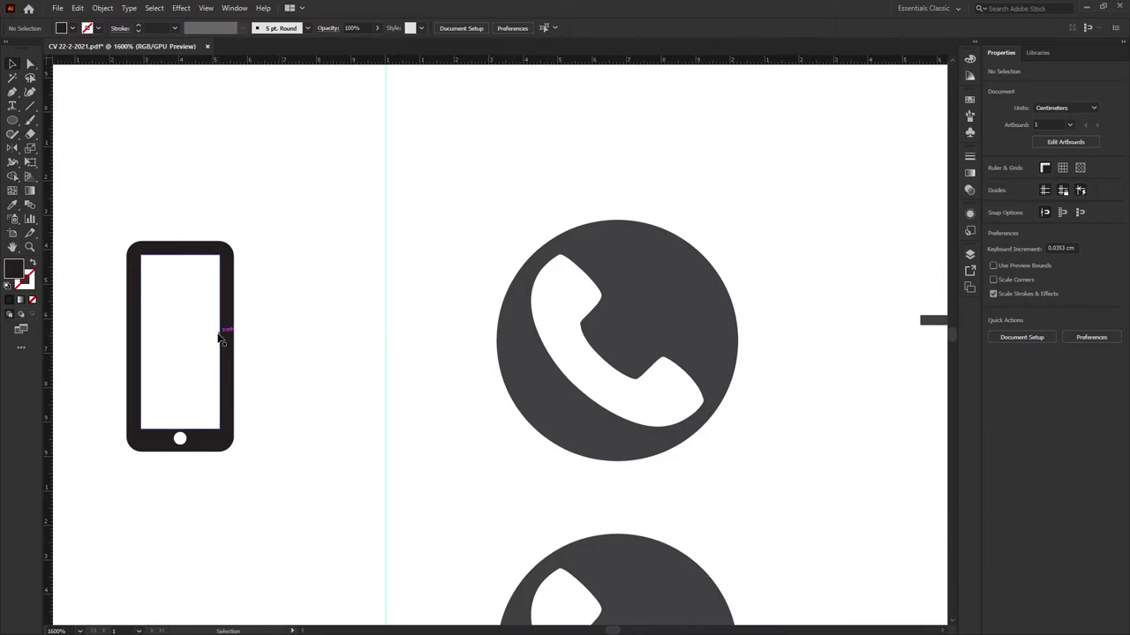
pyautogui.click(225, 300)
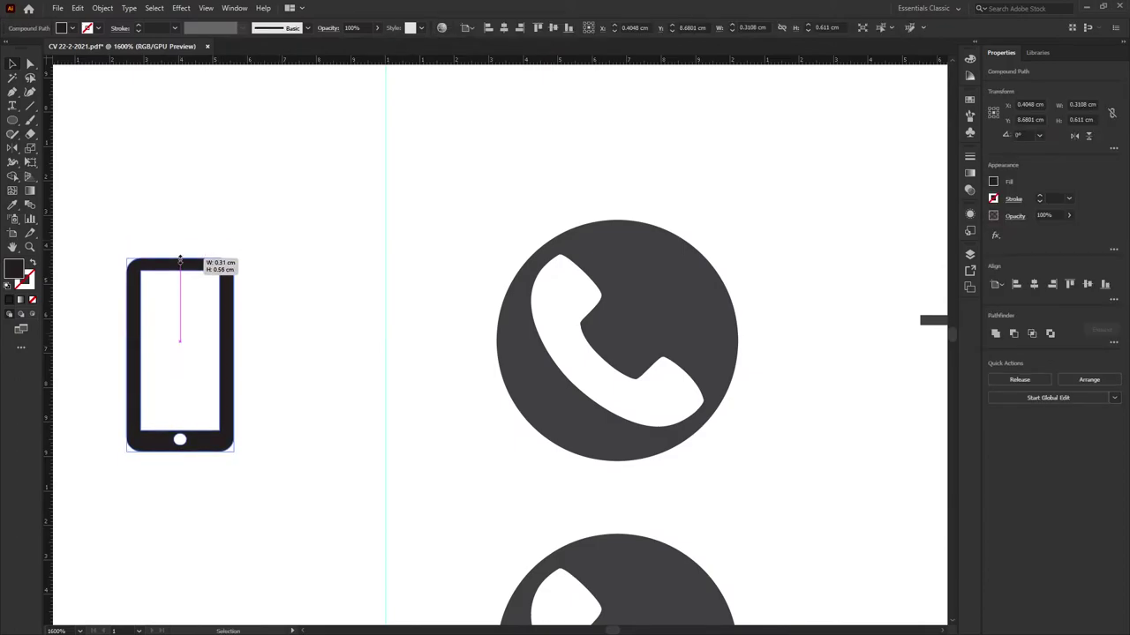
pyautogui.moveTo(182, 240); pyautogui.dragTo(183, 243)
pyautogui.doubleClick(218, 265)
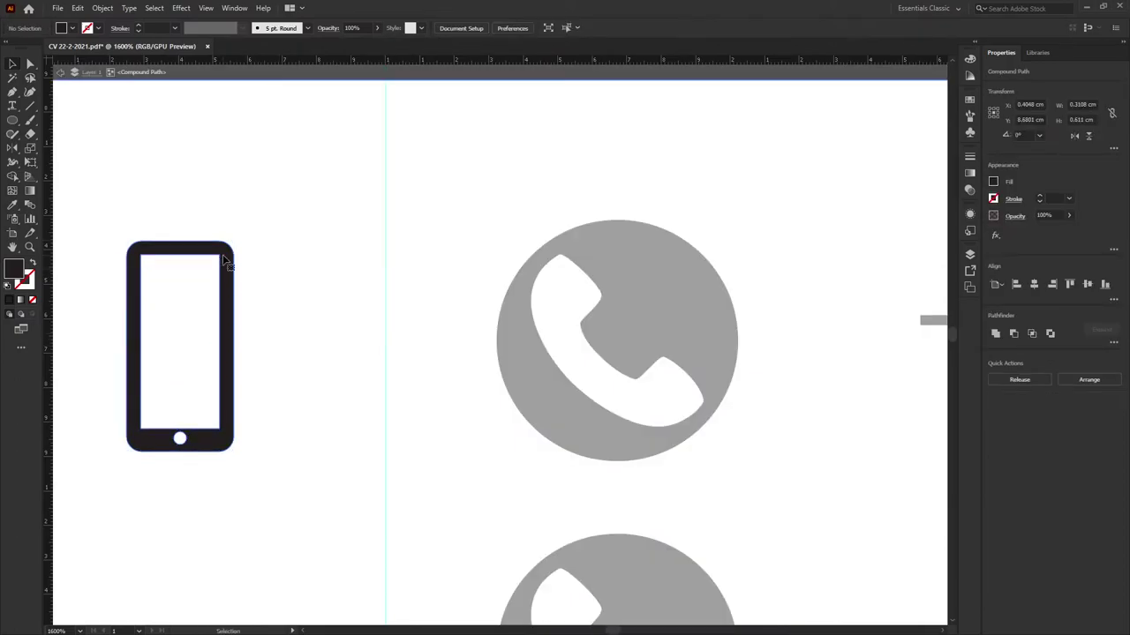
pyautogui.moveTo(265, 198); pyautogui.dragTo(108, 281)
pyautogui.press('a')
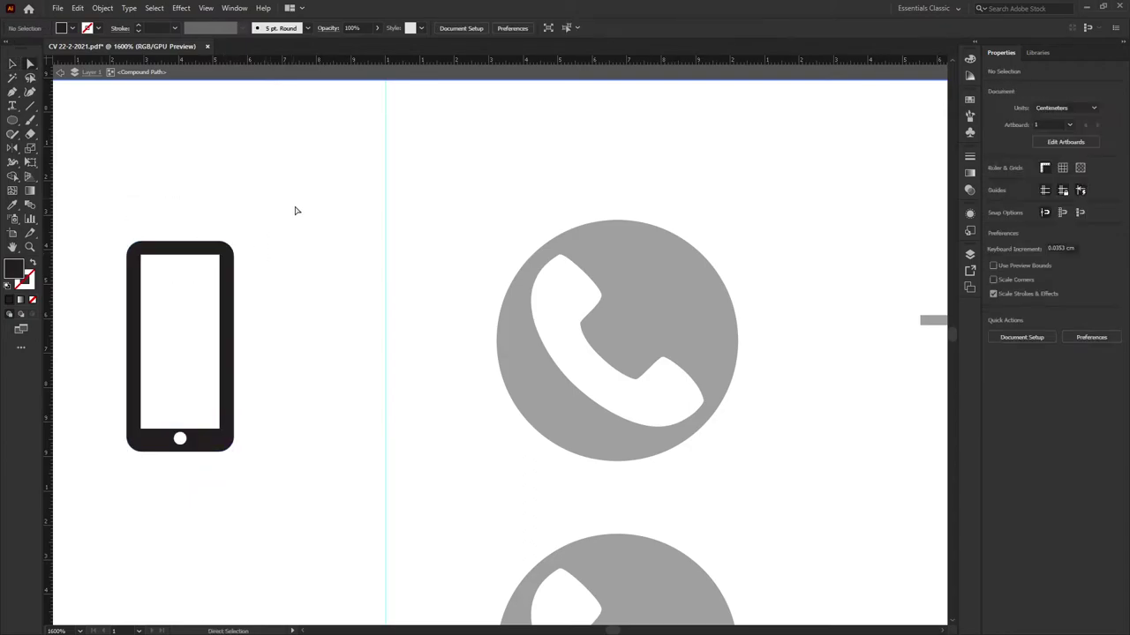
pyautogui.moveTo(300, 200); pyautogui.dragTo(107, 286)
pyautogui.moveTo(188, 246); pyautogui.dragTo(201, 257)
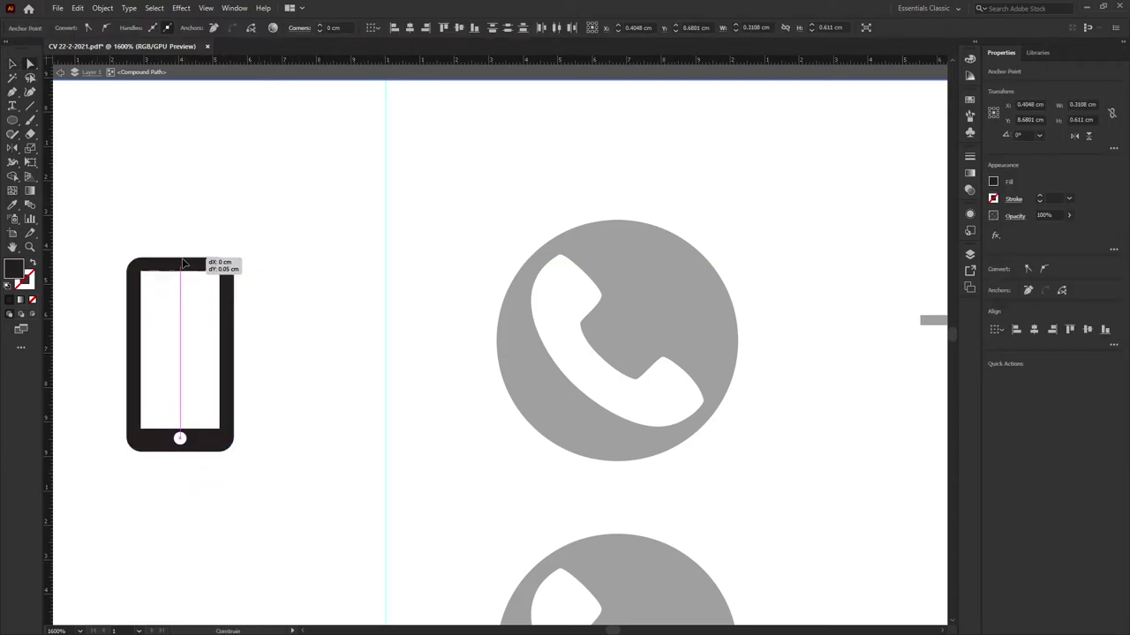
pyautogui.click(256, 236)
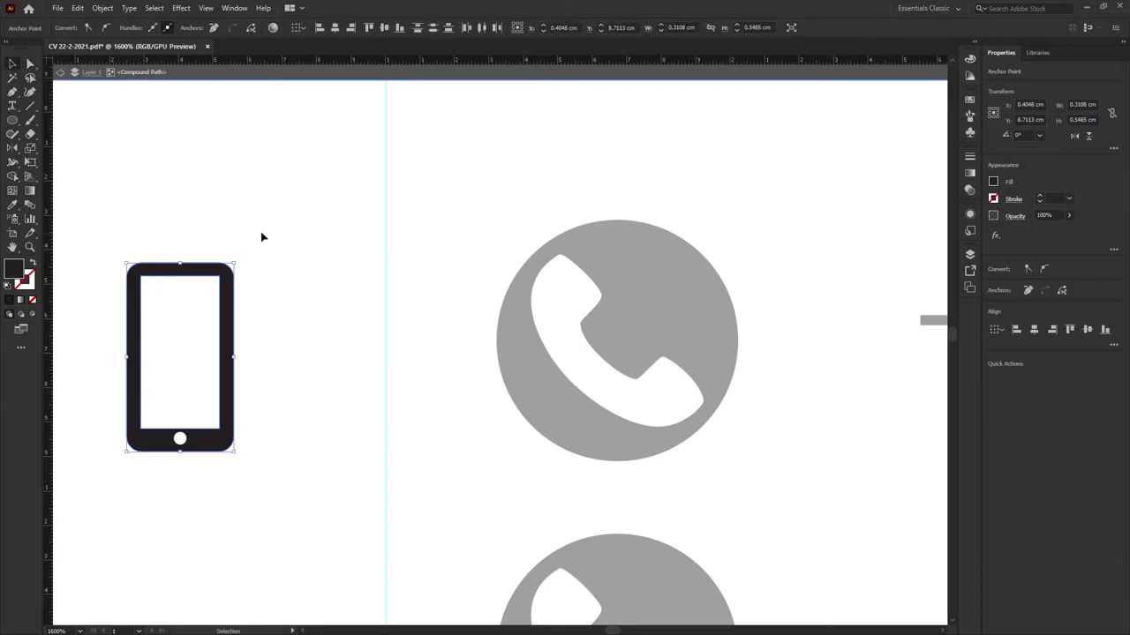
pyautogui.press('v')
pyautogui.doubleClick(288, 384)
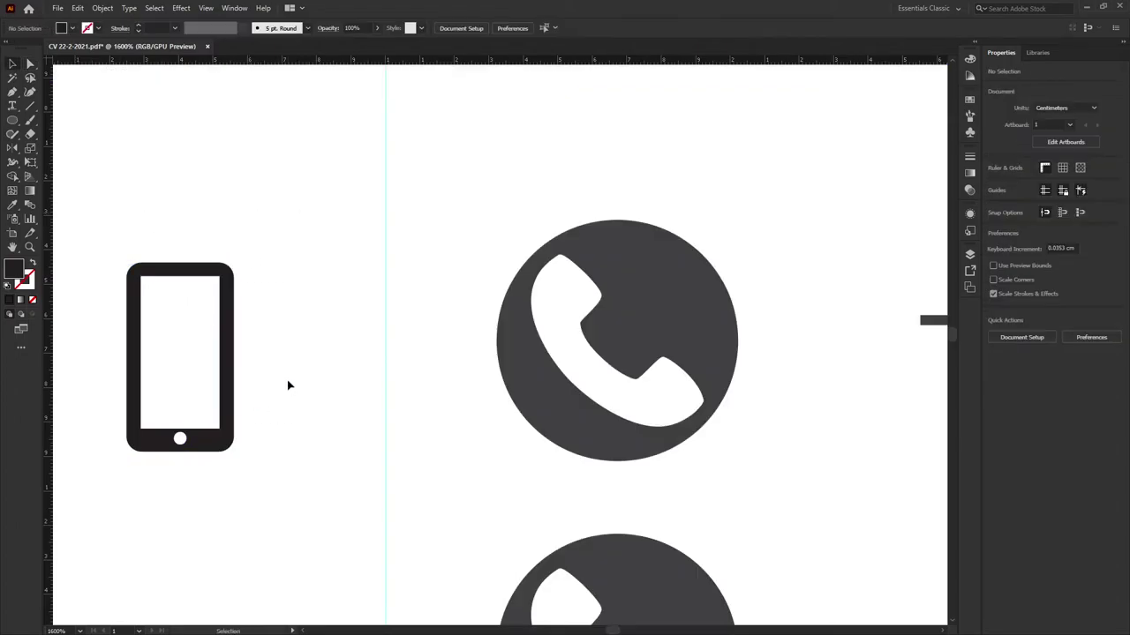
# Draw a straight line across the phone's top band with the Pen tool.
pyautogui.moveTo(103, 460)
pyautogui.mouseDown()
pyautogui.moveTo(213, 374)
pyautogui.moveTo(348, 342)
pyautogui.mouseUp()
pyautogui.click(327, 235)
pyautogui.scroll(3, 289, 260)
pyautogui.press('p')
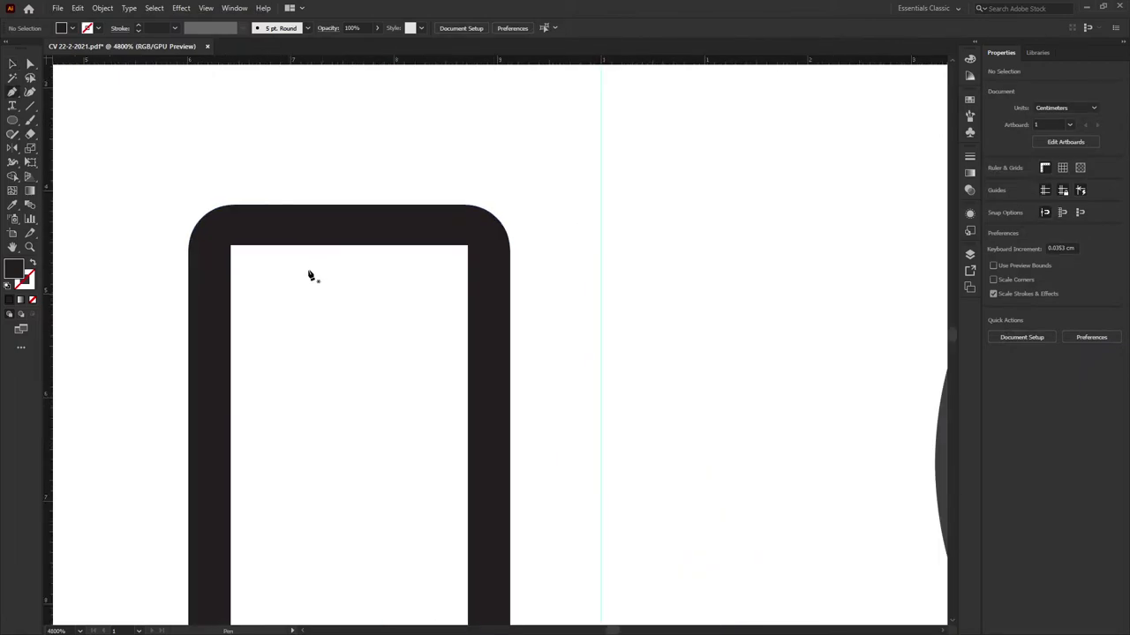
pyautogui.click(300, 225)
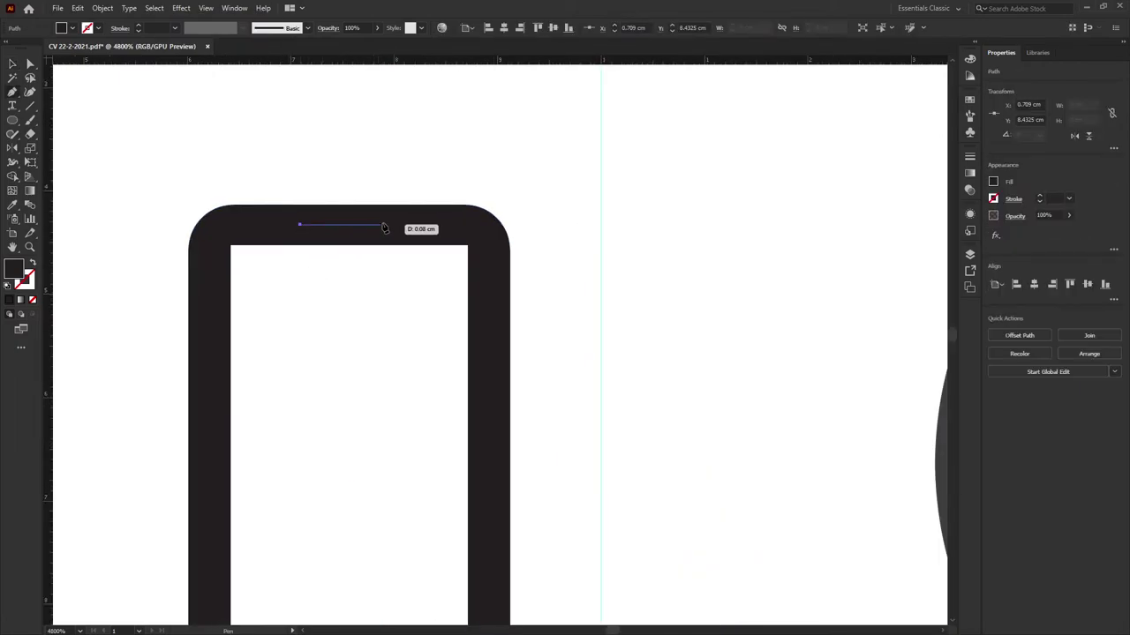
pyautogui.click(397, 227)
pyautogui.press('v')
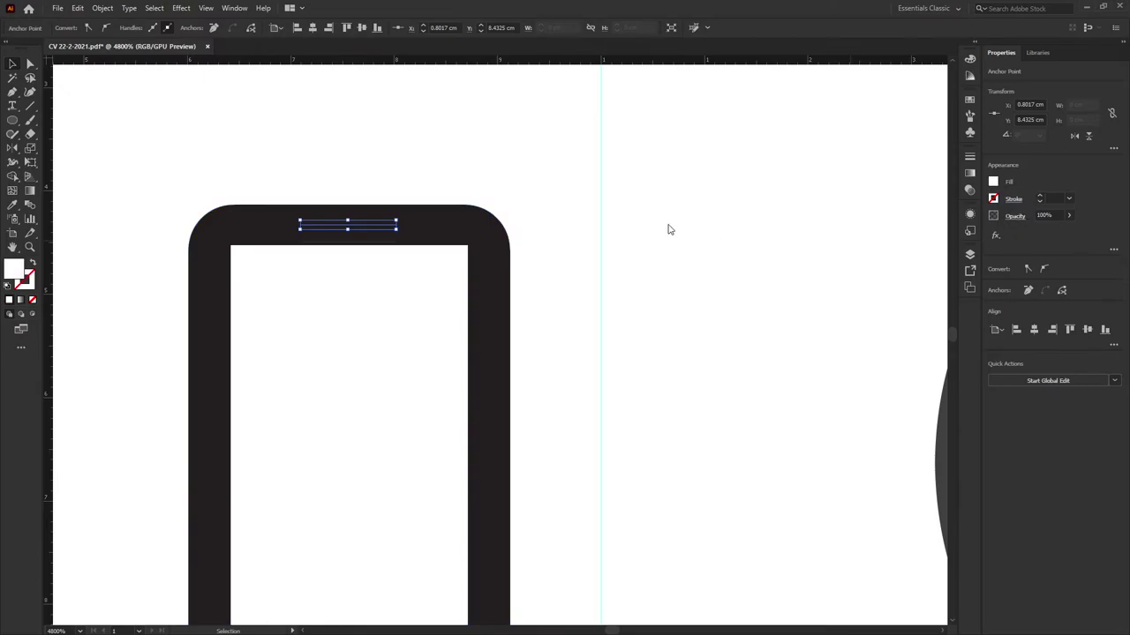
# Make the speaker line white with a 0.5 pt stroke weight.
pyautogui.hotkey('shift', 'x')
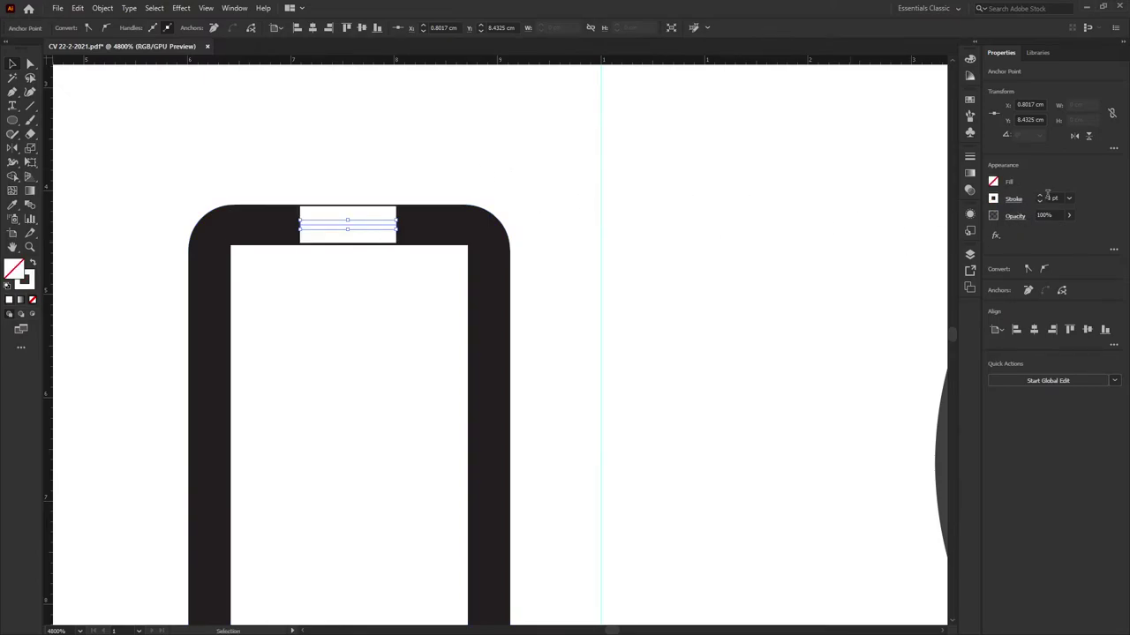
pyautogui.click(1039, 201)
pyautogui.click(1039, 202)
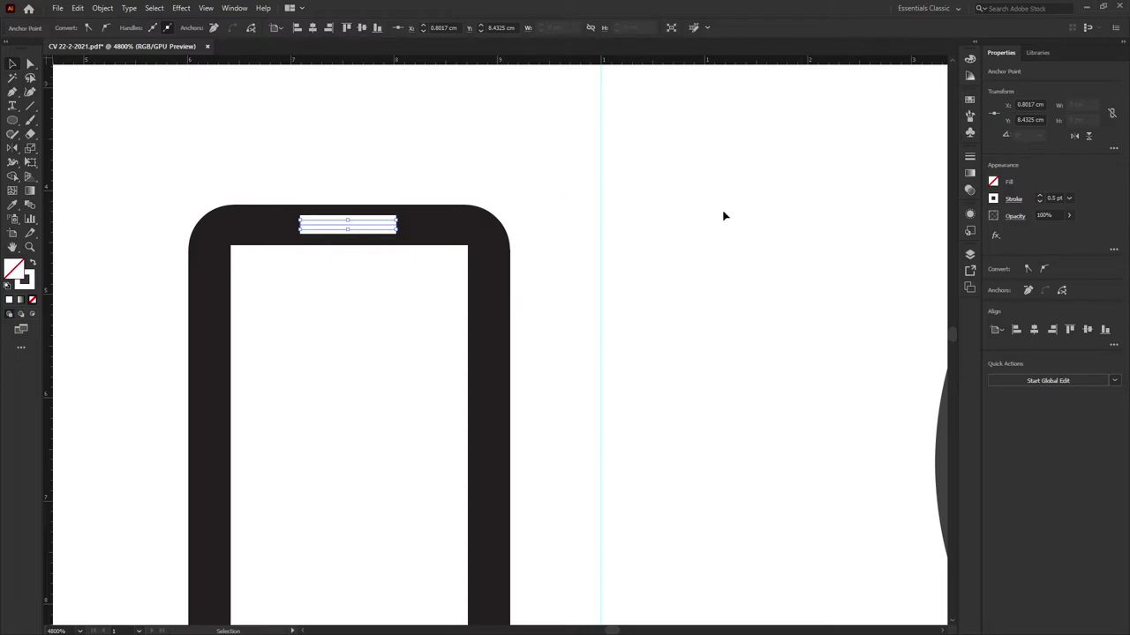
pyautogui.click(668, 215)
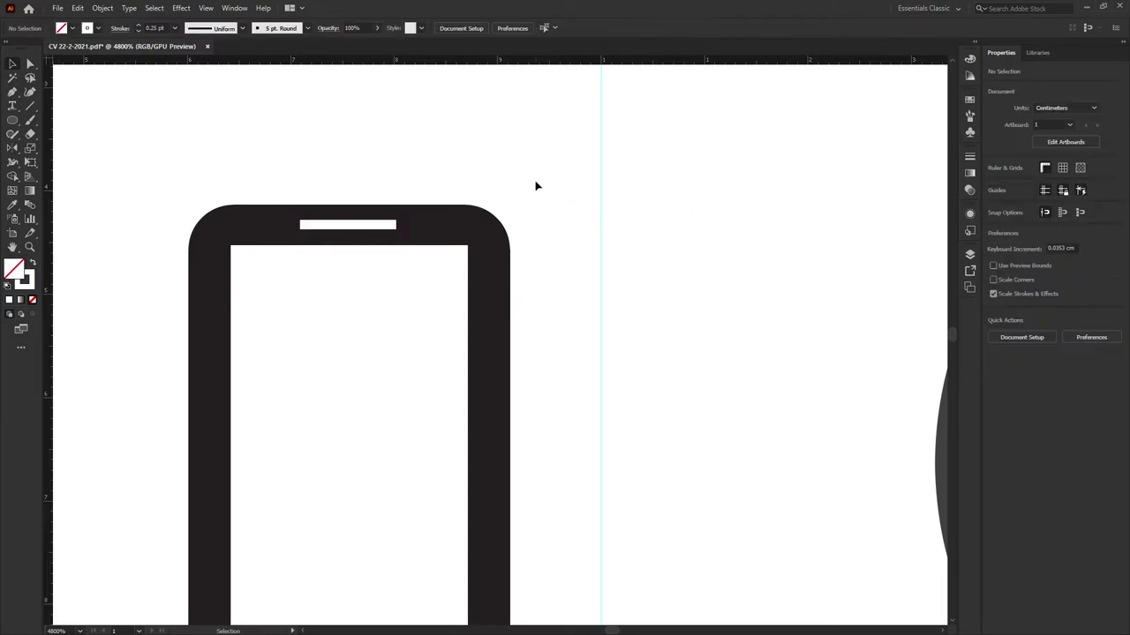
pyautogui.click(388, 225)
# Delete the handset symbol from inside the top call circle.
pyautogui.scroll(-2, 497, 189)
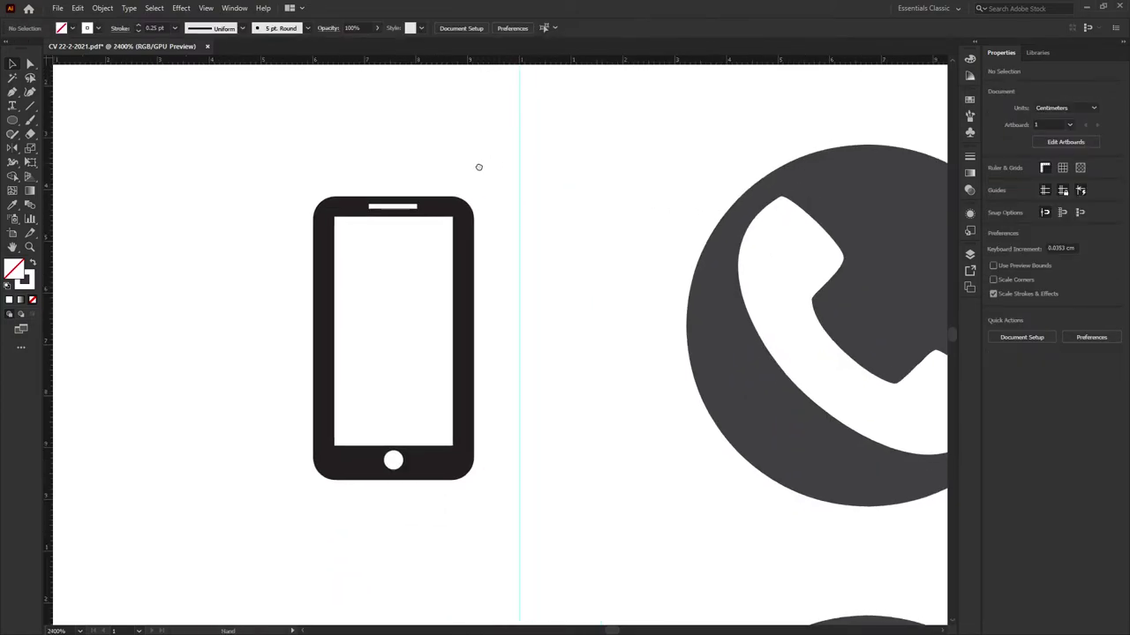
pyautogui.scroll(-1, 480, 167)
pyautogui.scroll(-1, 453, 171)
pyautogui.click(338, 302)
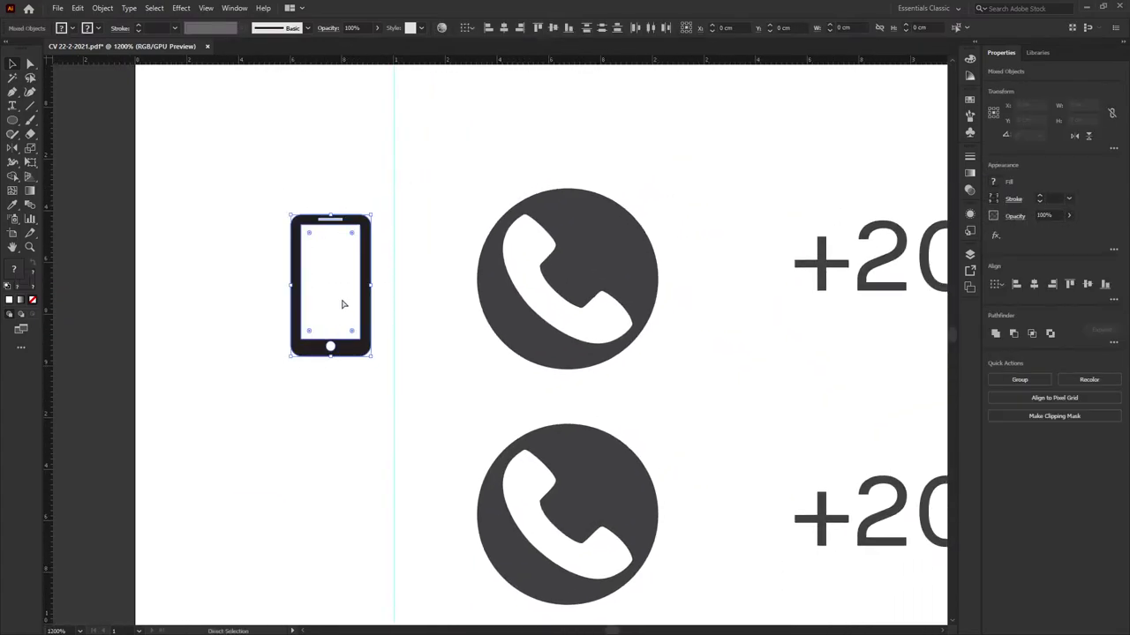
pyautogui.click(414, 229)
pyautogui.hscroll(2, 397, 256)
pyautogui.click(451, 267)
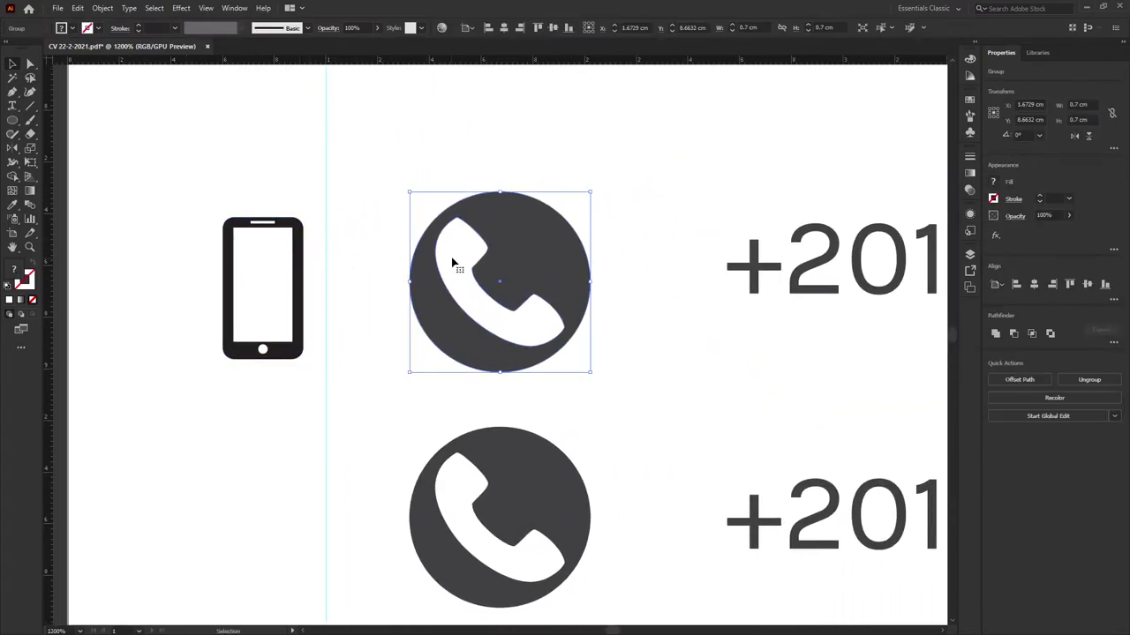
pyautogui.press('a')
pyautogui.click(451, 258)
pyautogui.press('Delete')
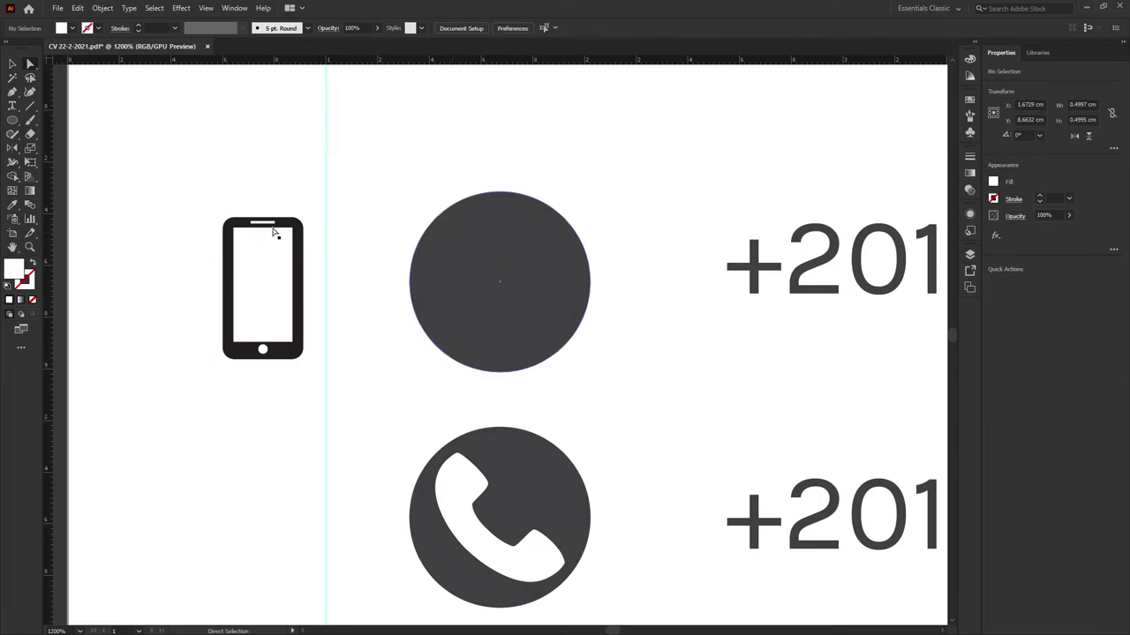
# Move the phone icon into the top circle and give it a white fill.
pyautogui.press('v')
pyautogui.moveTo(314, 198); pyautogui.dragTo(235, 370)
pyautogui.moveTo(300, 252)
pyautogui.mouseDown()
pyautogui.moveTo(545, 251)
pyautogui.moveTo(535, 246)
pyautogui.mouseUp()
pyautogui.press('i')
pyautogui.click(618, 190)
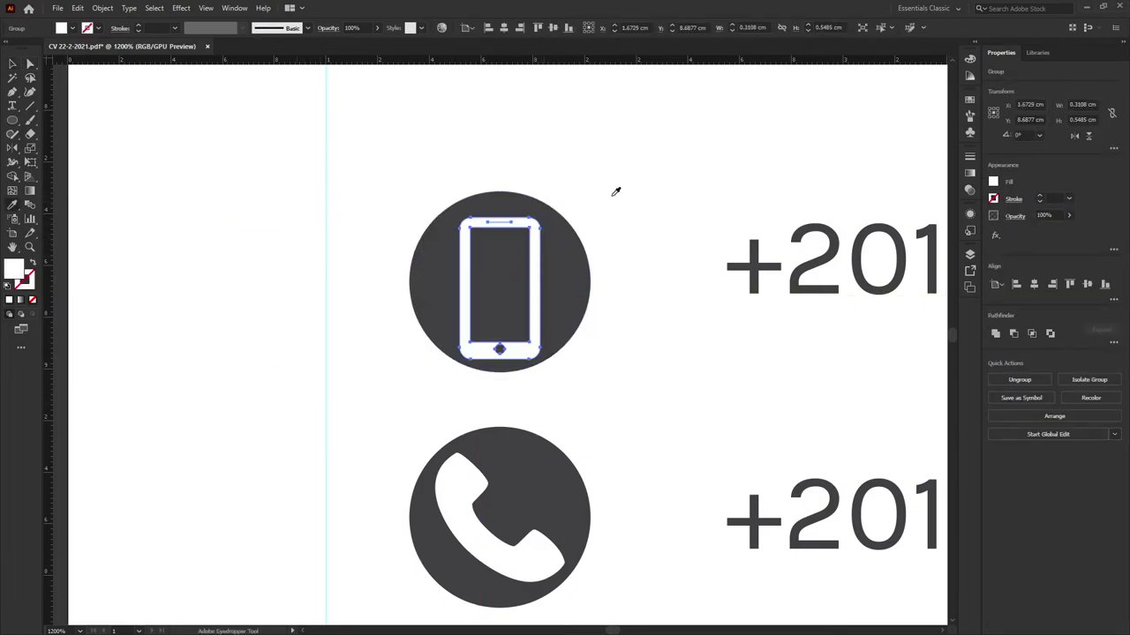
# Color the speaker slot with the dark circle colour and swap fill/stroke so it shows.
pyautogui.press('v')
pyautogui.hotkey('ctrl', '+')
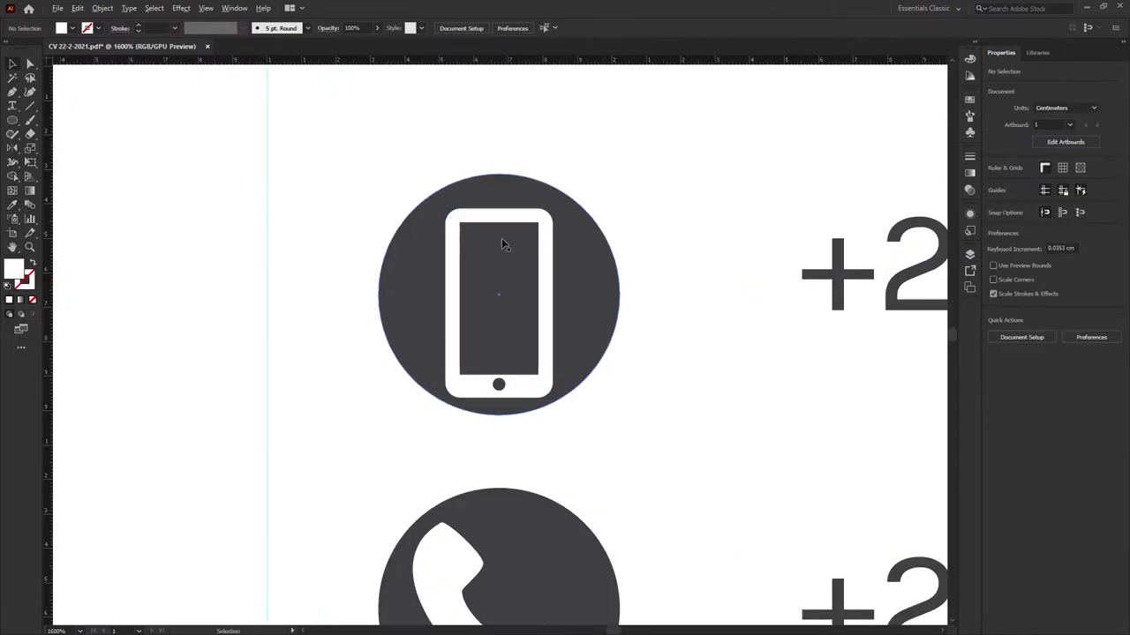
pyautogui.press('a')
pyautogui.click(501, 217)
pyautogui.press('i')
pyautogui.click(545, 198)
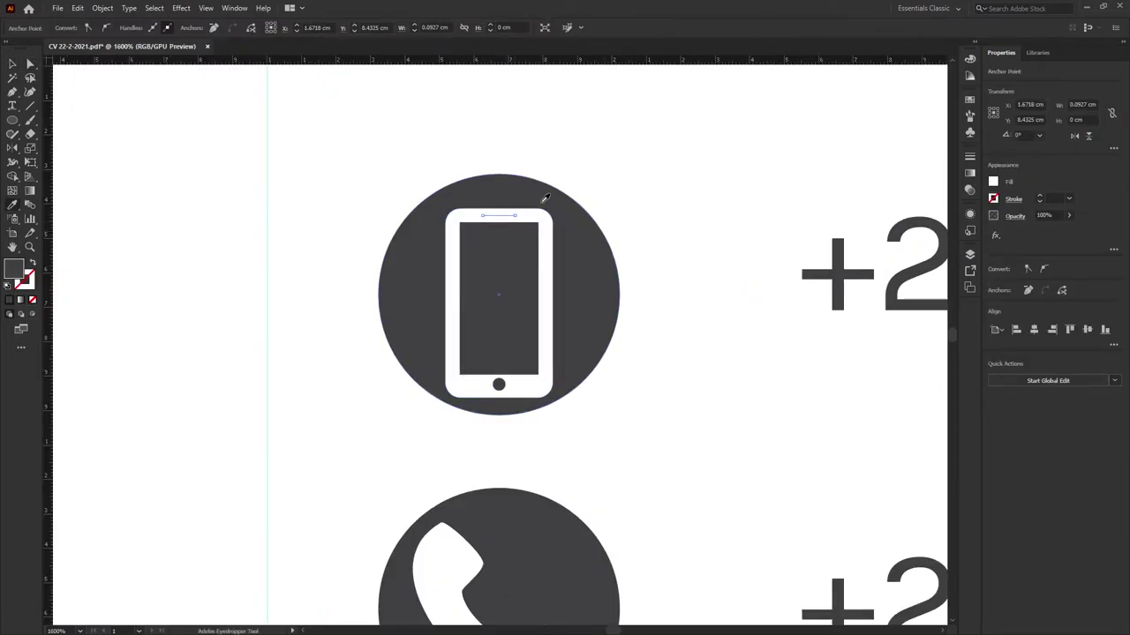
pyautogui.press('a')
pyautogui.hotkey('shift', 'x')
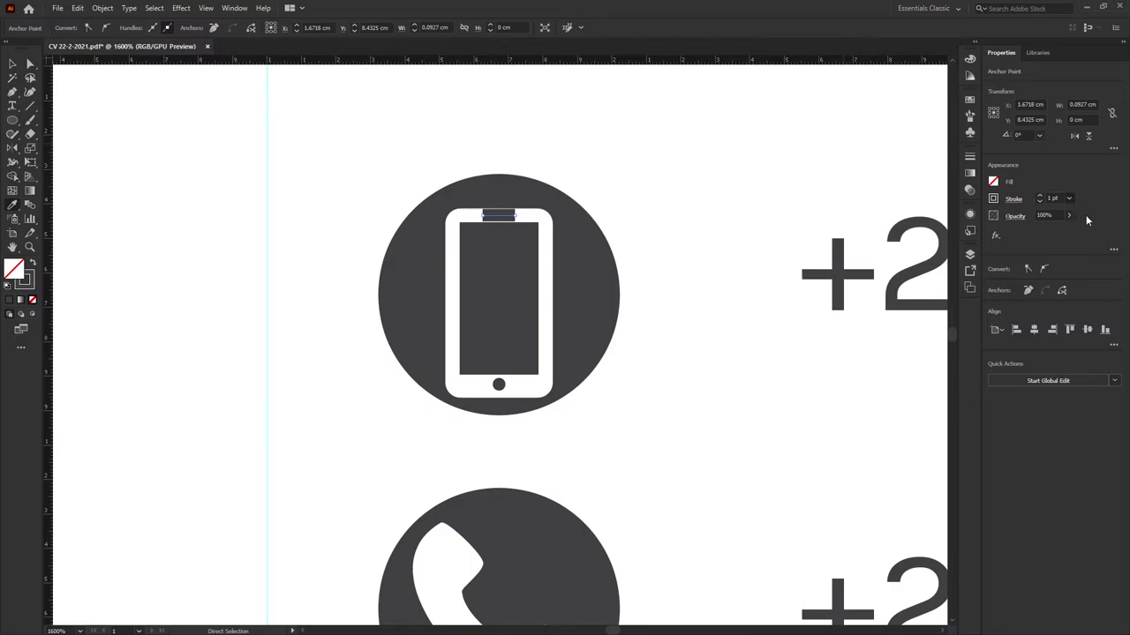
pyautogui.click(732, 181)
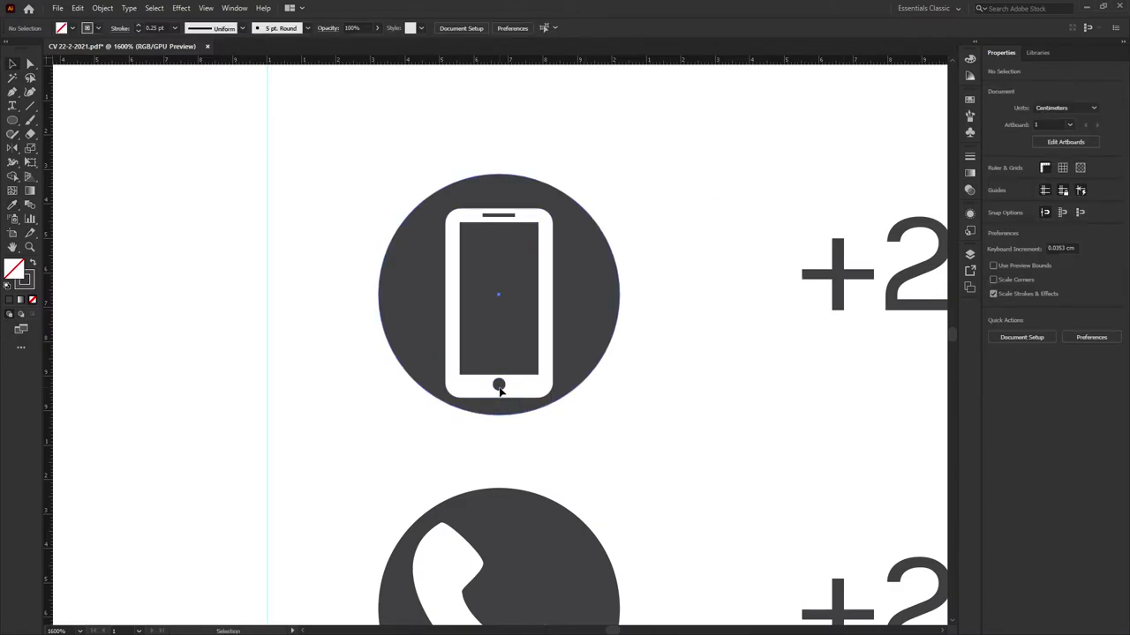
# Centre the white phone icon inside the top circle.
pyautogui.press('v')
pyautogui.click(533, 390)
pyautogui.click(623, 315)
pyautogui.click(537, 315)
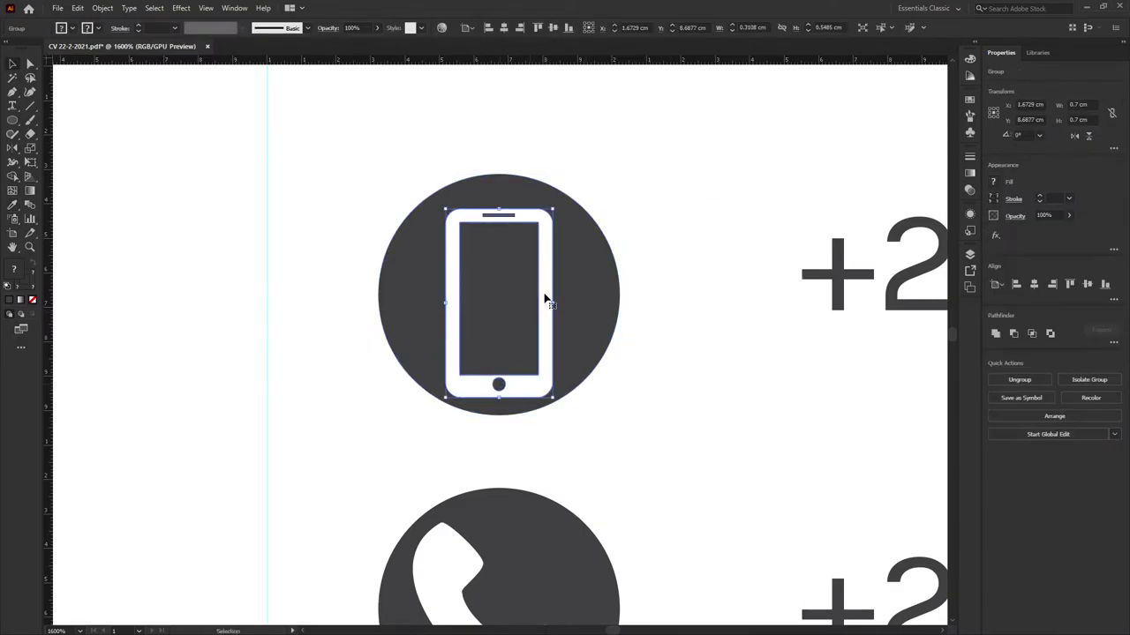
pyautogui.moveTo(544, 298); pyautogui.dragTo(544, 292)
pyautogui.keyDown('shift'); pyautogui.click(488, 314); pyautogui.keyUp('shift')
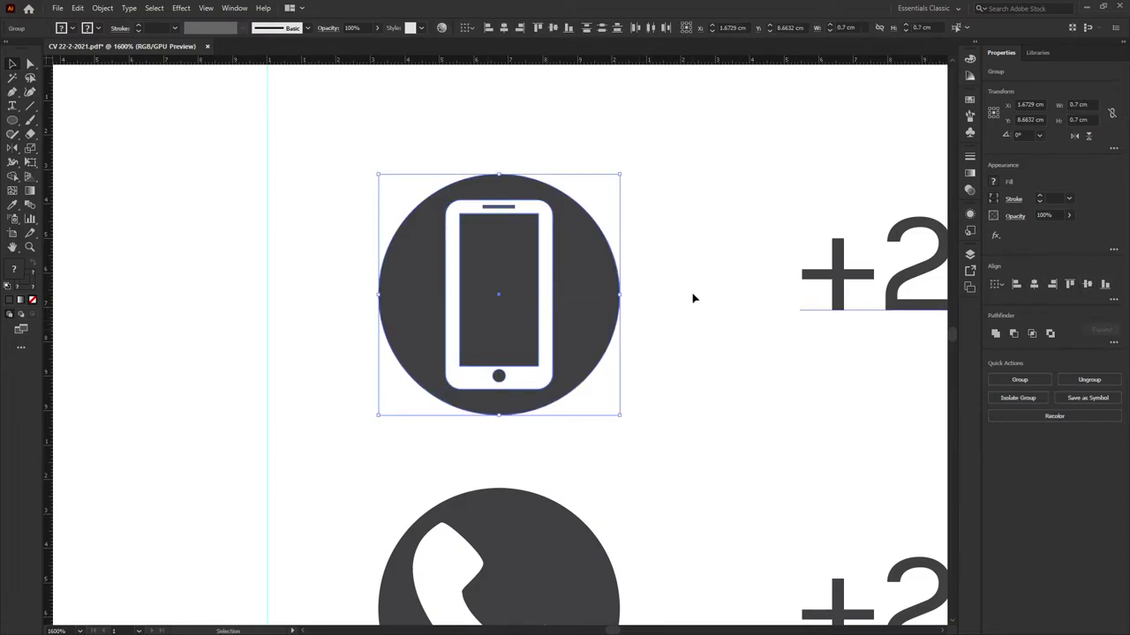
pyautogui.hotkey('ctrl', '-')
pyautogui.hotkey('ctrl', '-')
pyautogui.click(501, 335)
# Alt-drag a copy of the phone icon group down into the second phone-number row.
pyautogui.click(495, 227)
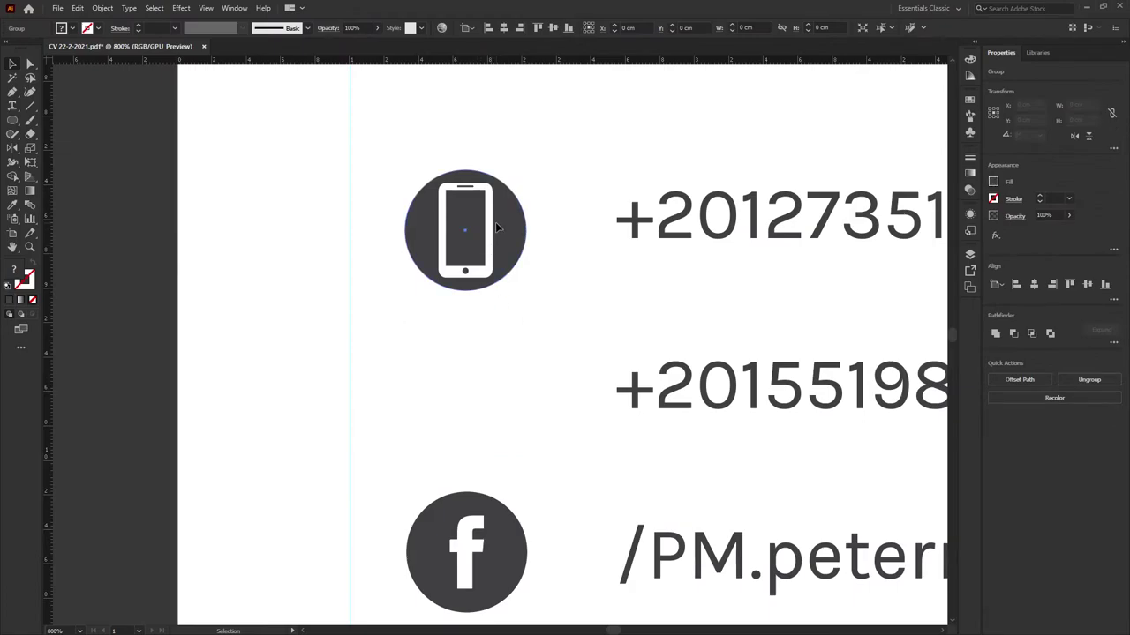
pyautogui.moveTo(495, 227); pyautogui.dragTo(495, 378)
pyautogui.press('Delete')
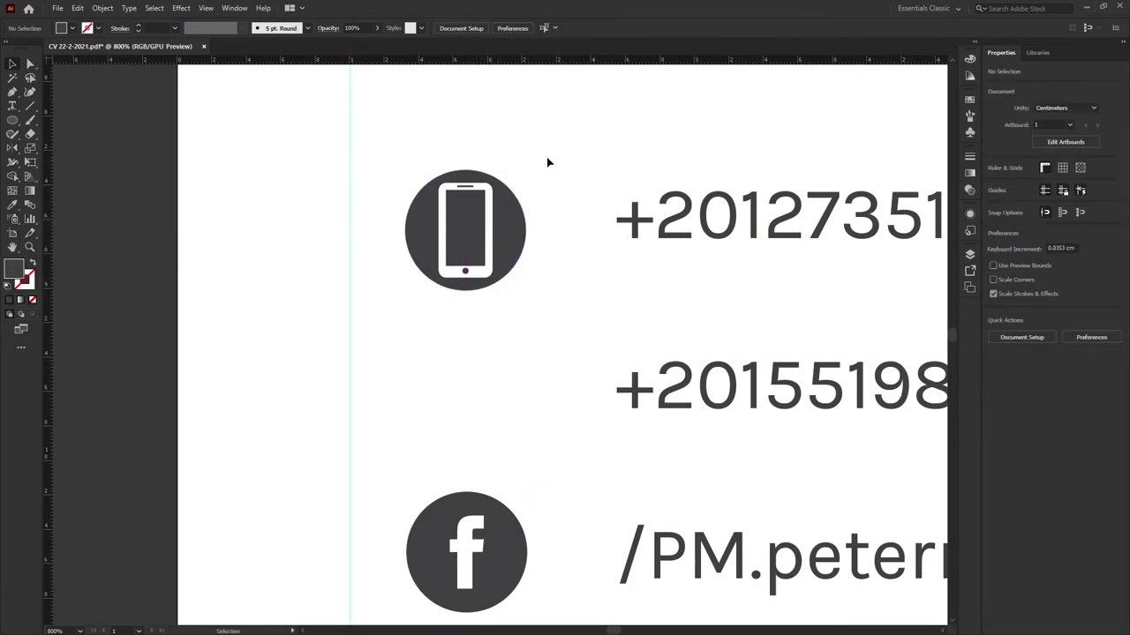
pyautogui.click(495, 230)
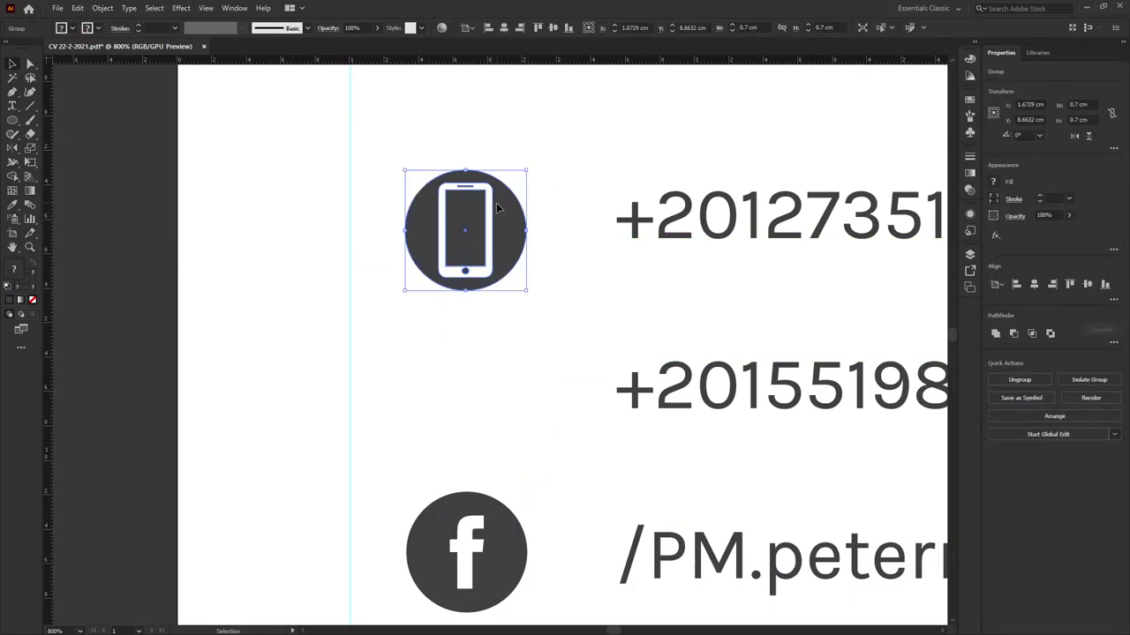
pyautogui.moveTo(497, 208); pyautogui.dragTo(498, 366)
pyautogui.click(570, 365)
pyautogui.hotkey('ctrl', '-')
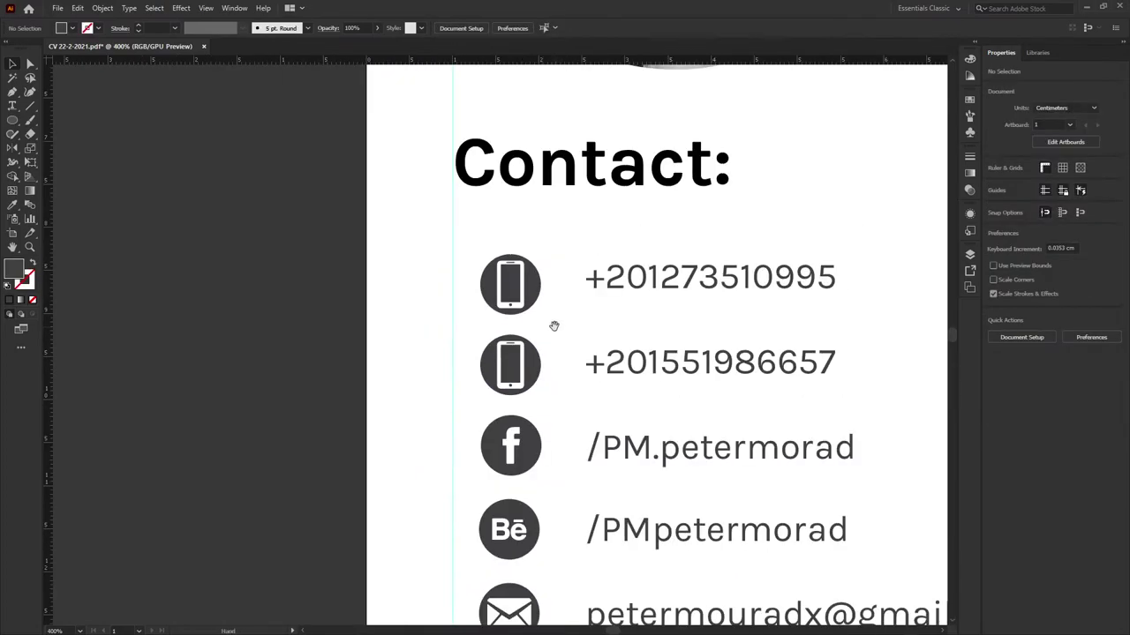
pyautogui.moveTo(554, 326); pyautogui.dragTo(464, 352)
pyautogui.click(533, 393)
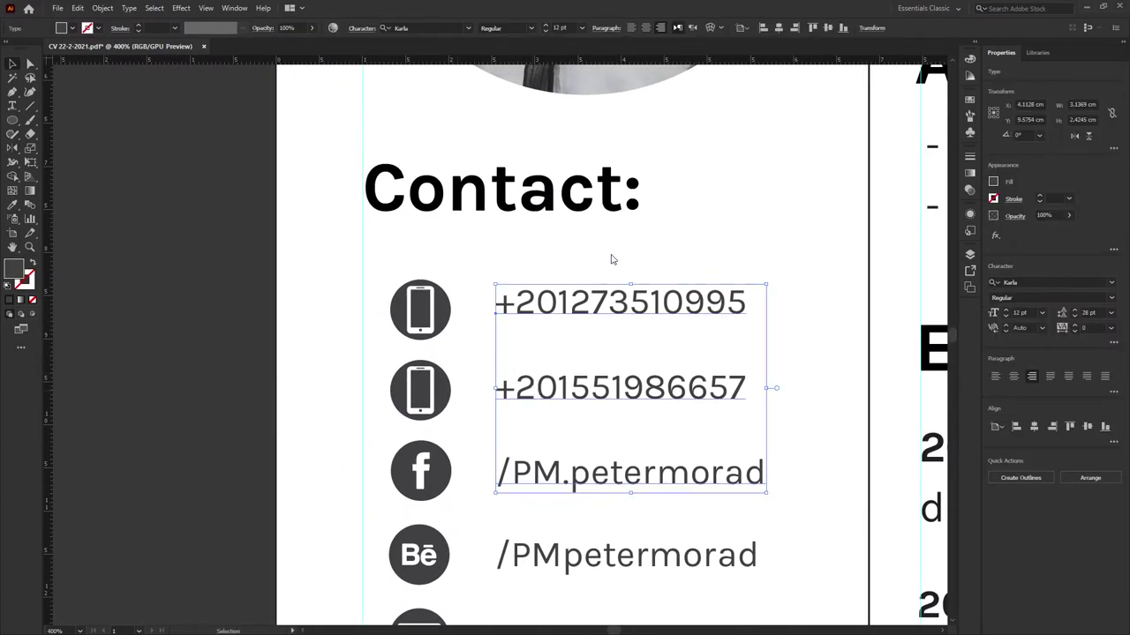
# Shift the contact text lines left by about 0.29 cm toward their icons.
pyautogui.click(452, 301)
pyautogui.click(543, 303)
pyautogui.press('t')
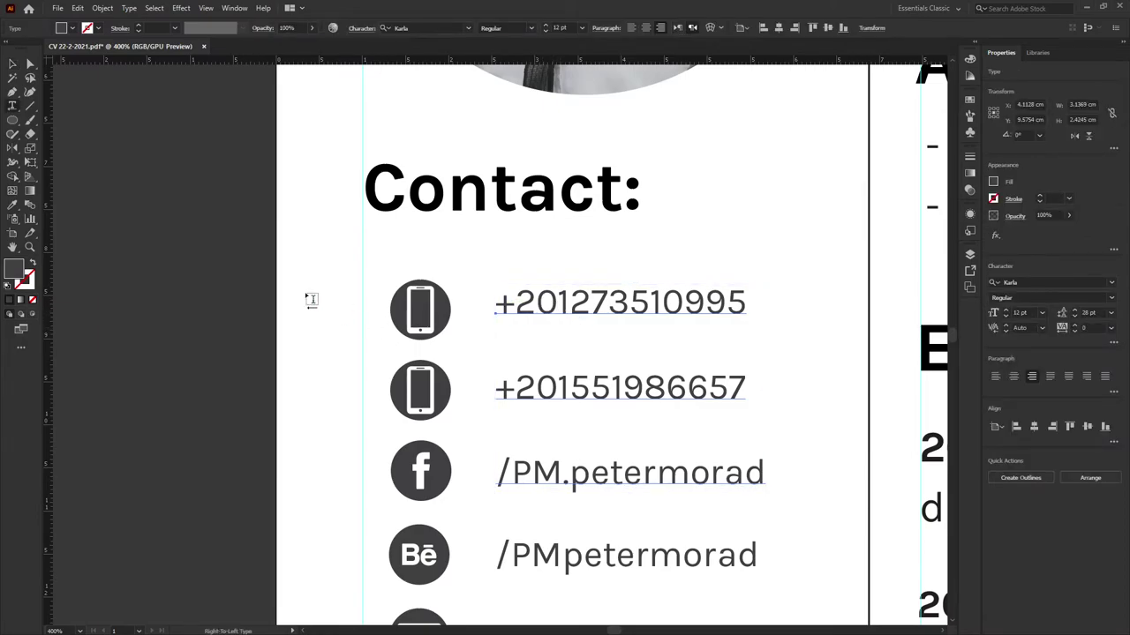
pyautogui.press('v')
pyautogui.click(500, 273)
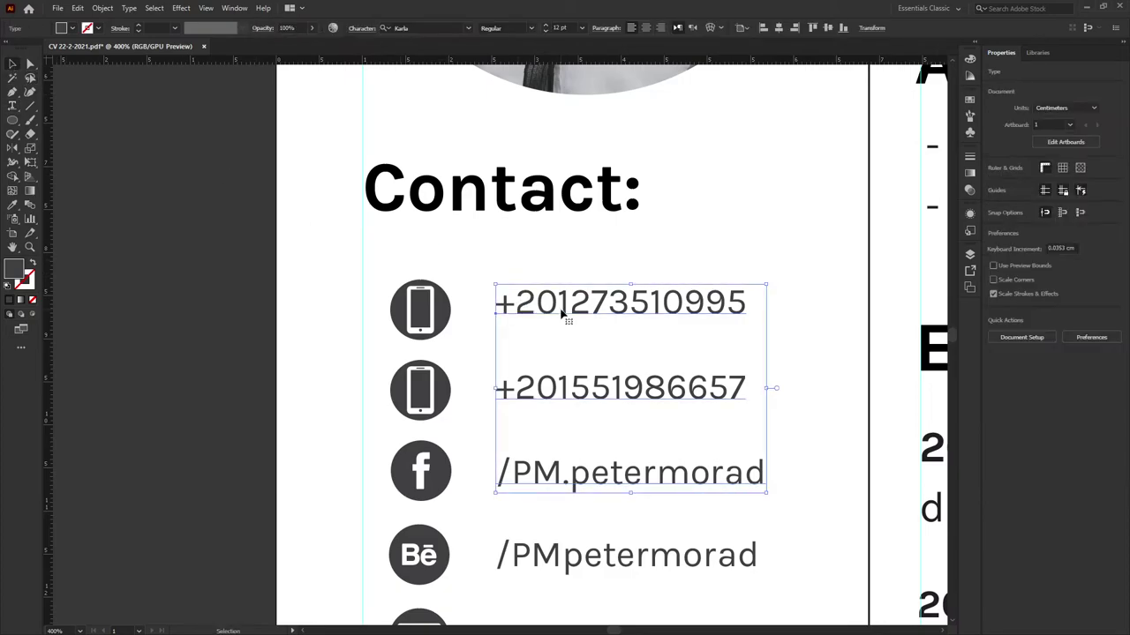
pyautogui.moveTo(566, 314); pyautogui.dragTo(561, 309)
pyautogui.hotkey('ctrl', '-')
pyautogui.hotkey('ctrl', '-')
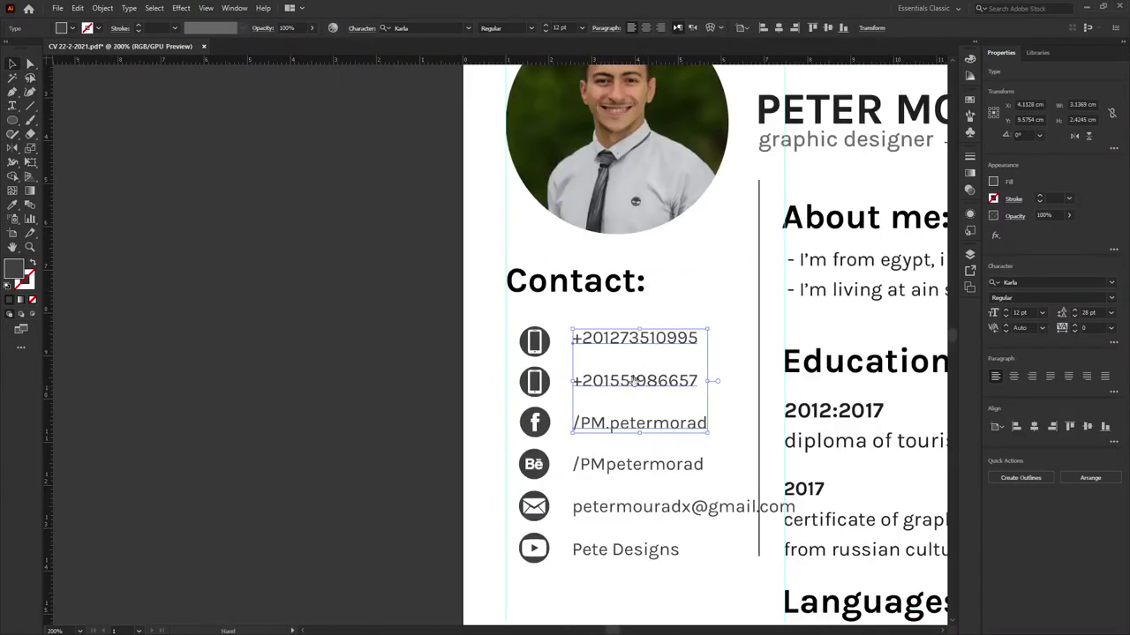
pyautogui.keyDown('shift'); pyautogui.click(585, 428); pyautogui.keyUp('shift')
pyautogui.hotkey('ctrl', '+')
pyautogui.hotkey('ctrl', '+')
pyautogui.moveTo(589, 430); pyautogui.dragTo(567, 426)
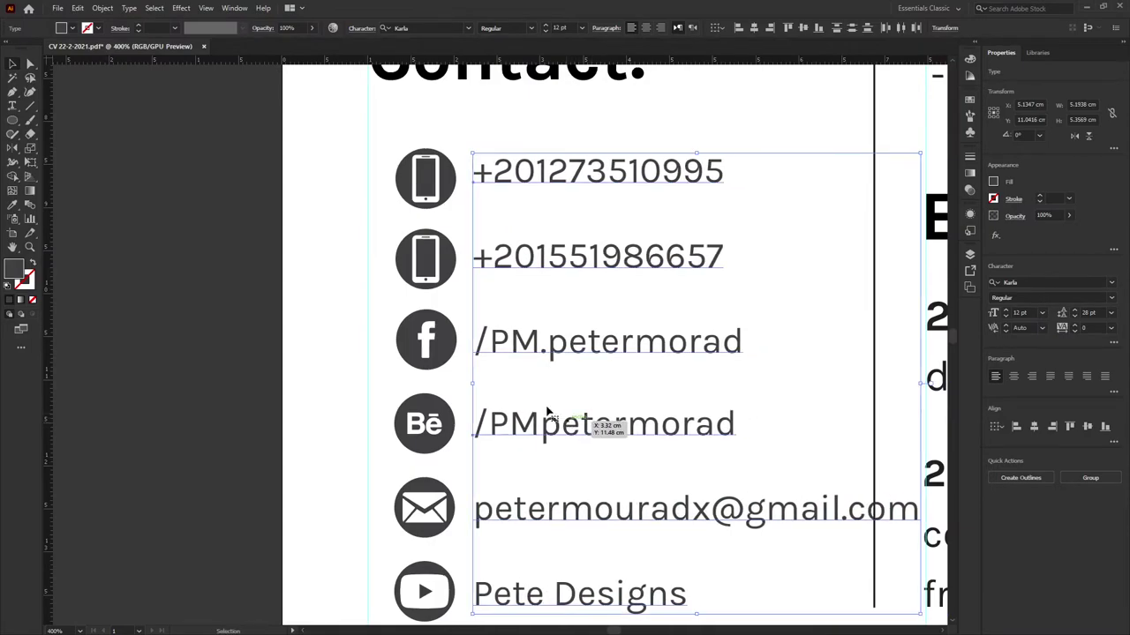
# Select all contact icons and text together and move them left as one block.
pyautogui.keyDown('shift'); pyautogui.click(445, 184); pyautogui.keyUp('shift')
pyautogui.hotkey('ctrl', '-')
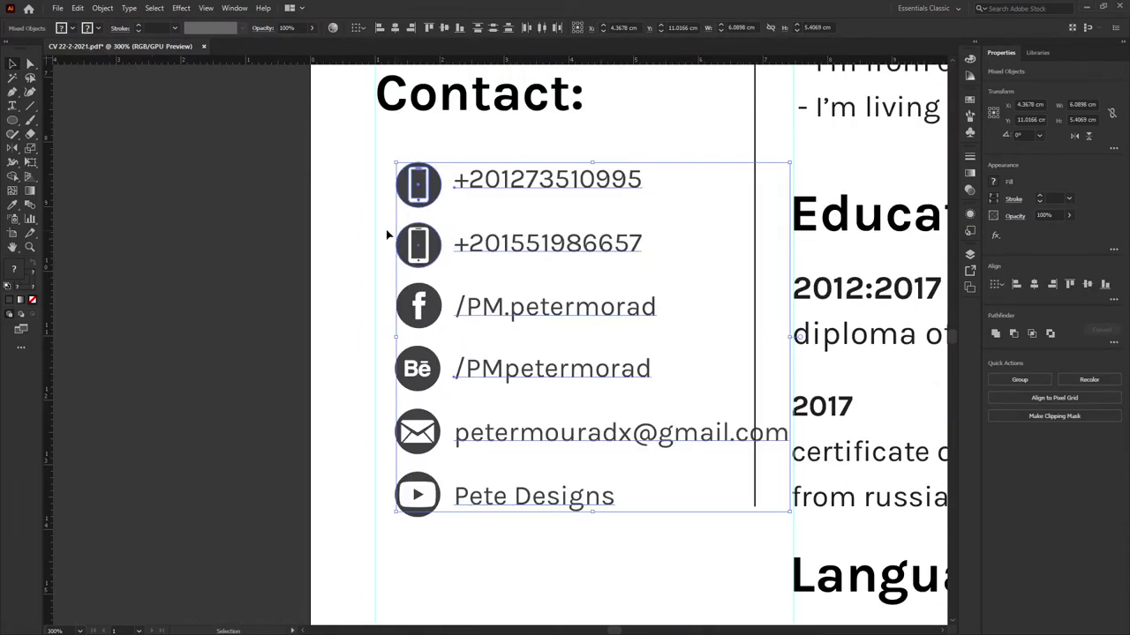
pyautogui.moveTo(378, 225); pyautogui.dragTo(536, 556)
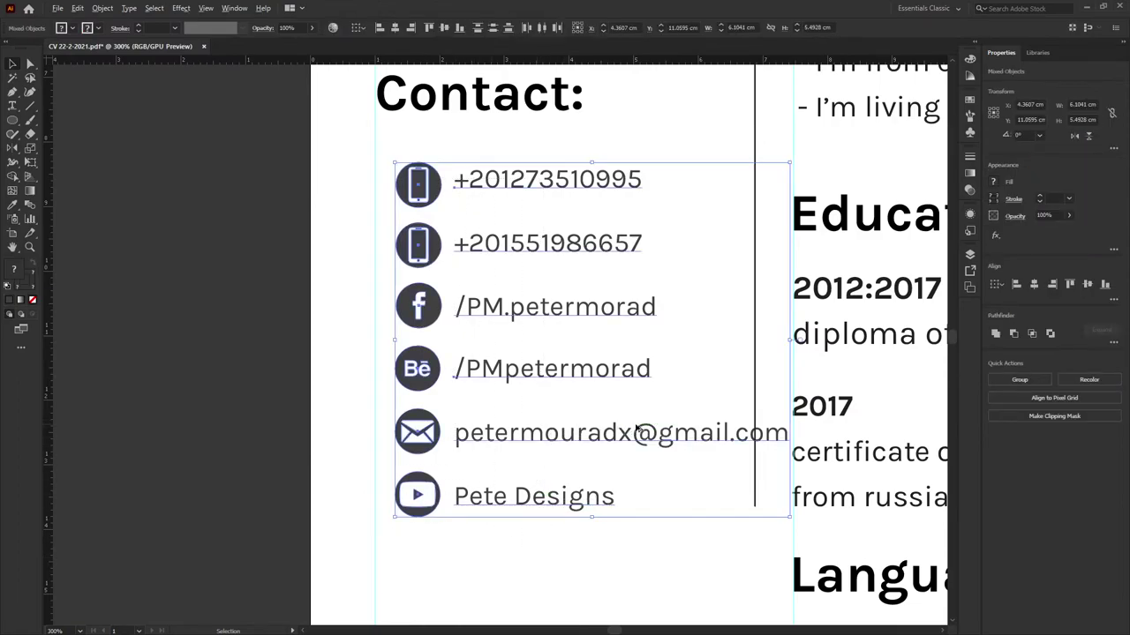
pyautogui.hotkey('ctrl', '+')
pyautogui.moveTo(636, 432)
pyautogui.mouseDown()
pyautogui.moveTo(609, 433)
pyautogui.moveTo(584, 392)
pyautogui.moveTo(491, 477)
pyautogui.mouseUp()
pyautogui.hotkey('ctrl', '-')
pyautogui.hotkey('ctrl', '-')
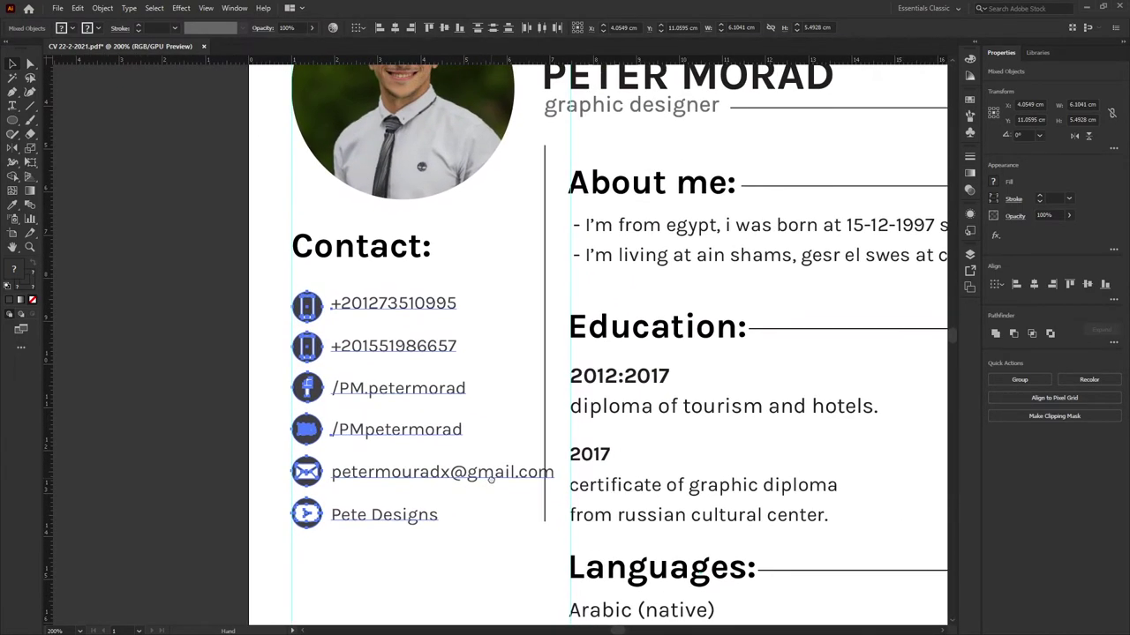
# Reduce the Contact list text from 12 pt to 11 pt.
pyautogui.click(491, 477)
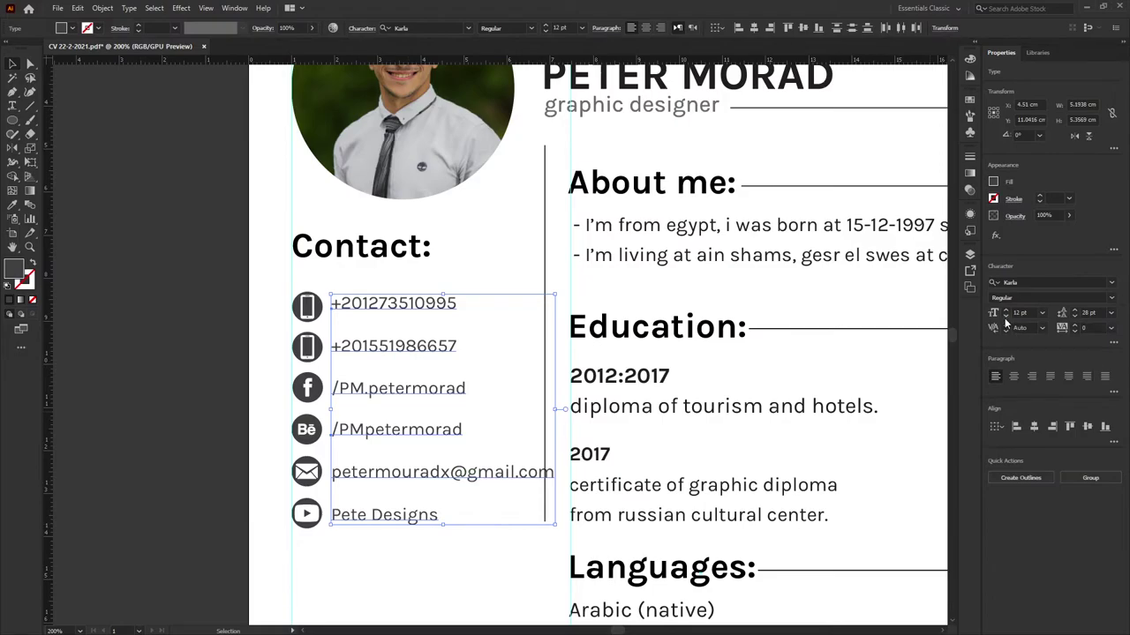
pyautogui.click(1004, 317)
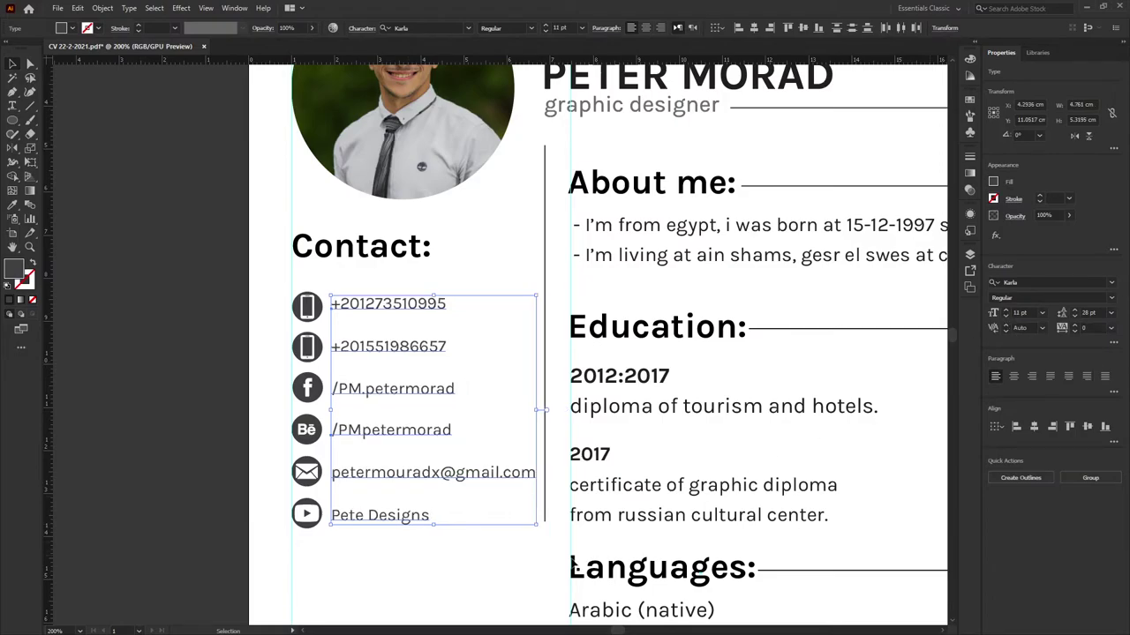
pyautogui.click(467, 554)
pyautogui.scroll(1, 433, 553)
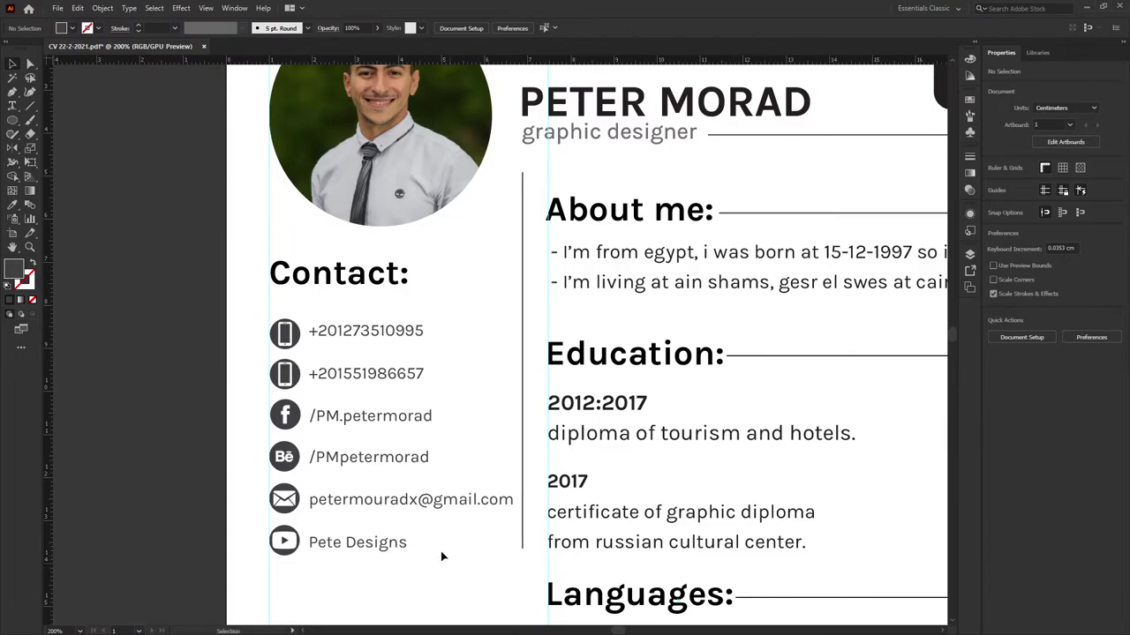
pyautogui.click(386, 339)
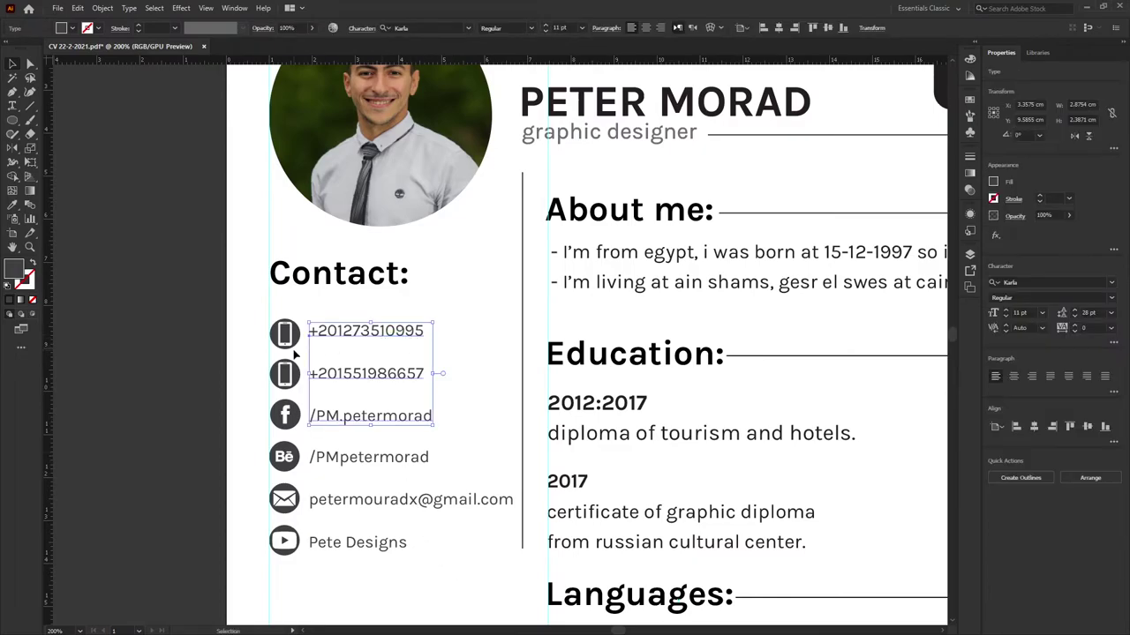
# Split the first phone number into its own text object below Contact:.
pyautogui.scroll(2, 300, 331)
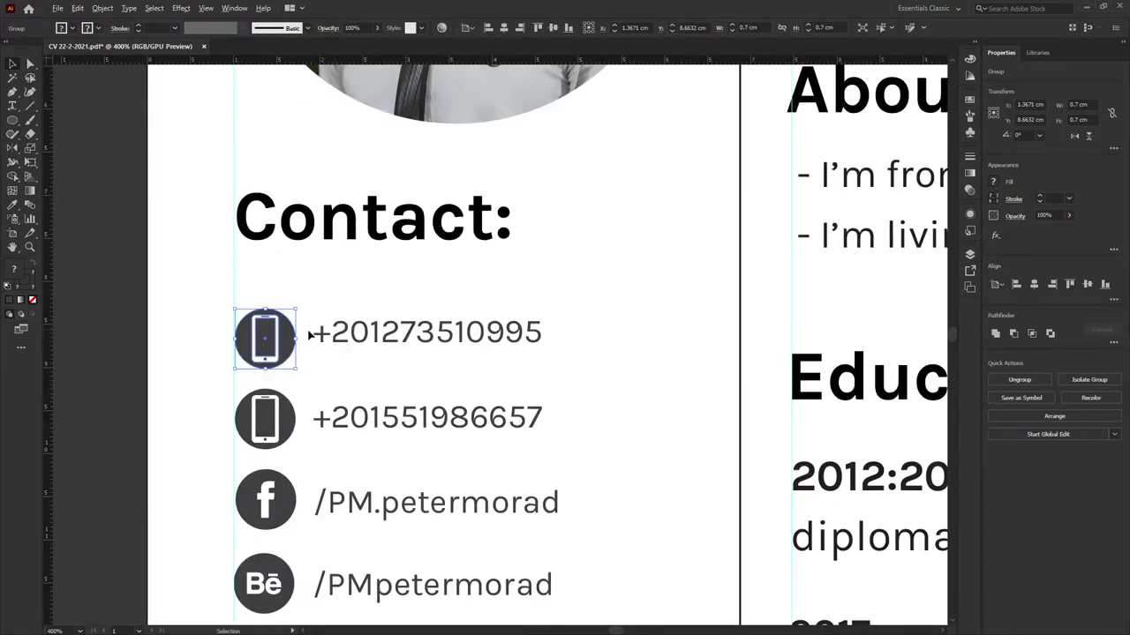
pyautogui.tripleClick(389, 333)
pyautogui.hotkey('ctrl', 'c')
pyautogui.press('BackSpace')
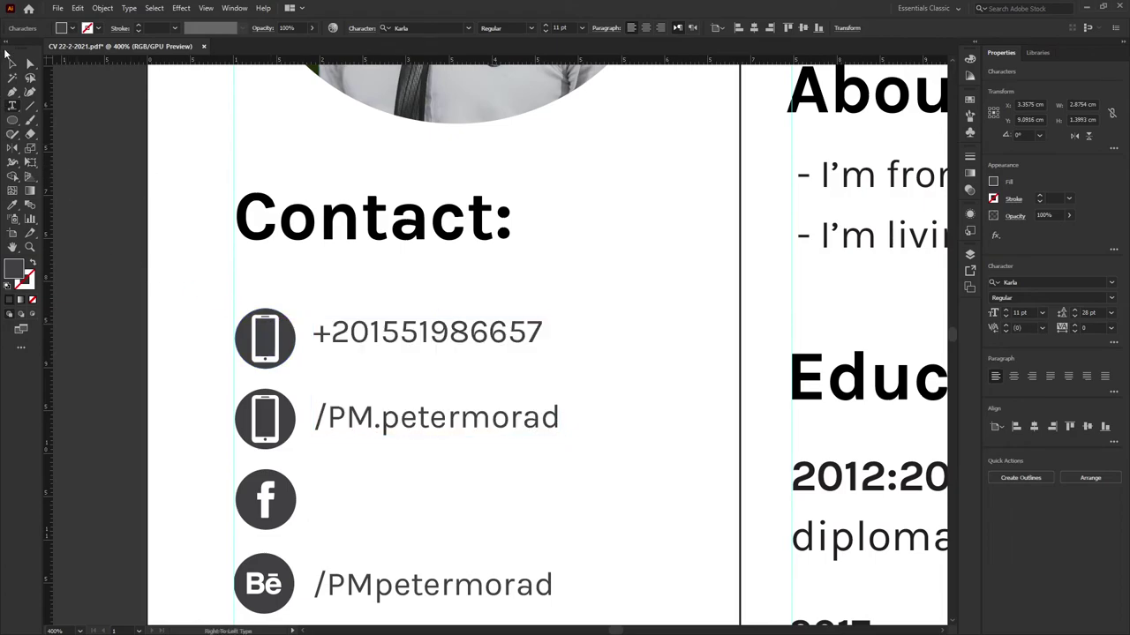
pyautogui.click(13, 77)
pyautogui.hotkey('ctrl', 'v')
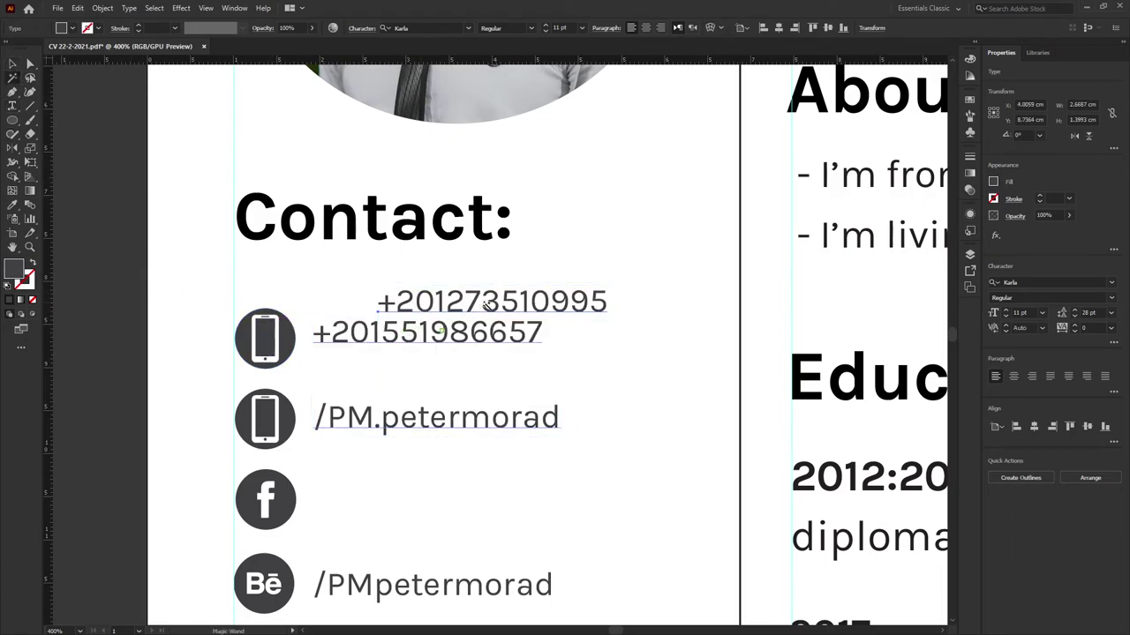
pyautogui.moveTo(430, 303); pyautogui.dragTo(356, 276)
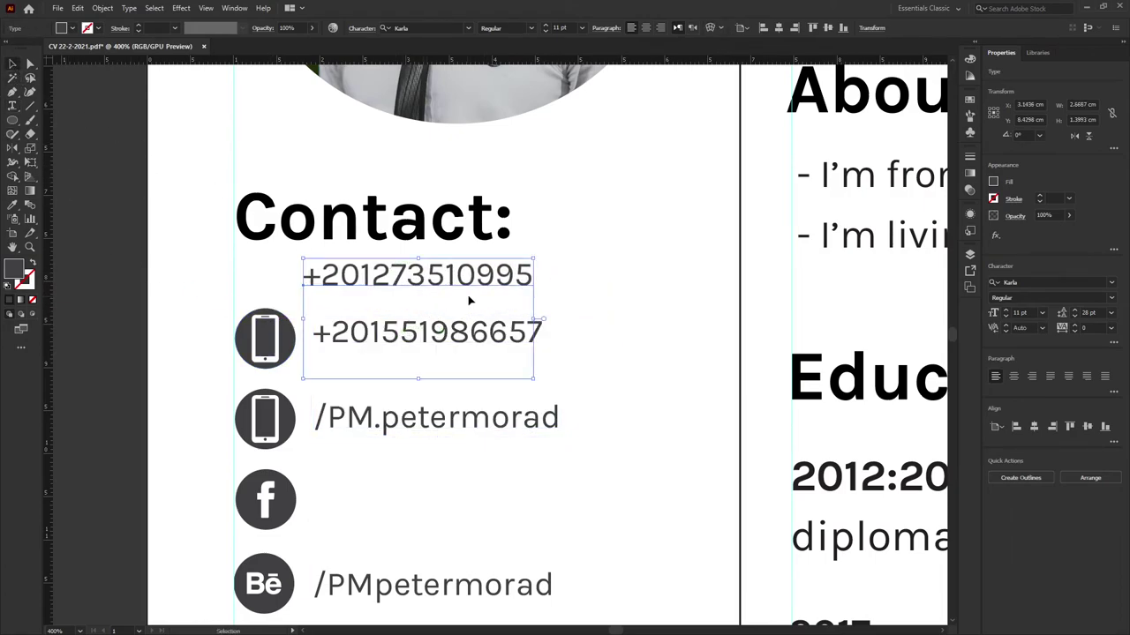
# Cut the second phone number into separate text beside the second phone icon.
pyautogui.press('t')
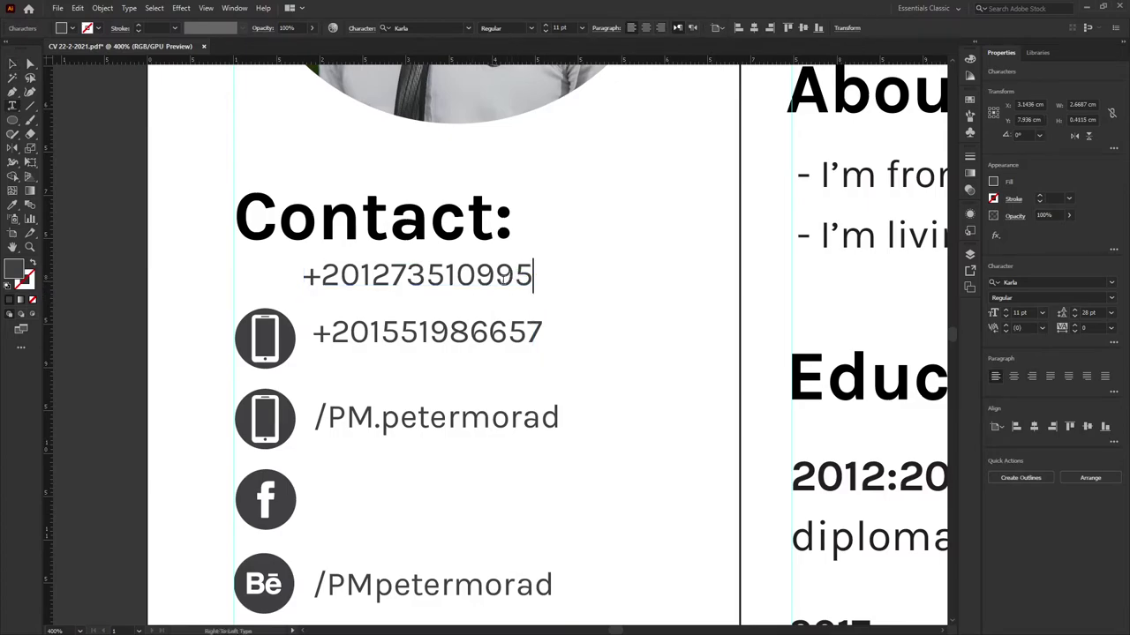
pyautogui.doubleClick(374, 326)
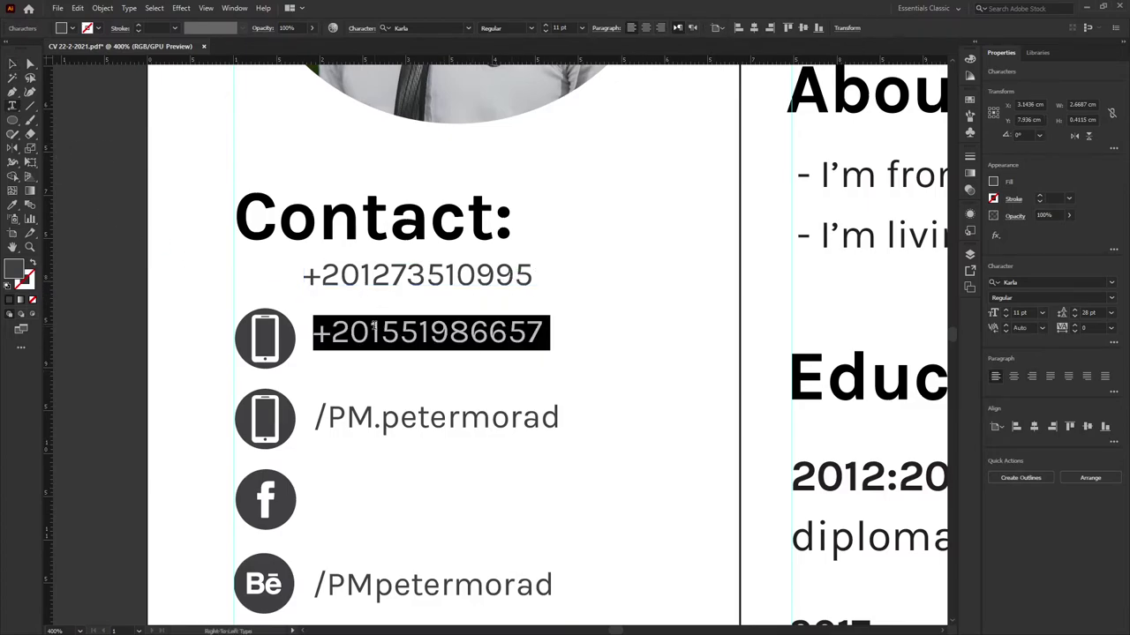
pyautogui.hotkey('ctrl', 'x')
pyautogui.press('Escape')
pyautogui.hotkey('ctrl', 'v')
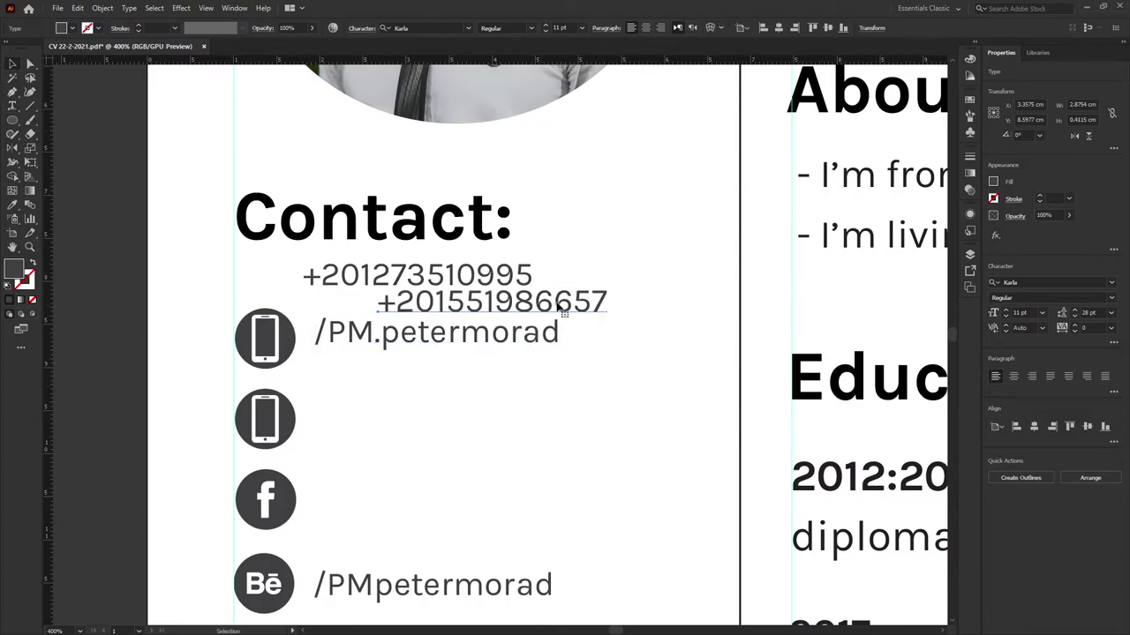
pyautogui.moveTo(559, 307); pyautogui.dragTo(547, 405)
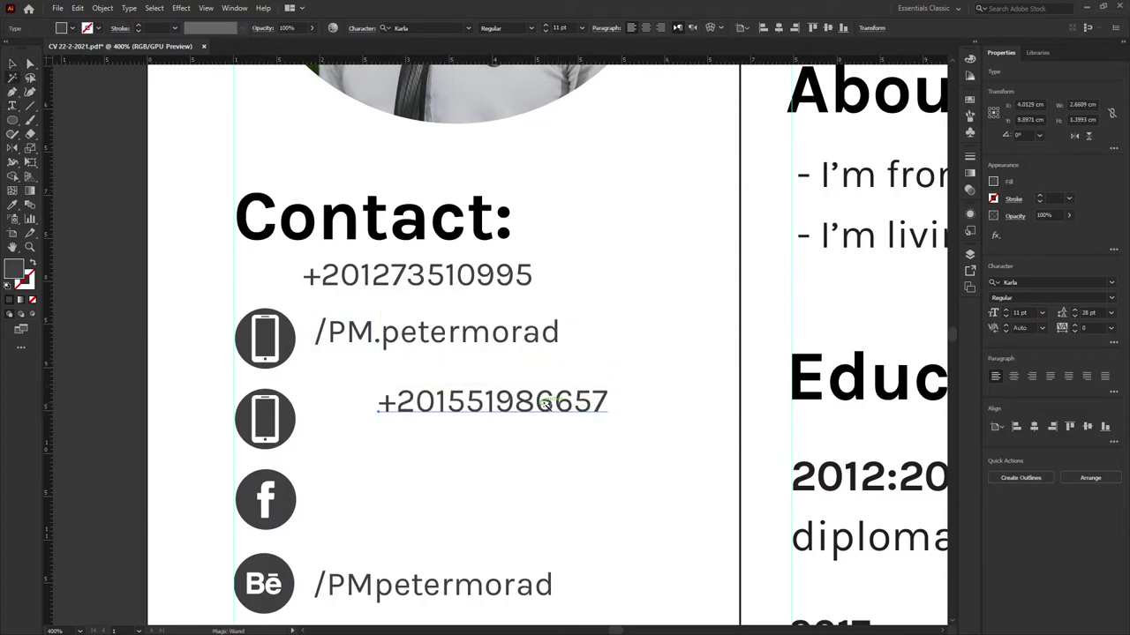
# Place the Facebook handle beside its icon and align both phone numbers with their icons.
pyautogui.press('t')
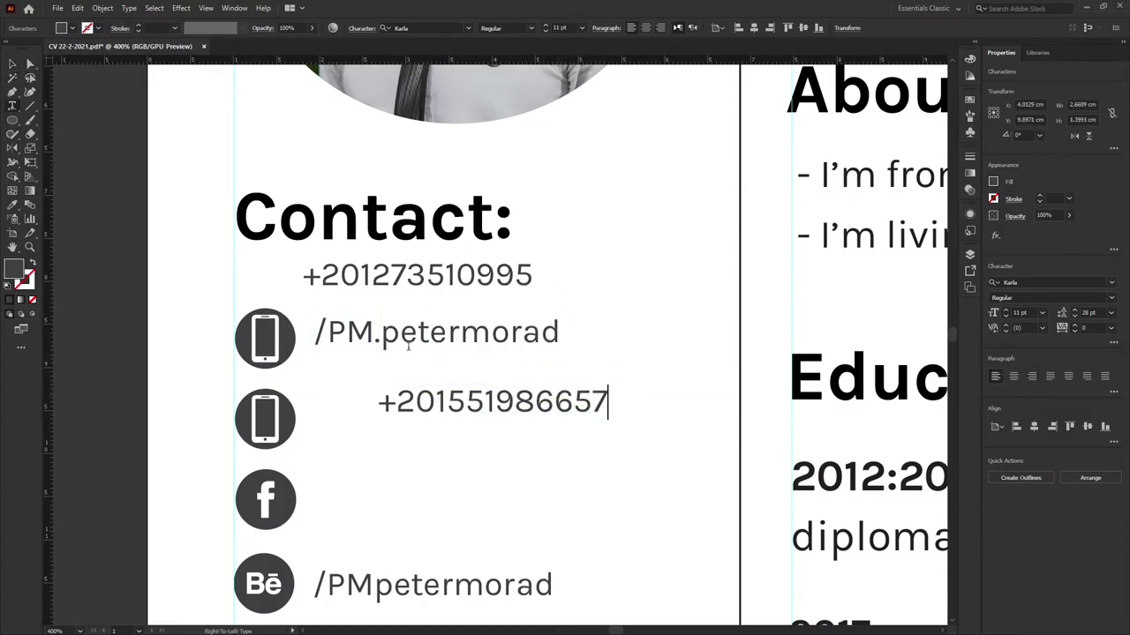
pyautogui.tripleClick(380, 320)
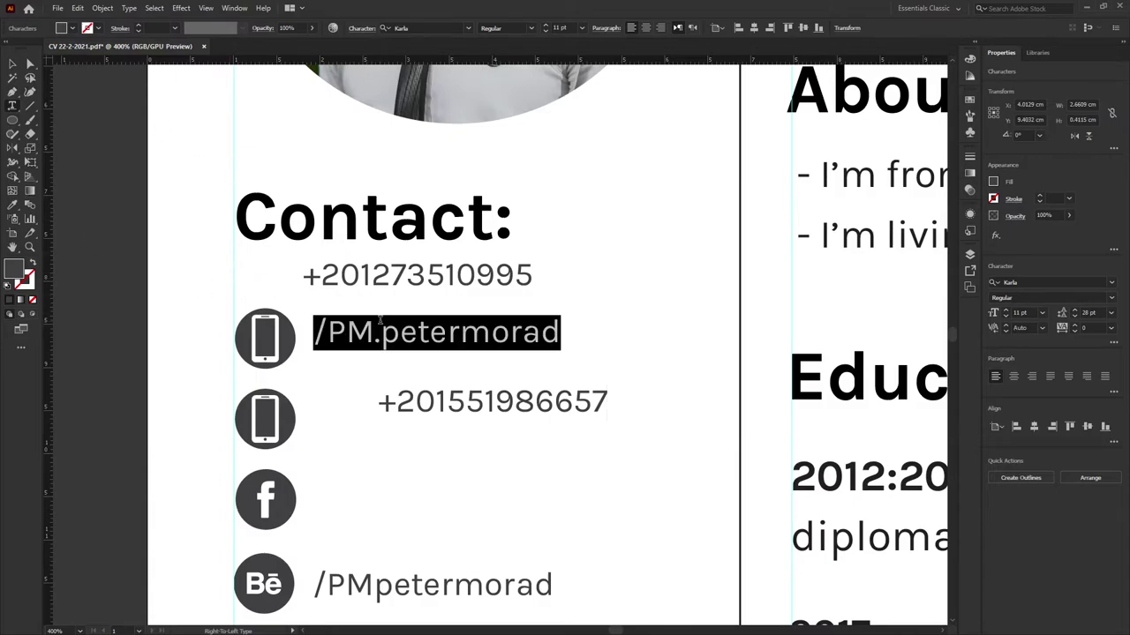
pyautogui.press('BackSpace')
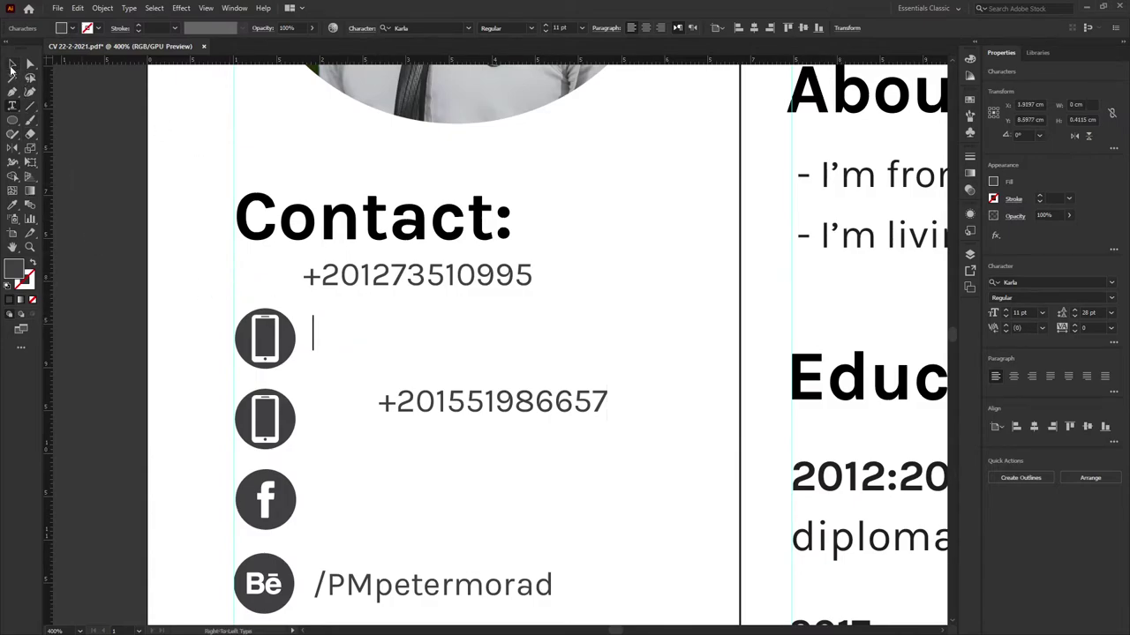
pyautogui.click(13, 66)
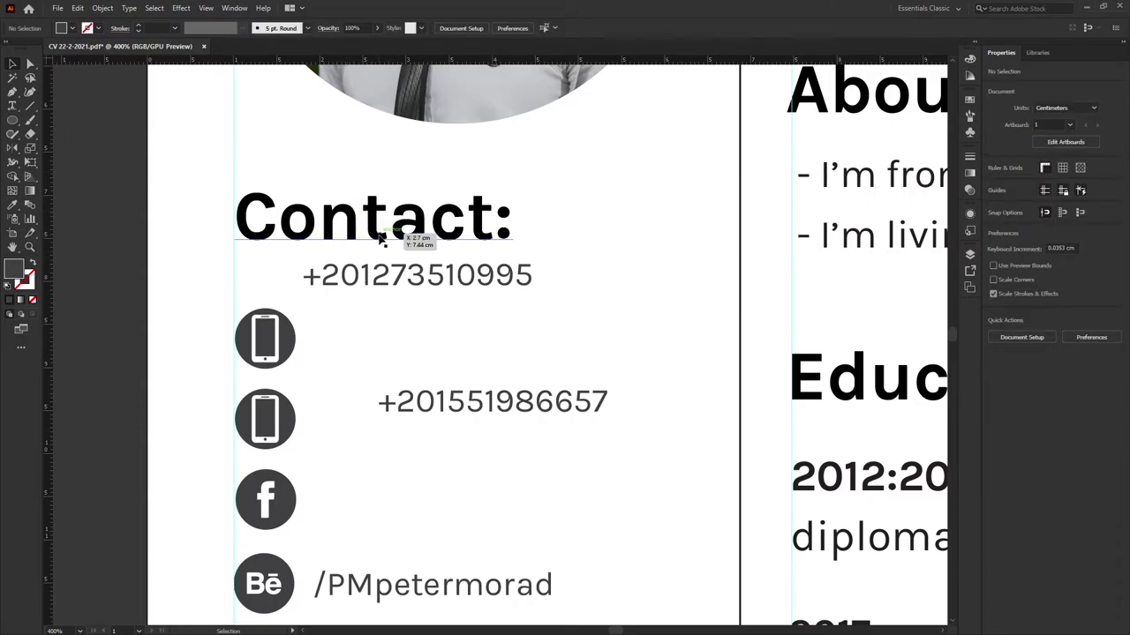
pyautogui.hotkey('ctrl', 'z')
pyautogui.moveTo(541, 348); pyautogui.dragTo(489, 505)
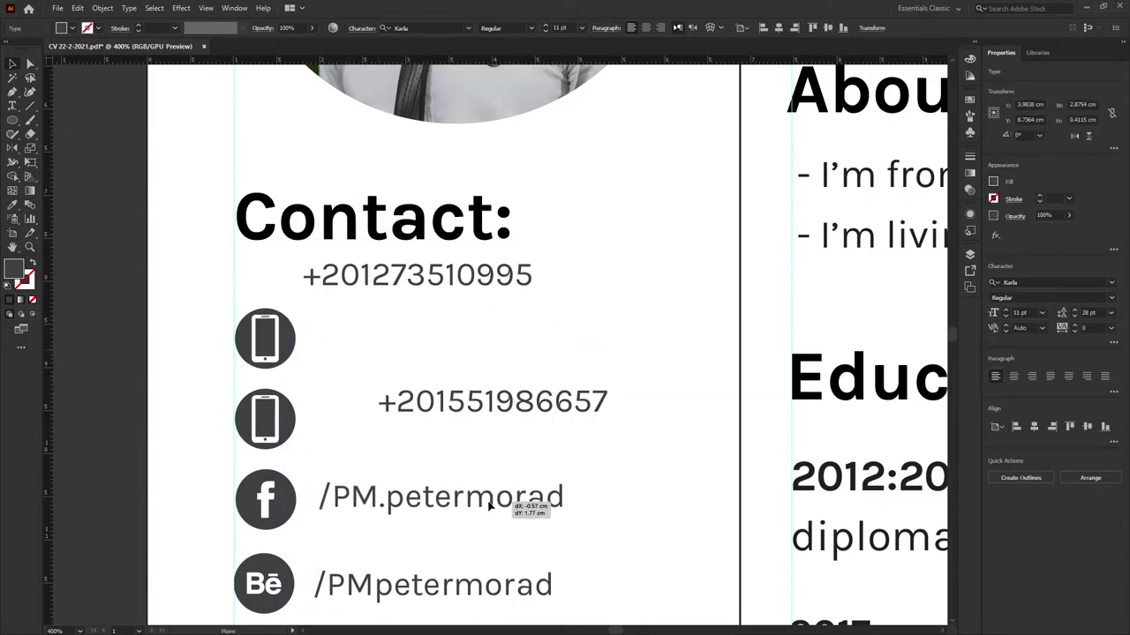
pyautogui.moveTo(489, 505); pyautogui.dragTo(487, 509)
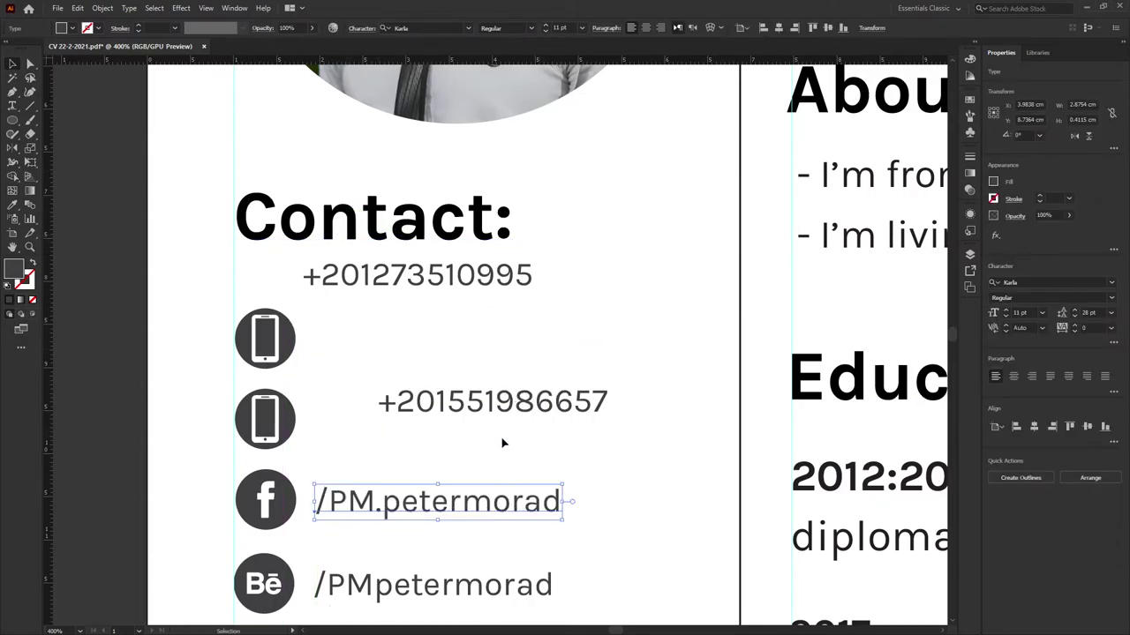
pyautogui.moveTo(527, 397); pyautogui.dragTo(470, 423)
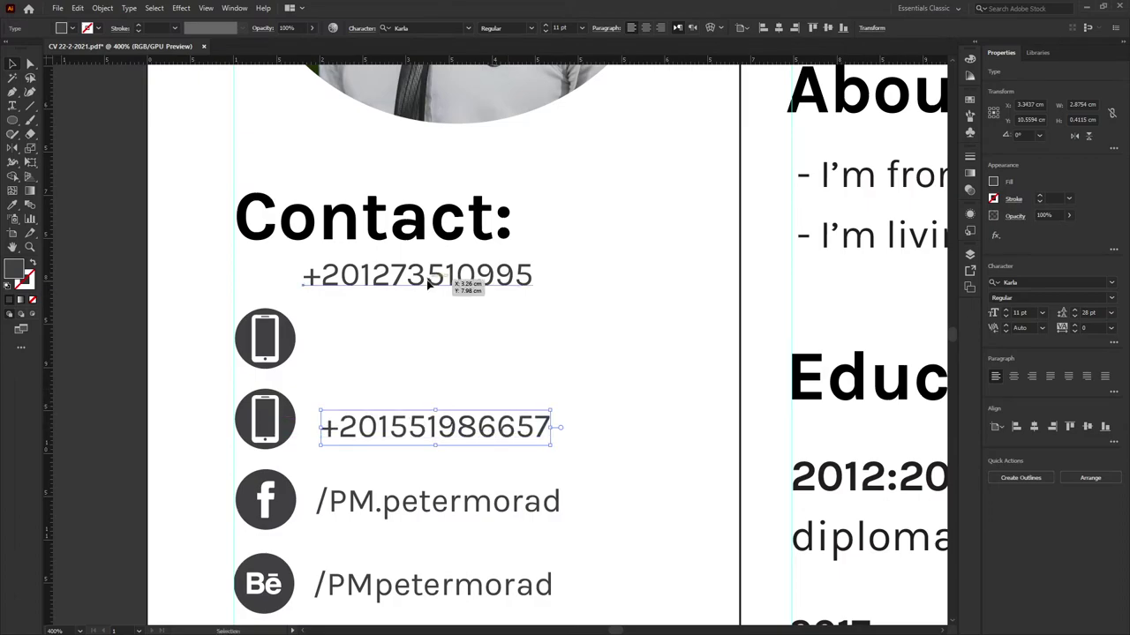
pyautogui.moveTo(428, 282); pyautogui.dragTo(441, 350)
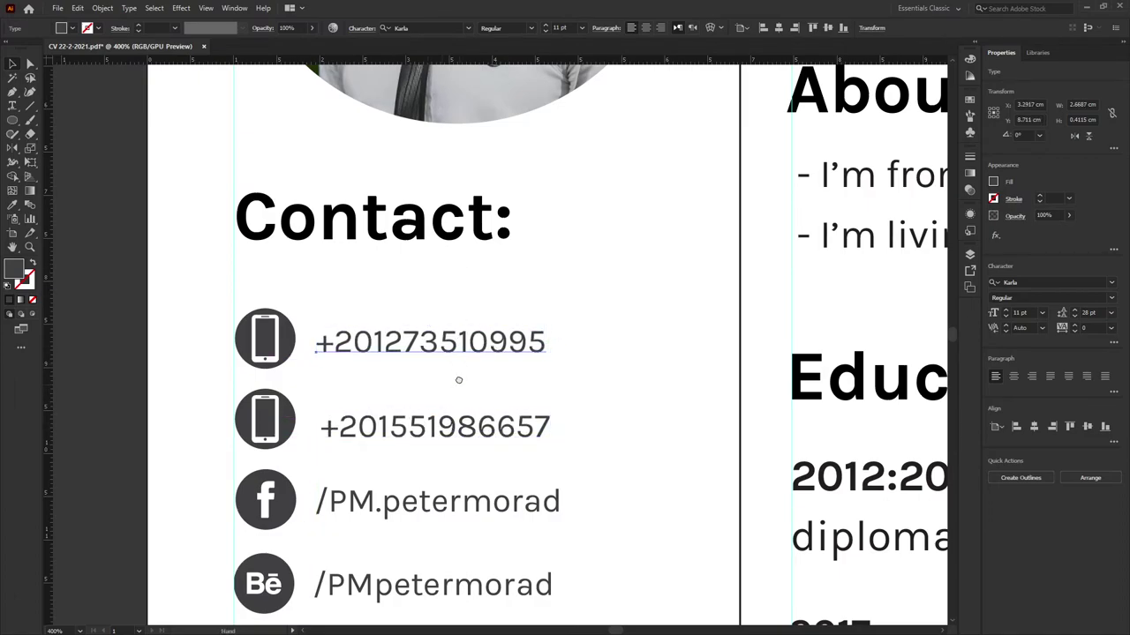
# Cut the Behance handle out of the block and place it as separate text beside its icon.
pyautogui.scroll(-3, 456, 379)
pyautogui.click(477, 431)
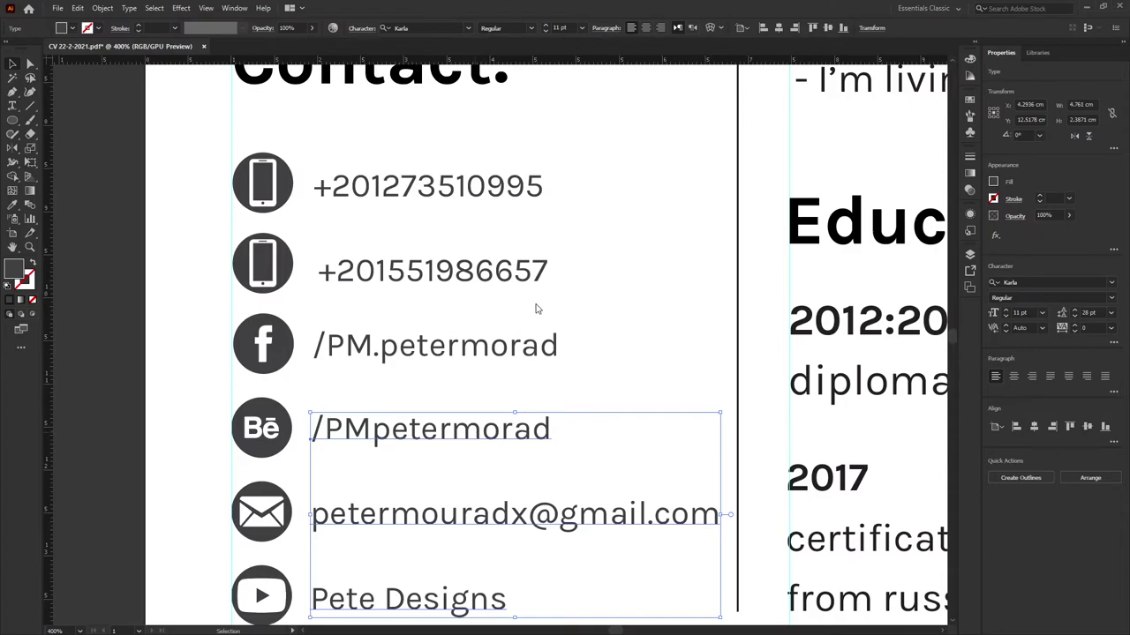
pyautogui.tripleClick(454, 432)
pyautogui.press('BackSpace')
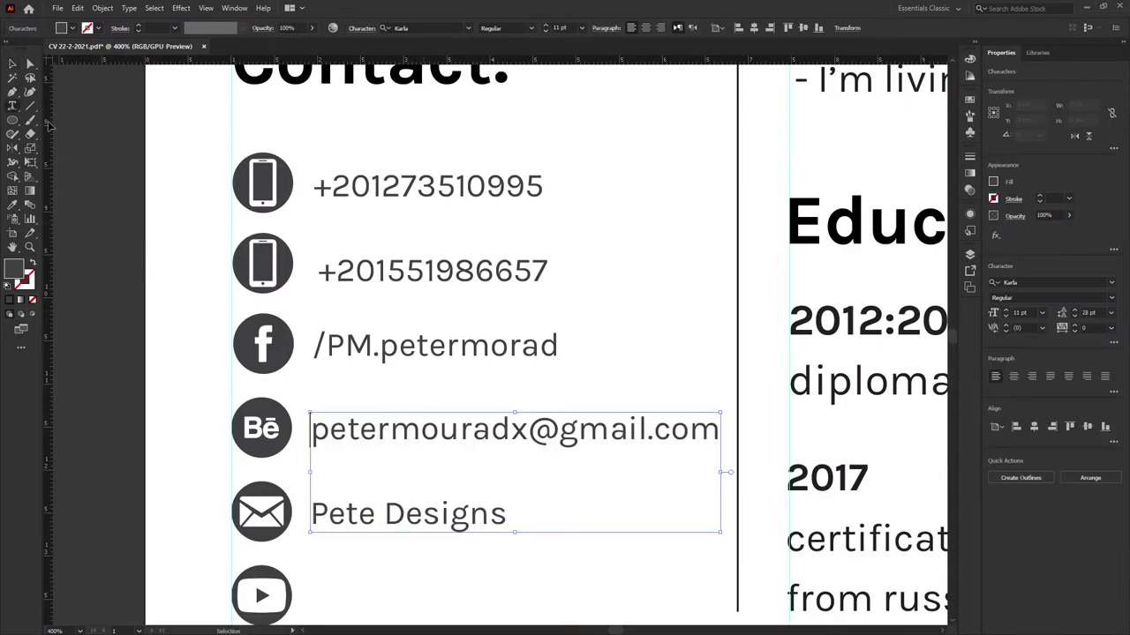
pyautogui.hotkey('ctrl', 'v')
pyautogui.moveTo(533, 304); pyautogui.dragTo(552, 346)
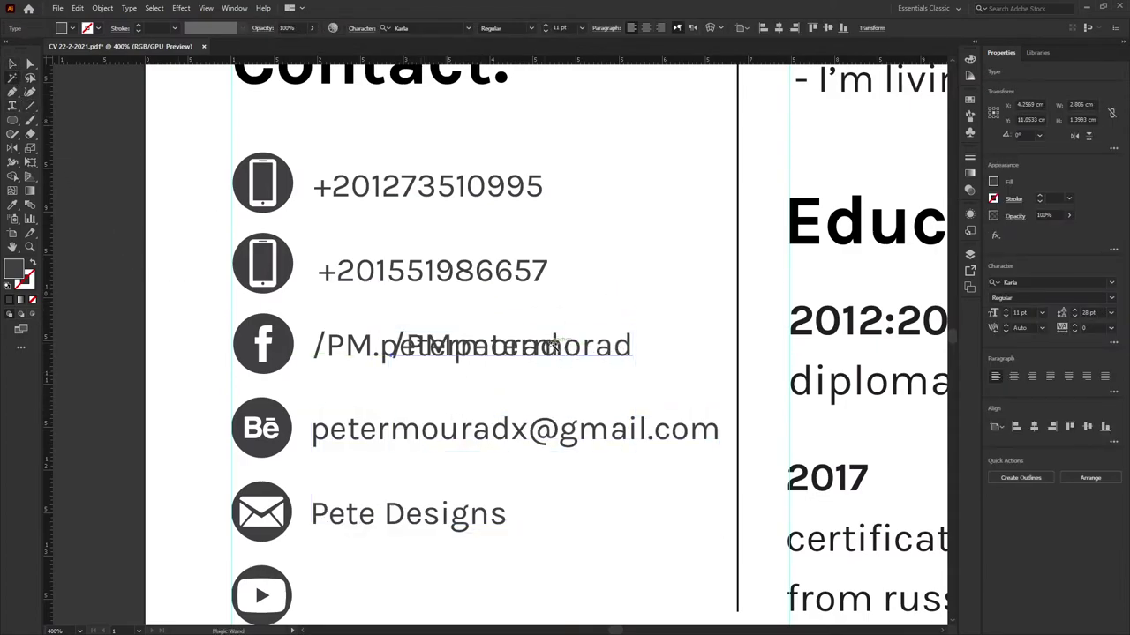
pyautogui.press('t')
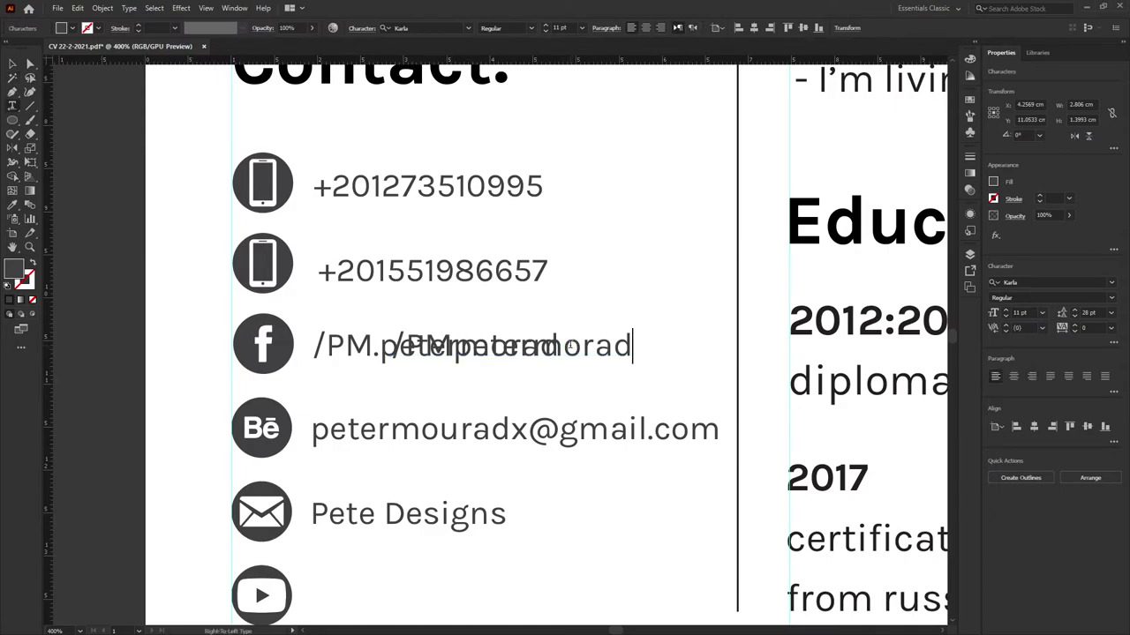
pyautogui.click(10, 64)
pyautogui.moveTo(474, 347); pyautogui.dragTo(488, 518)
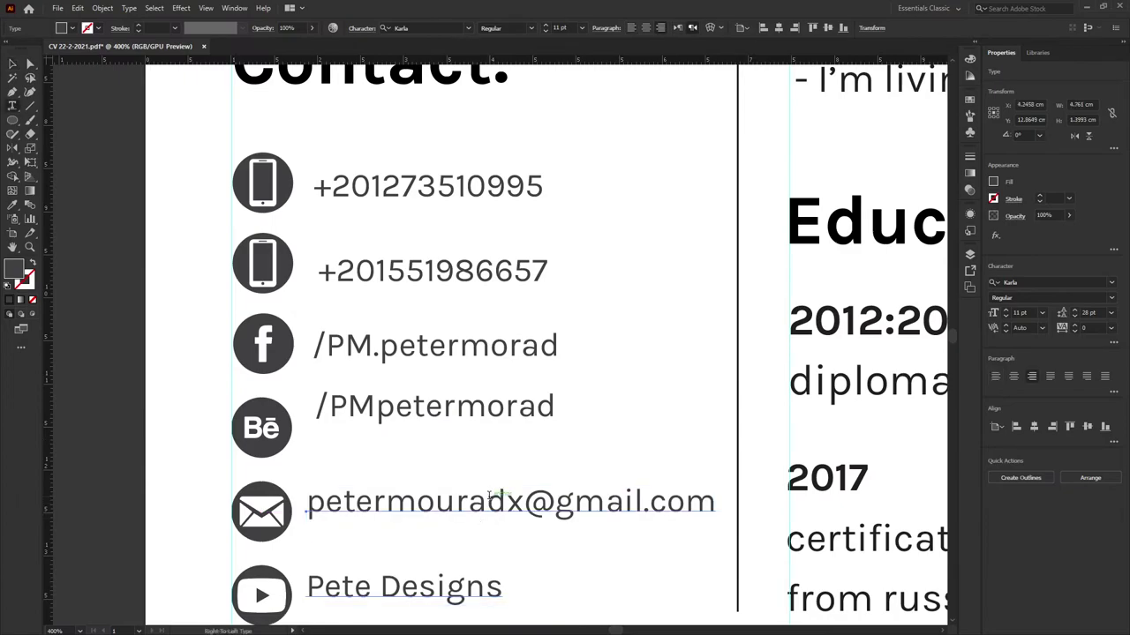
# Move the email address into its own text object beside the envelope icon.
pyautogui.tripleClick(490, 503)
pyautogui.press('Escape')
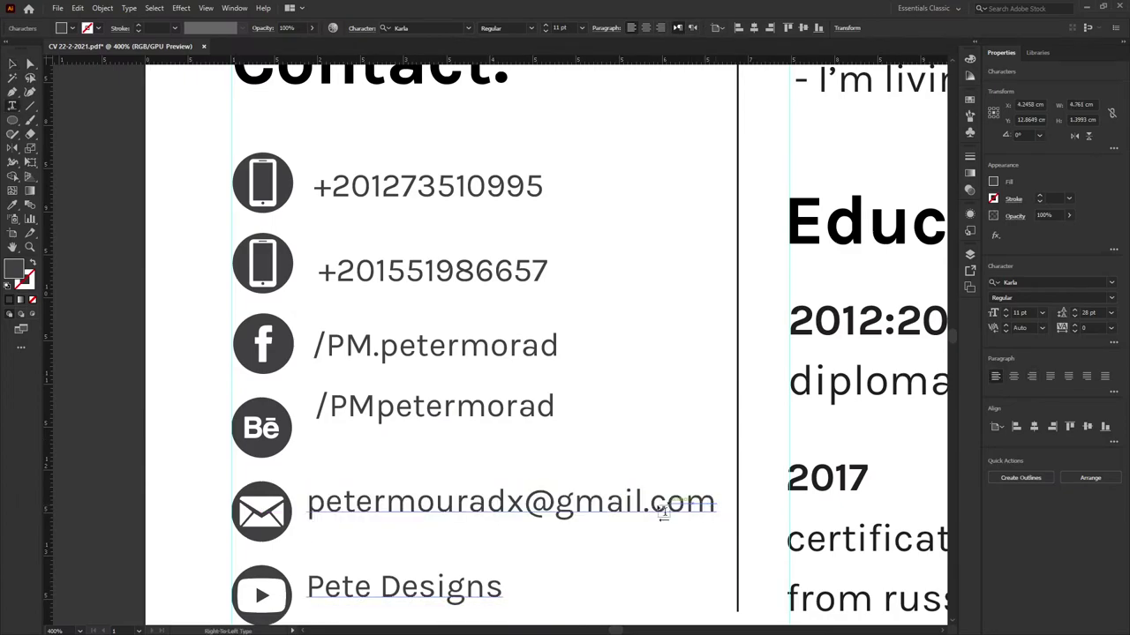
pyautogui.moveTo(715, 500); pyautogui.dragTo(306, 501)
pyautogui.hotkey('ctrl', 'c')
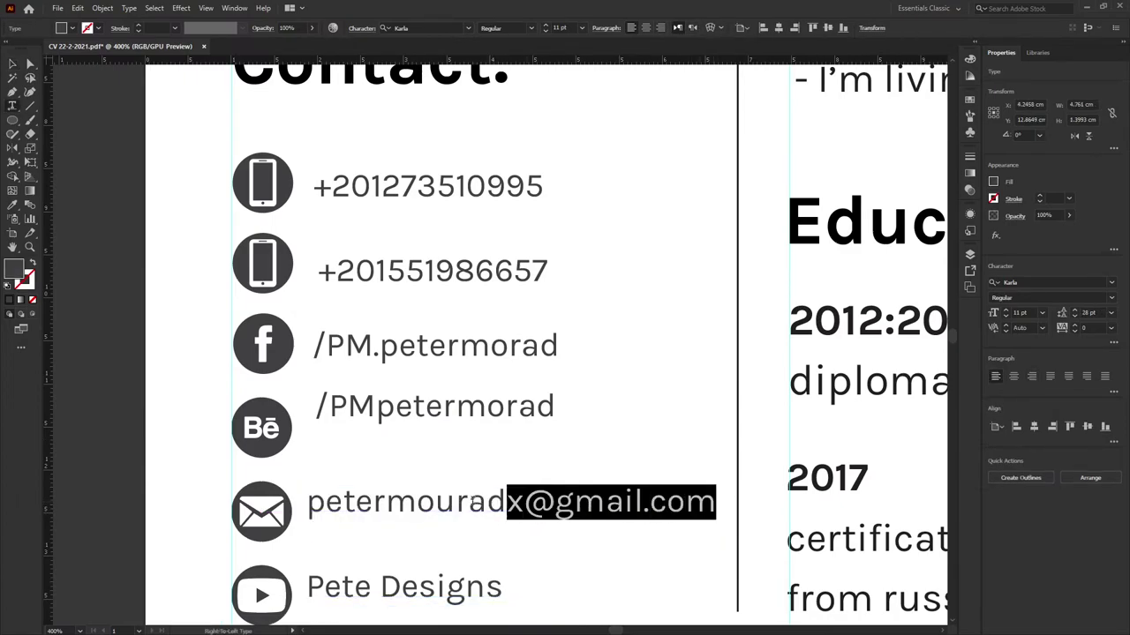
pyautogui.press('BackSpace')
pyautogui.click(12, 63)
pyautogui.click(458, 494)
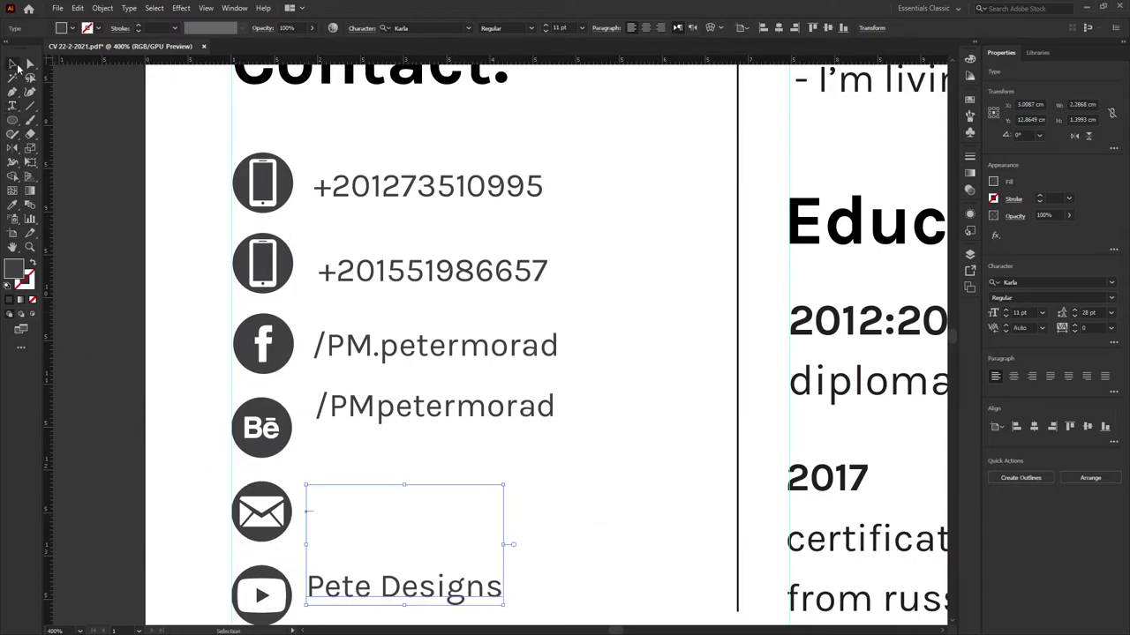
pyautogui.hotkey('ctrl', 'v')
pyautogui.moveTo(551, 357); pyautogui.dragTo(615, 499)
# Split the YouTube channel name into its own text object beside the YouTube icon.
pyautogui.press('t')
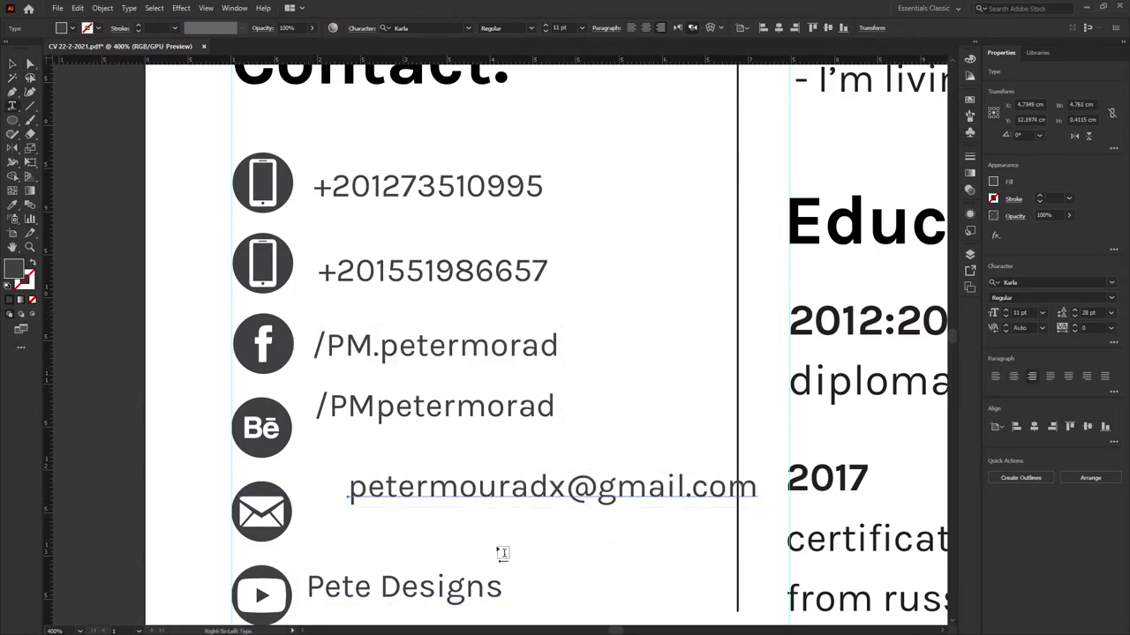
pyautogui.tripleClick(442, 589)
pyautogui.hotkey('ctrl', 'c')
pyautogui.press('BackSpace')
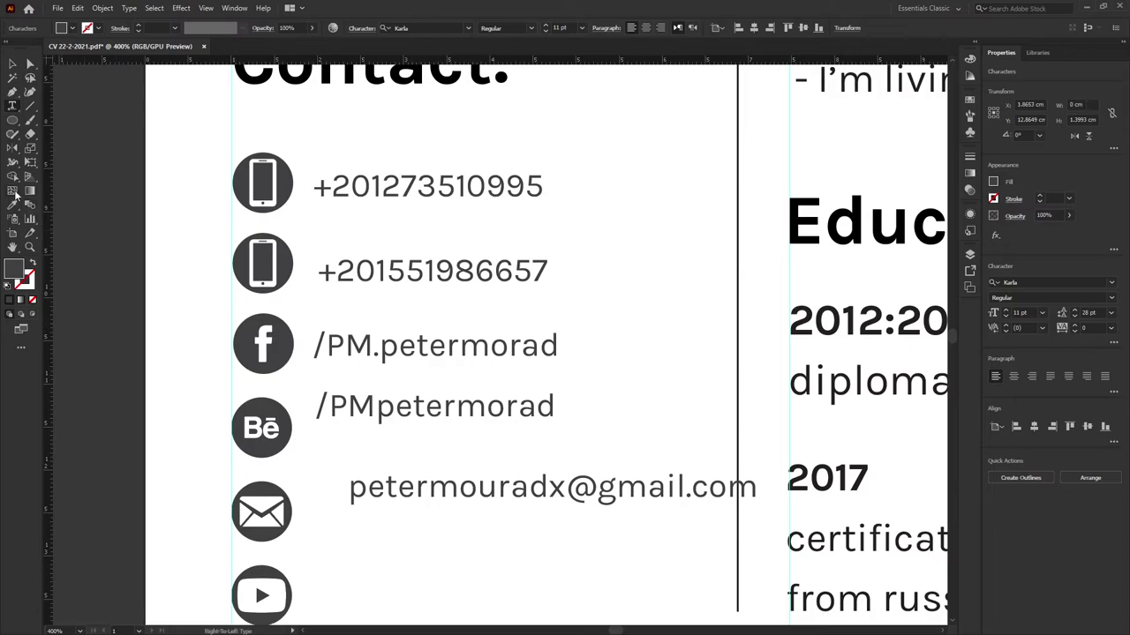
pyautogui.click(12, 63)
pyautogui.click(330, 468)
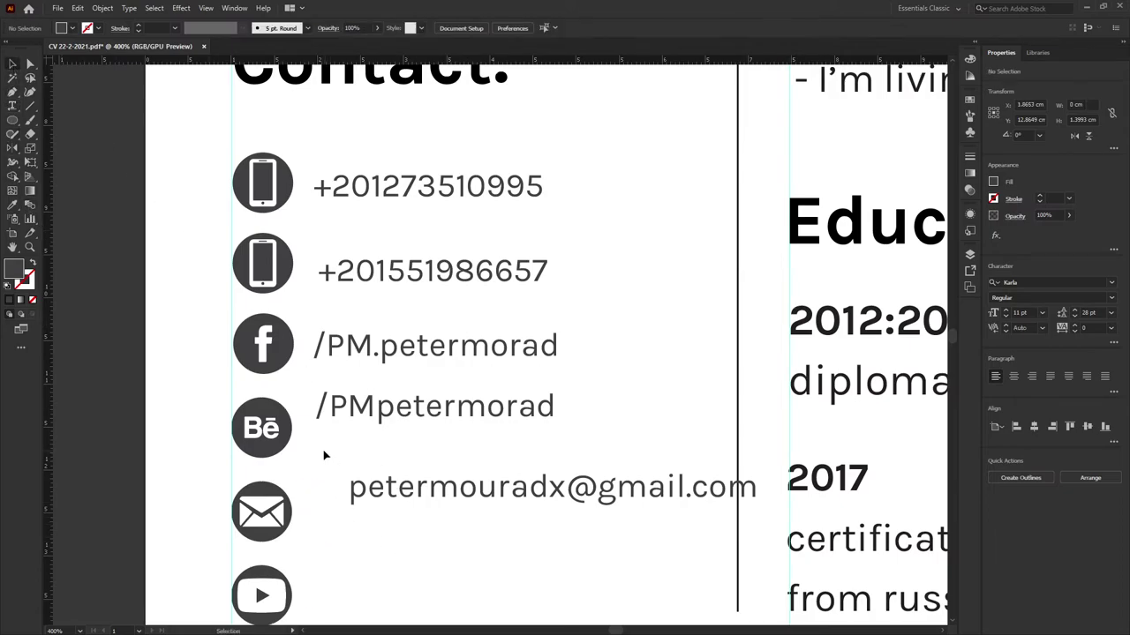
pyautogui.hotkey('ctrl', 'v')
pyautogui.moveTo(473, 525); pyautogui.dragTo(454, 390)
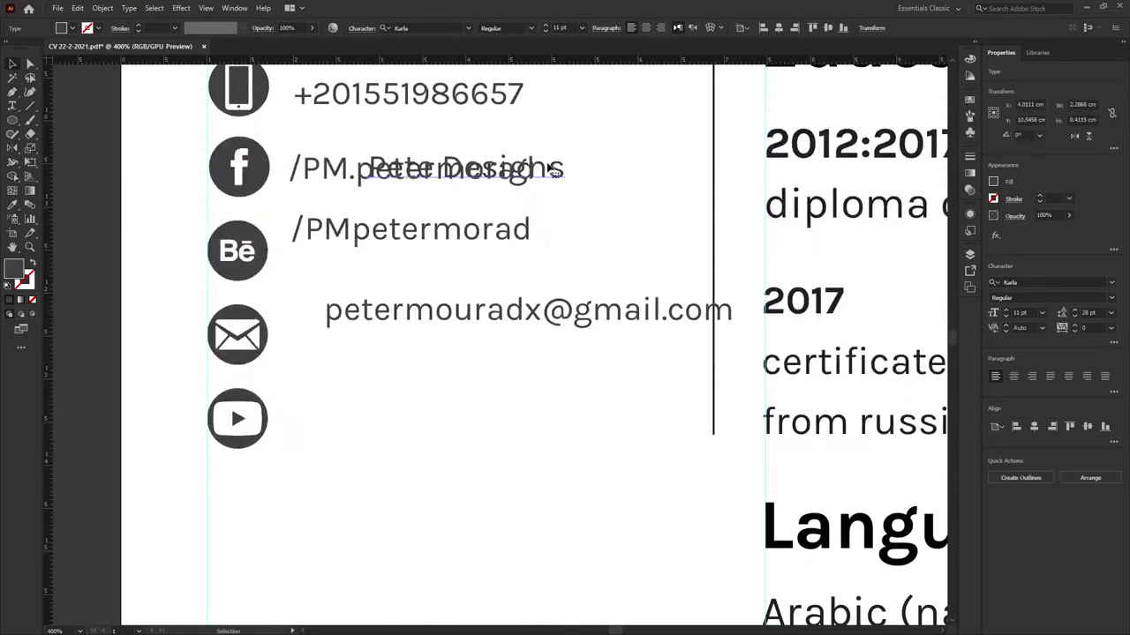
pyautogui.moveTo(553, 170); pyautogui.dragTo(475, 420)
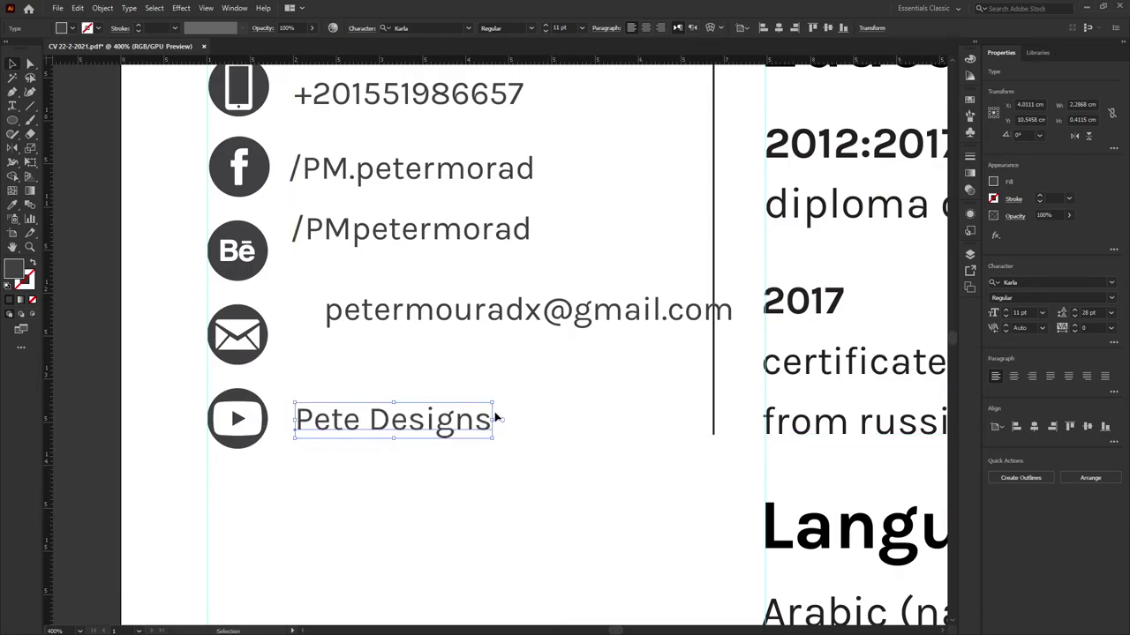
# Replace the word Designs with entertainment in the channel name and nudge it into place.
pyautogui.doubleClick(410, 420)
pyautogui.doubleClick(411, 420)
pyautogui.write('E')
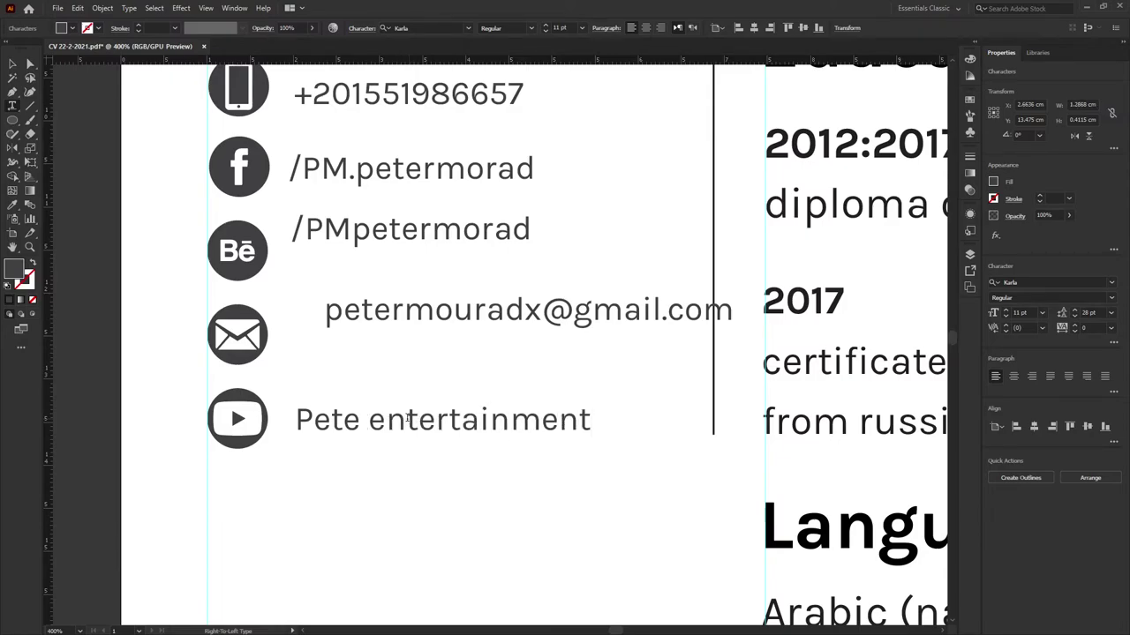
pyautogui.press('Escape')
pyautogui.click(383, 383)
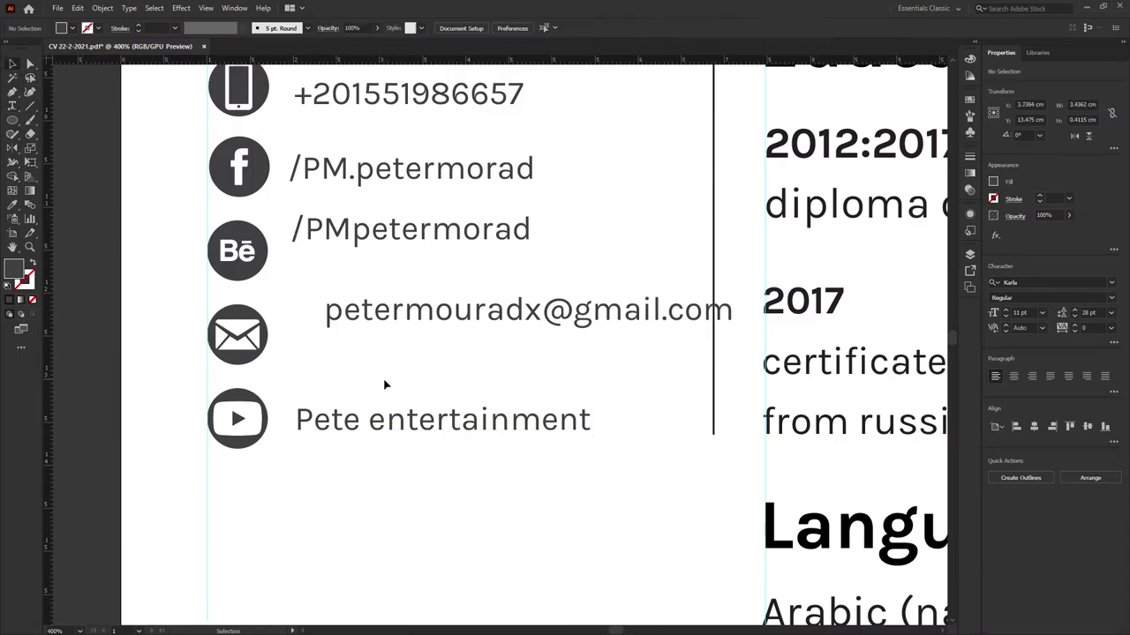
pyautogui.moveTo(453, 431); pyautogui.dragTo(441, 394)
pyautogui.keyDown('shift'); pyautogui.click(474, 291); pyautogui.keyUp('shift')
pyautogui.scroll(5, 461, 391)
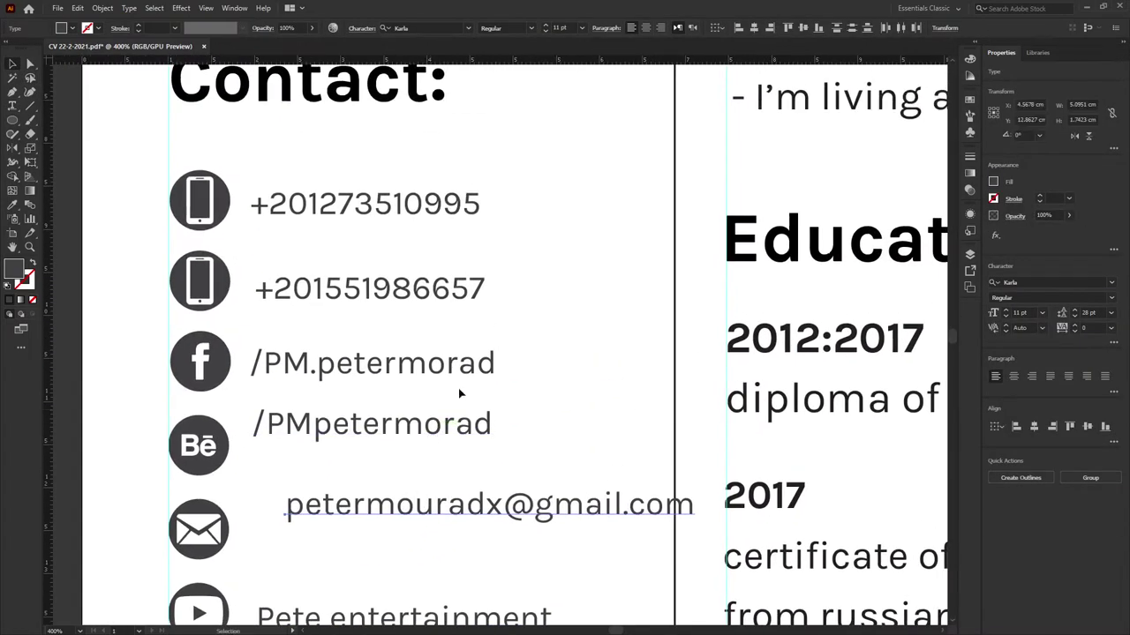
pyautogui.scroll(-1, 361, 574)
# Align all Contact texts to one shared left edge.
pyautogui.hotkey('ctrl', '-')
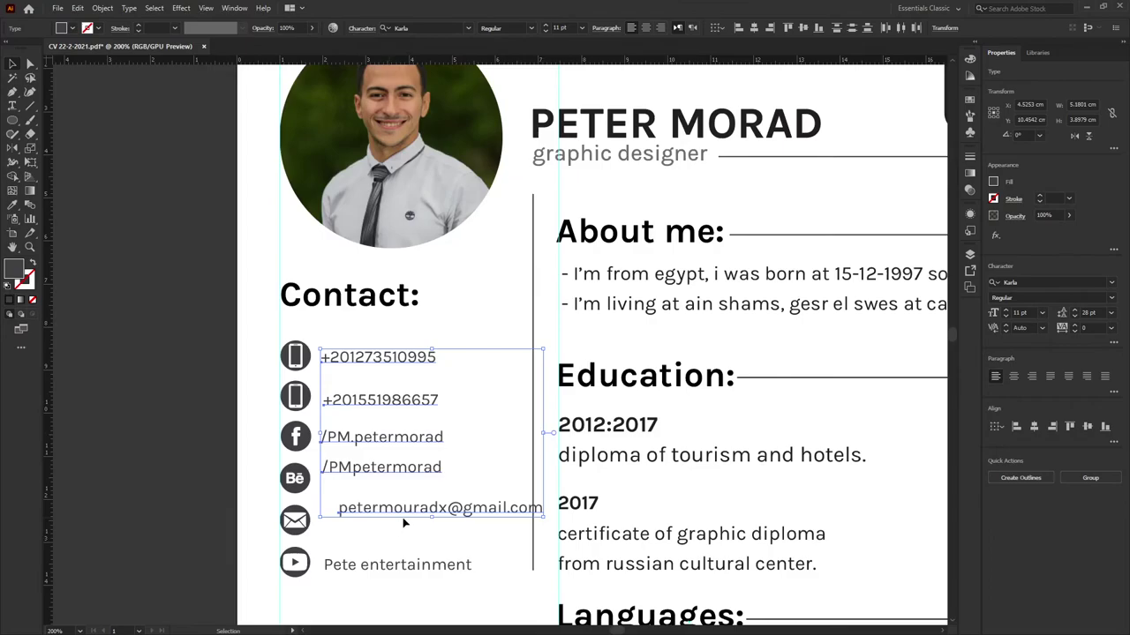
pyautogui.keyDown('shift'); pyautogui.click(512, 564); pyautogui.keyUp('shift')
pyautogui.click(1016, 427)
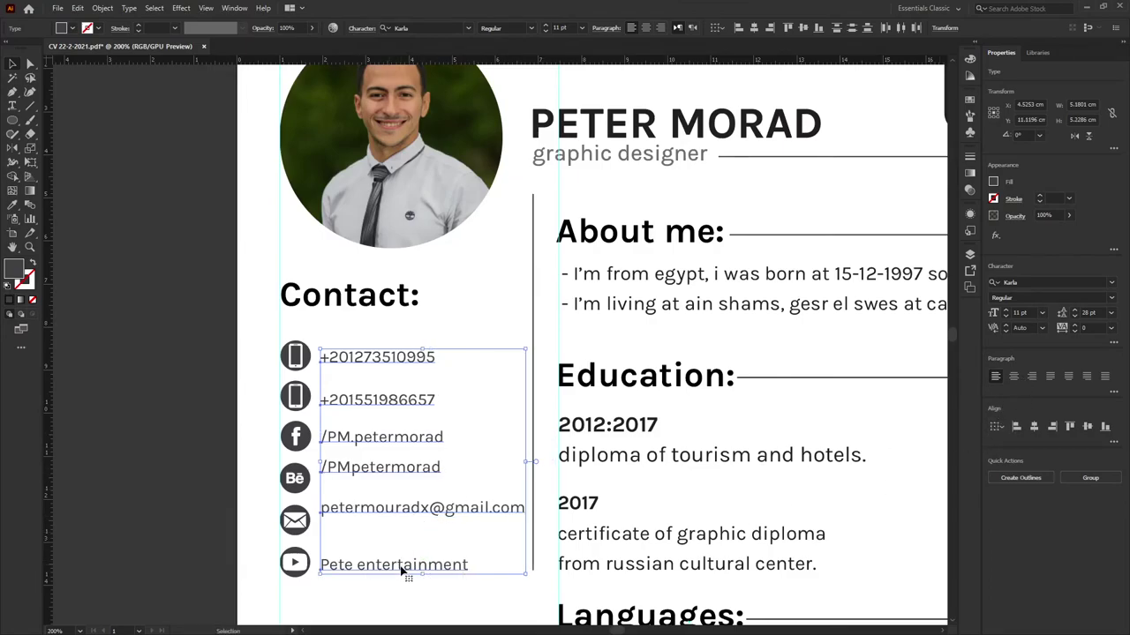
pyautogui.click(383, 598)
pyautogui.scroll(-1, 353, 524)
pyautogui.scroll(1, 358, 389)
pyautogui.scroll(-1, 335, 371)
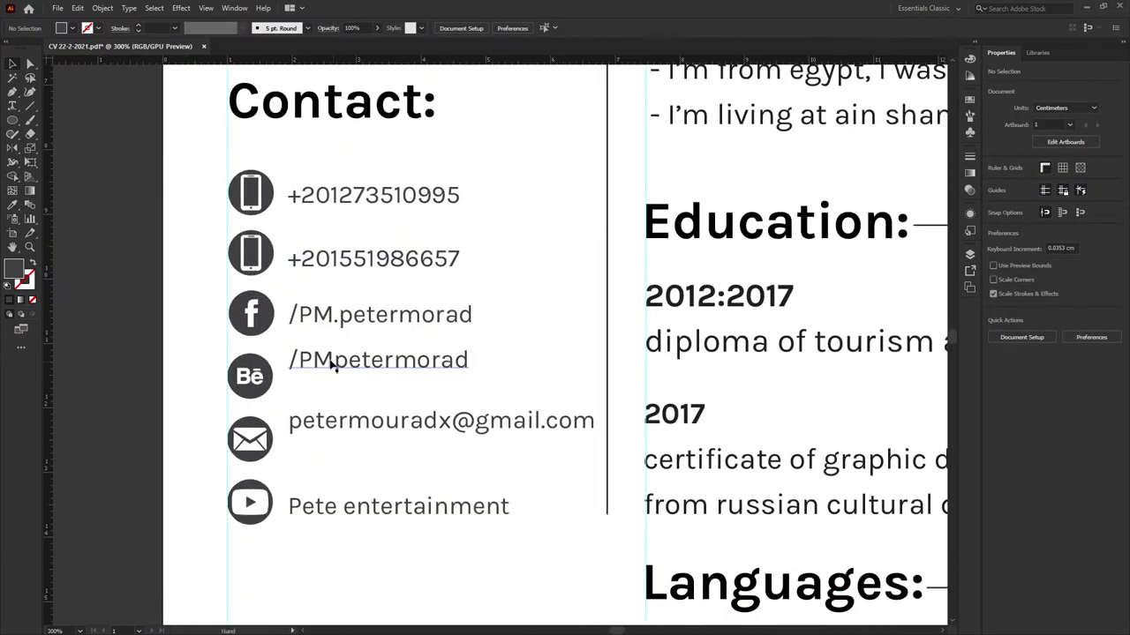
# Group each phone icon with its number, vertically centring the second number.
pyautogui.click(254, 207)
pyautogui.keyDown('shift'); pyautogui.click(302, 207); pyautogui.keyUp('shift')
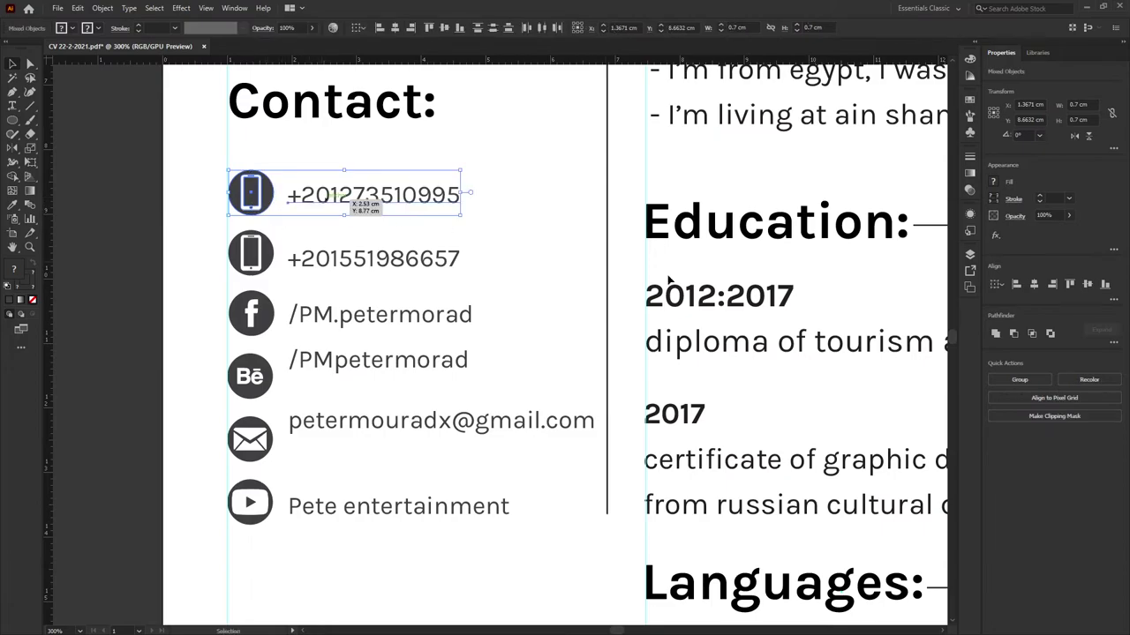
pyautogui.hotkey('ctrl', 'g')
pyautogui.click(287, 262)
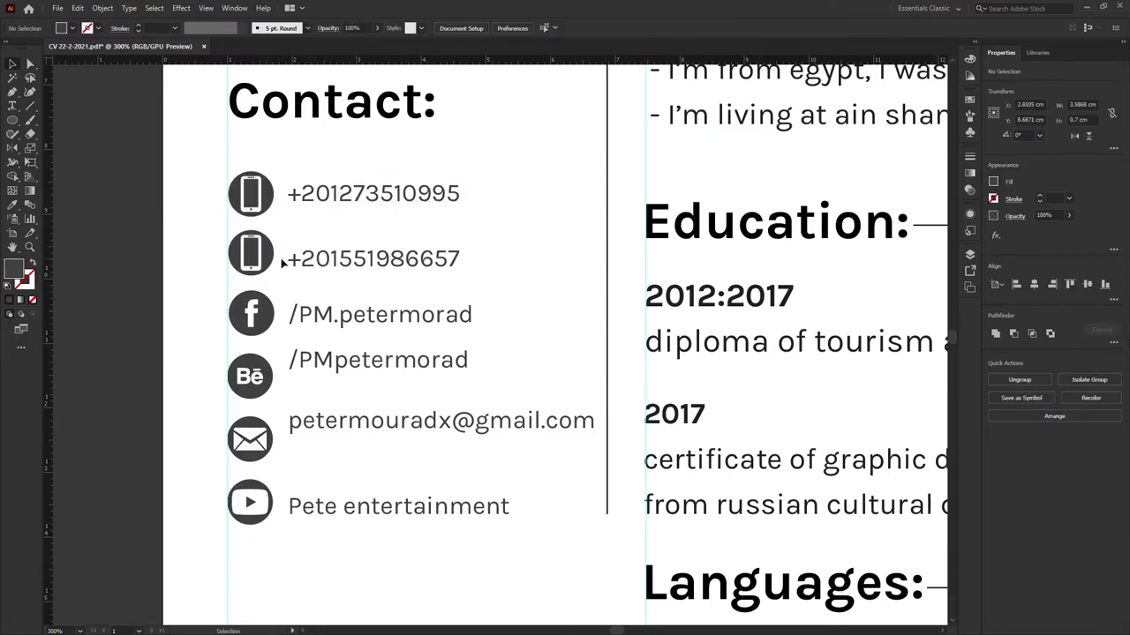
pyautogui.click(251, 254)
pyautogui.keyDown('shift'); pyautogui.click(318, 260); pyautogui.keyUp('shift')
pyautogui.click(1095, 283)
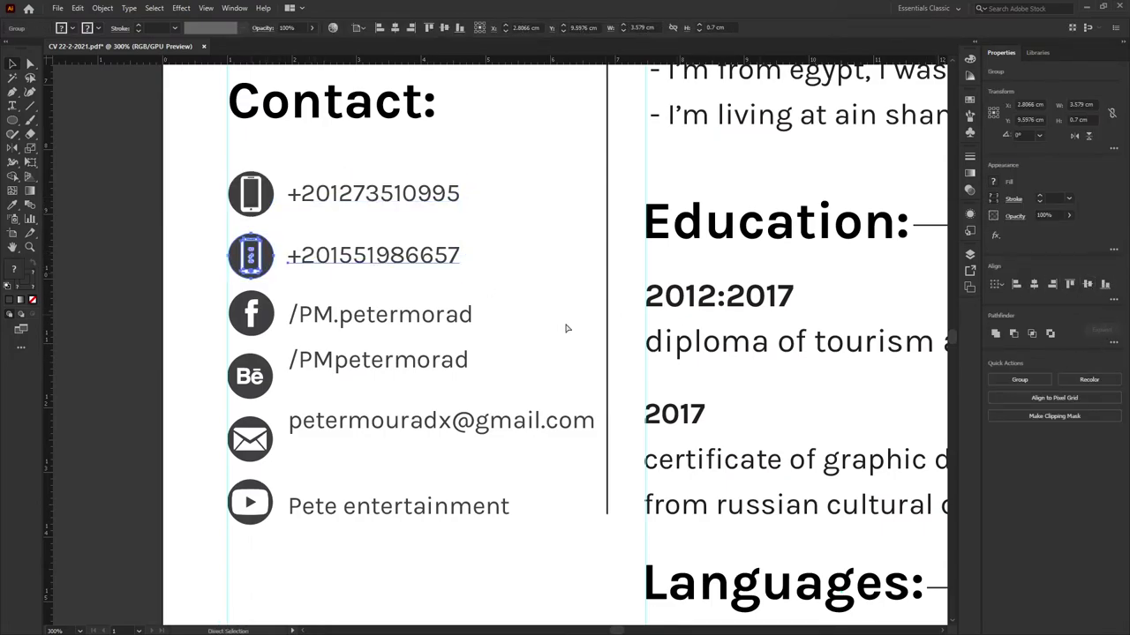
pyautogui.hotkey('ctrl', 'g')
# Vertically centre the Facebook and Behance handles on their icons and lower the Behance row.
pyautogui.click(251, 314)
pyautogui.keyDown('shift'); pyautogui.click(338, 317); pyautogui.keyUp('shift')
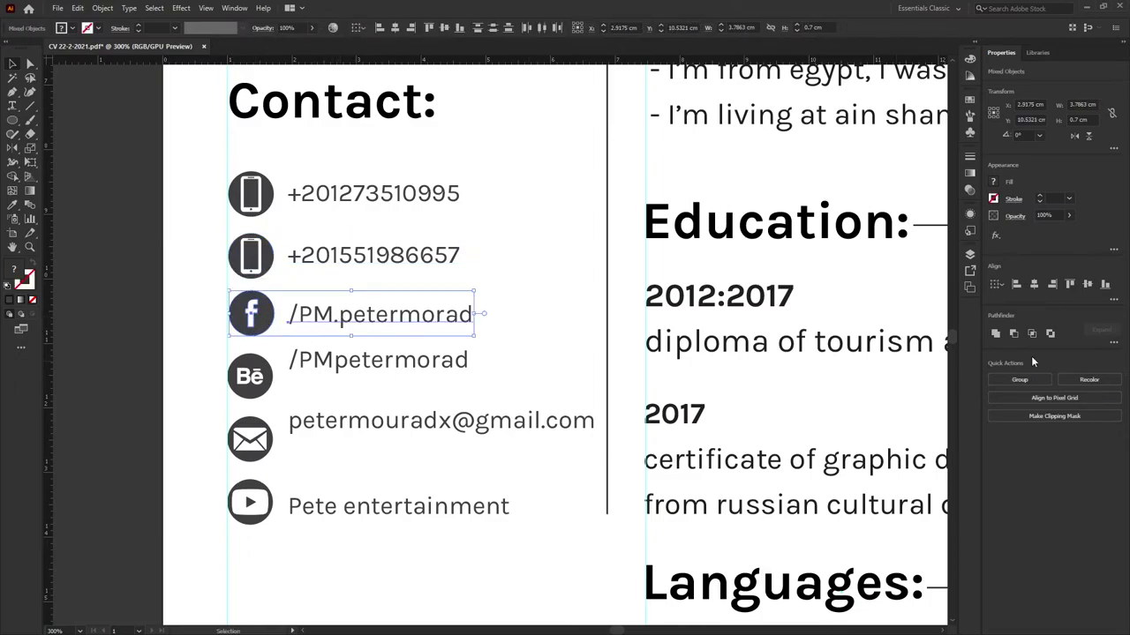
pyautogui.click(1089, 286)
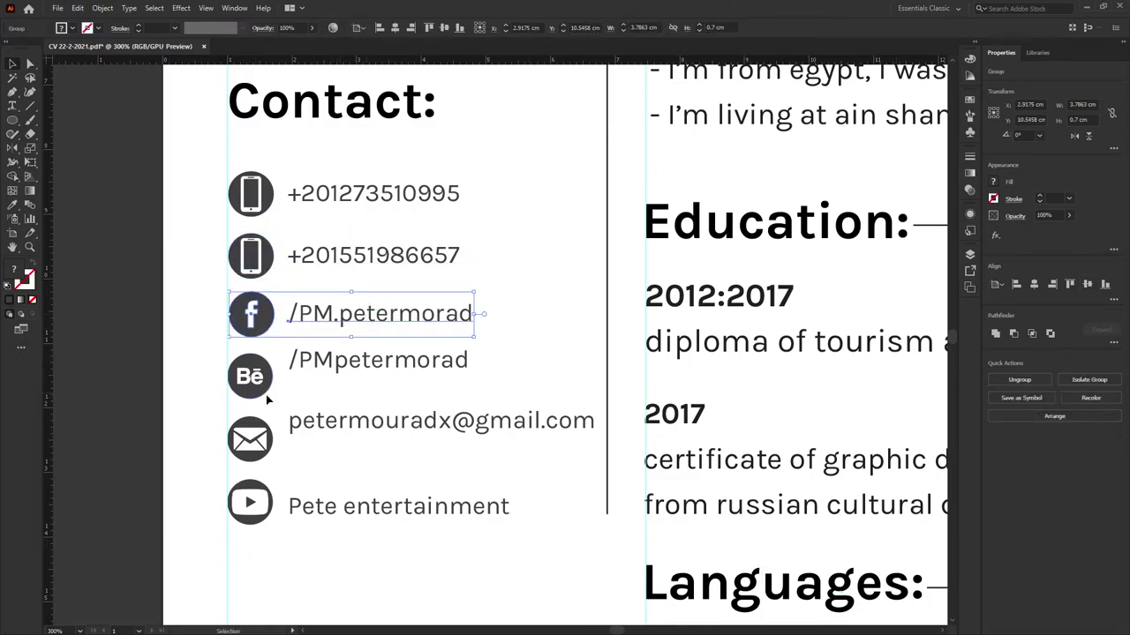
pyautogui.click(267, 389)
pyautogui.keyDown('shift'); pyautogui.click(338, 369); pyautogui.keyUp('shift')
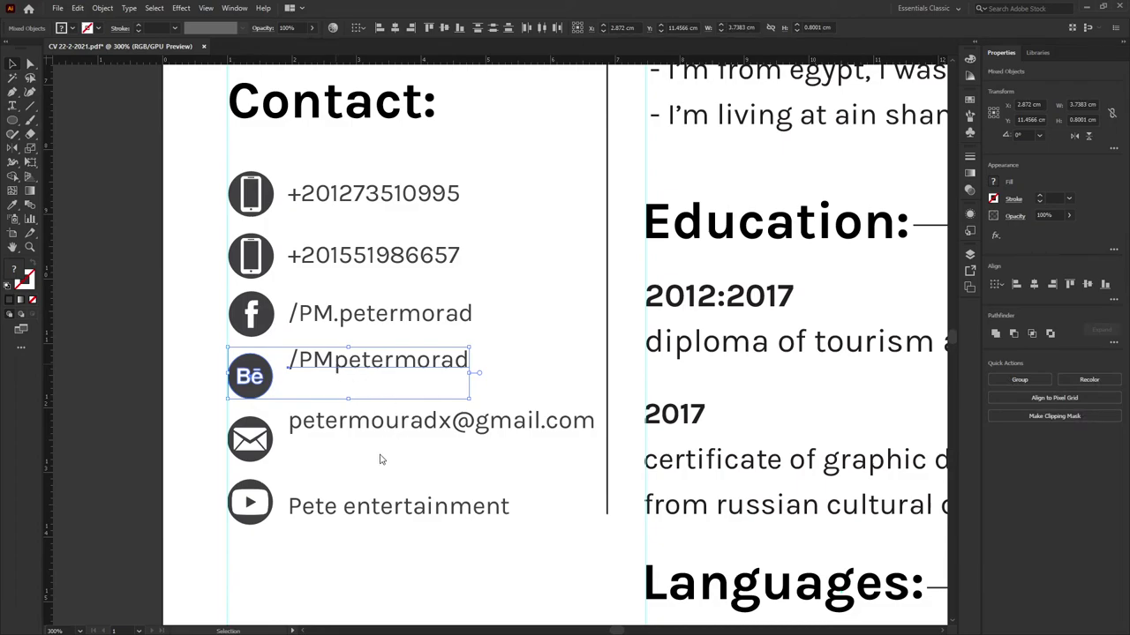
pyautogui.hotkey('ctrl', 'g')
pyautogui.hotkey('ctrl', 'shift', 'g')
pyautogui.click(1086, 286)
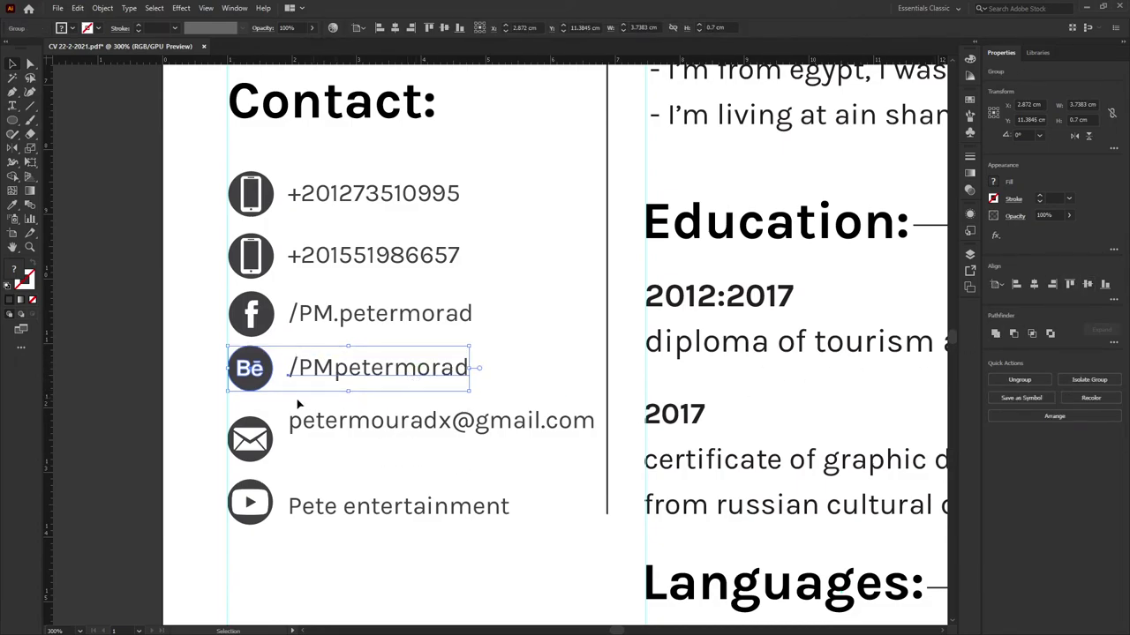
pyautogui.moveTo(323, 367); pyautogui.dragTo(321, 385)
# Centre the email and YouTube labels on their icons and group the YouTube pair.
pyautogui.click(300, 424)
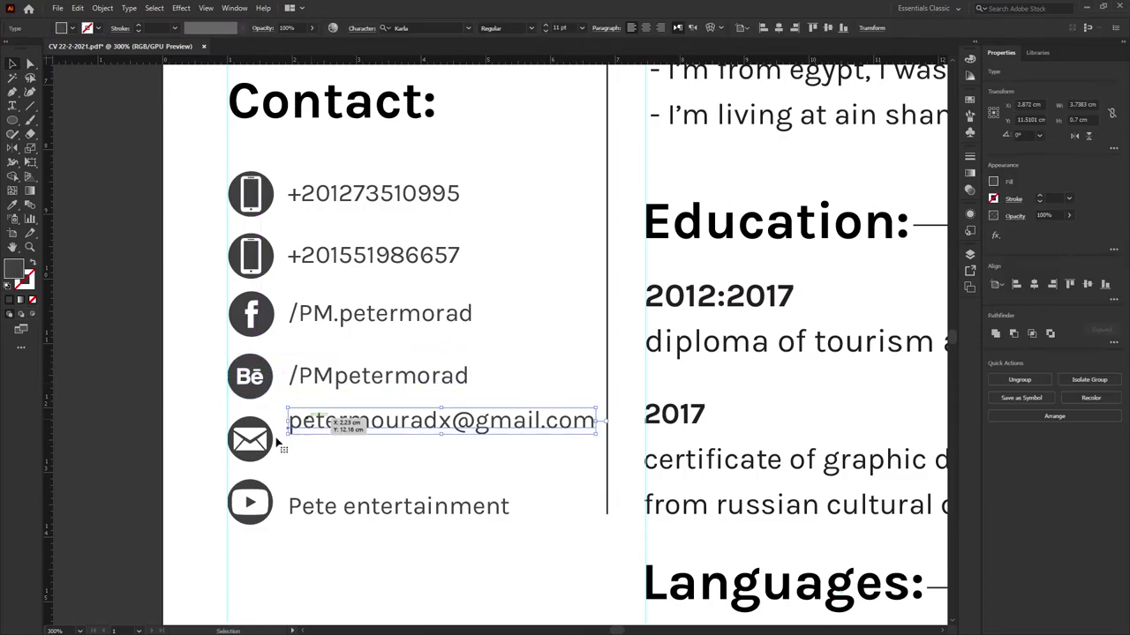
pyautogui.keyDown('shift'); pyautogui.click(250, 439); pyautogui.keyUp('shift')
pyautogui.click(1087, 283)
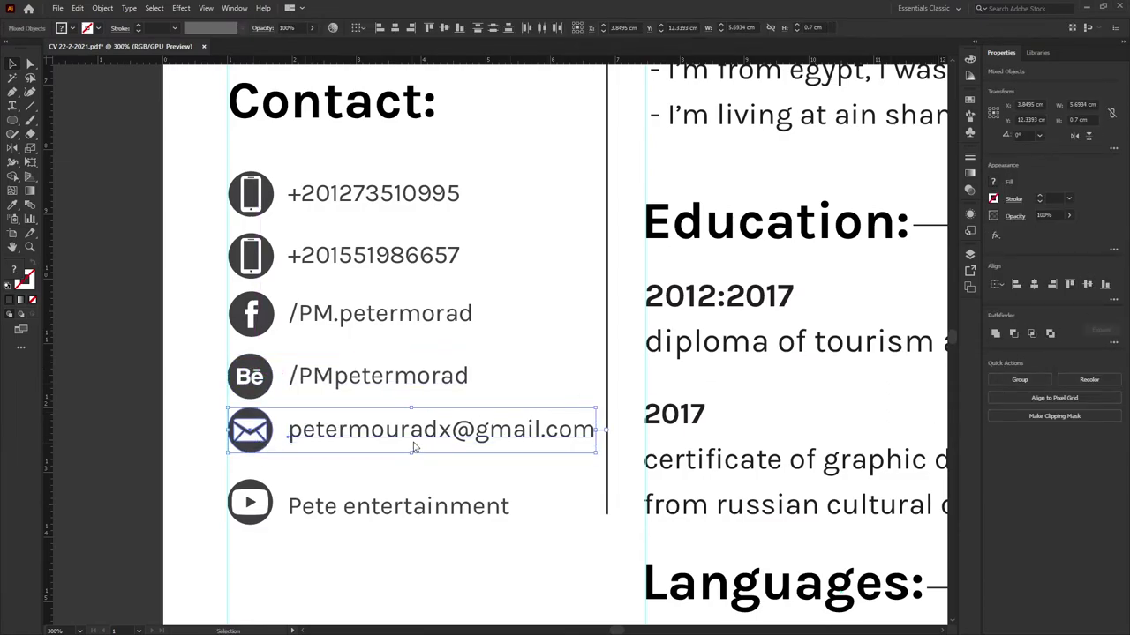
pyautogui.click(292, 517)
pyautogui.keyDown('shift'); pyautogui.click(247, 505); pyautogui.keyUp('shift')
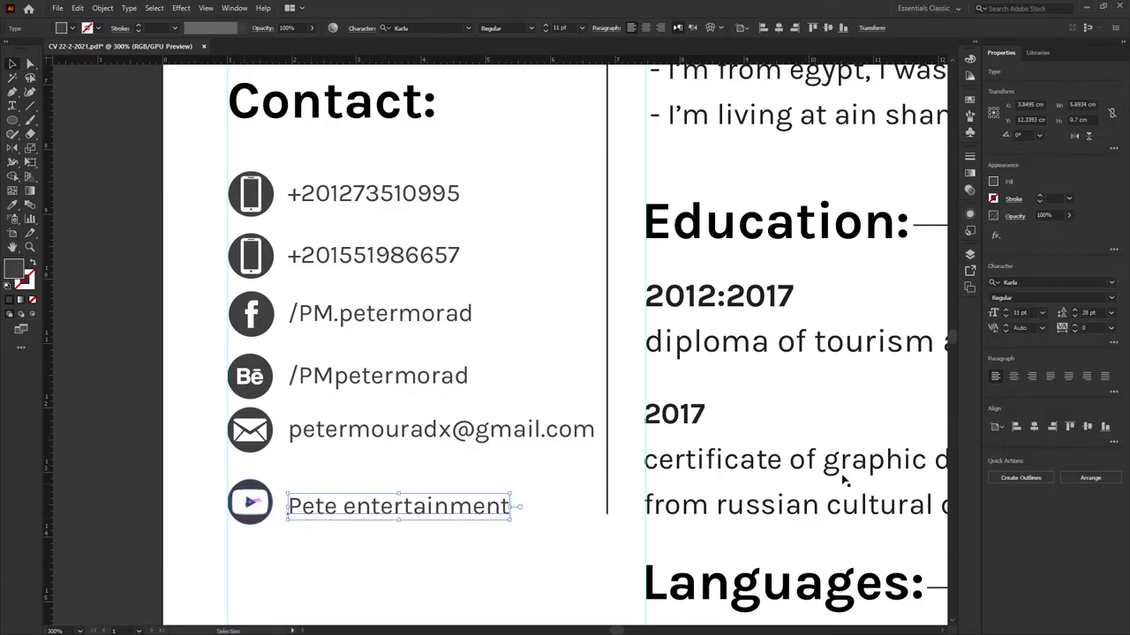
pyautogui.click(1087, 283)
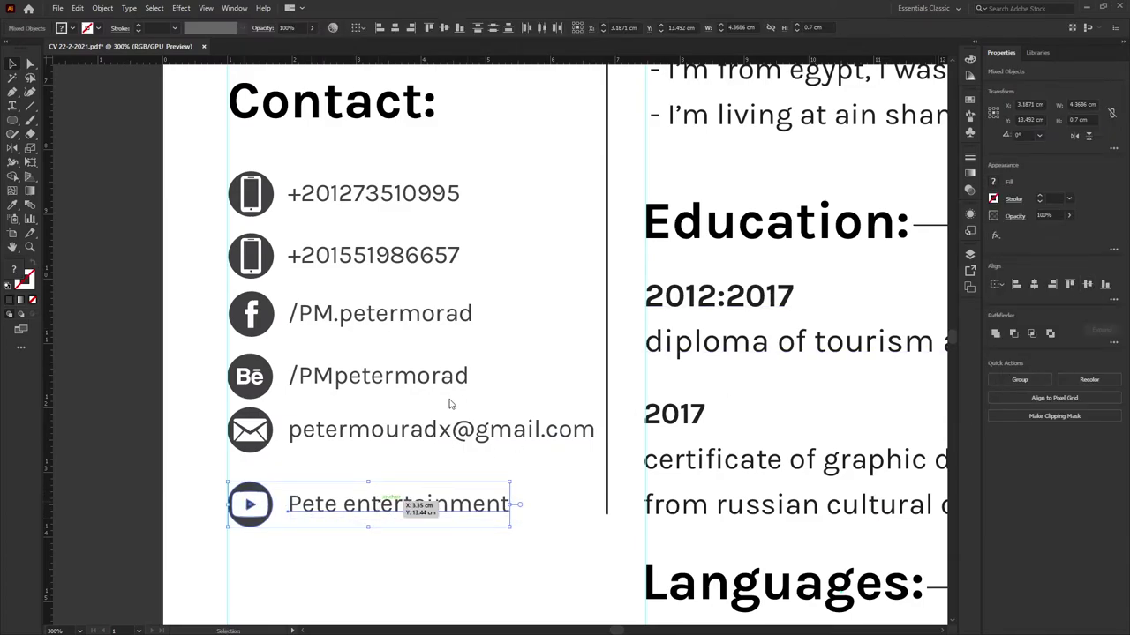
pyautogui.hotkey('ctrl', 'g')
pyautogui.click(335, 572)
# Select the whole contact block and move it up slightly under the Contact heading.
pyautogui.scroll(1, 288, 480)
pyautogui.click(315, 503)
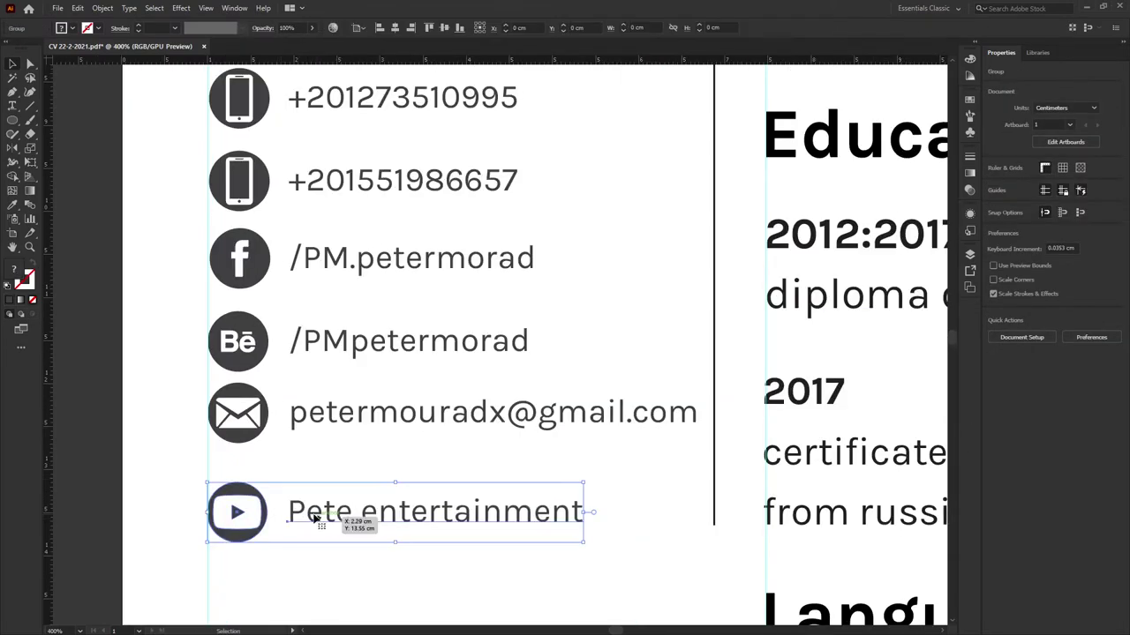
pyautogui.scroll(-2, 378, 403)
pyautogui.moveTo(327, 222); pyautogui.dragTo(553, 480)
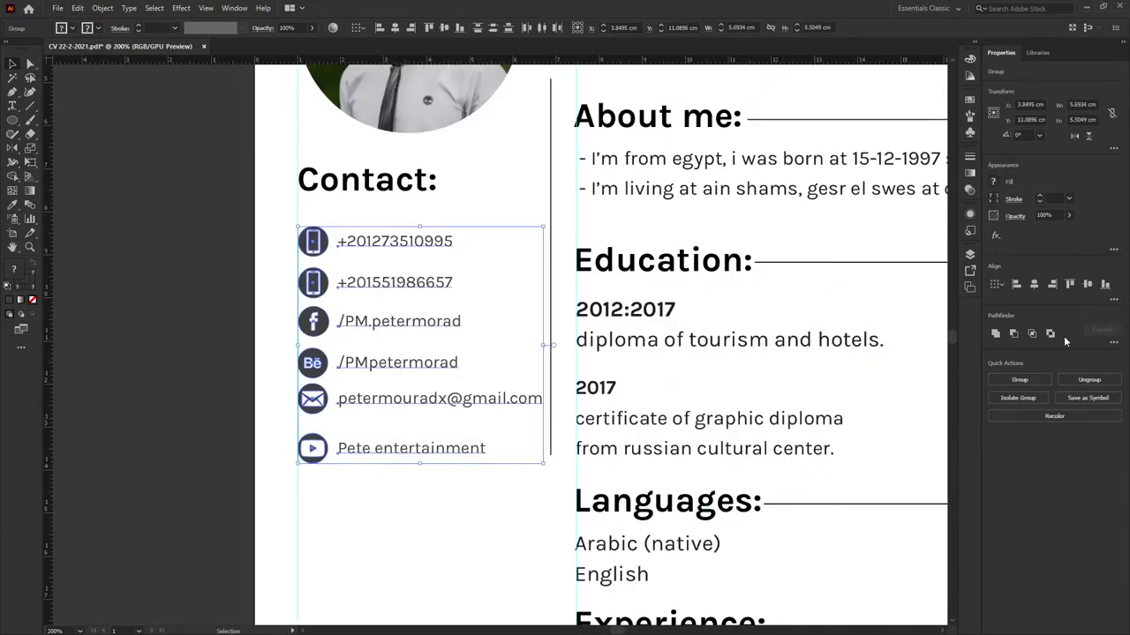
pyautogui.click(444, 511)
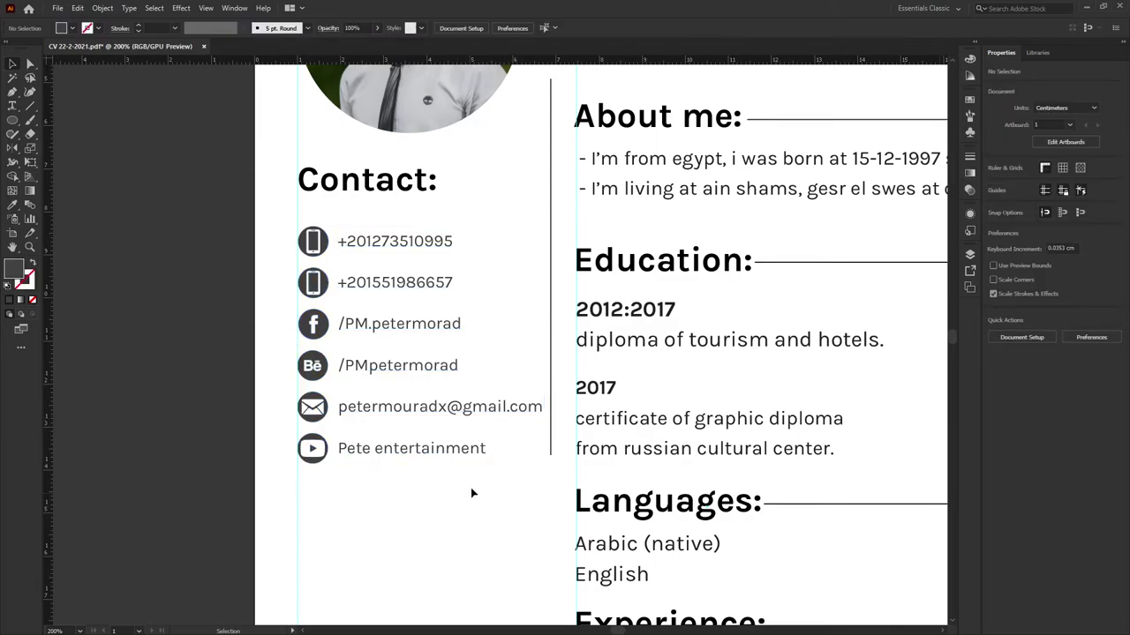
pyautogui.click(297, 460)
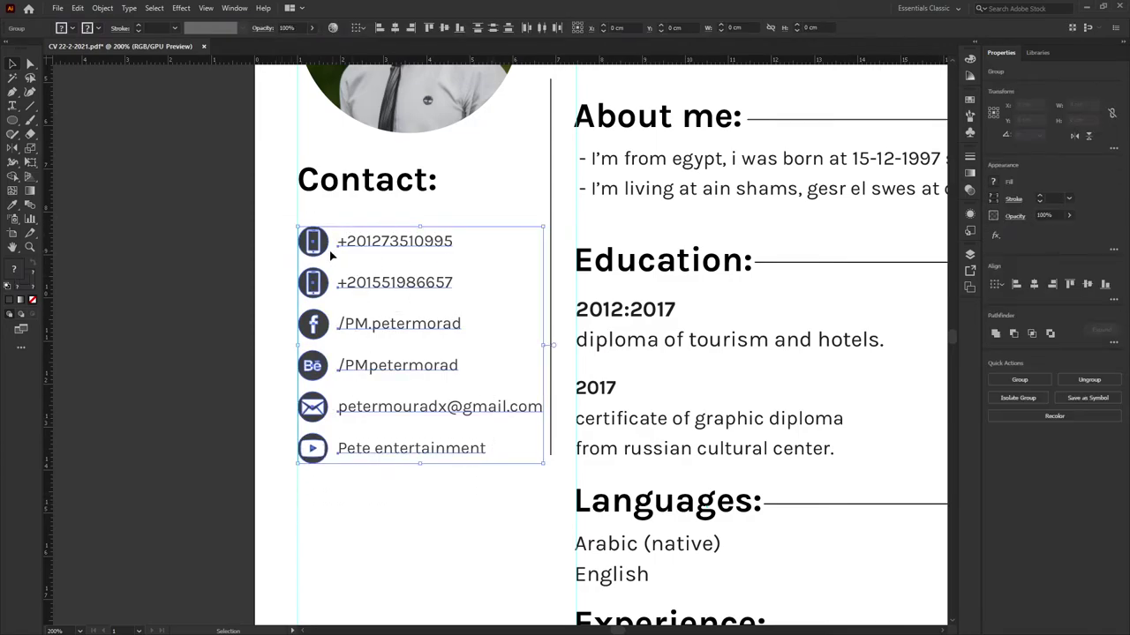
pyautogui.moveTo(332, 255); pyautogui.dragTo(332, 247)
pyautogui.click(438, 202)
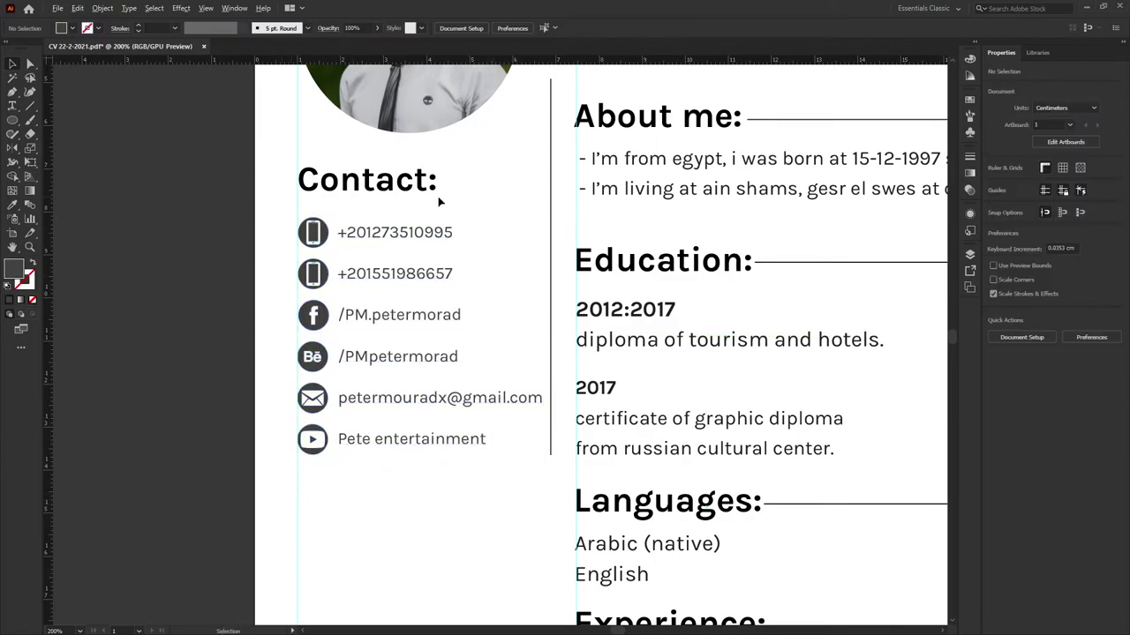
pyautogui.scroll(-1, 438, 202)
pyautogui.scroll(-1, 398, 221)
pyautogui.scroll(-1, 411, 270)
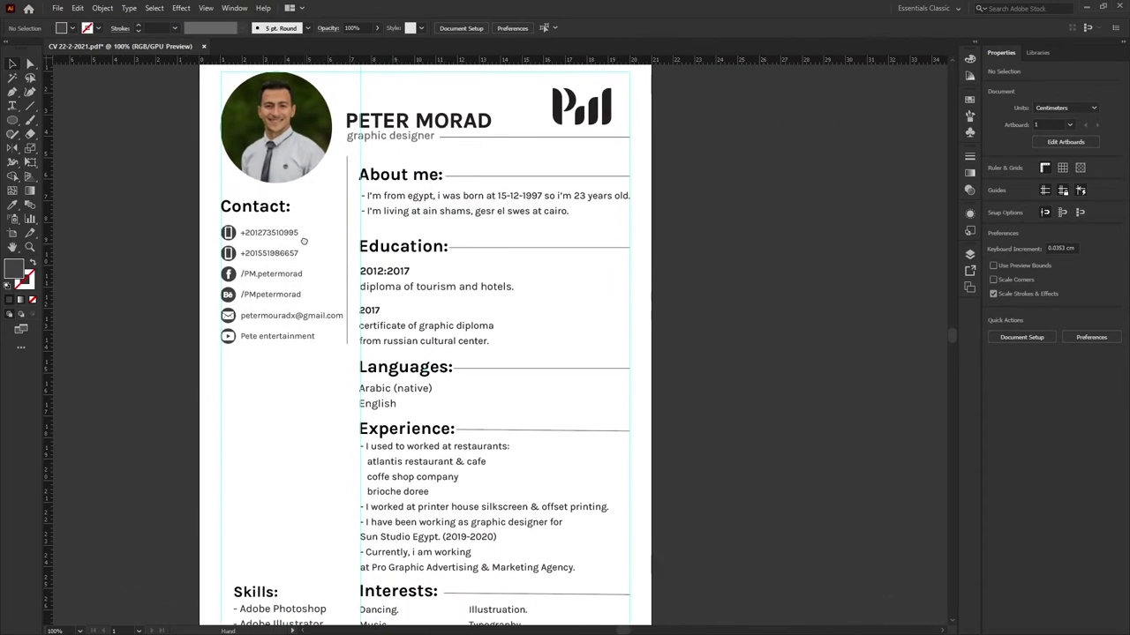
# Select the Skills section and drag it higher up the page.
pyautogui.scroll(-2, 303, 265)
pyautogui.scroll(-2, 300, 317)
pyautogui.click(282, 476)
pyautogui.hscroll(-3, 432, 452)
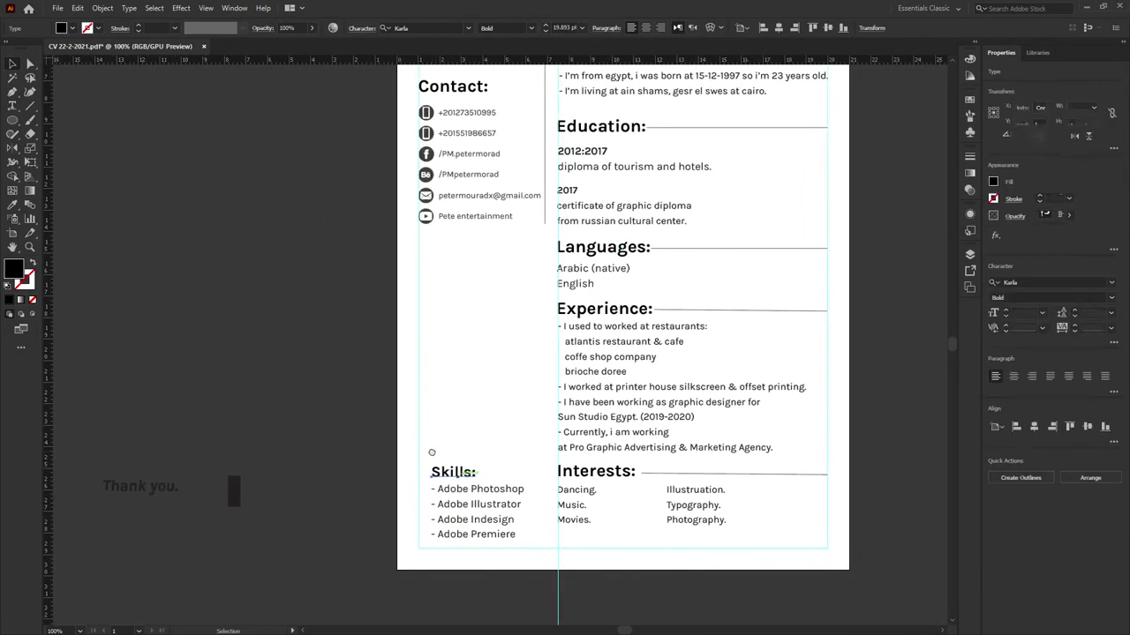
pyautogui.click(449, 473)
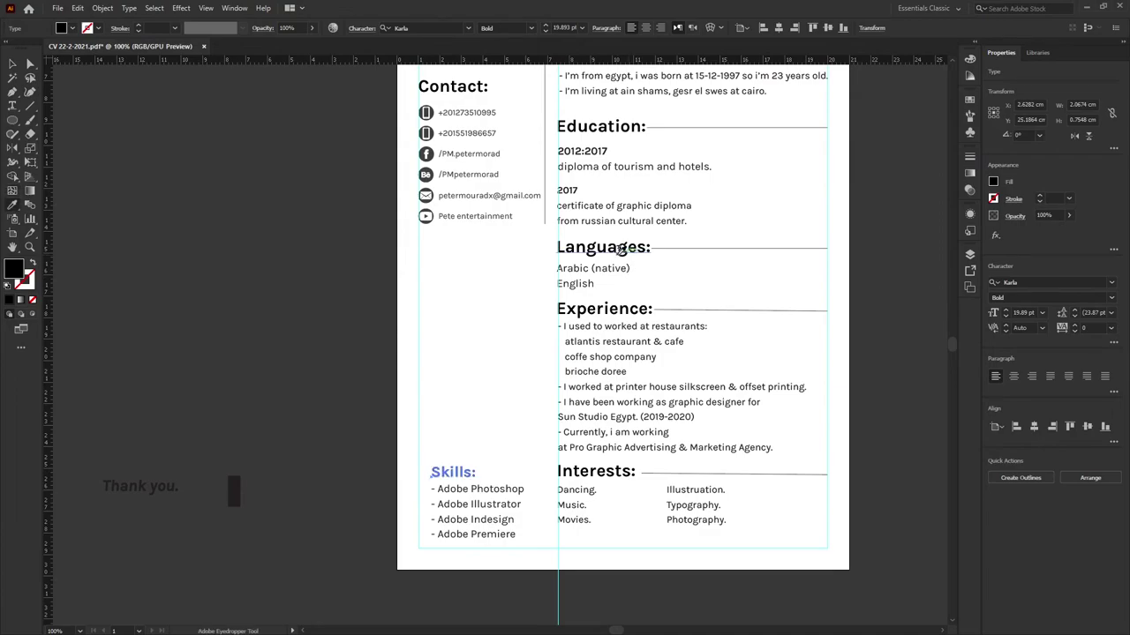
pyautogui.click(453, 341)
pyautogui.click(461, 91)
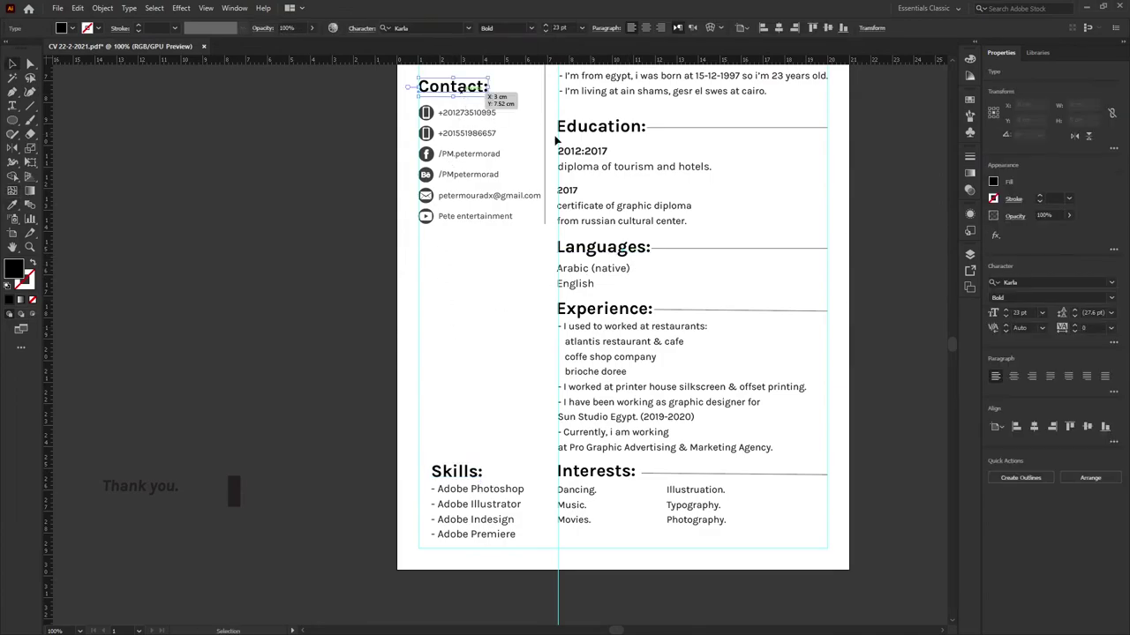
pyautogui.click(481, 224)
pyautogui.hscroll(3, 474, 320)
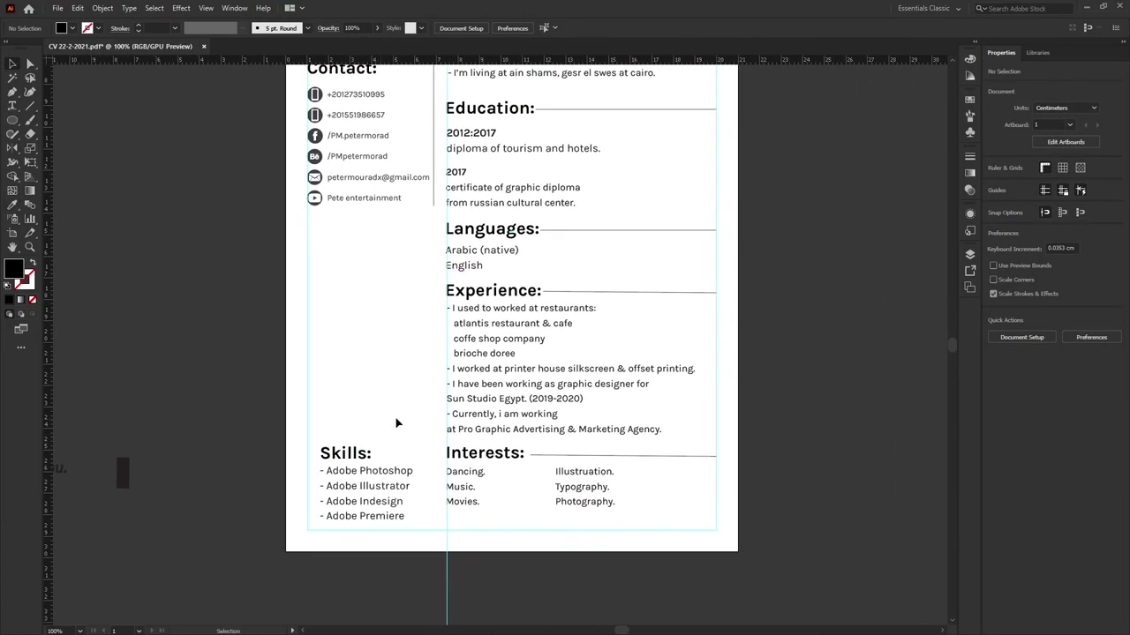
pyautogui.click(349, 516)
pyautogui.hscroll(-3, 442, 353)
pyautogui.moveTo(443, 477); pyautogui.dragTo(432, 344)
# Try repositioning the Skills section down toward Interests and partway back up.
pyautogui.scroll(1, 442, 357)
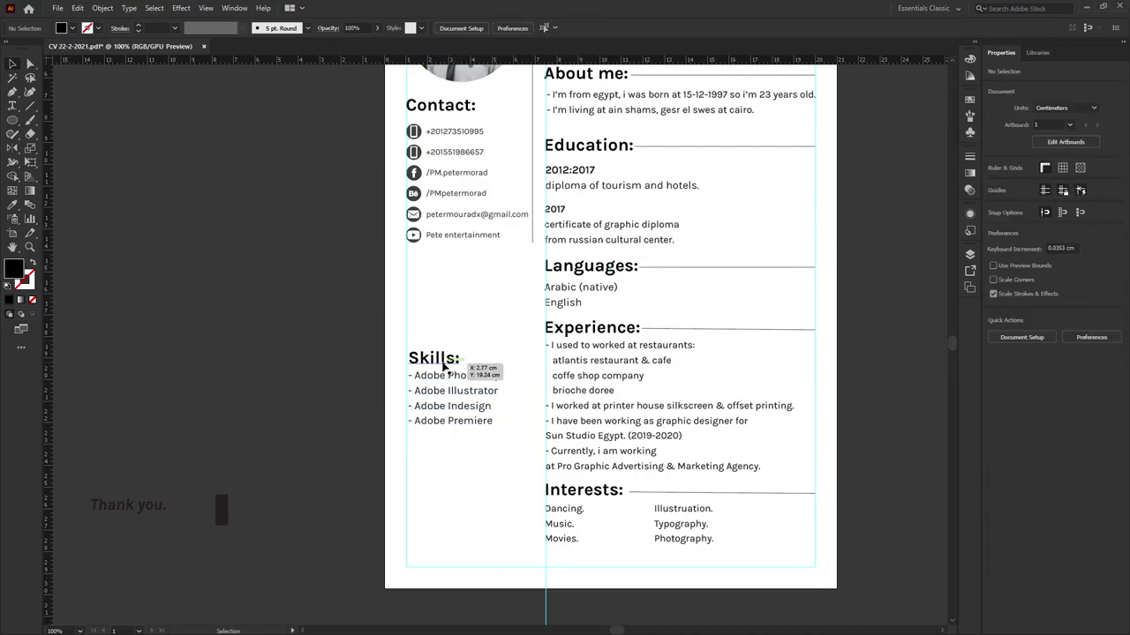
pyautogui.moveTo(436, 376); pyautogui.dragTo(446, 490)
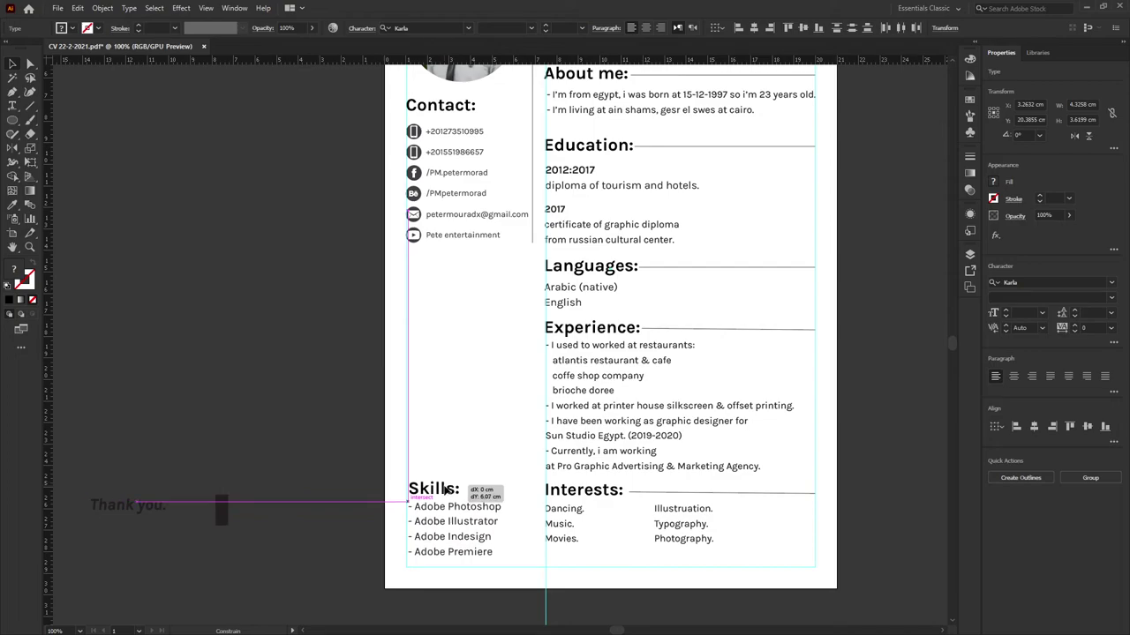
pyautogui.moveTo(446, 490); pyautogui.dragTo(460, 410)
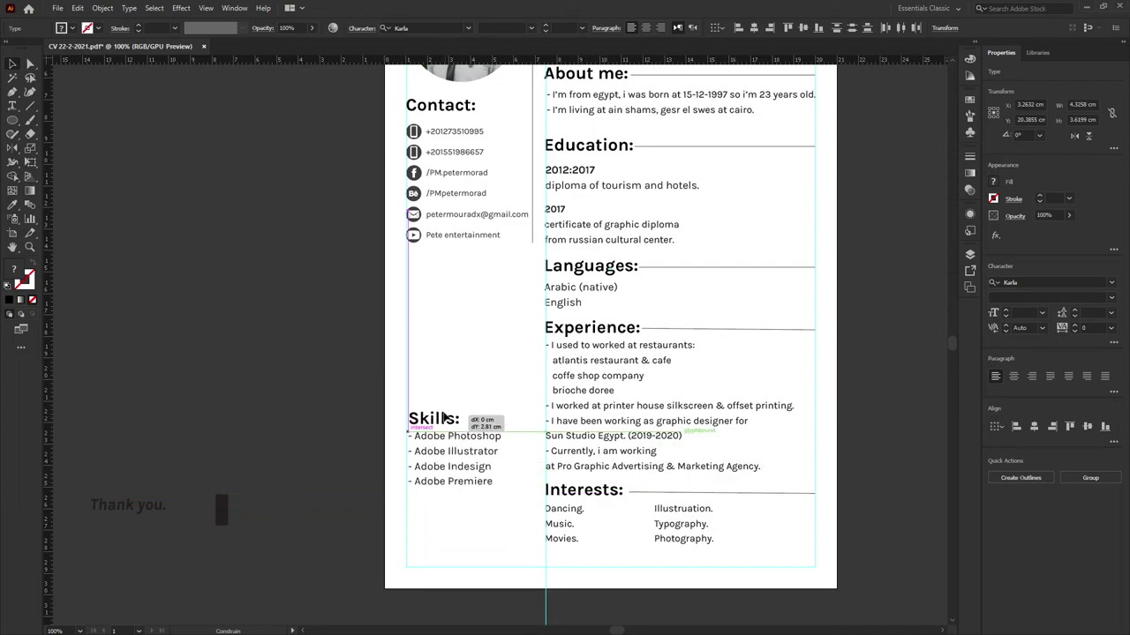
pyautogui.click(461, 408)
pyautogui.click(445, 428)
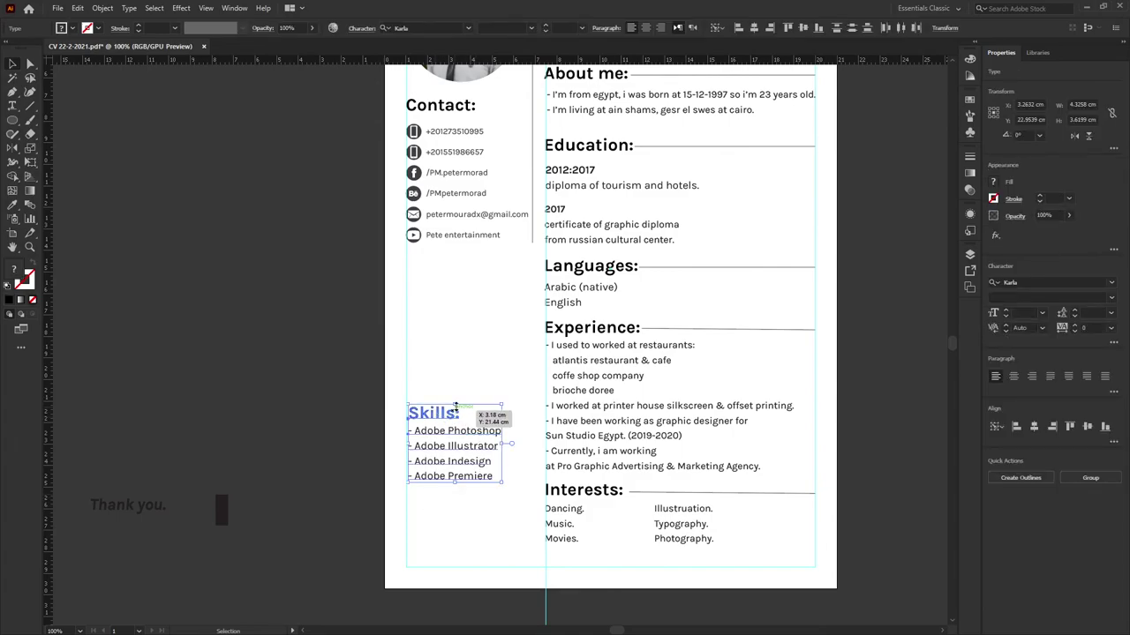
pyautogui.click(504, 335)
pyautogui.moveTo(504, 335)
pyautogui.mouseDown()
pyautogui.moveTo(349, 394)
pyautogui.moveTo(350, 415)
pyautogui.moveTo(400, 371)
pyautogui.moveTo(428, 284)
pyautogui.mouseUp()
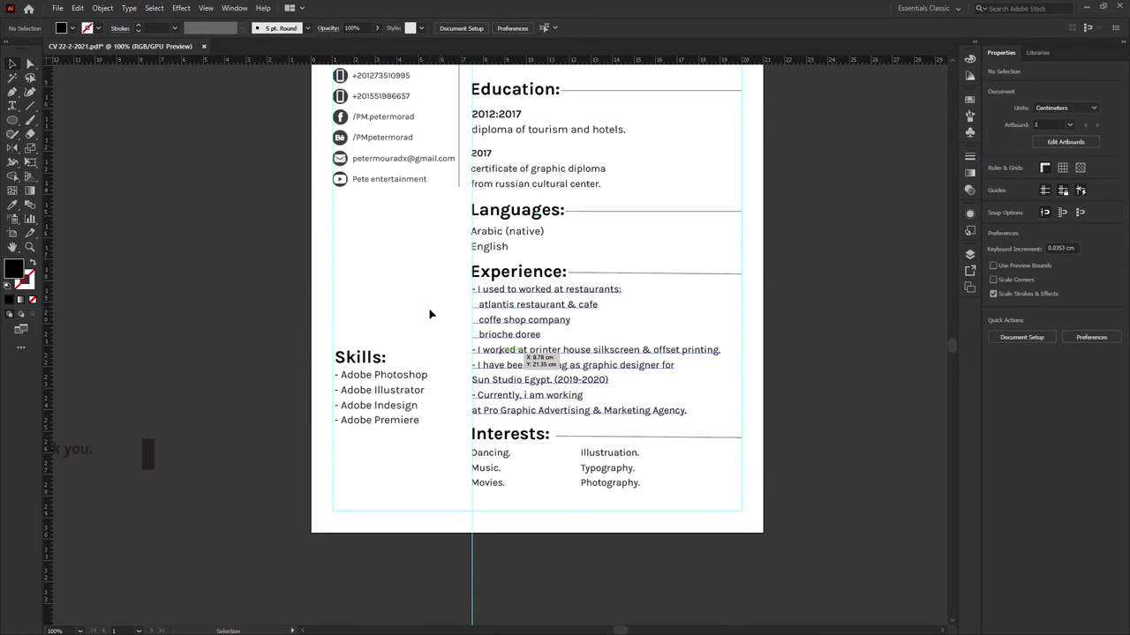
pyautogui.click(368, 418)
pyautogui.scroll(1, 368, 419)
pyautogui.moveTo(391, 365)
pyautogui.mouseDown()
pyautogui.moveTo(346, 289)
pyautogui.moveTo(340, 394)
pyautogui.mouseUp()
pyautogui.click(185, 293)
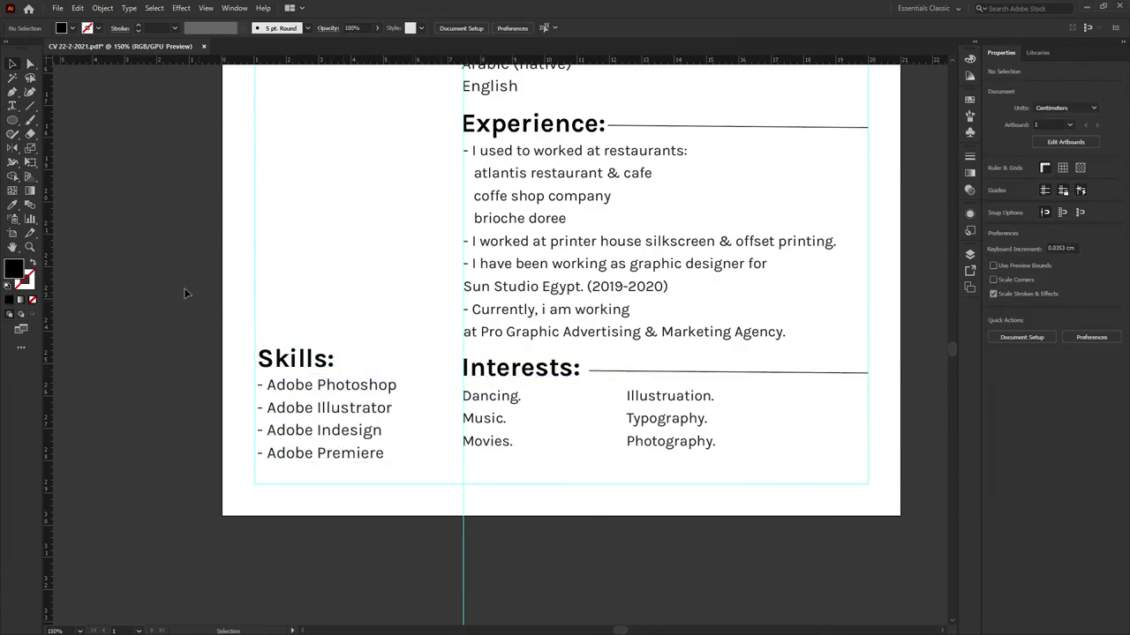
# Add a horizontal guide at the Interests heading and drop the Skills heading onto it.
pyautogui.moveTo(244, 62); pyautogui.dragTo(565, 377)
pyautogui.scroll(2, 369, 364)
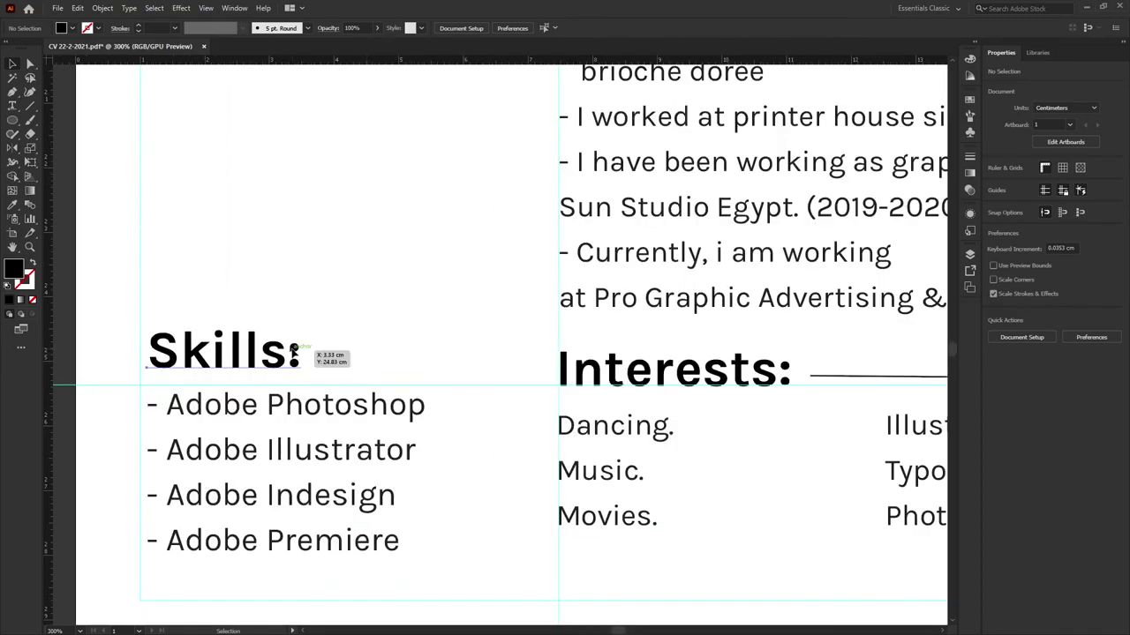
pyautogui.moveTo(268, 358); pyautogui.dragTo(285, 370)
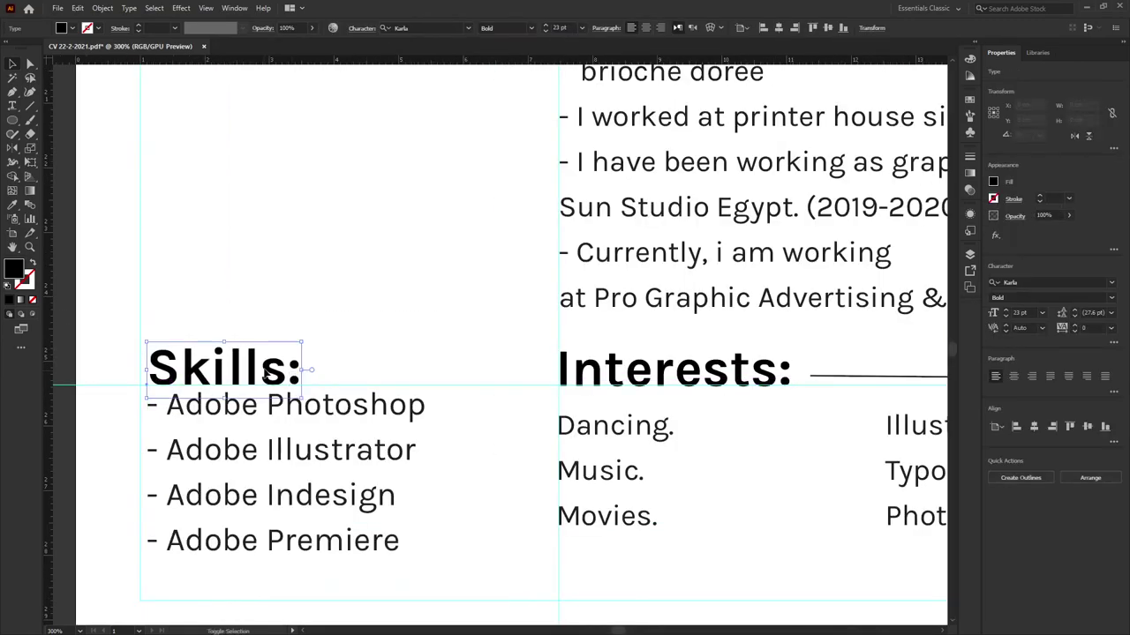
pyautogui.click(372, 337)
pyautogui.scroll(-1, 367, 331)
pyautogui.click(348, 371)
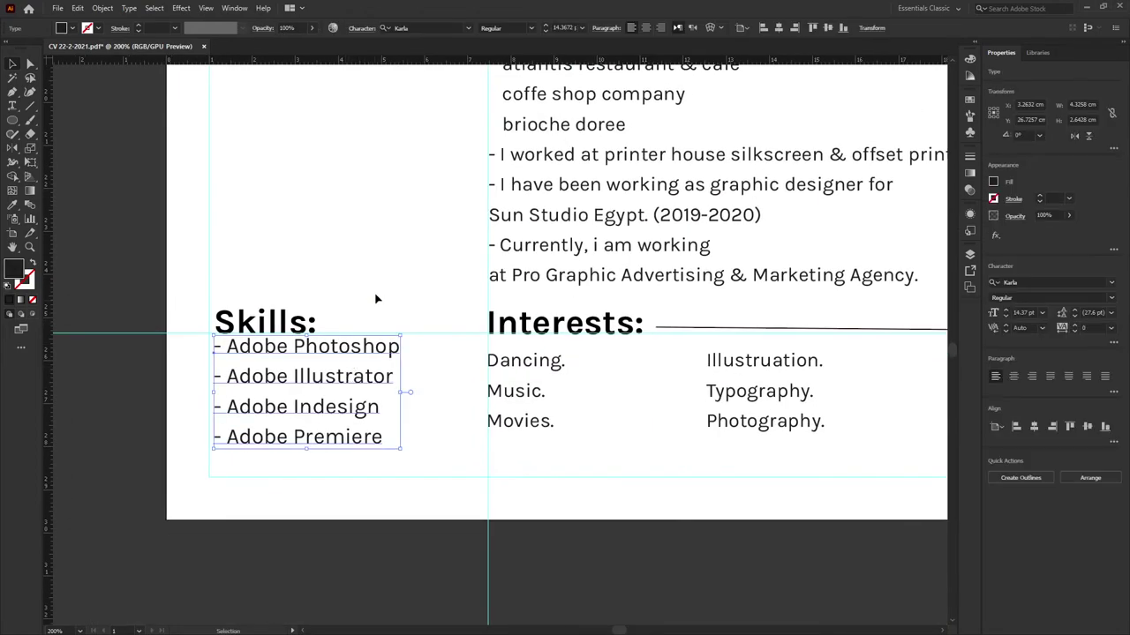
pyautogui.scroll(-2, 388, 252)
pyautogui.moveTo(390, 238); pyautogui.dragTo(406, 361)
# Raise the Skills heading level with Experience and nudge it exactly onto the guide.
pyautogui.moveTo(371, 418); pyautogui.dragTo(371, 275)
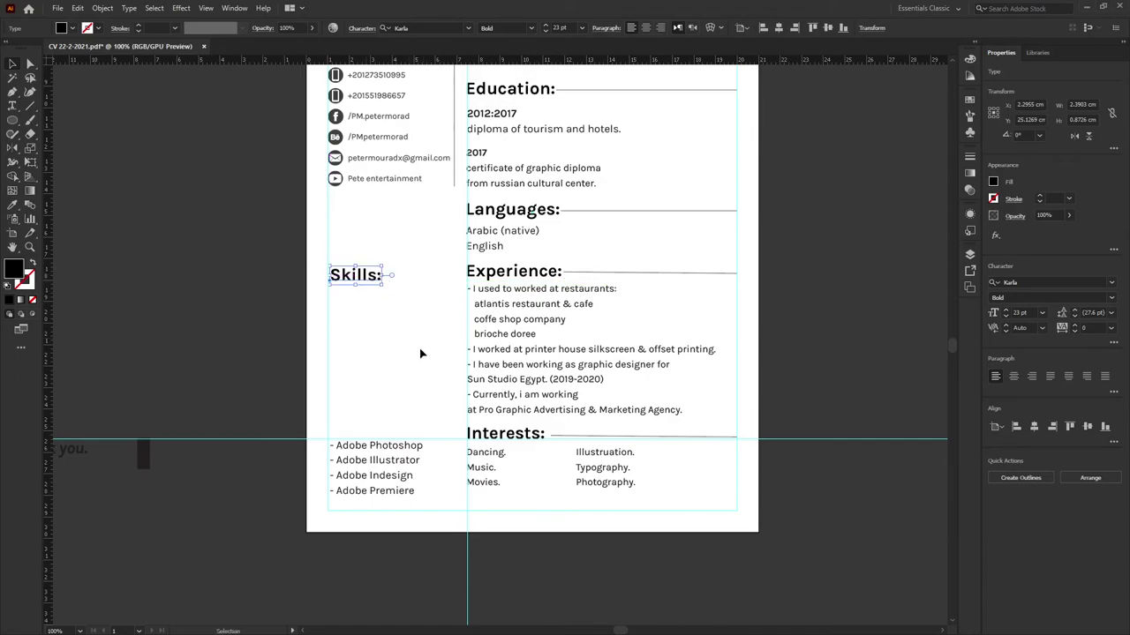
pyautogui.click(400, 358)
pyautogui.click(349, 283)
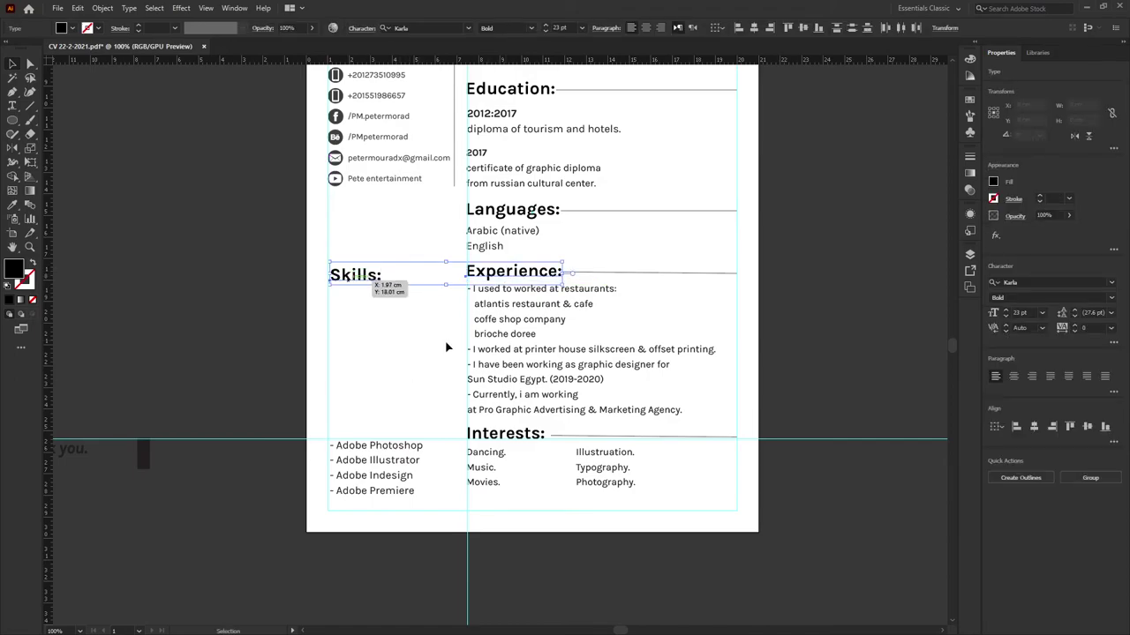
pyautogui.scroll(3, 444, 330)
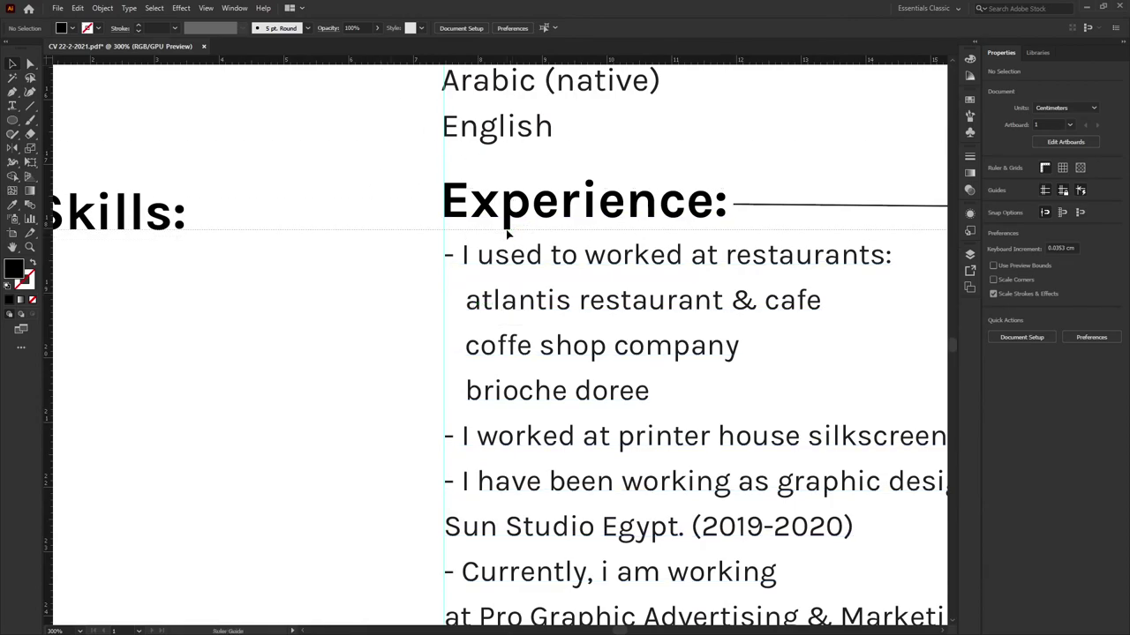
pyautogui.scroll(2, 424, 262)
pyautogui.scroll(-2, 429, 302)
pyautogui.scroll(3, 436, 294)
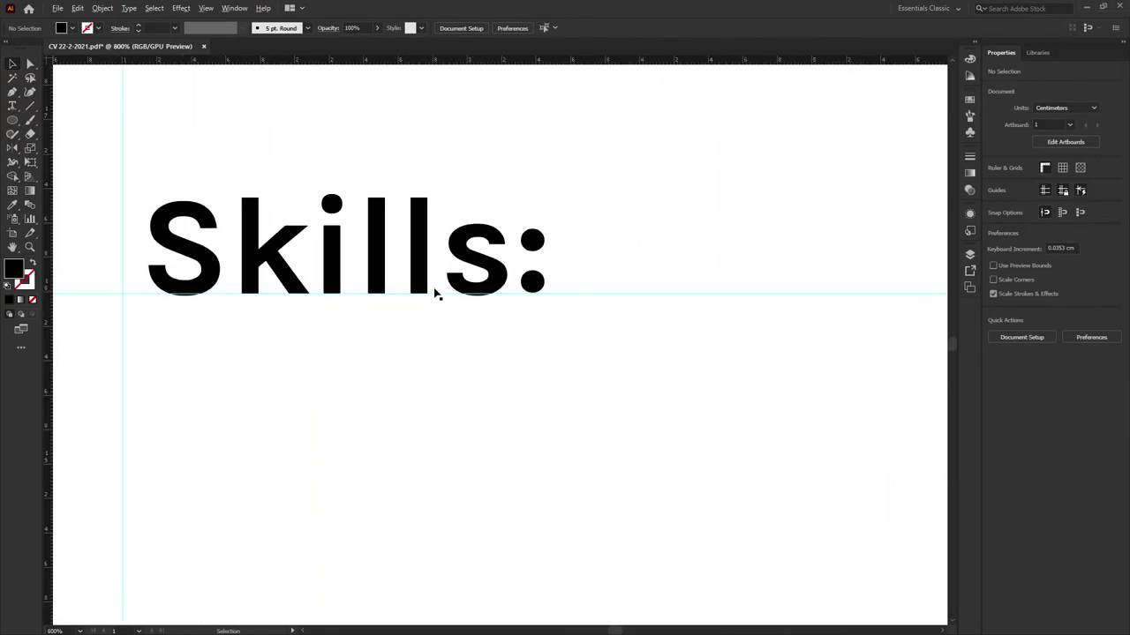
pyautogui.scroll(-3, 454, 292)
pyautogui.moveTo(455, 291); pyautogui.dragTo(457, 293)
pyautogui.scroll(2, 455, 292)
pyautogui.scroll(2, 455, 291)
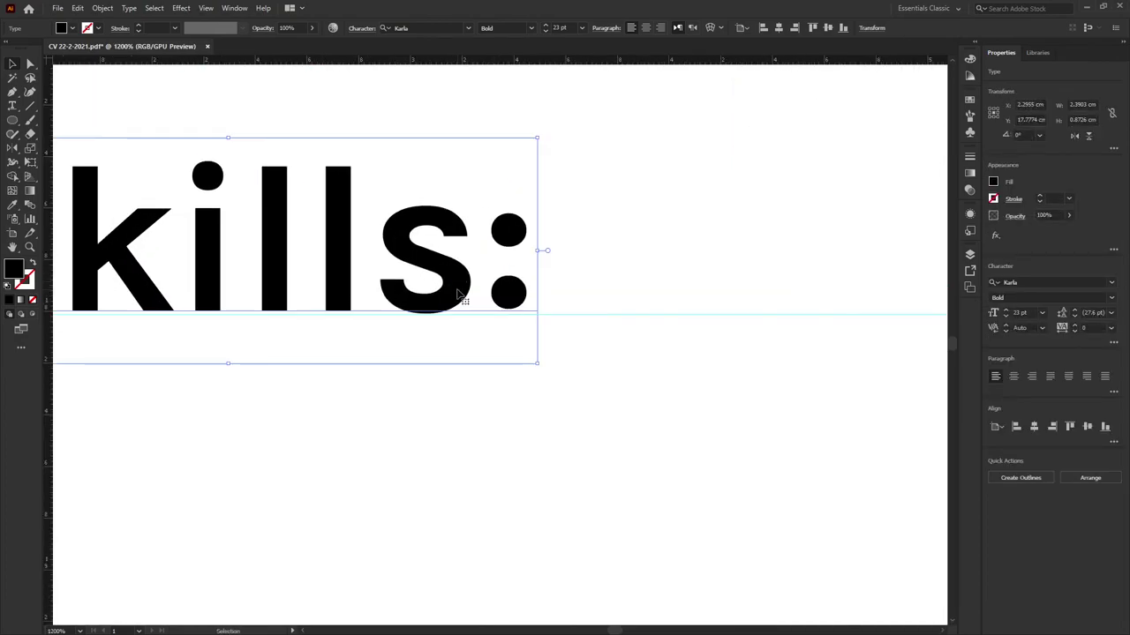
pyautogui.scroll(4, 275, 320)
pyautogui.moveTo(310, 279); pyautogui.dragTo(310, 280)
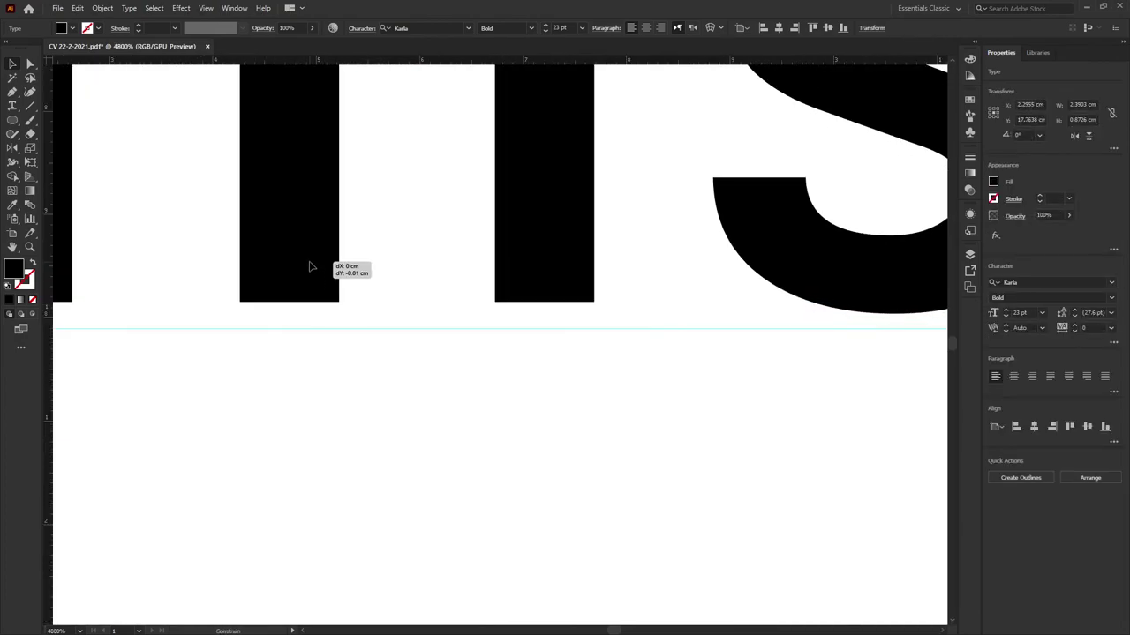
# Move the four Adobe software items up directly beneath the Skills heading.
pyautogui.scroll(-3, 327, 269)
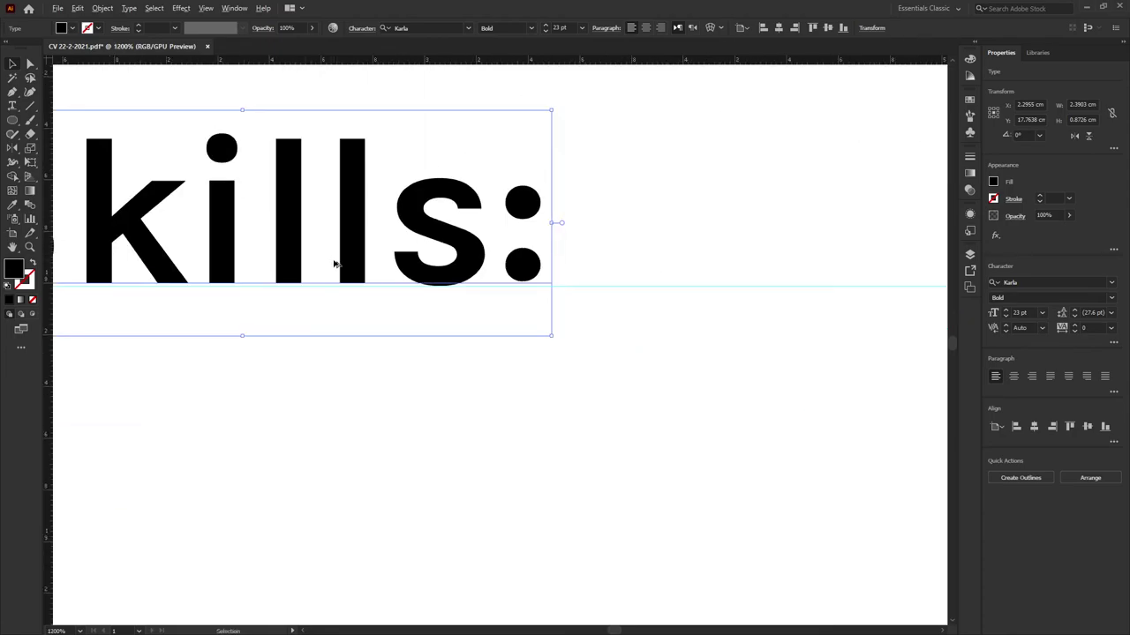
pyautogui.scroll(-3, 362, 353)
pyautogui.click(388, 378)
pyautogui.scroll(-2, 411, 379)
pyautogui.scroll(-1, 419, 389)
pyautogui.moveTo(421, 416); pyautogui.dragTo(428, 194)
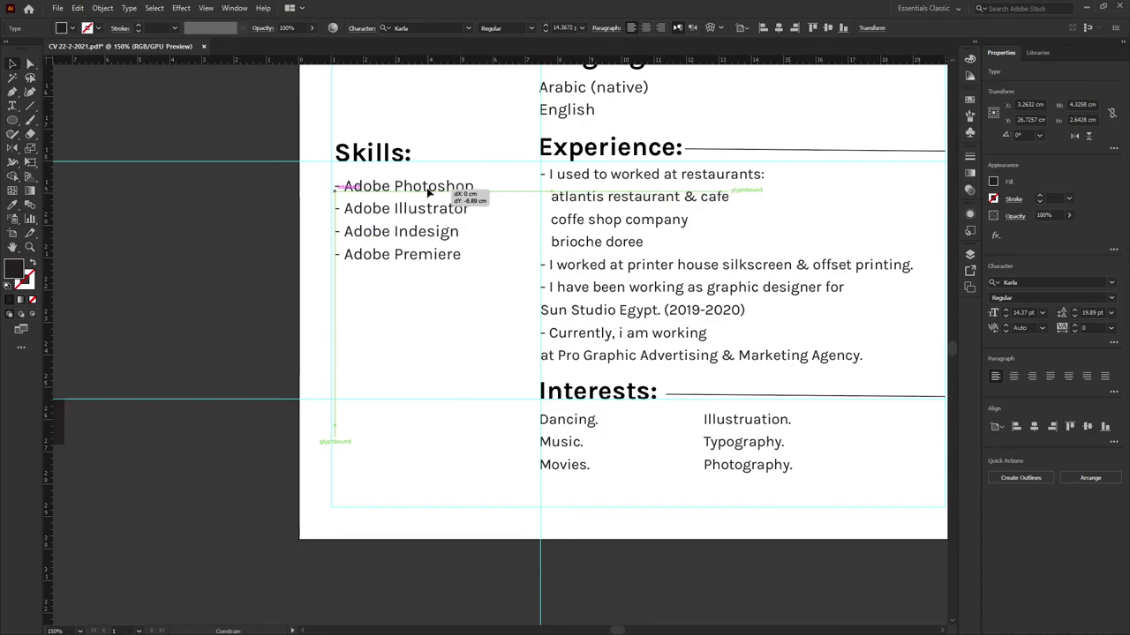
pyautogui.moveTo(428, 192); pyautogui.dragTo(429, 189)
pyautogui.click(462, 285)
# Add a new '- Adobe Lightroom' line directly below 'Adobe Photoshop' in the Skills list.
pyautogui.scroll(-2, 466, 266)
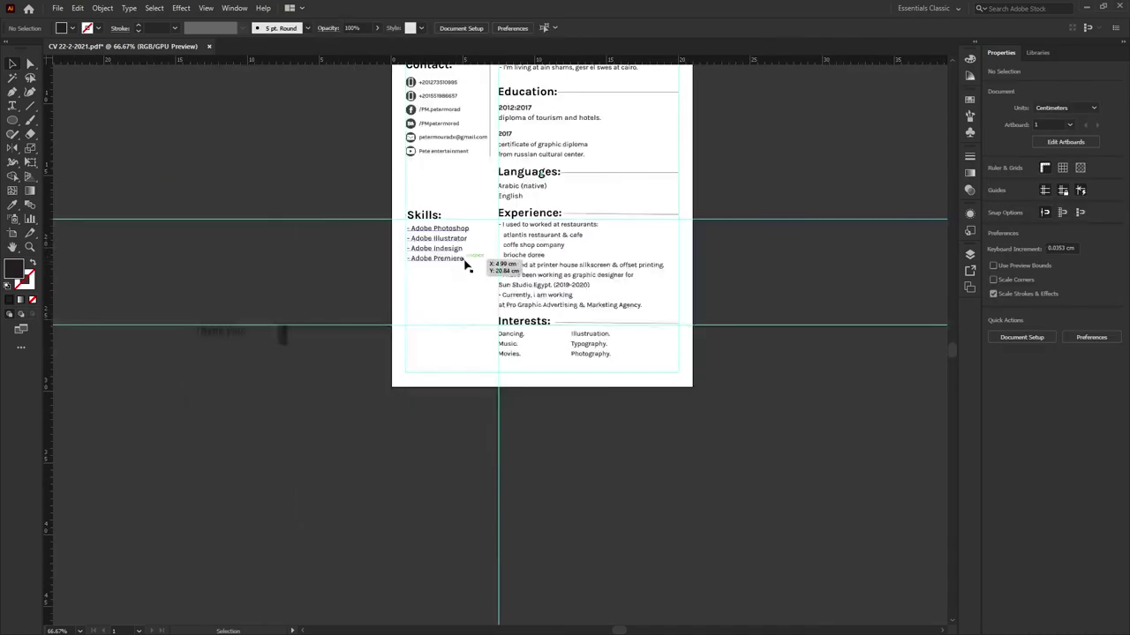
pyautogui.press('t')
pyautogui.scroll(3, 406, 307)
pyautogui.scroll(2, 388, 230)
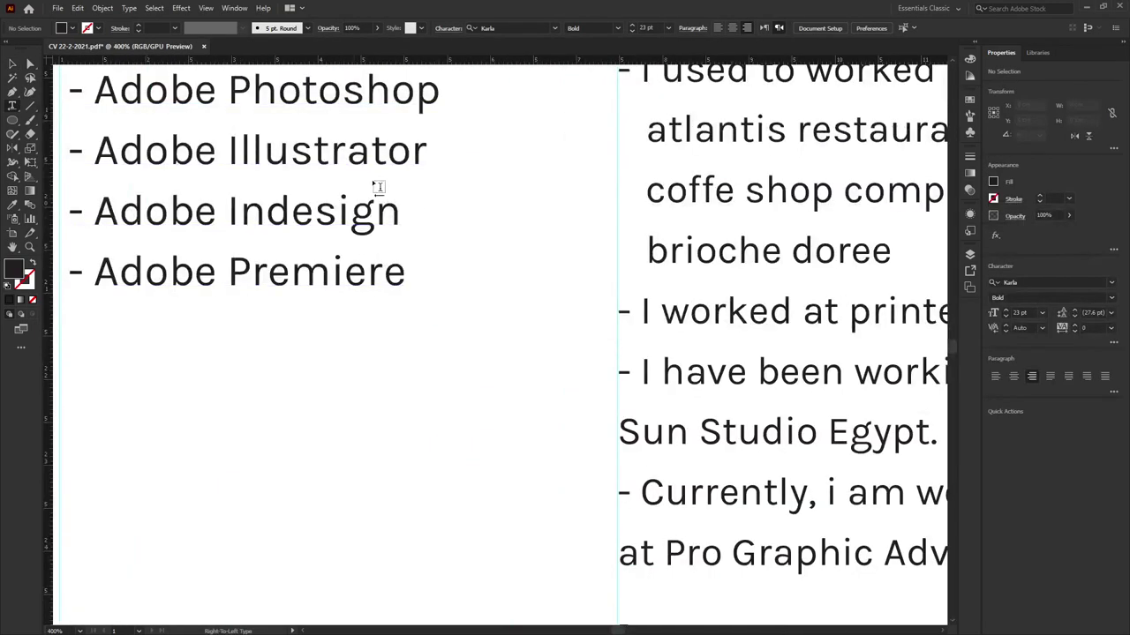
pyautogui.scroll(-1, 378, 186)
pyautogui.click(484, 209)
pyautogui.press('Return')
pyautogui.write('- A')
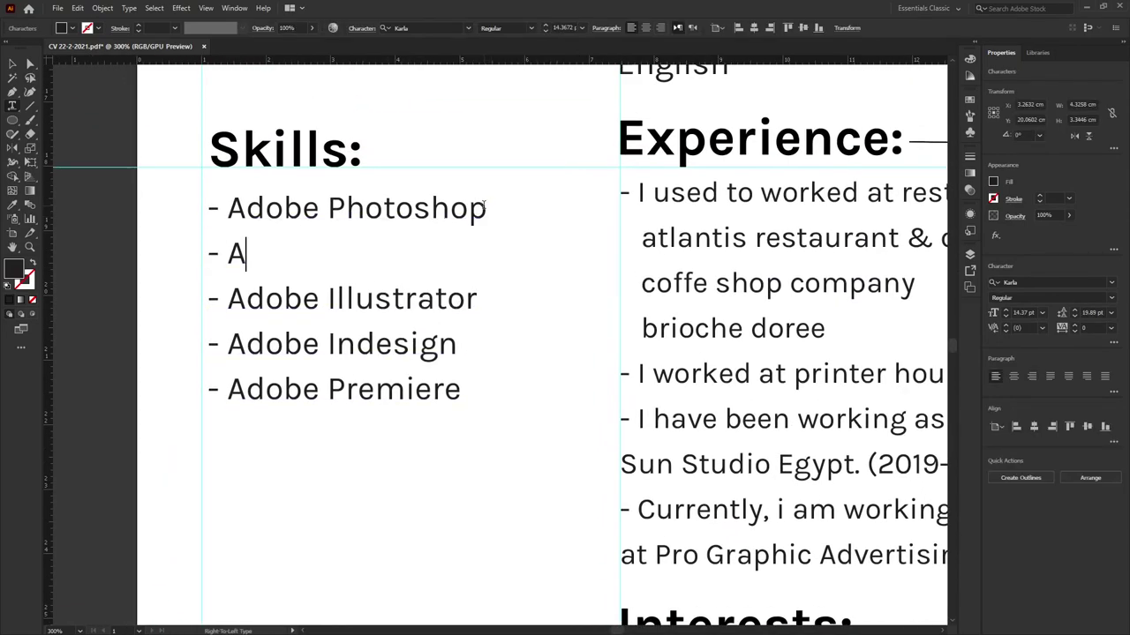
pyautogui.write('dobe ')
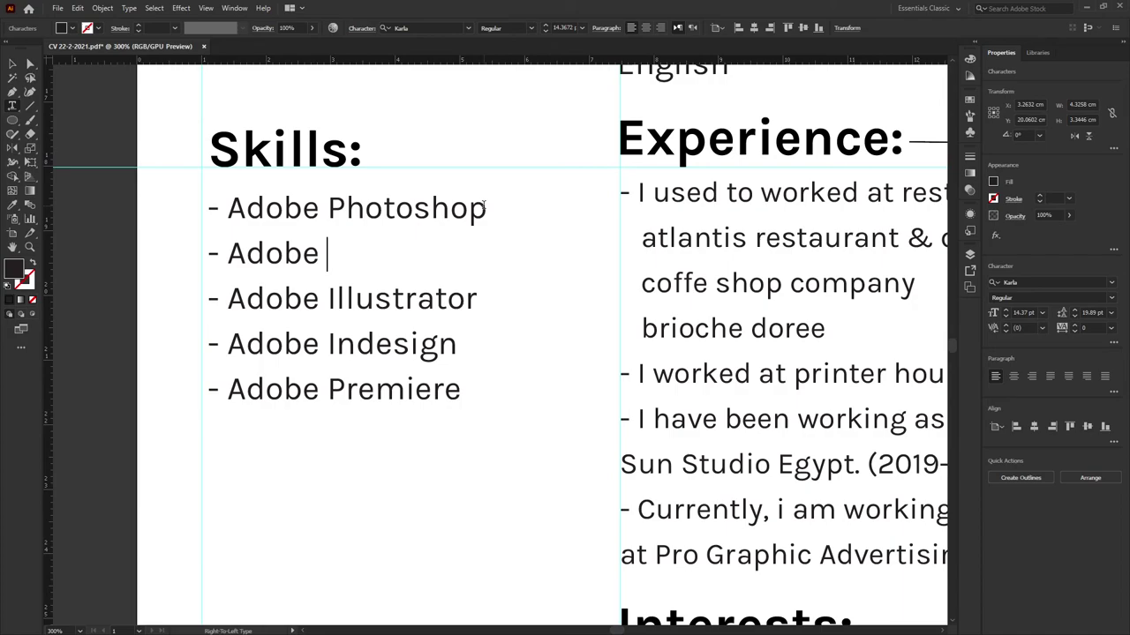
pyautogui.write('Light')
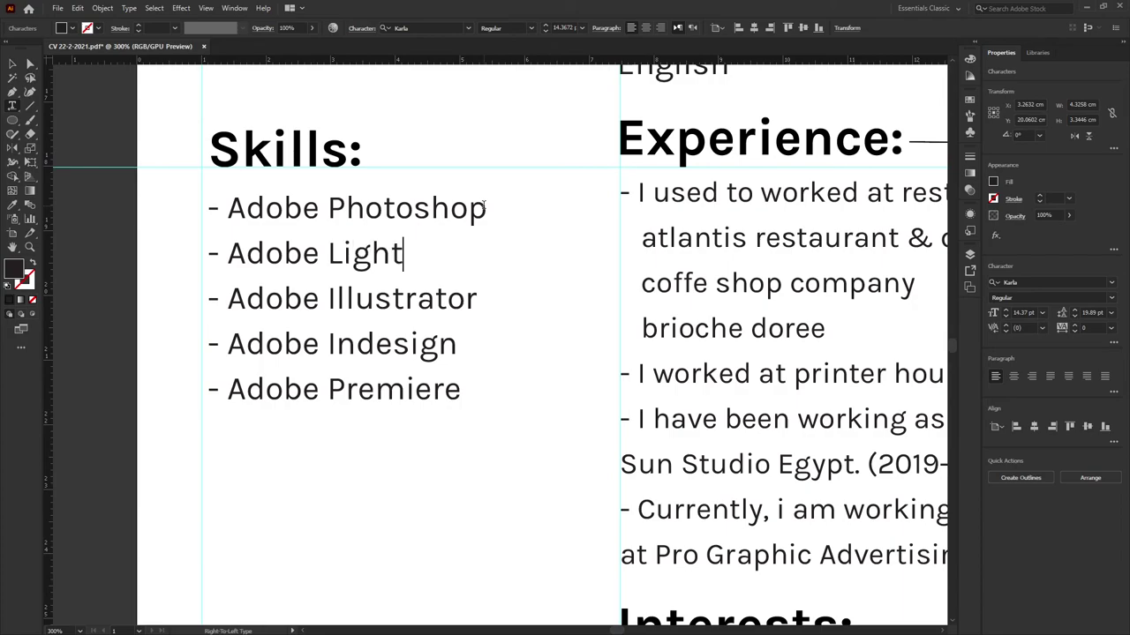
pyautogui.write('rom')
# Deselect the Skills list and bring the top of the page into view.
pyautogui.click(11, 63)
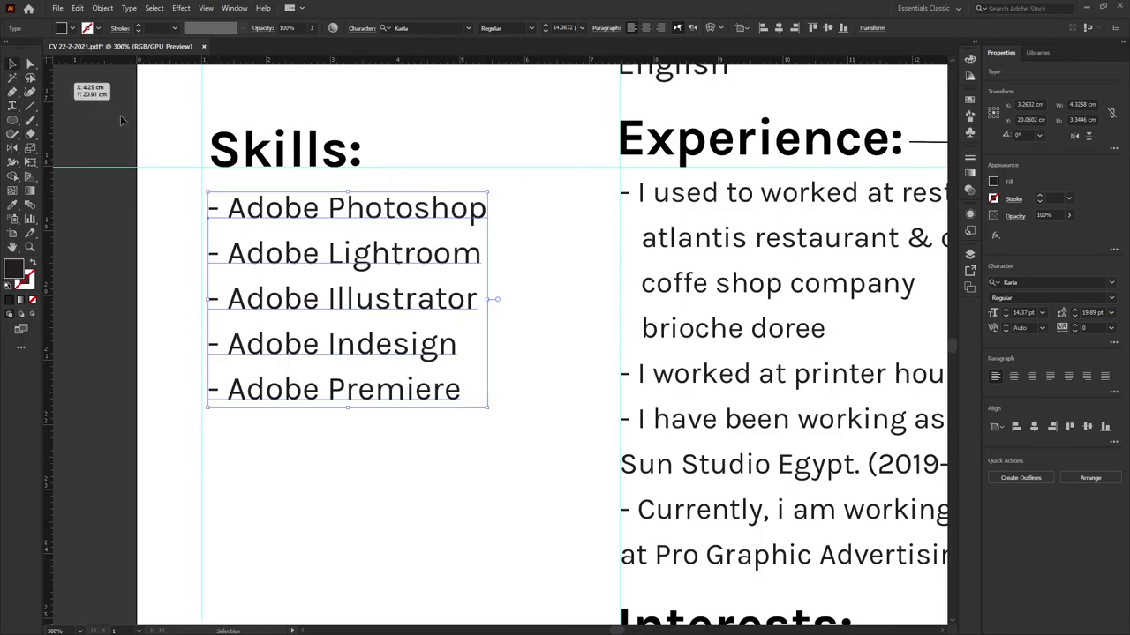
pyautogui.click(528, 345)
pyautogui.scroll(-3, 469, 335)
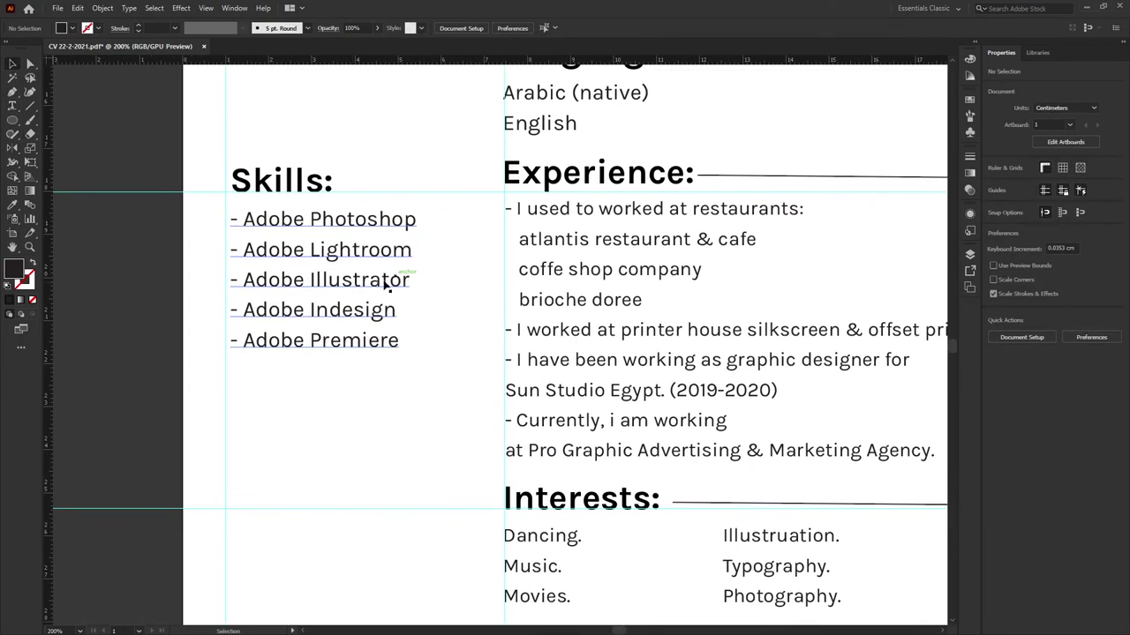
pyautogui.moveTo(347, 301)
pyautogui.mouseDown()
pyautogui.moveTo(378, 403)
pyautogui.moveTo(315, 304)
pyautogui.mouseUp()
pyautogui.scroll(-2, 338, 388)
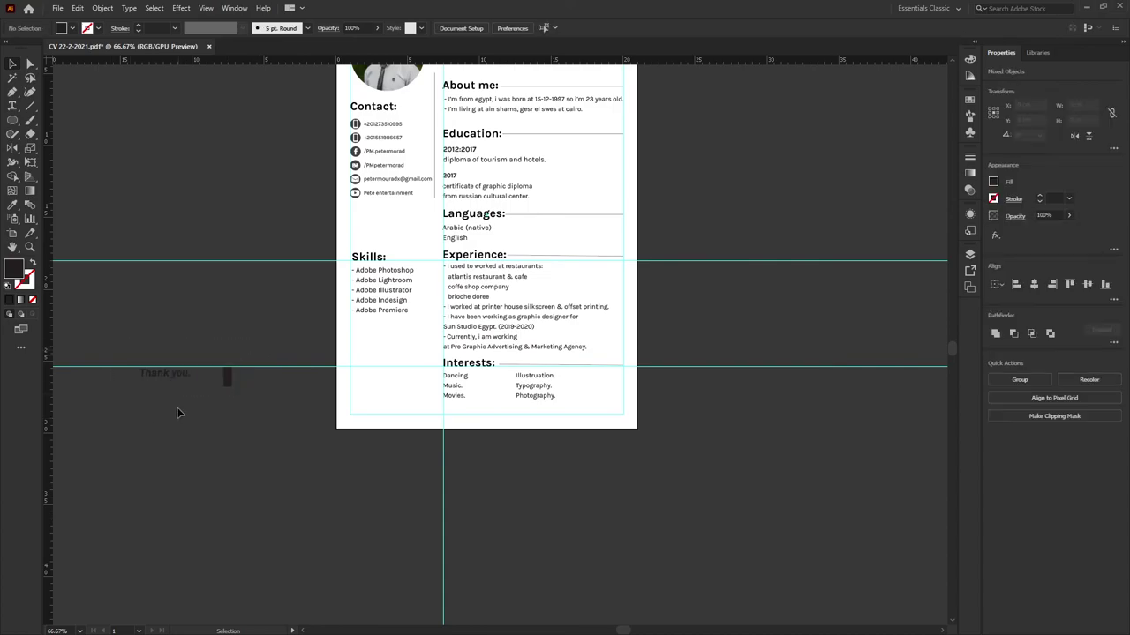
# Move the 'Thank you.' group to the page's bottom-right, aligned to the right margin guide.
pyautogui.moveTo(171, 373)
pyautogui.mouseDown()
pyautogui.moveTo(618, 410)
pyautogui.moveTo(591, 432)
pyautogui.moveTo(586, 422)
pyautogui.mouseUp()
pyautogui.scroll(3, 618, 410)
pyautogui.scroll(1, 618, 410)
pyautogui.scroll(3, 662, 419)
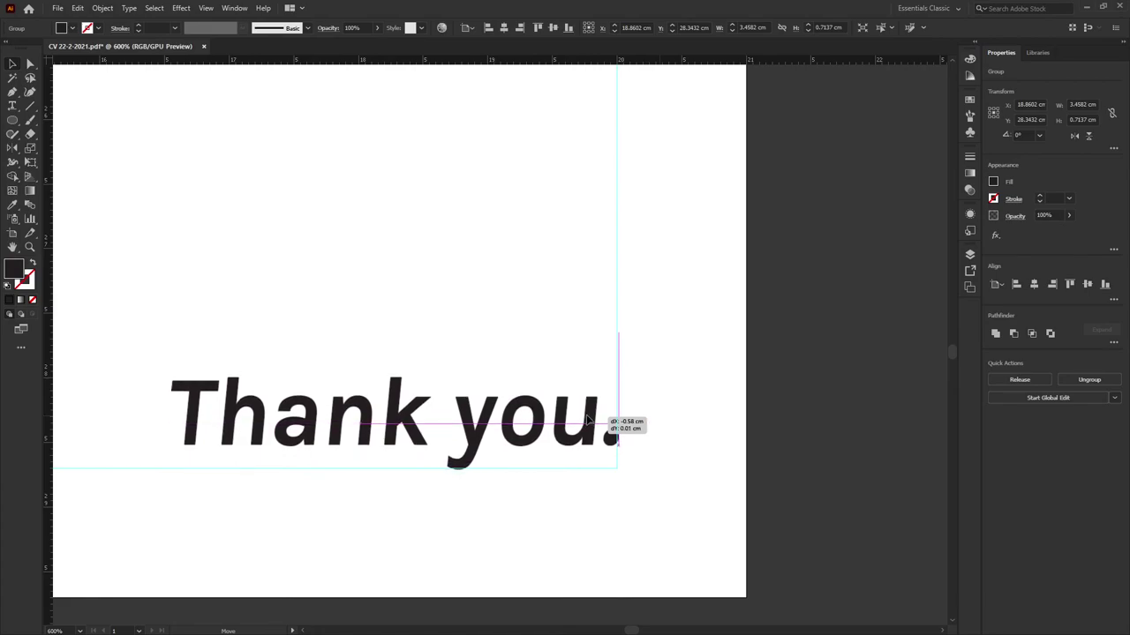
pyautogui.moveTo(587, 422); pyautogui.dragTo(590, 415)
pyautogui.scroll(-3, 617, 403)
pyautogui.click(542, 376)
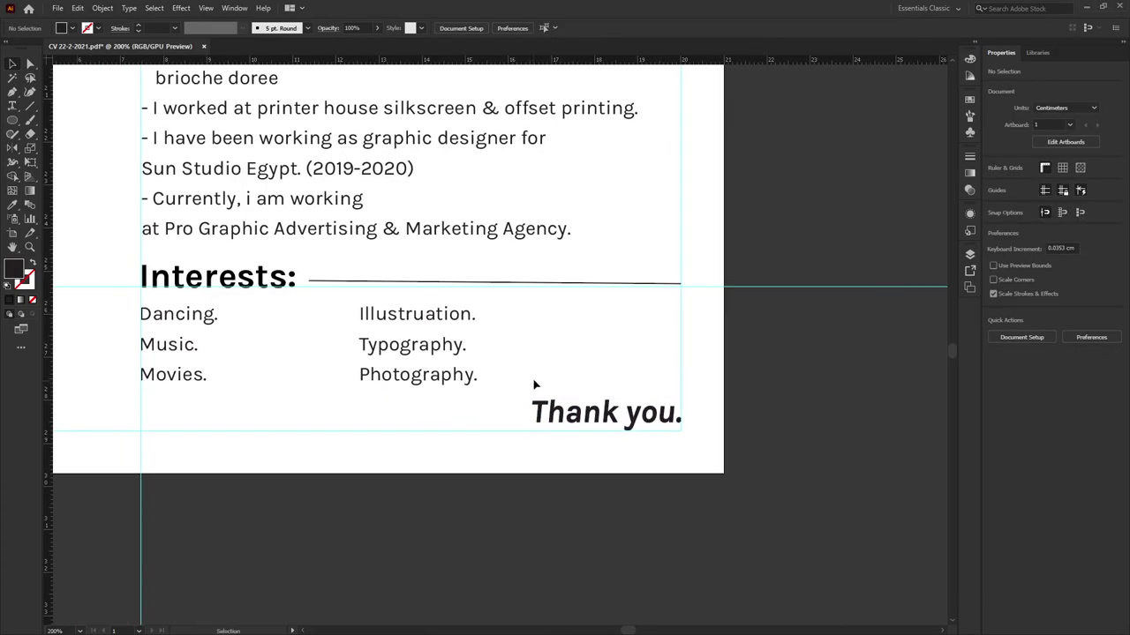
# Pan and zoom to show the whole CV page.
pyautogui.scroll(-2, 534, 384)
pyautogui.moveTo(367, 233); pyautogui.dragTo(403, 465)
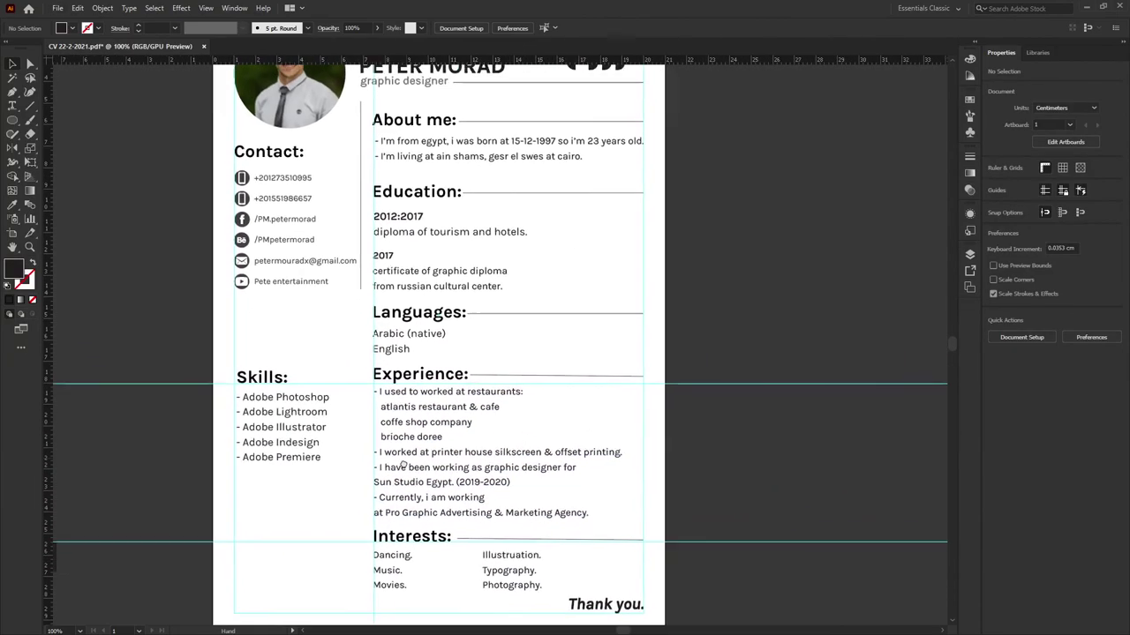
pyautogui.scroll(1, 402, 465)
pyautogui.scroll(-1, 353, 441)
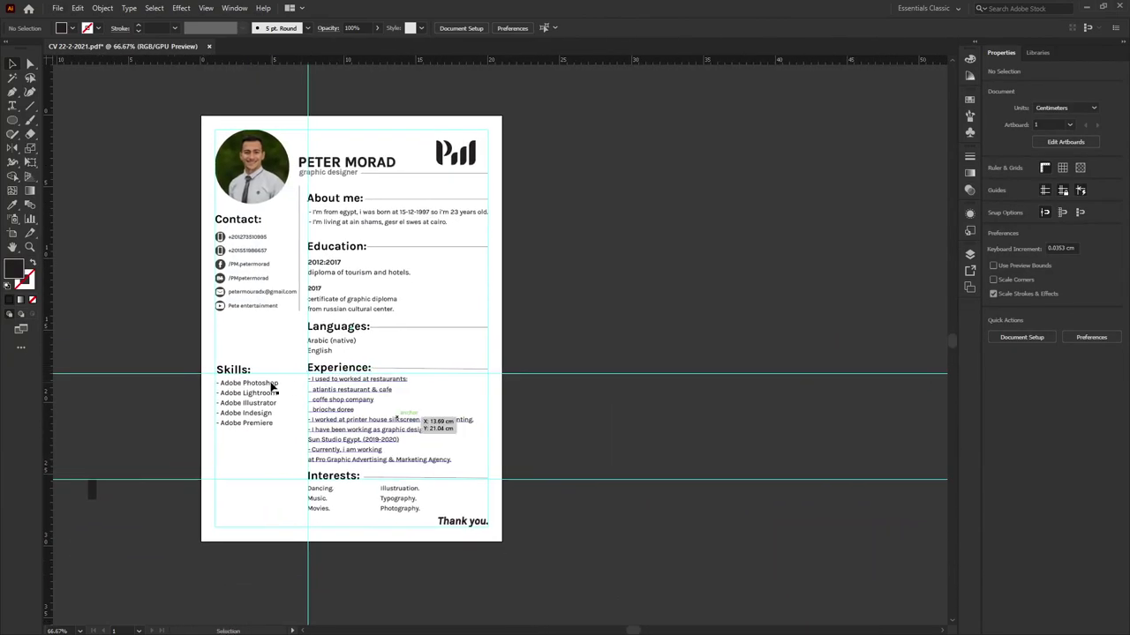
# Increase the Skills list leading to 25 pt.
pyautogui.click(273, 385)
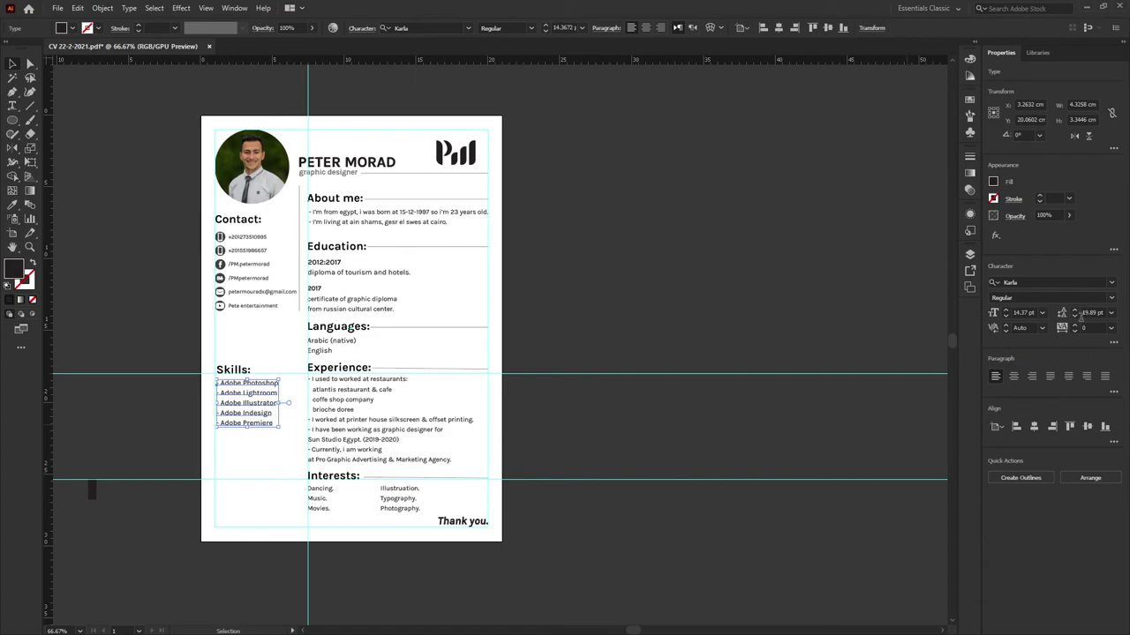
pyautogui.click(1074, 312)
pyautogui.click(1074, 312)
pyautogui.click(1074, 312)
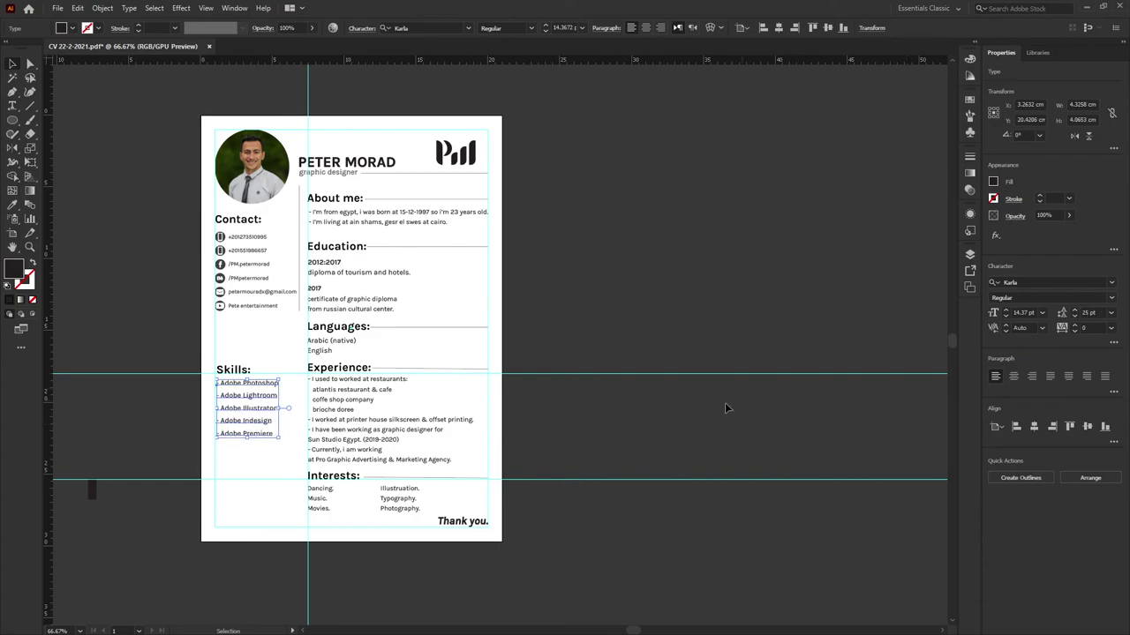
pyautogui.click(625, 394)
# Drag a horizontal guide from the ruler to align with the Skills heading.
pyautogui.moveTo(241, 403); pyautogui.dragTo(258, 369)
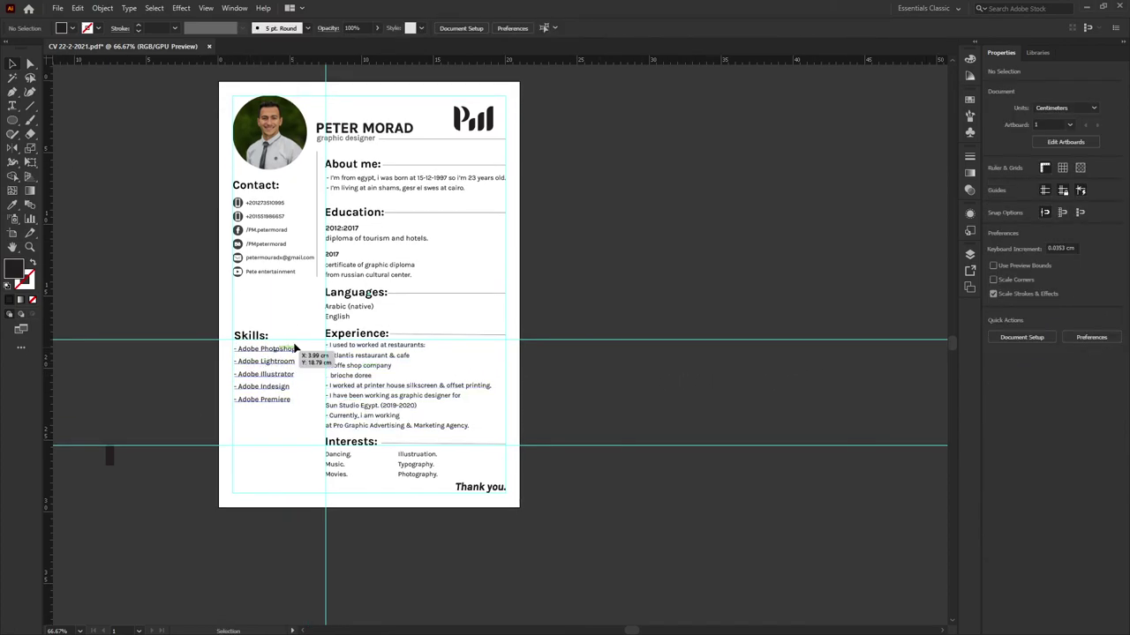
pyautogui.moveTo(265, 318); pyautogui.dragTo(271, 315)
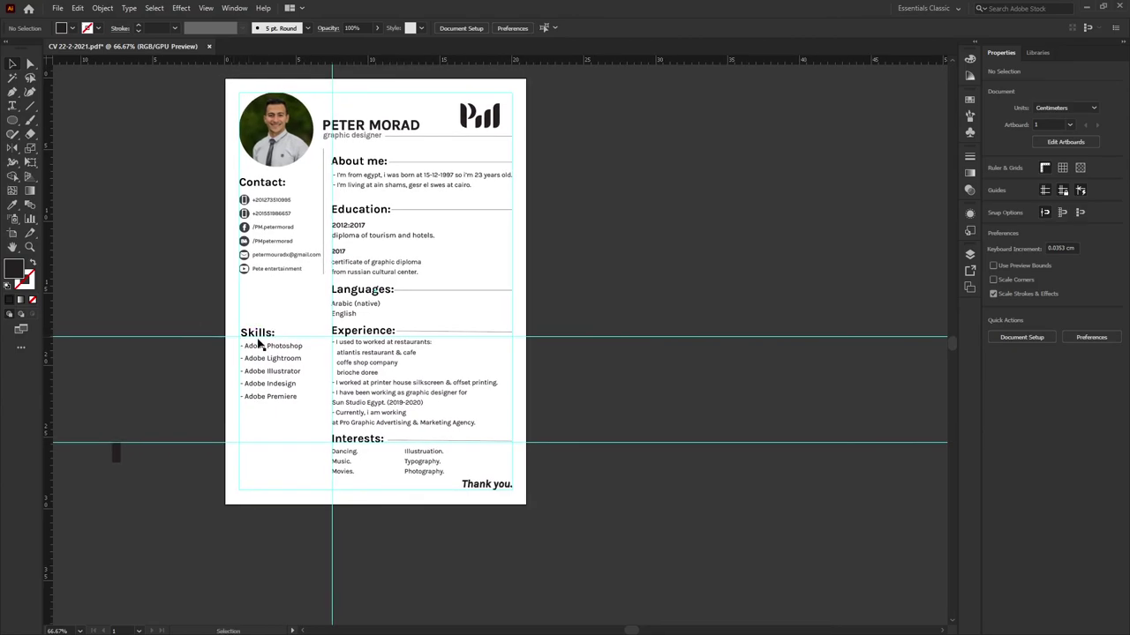
pyautogui.scroll(2, 291, 328)
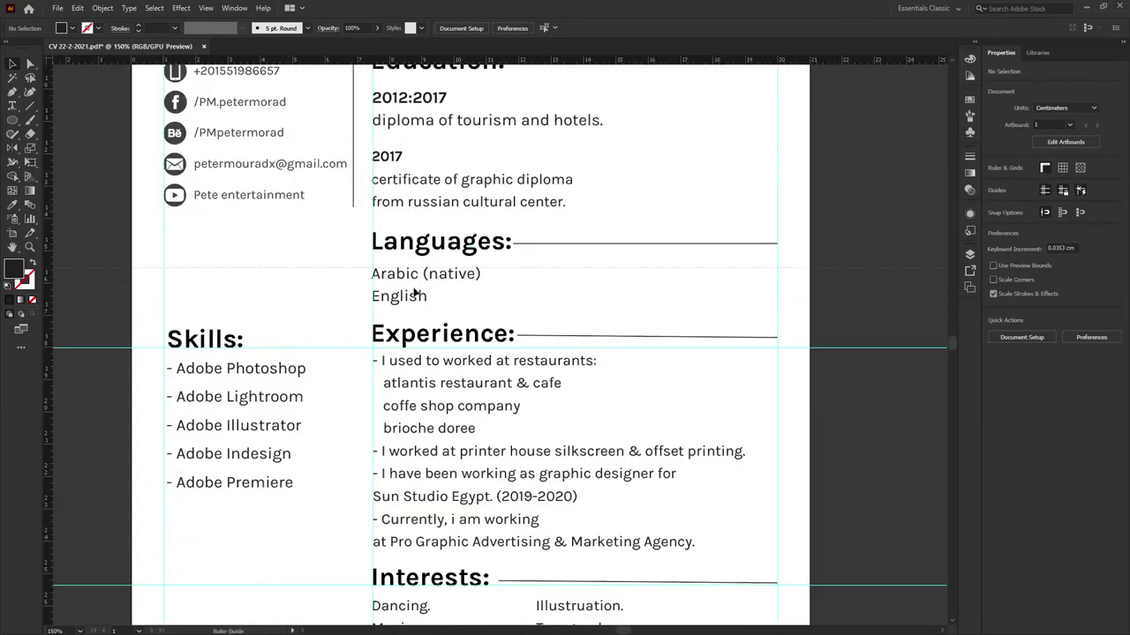
pyautogui.moveTo(414, 293); pyautogui.dragTo(259, 324)
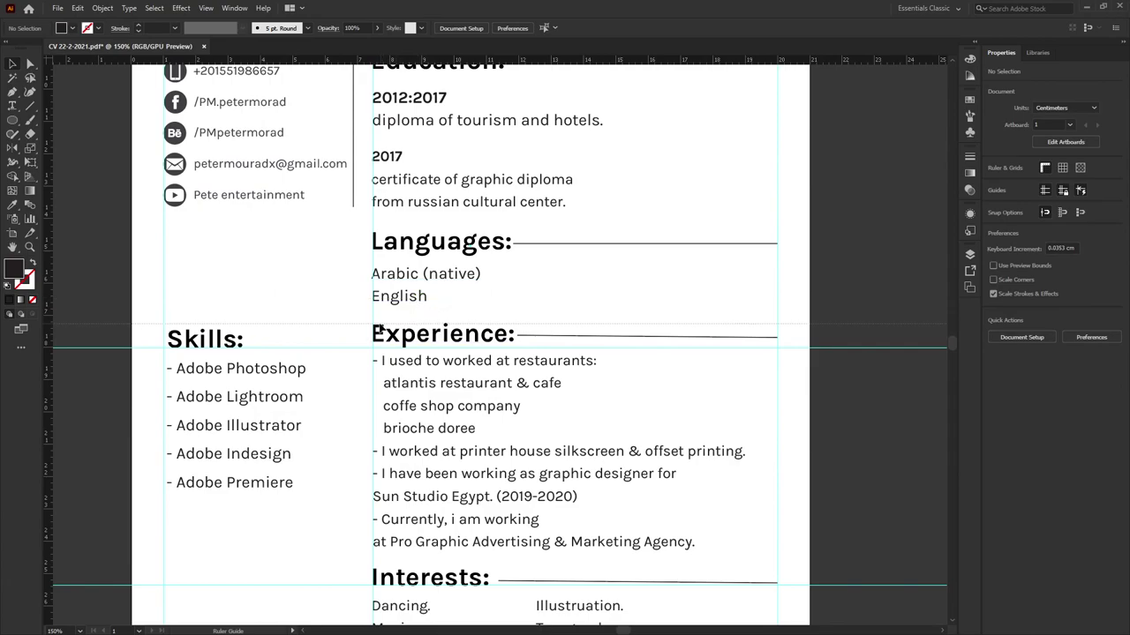
pyautogui.click(212, 347)
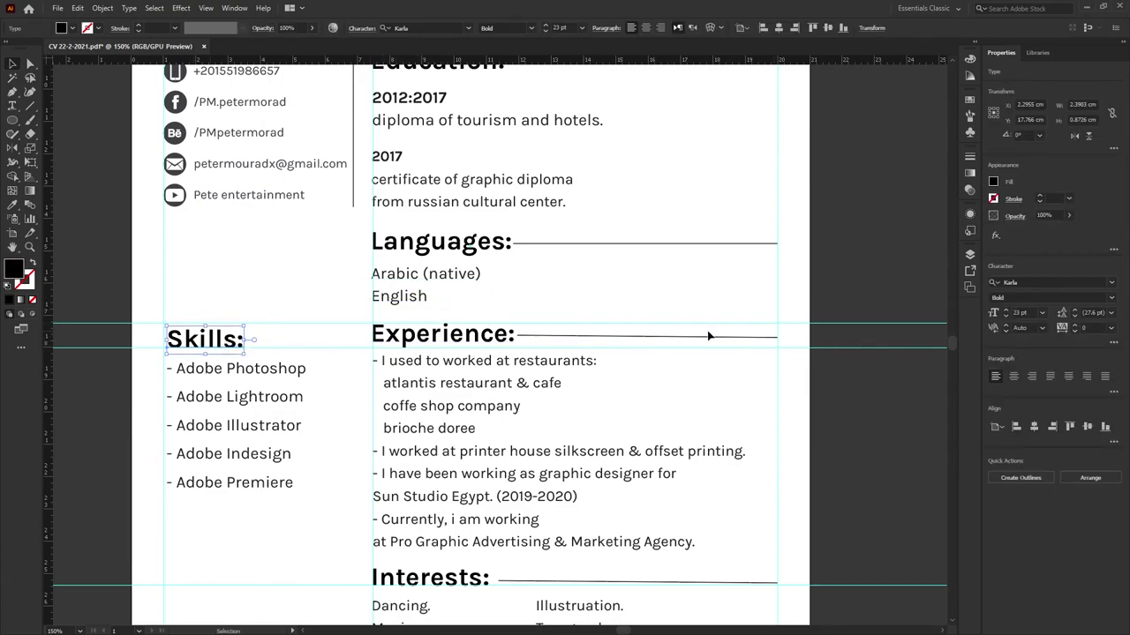
# Extend the vertical divider line's bottom end down to the bottom margin.
pyautogui.click(279, 344)
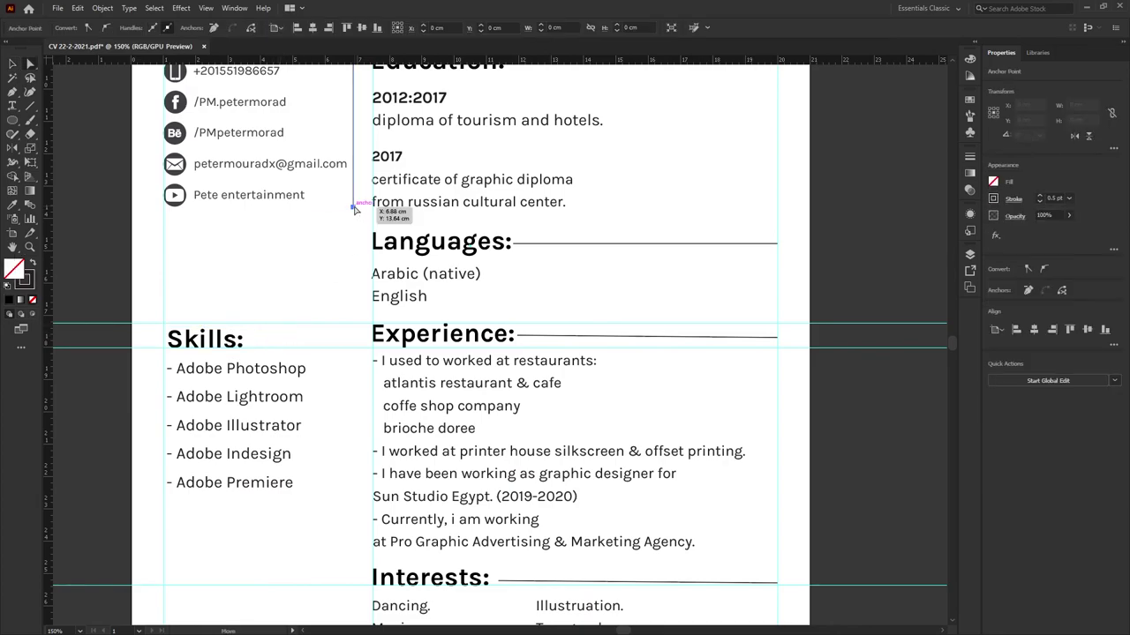
pyautogui.moveTo(353, 207)
pyautogui.mouseDown()
pyautogui.moveTo(353, 596)
pyautogui.moveTo(352, 484)
pyautogui.mouseUp()
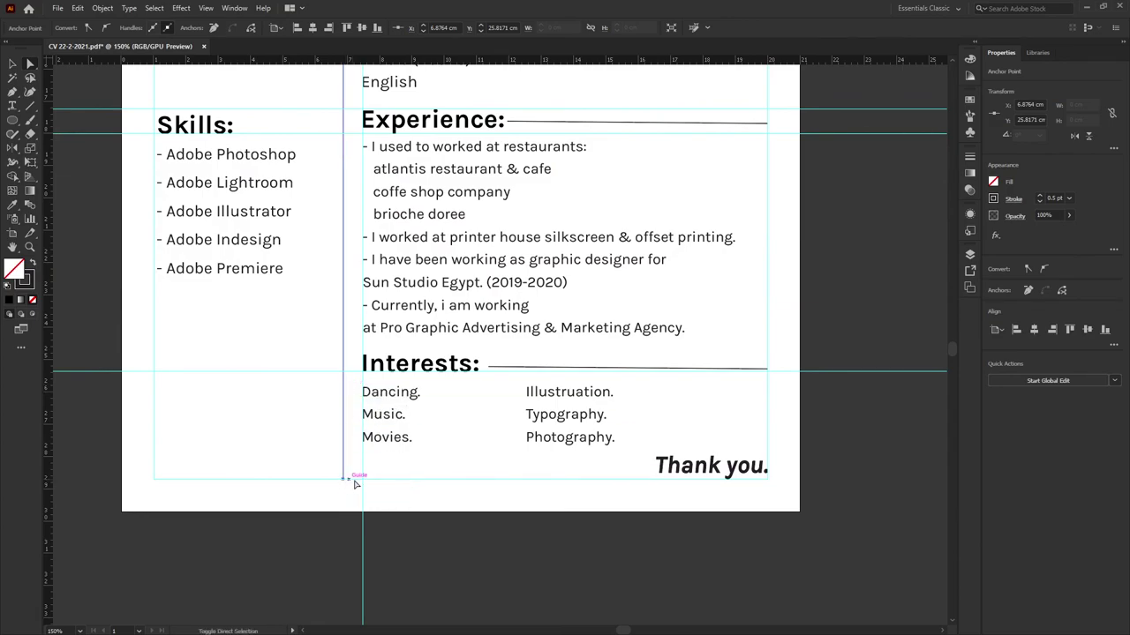
pyautogui.moveTo(352, 484); pyautogui.dragTo(352, 484)
pyautogui.hotkey('ctrl', '-')
pyautogui.moveTo(424, 468); pyautogui.dragTo(384, 517)
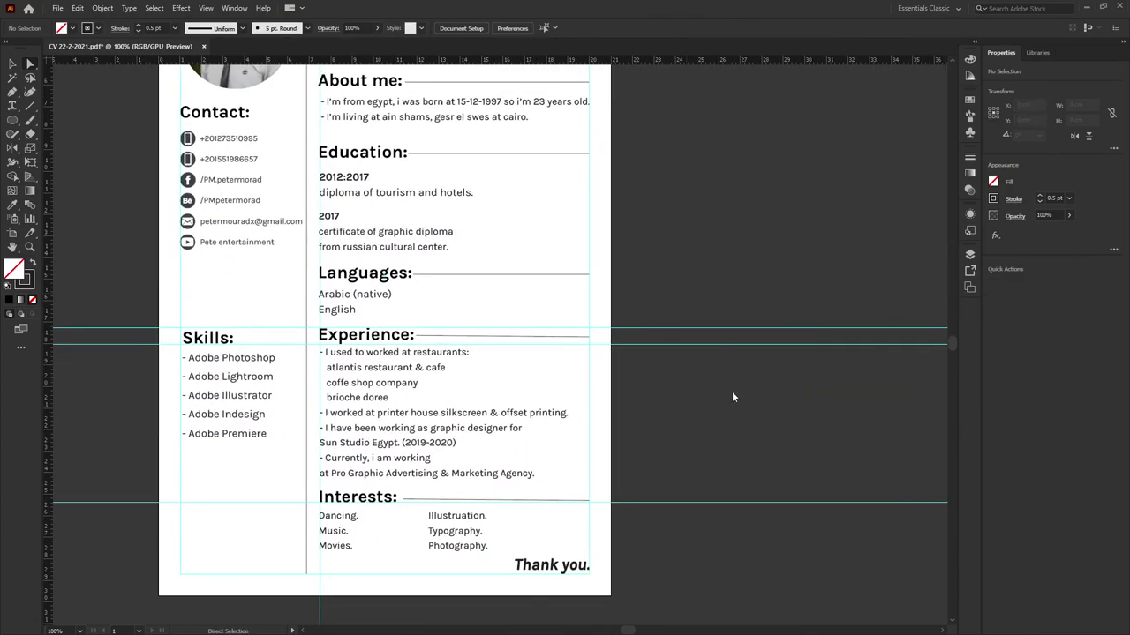
# Hide all guides with Ctrl+; and zoom out to the whole page.
pyautogui.hotkey('ctrl', "'")
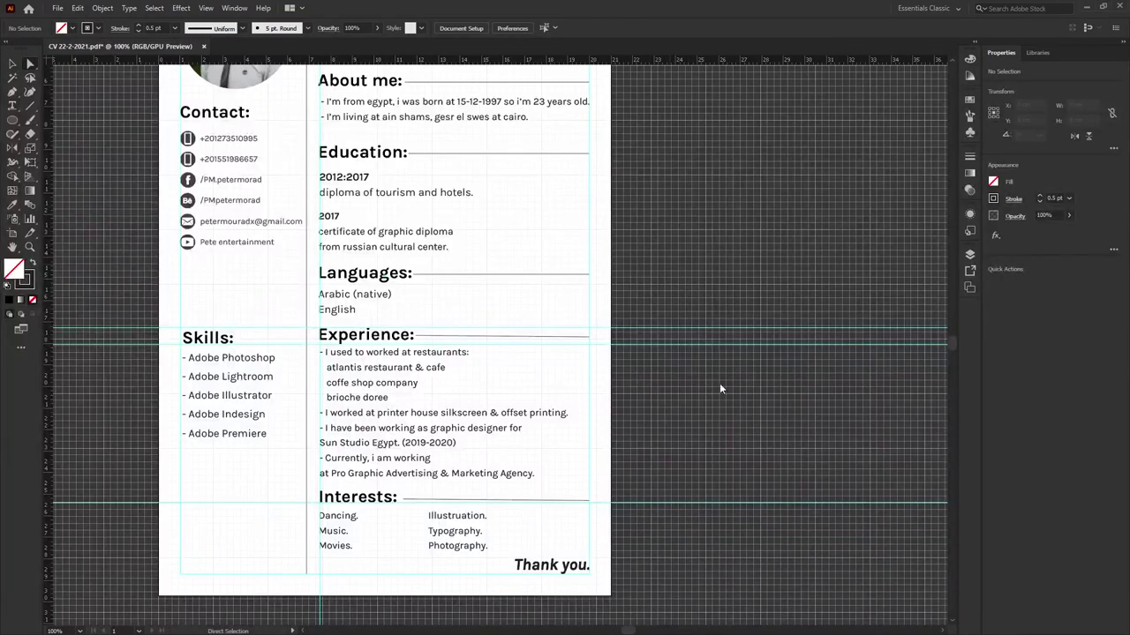
pyautogui.hotkey('ctrl', "'")
pyautogui.hotkey('ctrl', ';')
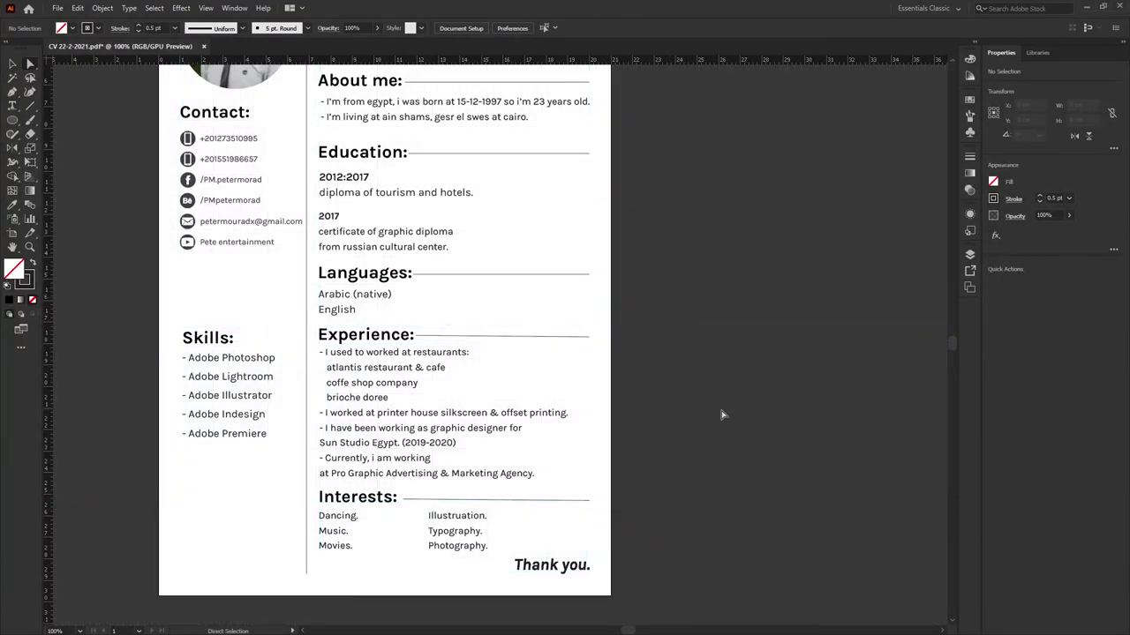
pyautogui.hotkey('ctrl', '-')
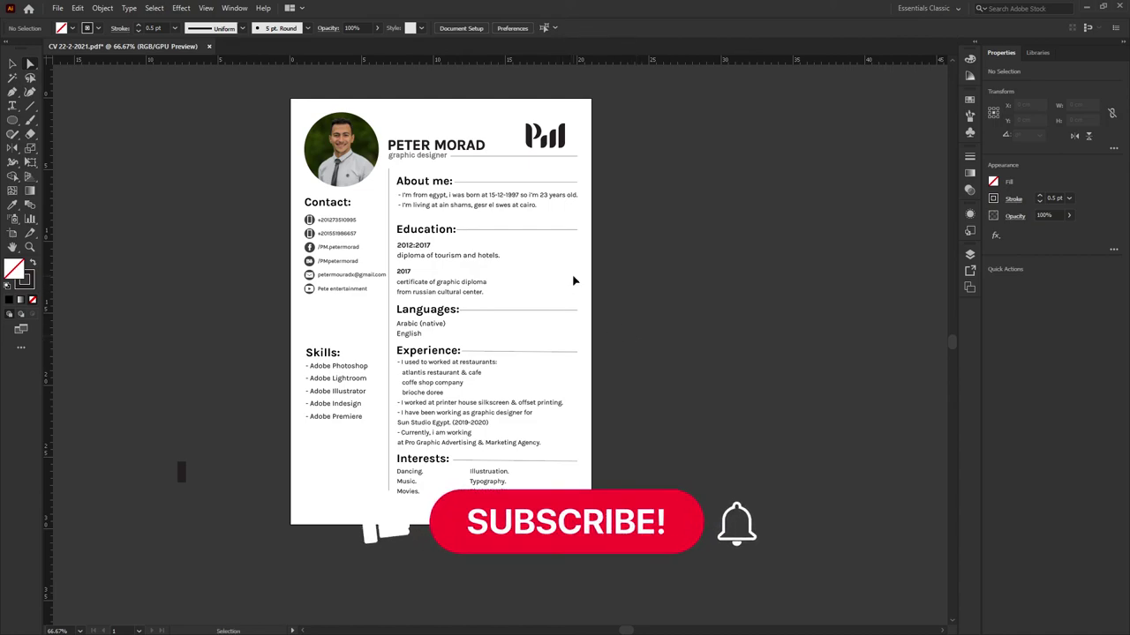
# Select and then deselect the small rectangle on the pasteboard beside the page.
pyautogui.click(181, 473)
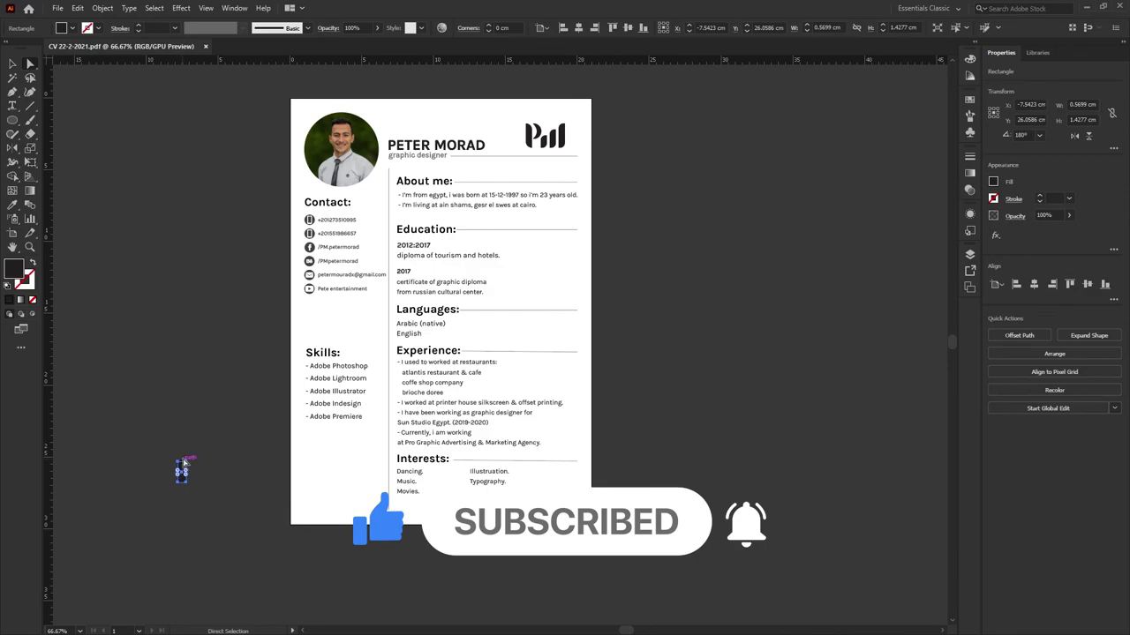
pyautogui.click(198, 427)
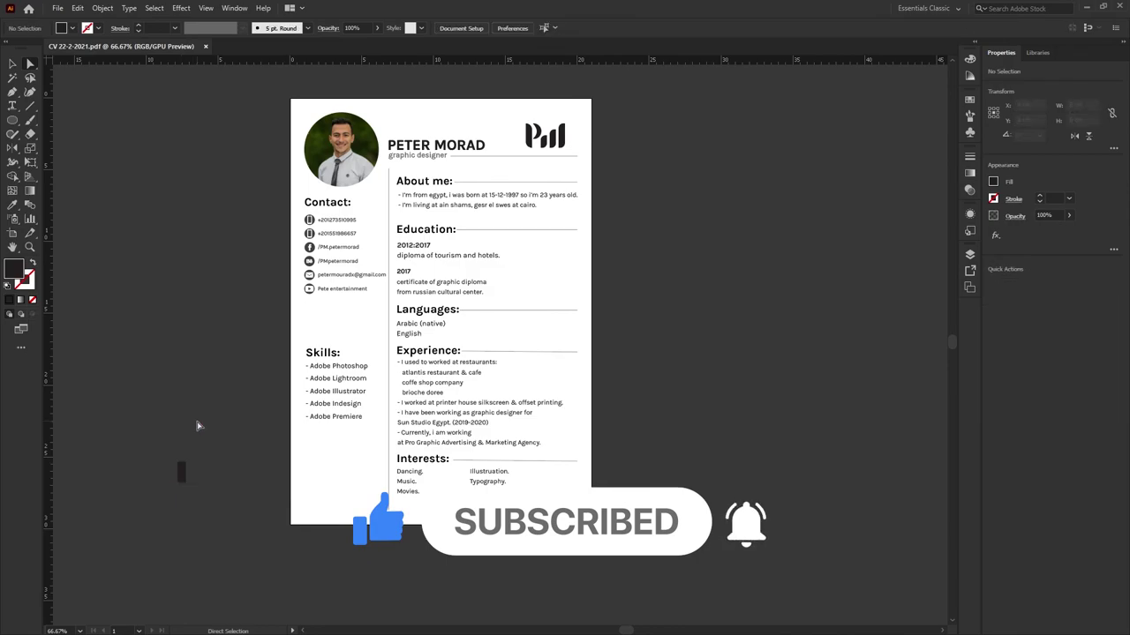